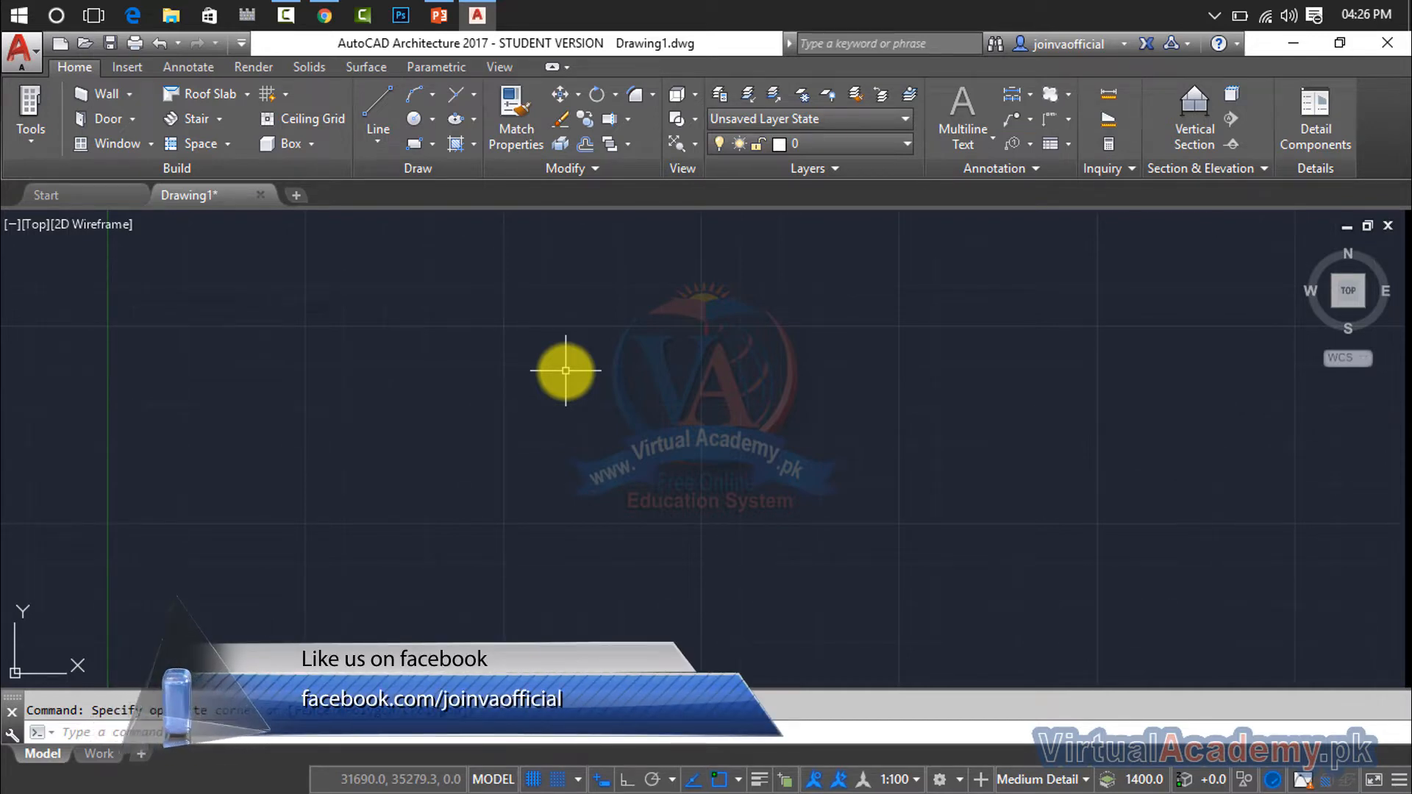
# Draw a single sloping line rising from left to right across the empty drawing with the Line tool.
pyautogui.press('Escape')
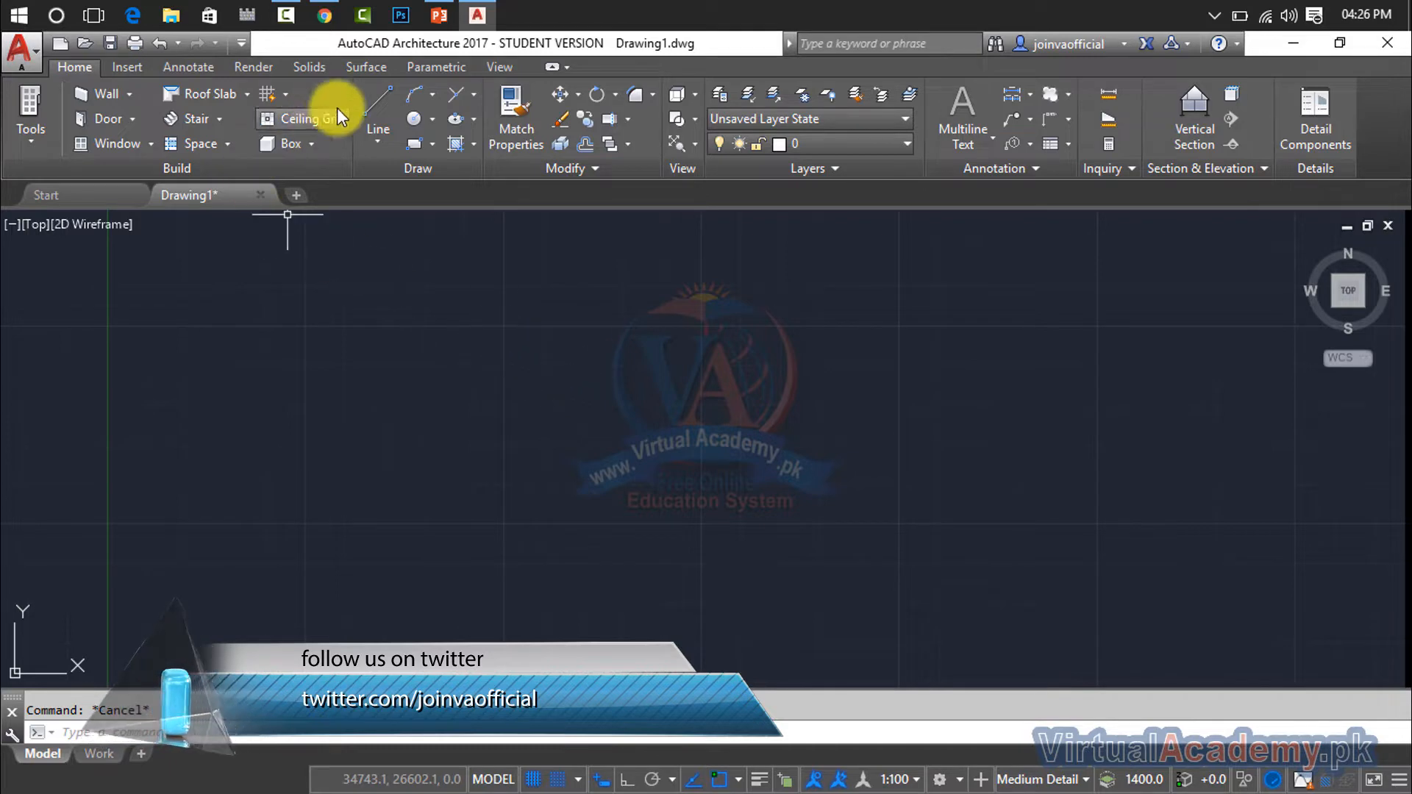
pyautogui.click(373, 95)
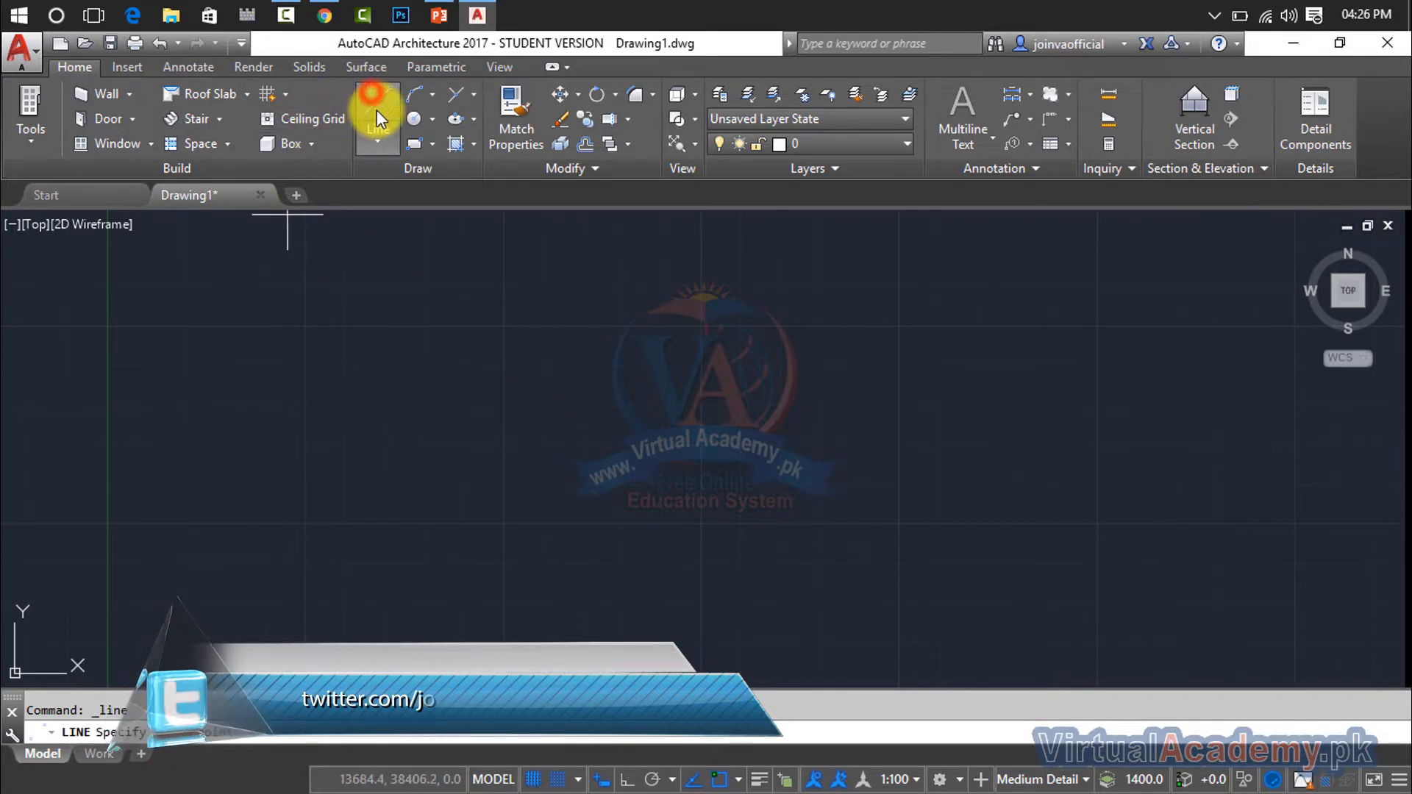
pyautogui.click(395, 447)
pyautogui.click(998, 284)
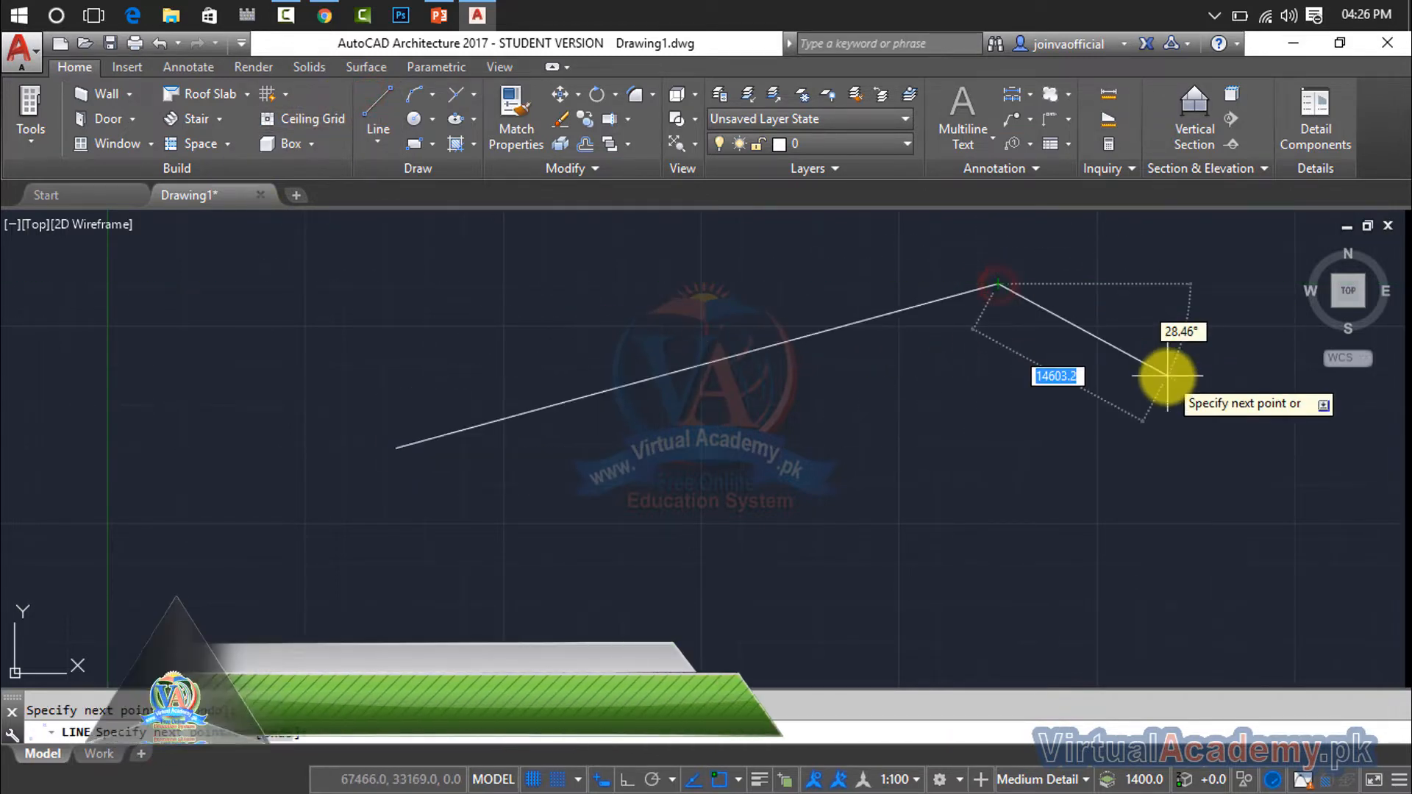
pyautogui.press('Escape')
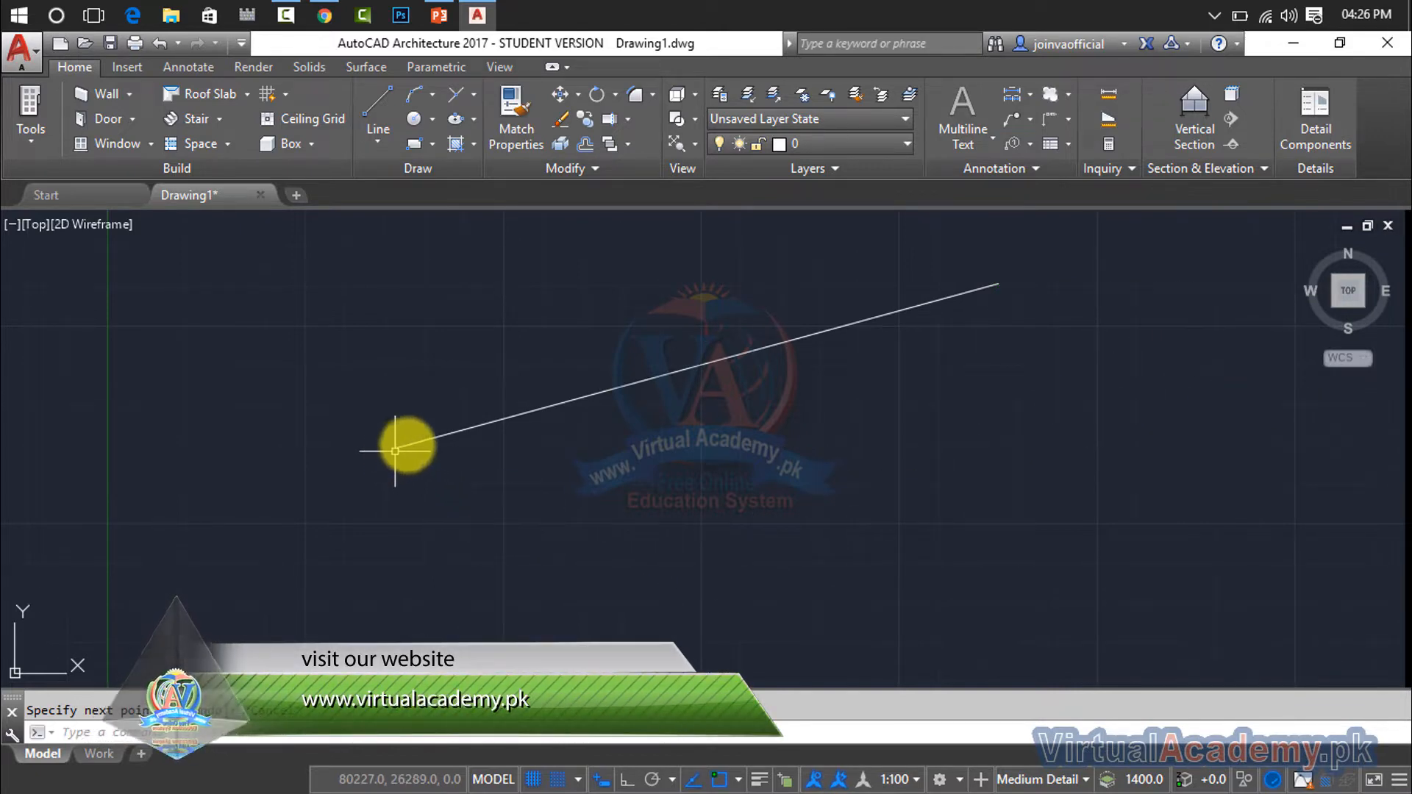
# Select the line, then review the object snap and polar tracking options in Drafting Settings and close them unchanged.
pyautogui.click(485, 422)
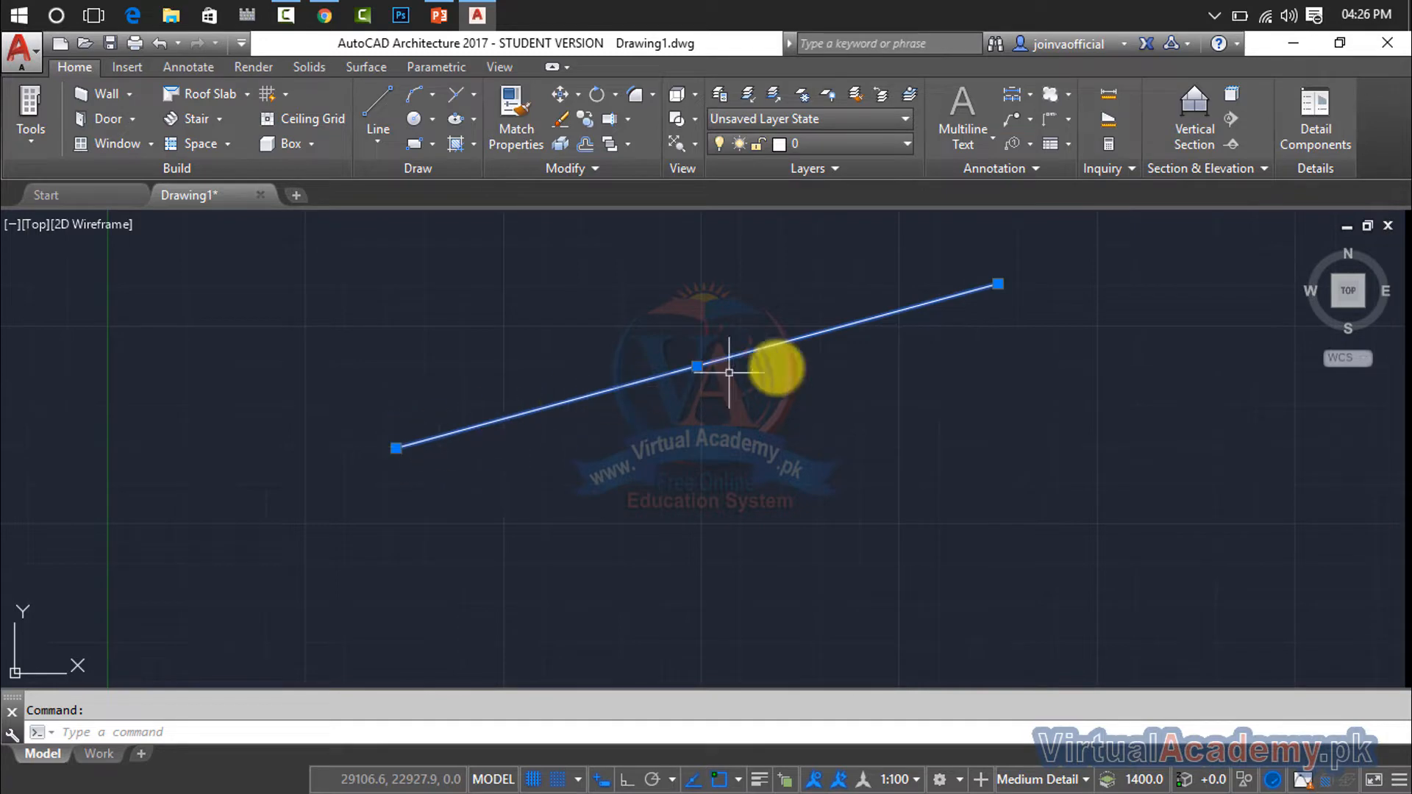
pyautogui.moveTo(998, 283)
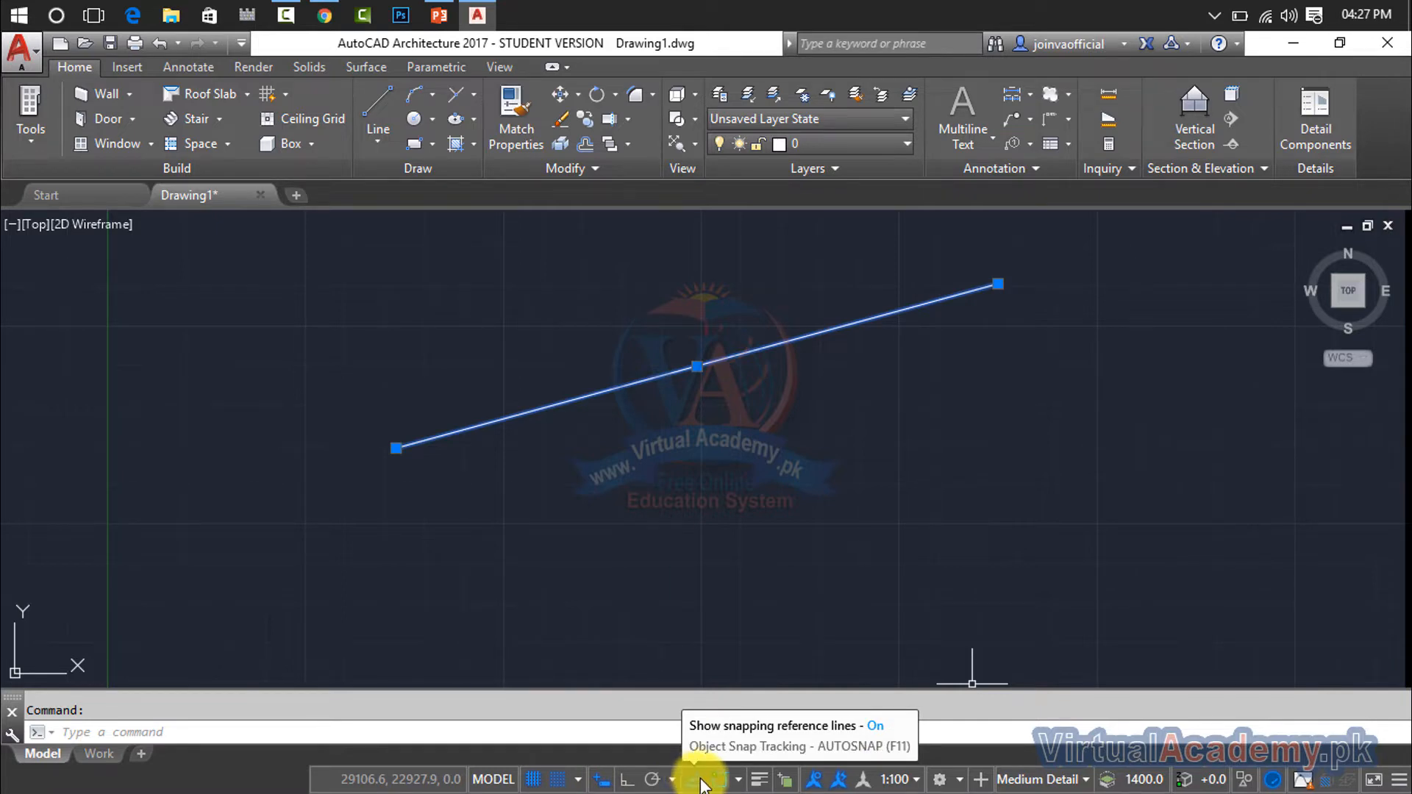
pyautogui.click(734, 781)
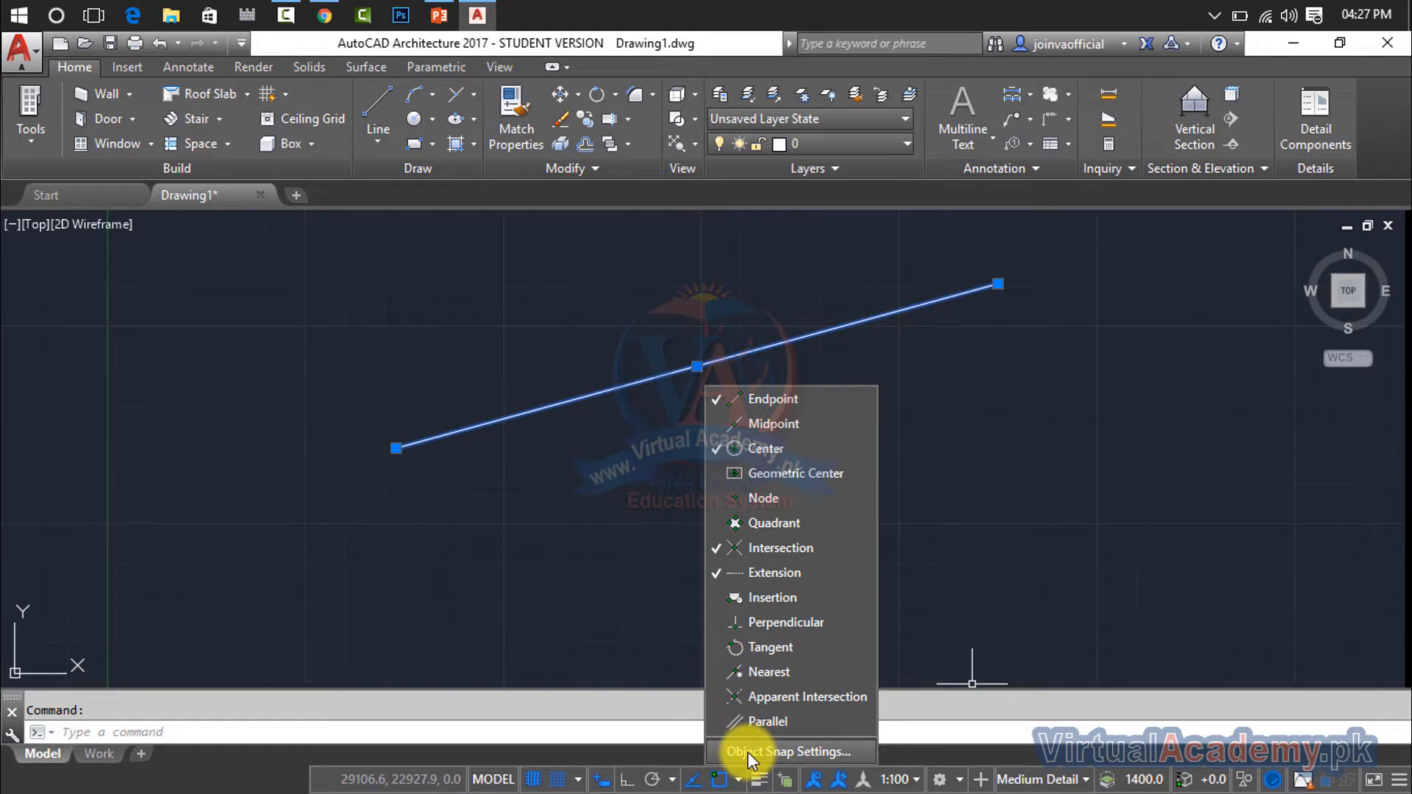
pyautogui.click(748, 753)
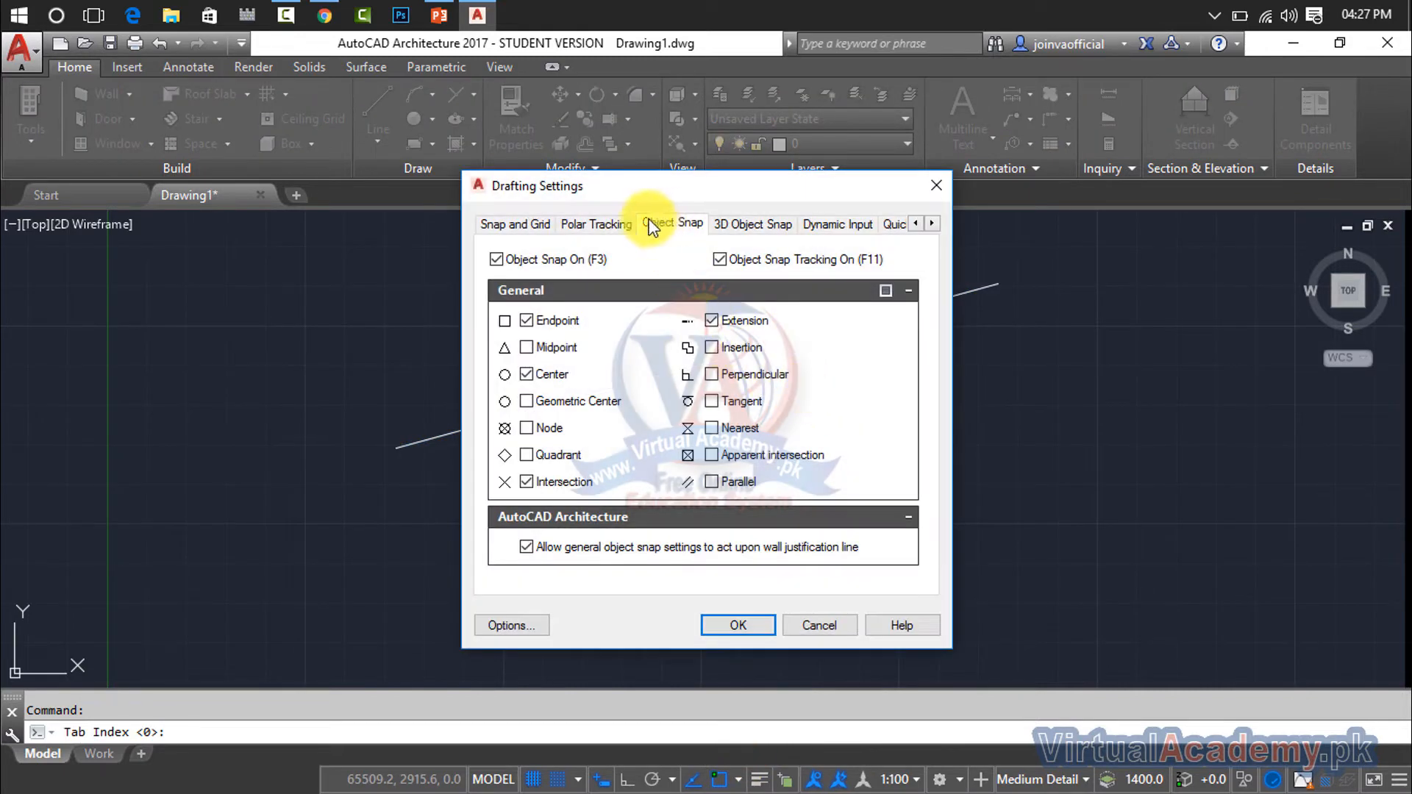
pyautogui.click(597, 222)
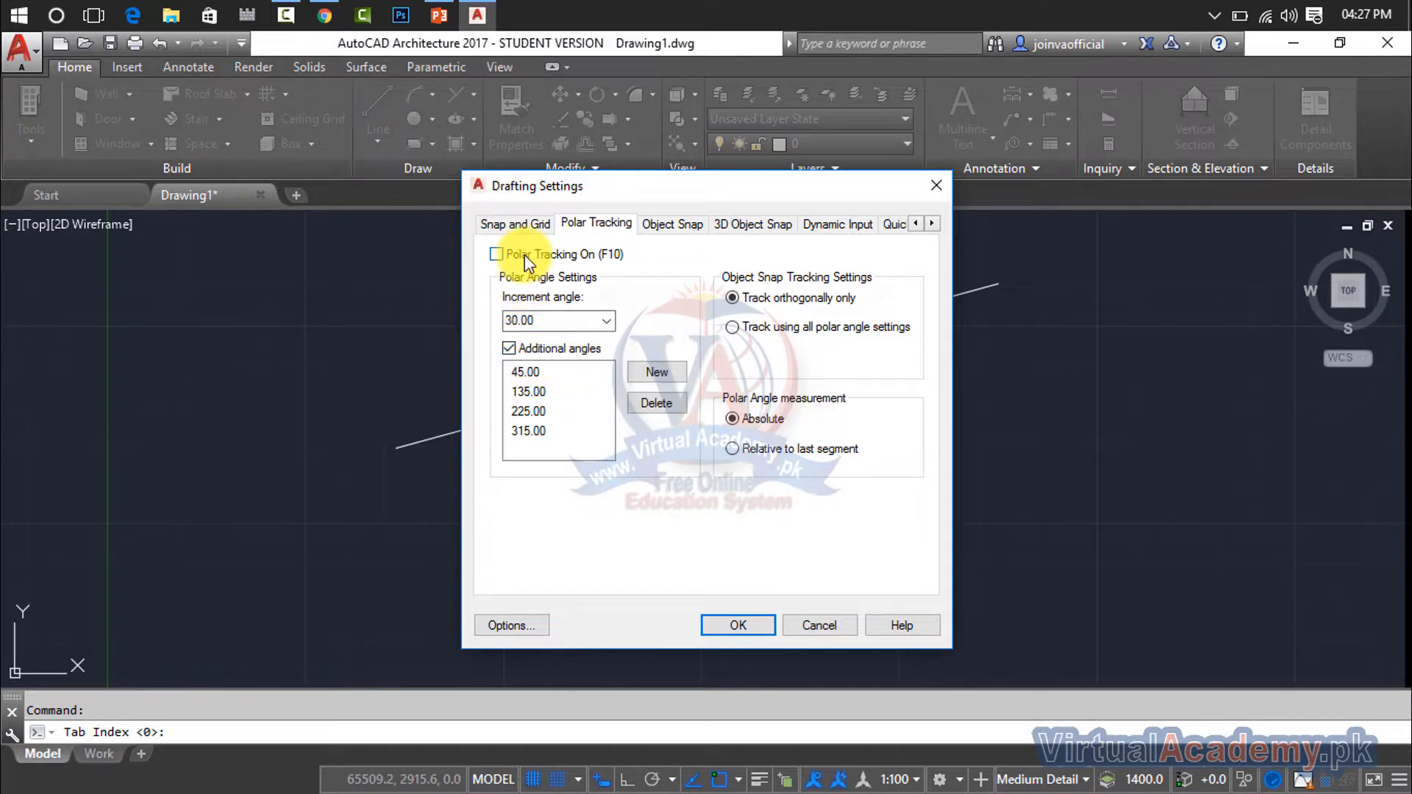
pyautogui.click(940, 185)
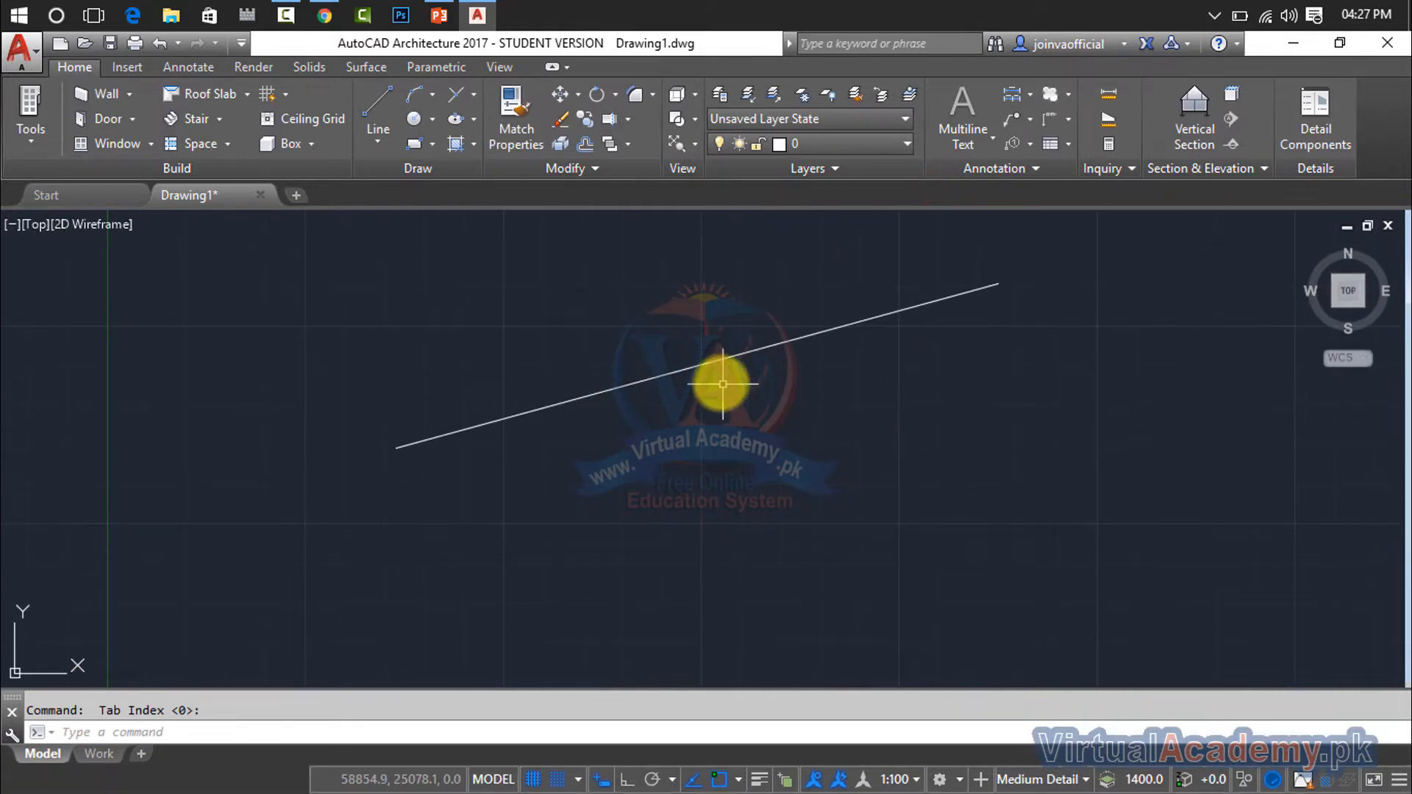
# Select the line again, open the Drawing Setup dialog and place it so the line stays in view.
pyautogui.click(718, 360)
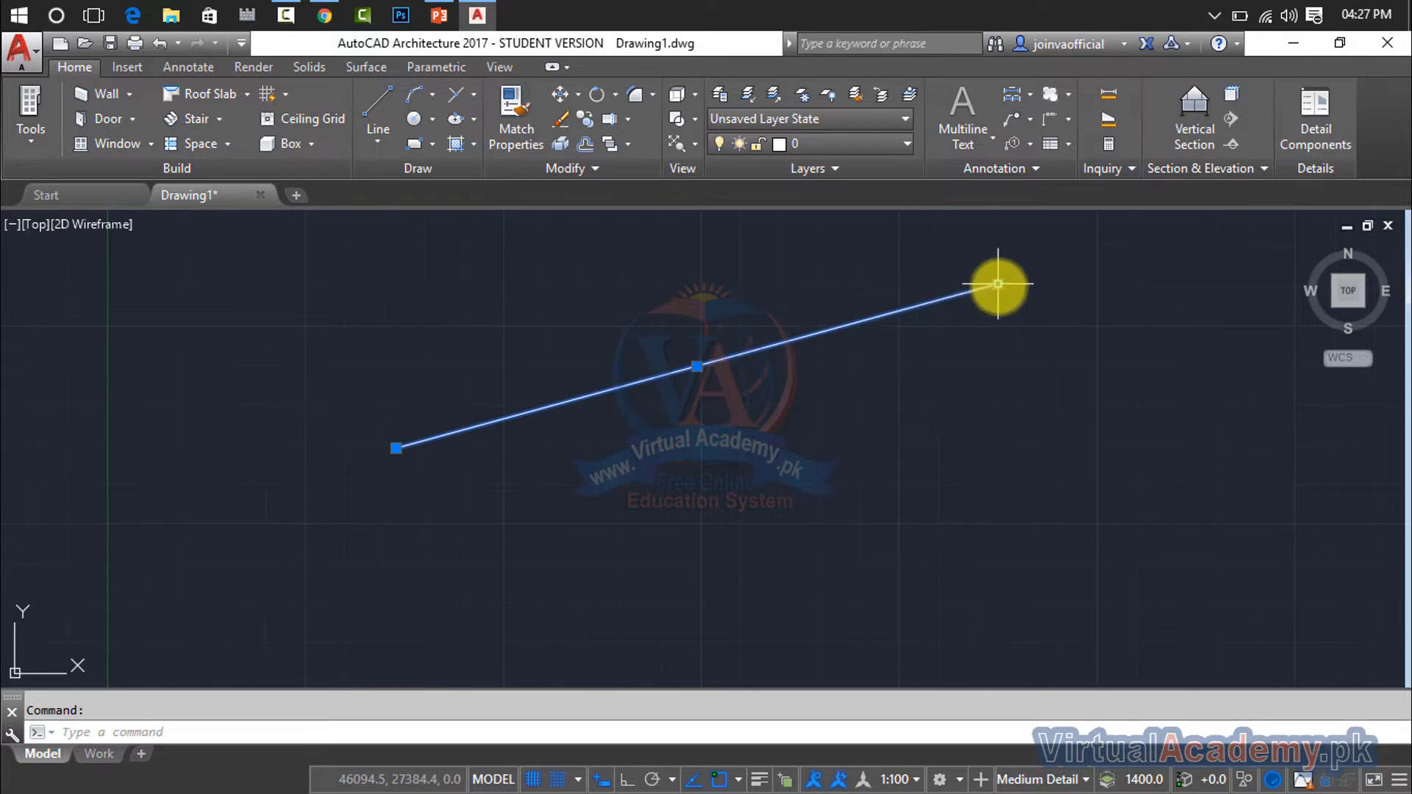
pyautogui.moveTo(998, 285)
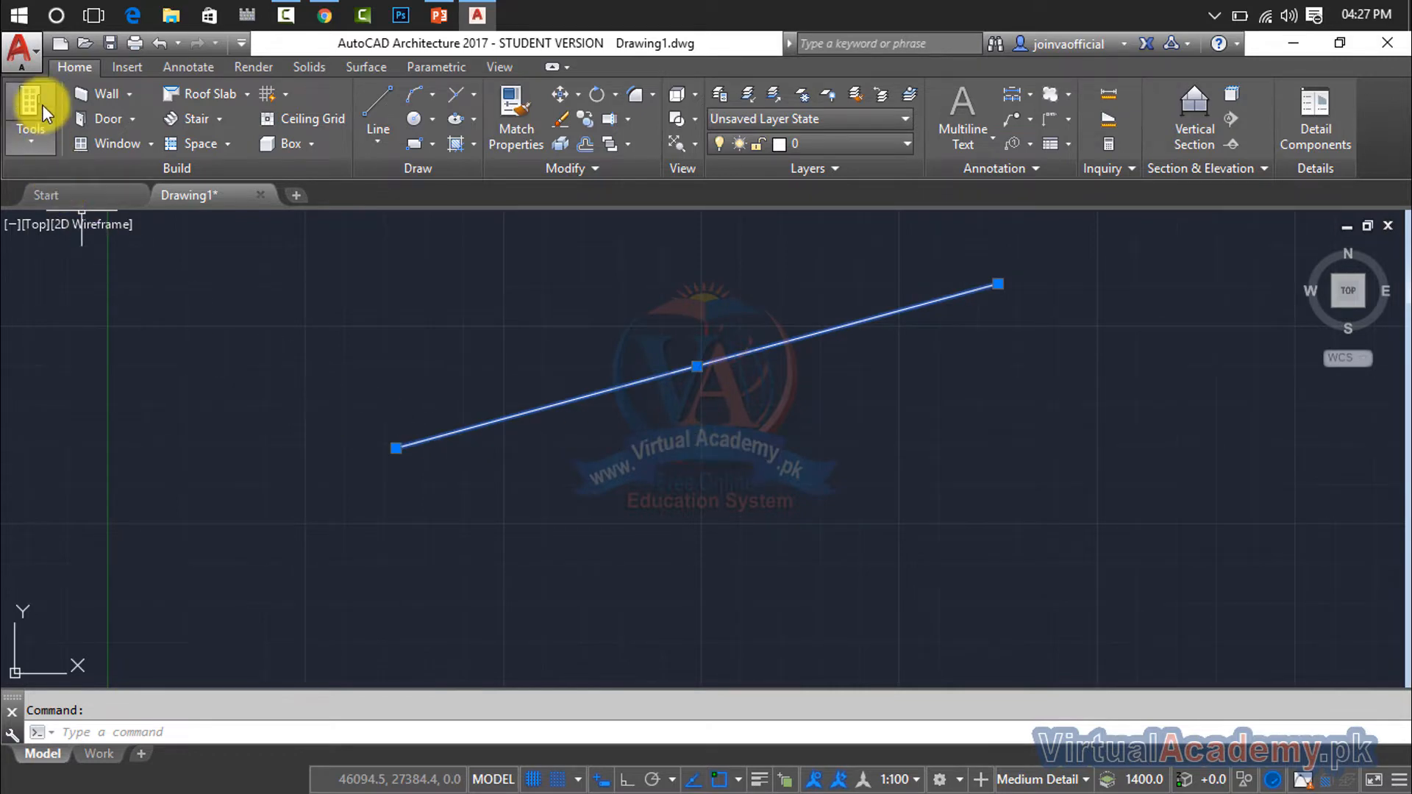
pyautogui.click(26, 47)
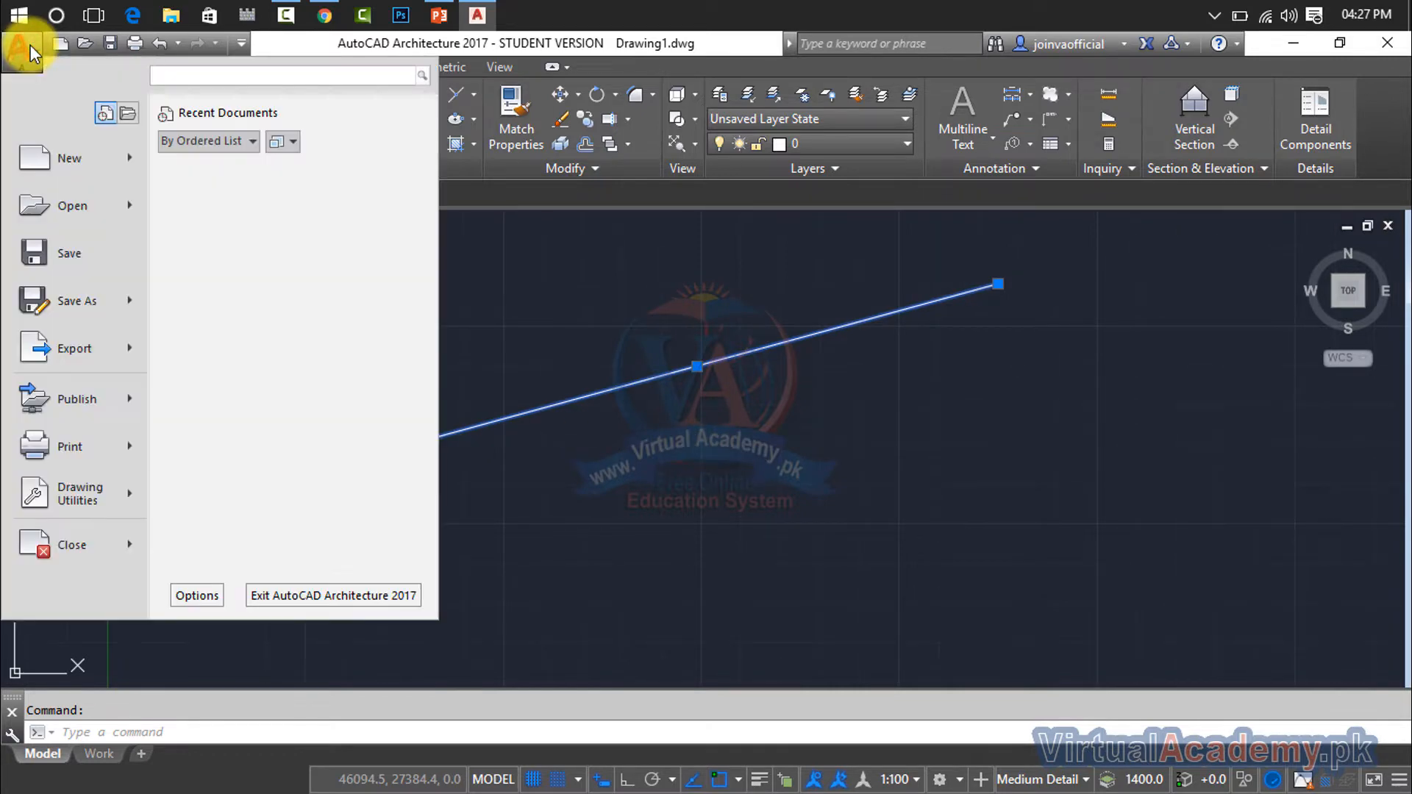
pyautogui.click(72, 492)
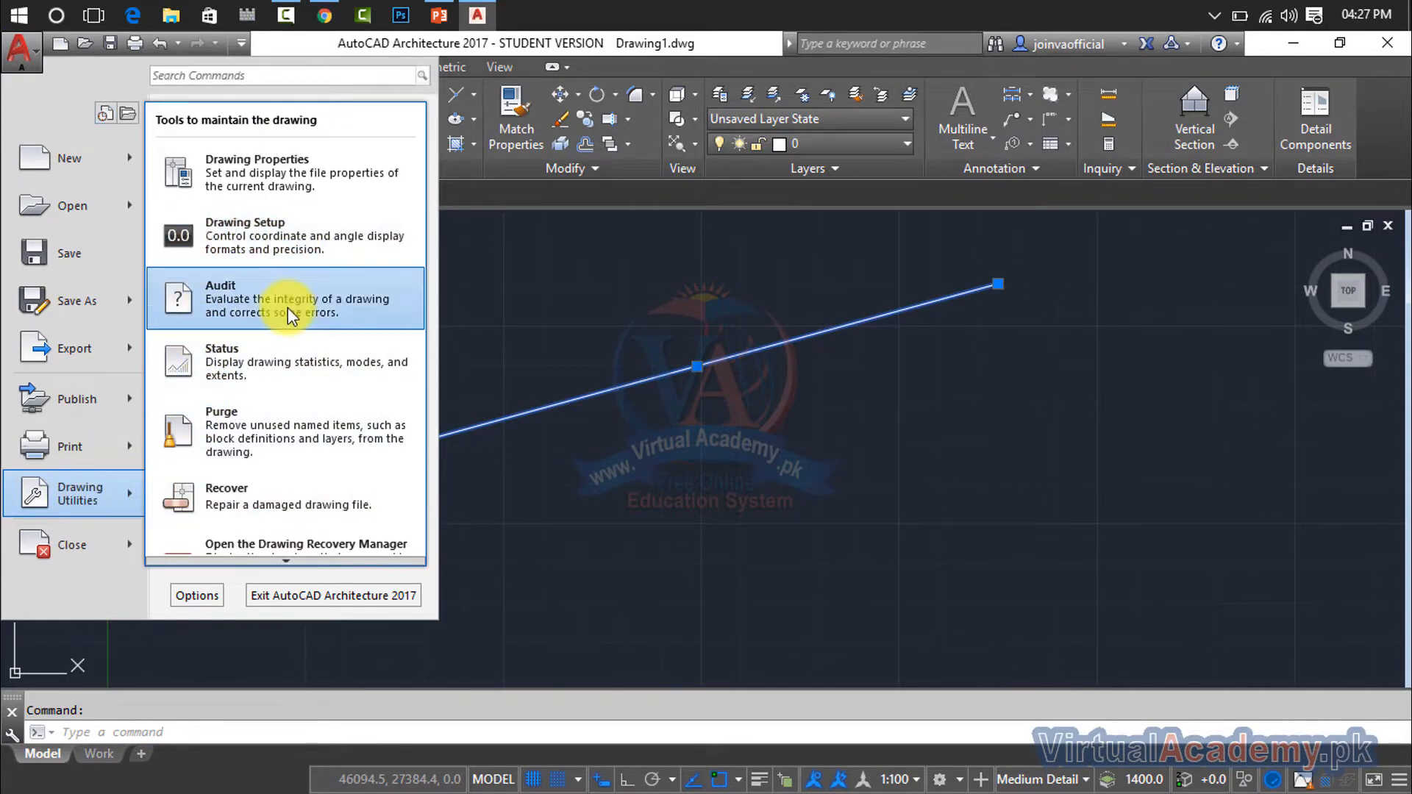
pyautogui.moveTo(285, 560)
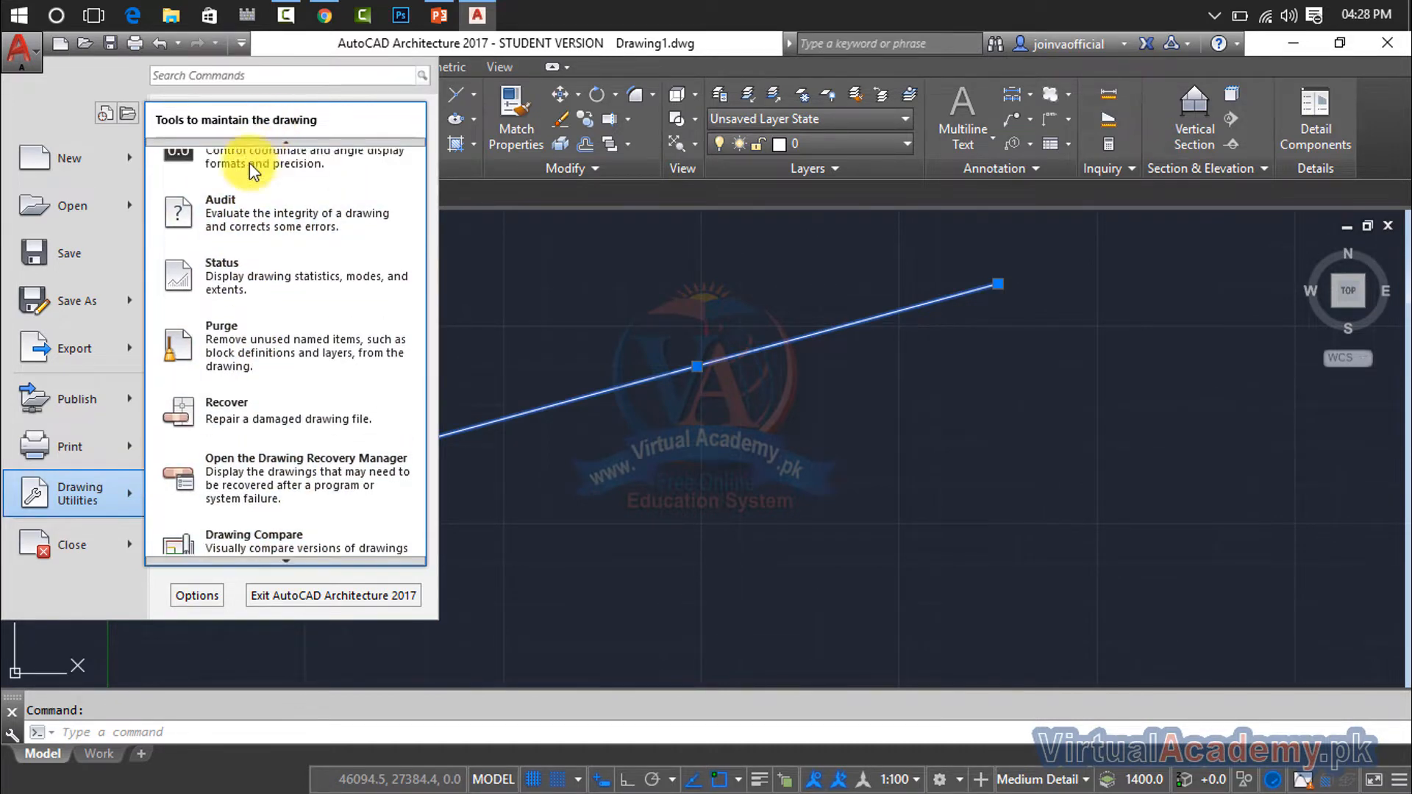
pyautogui.moveTo(242, 142)
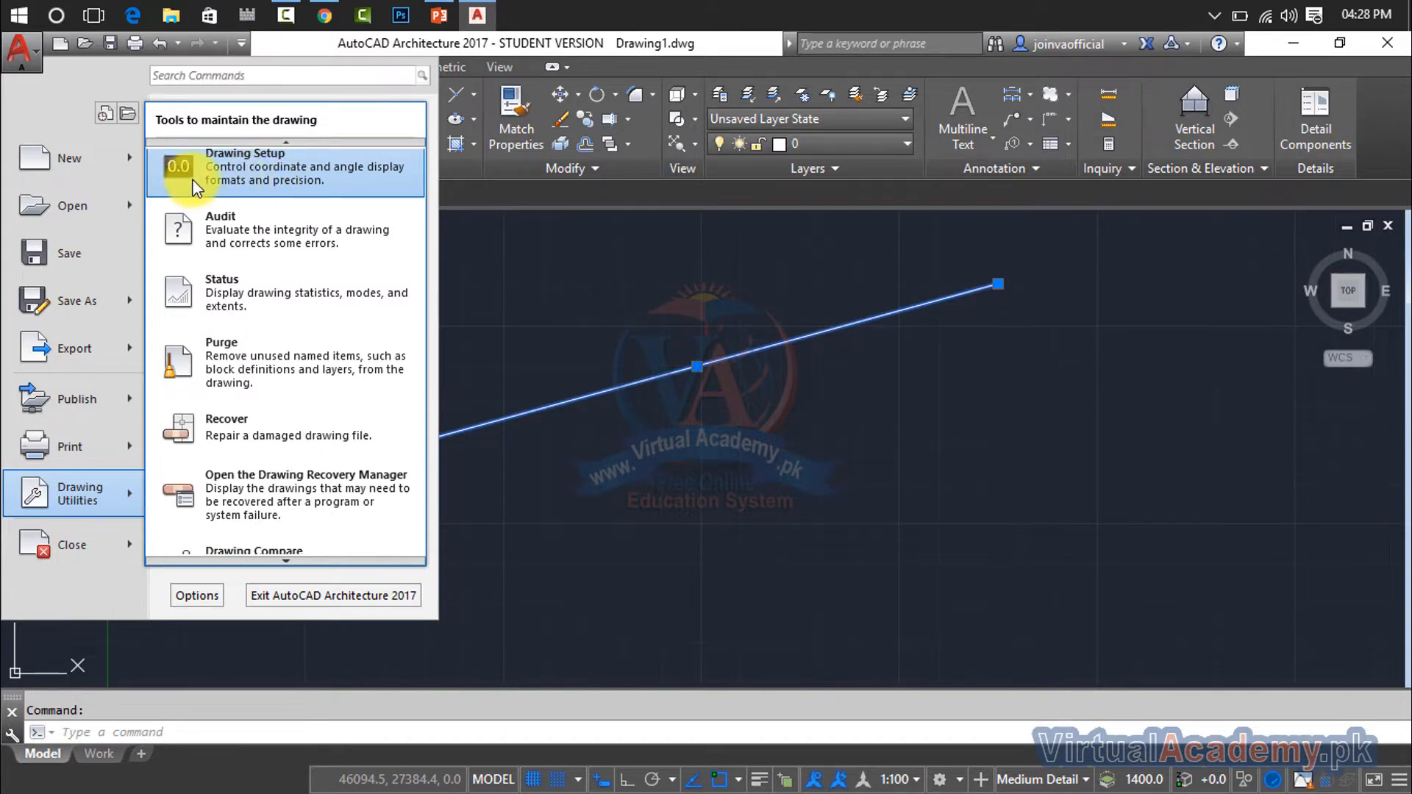
pyautogui.scroll(1, 304, 181)
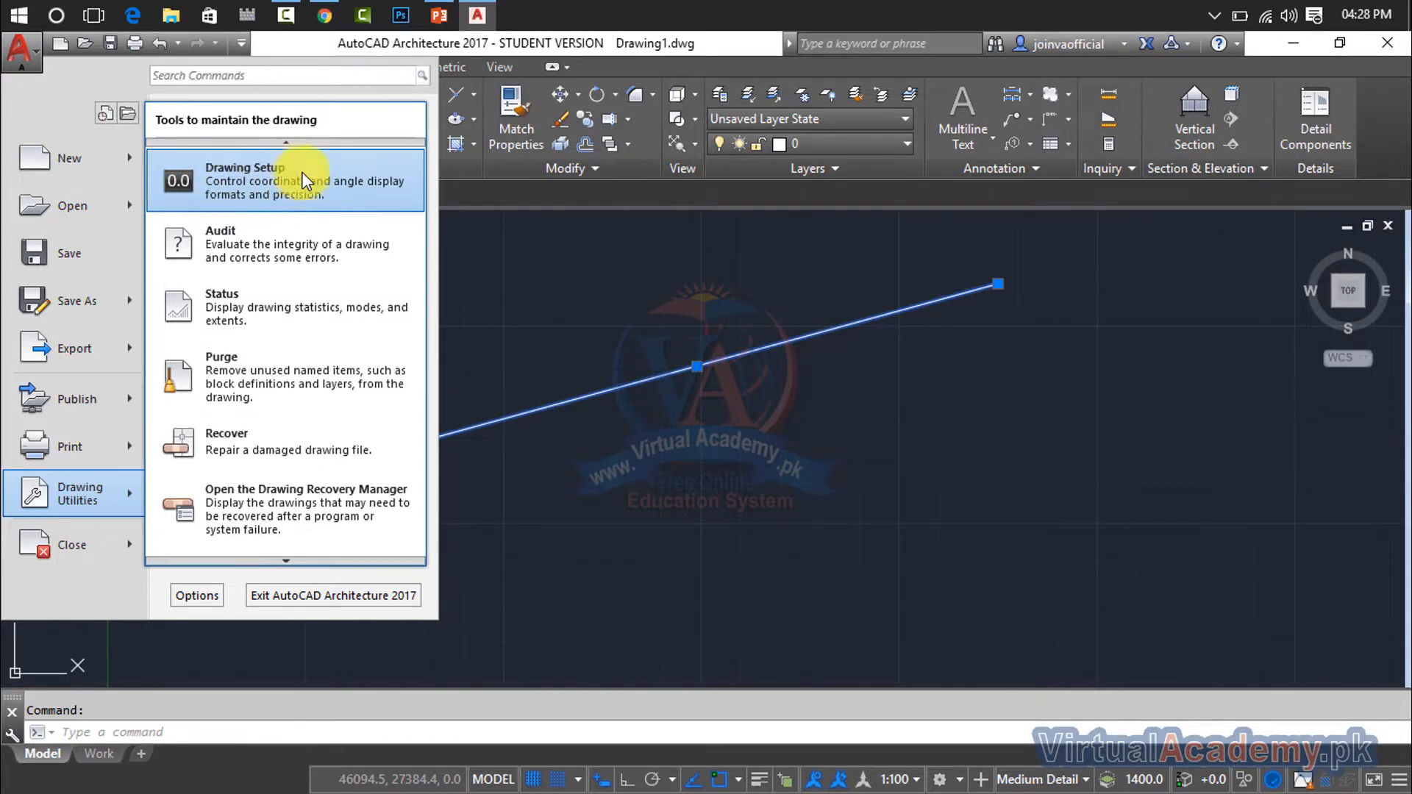
pyautogui.click(225, 183)
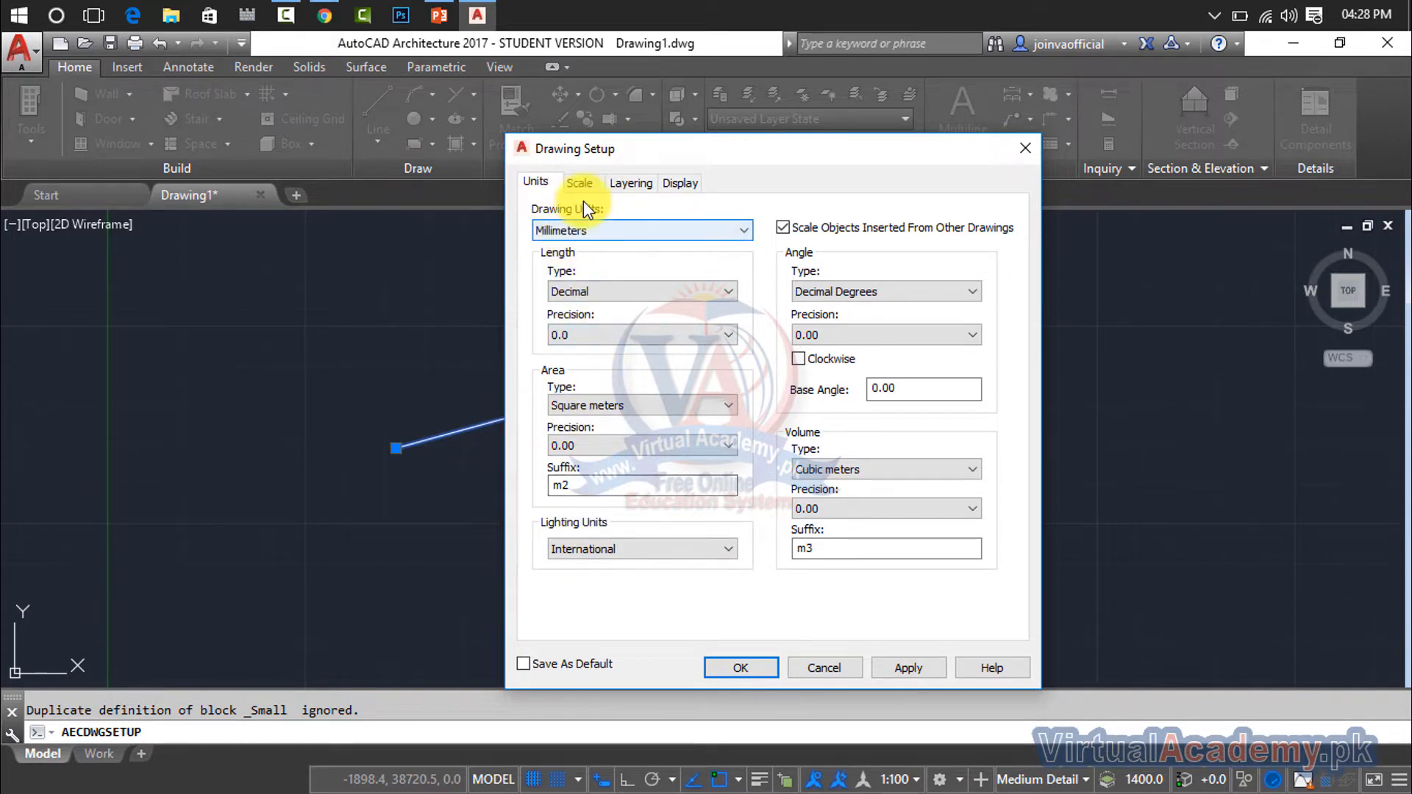
pyautogui.moveTo(717, 152)
pyautogui.mouseDown()
pyautogui.moveTo(303, 183)
pyautogui.moveTo(1077, 172)
pyautogui.mouseUp()
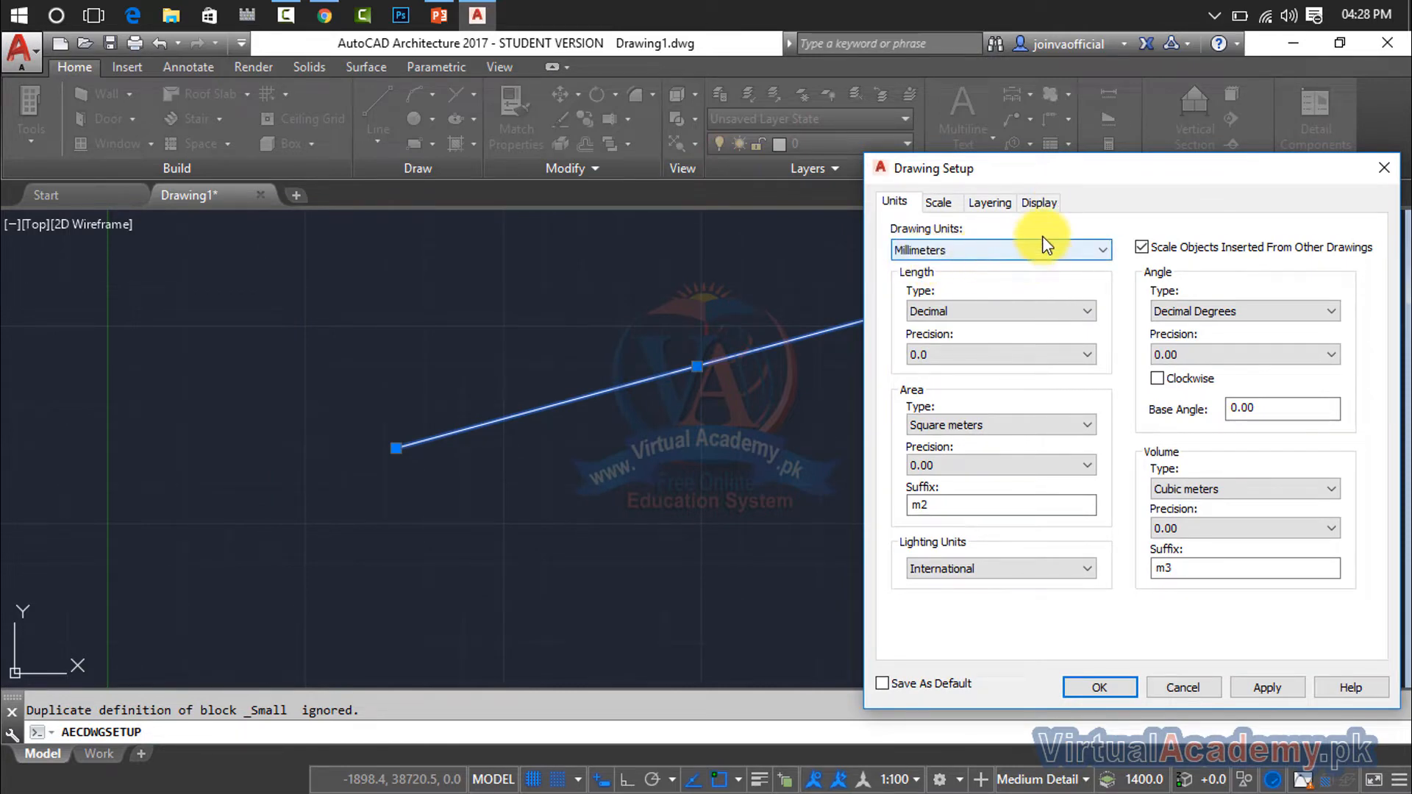
pyautogui.moveTo(1103, 179); pyautogui.dragTo(1192, 162)
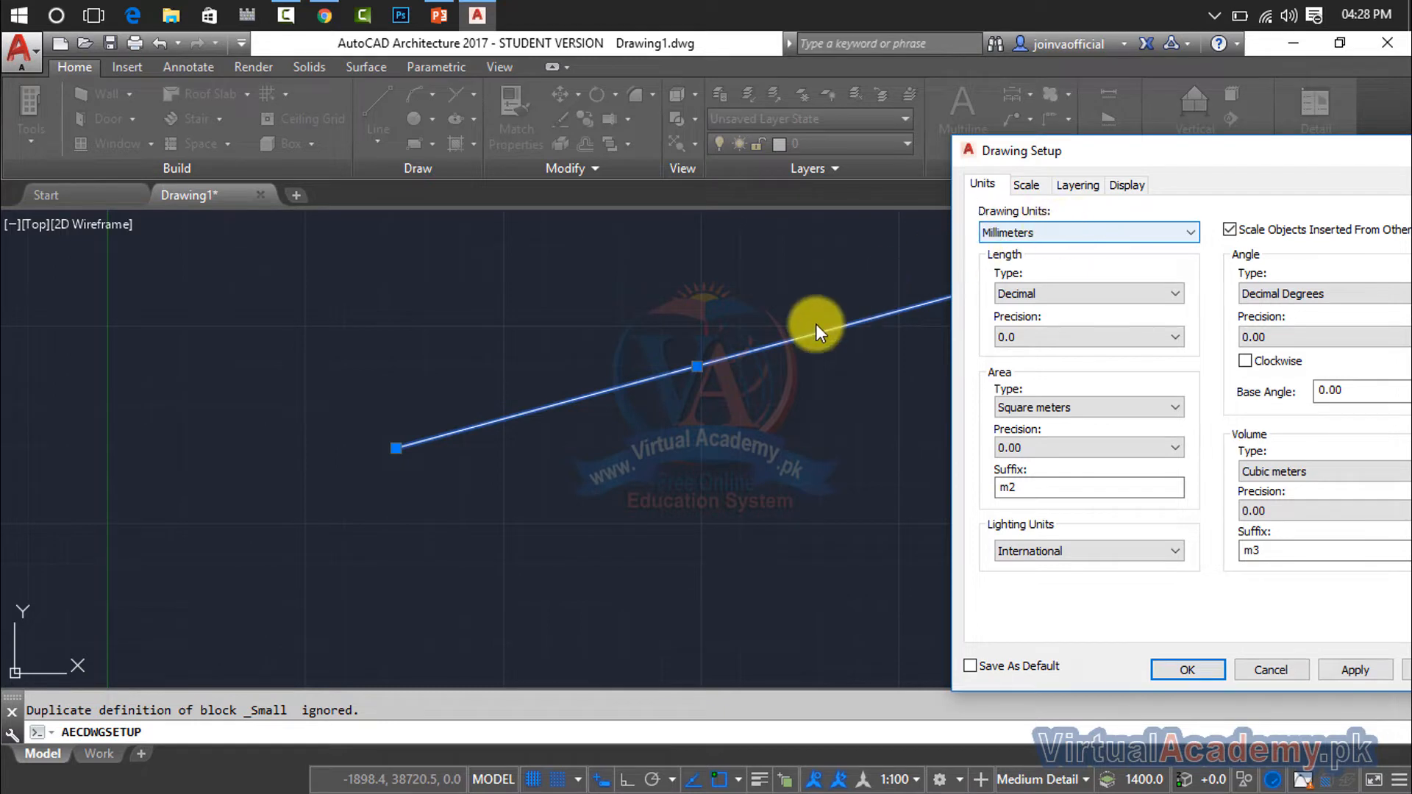
# Set the drawing units to Inches, trying Feet before returning to Inches.
pyautogui.click(1081, 232)
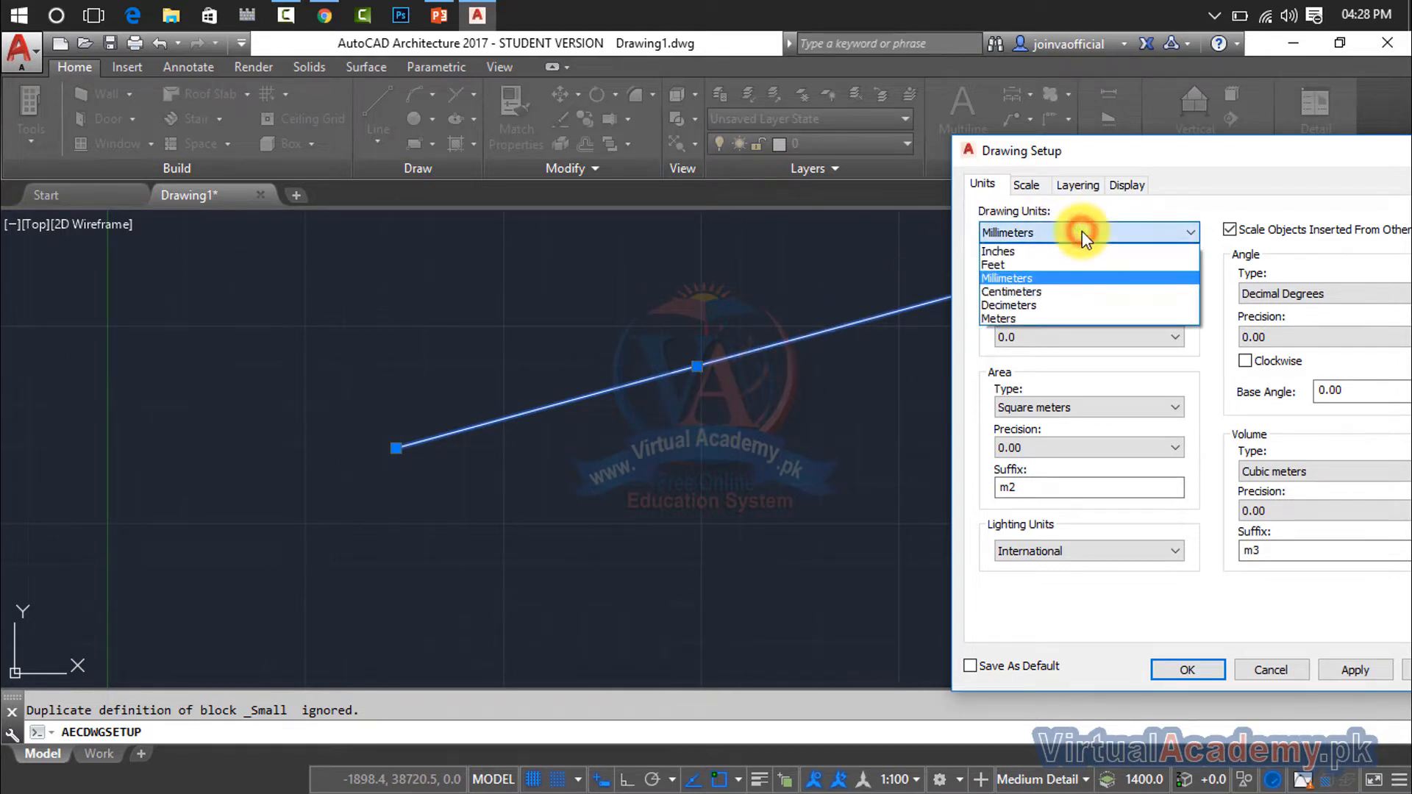
pyautogui.click(1070, 253)
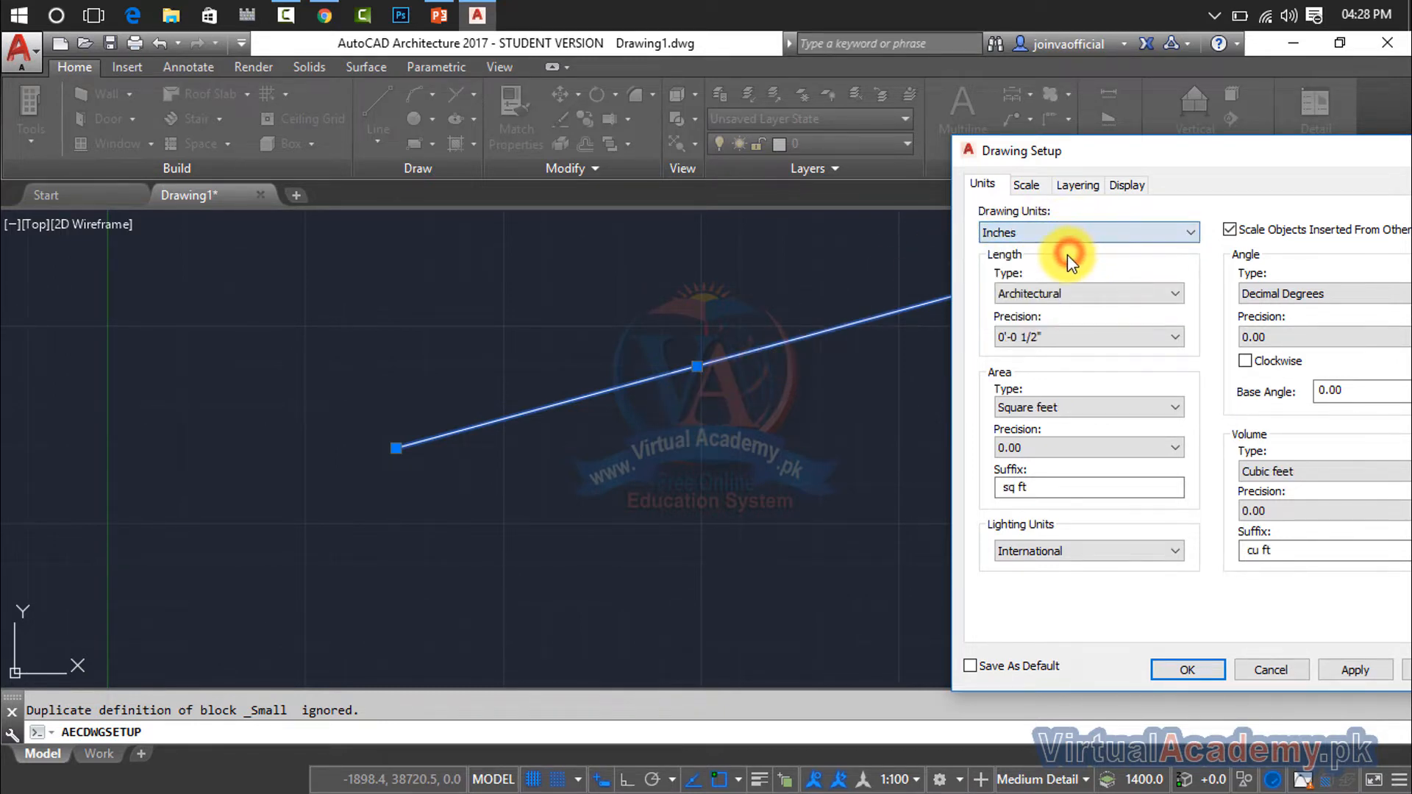
pyautogui.click(1062, 231)
pyautogui.click(1060, 264)
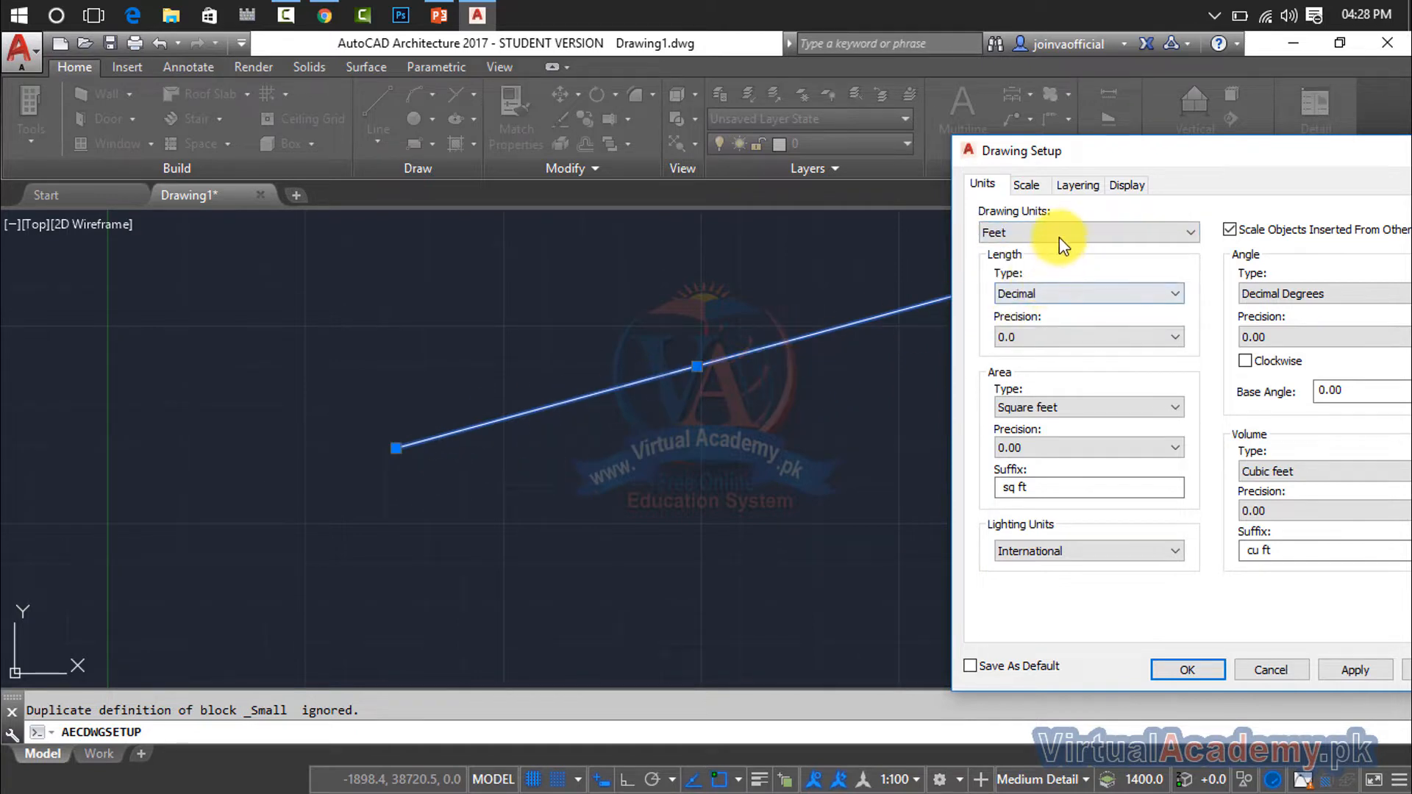
pyautogui.click(1060, 235)
pyautogui.click(1050, 256)
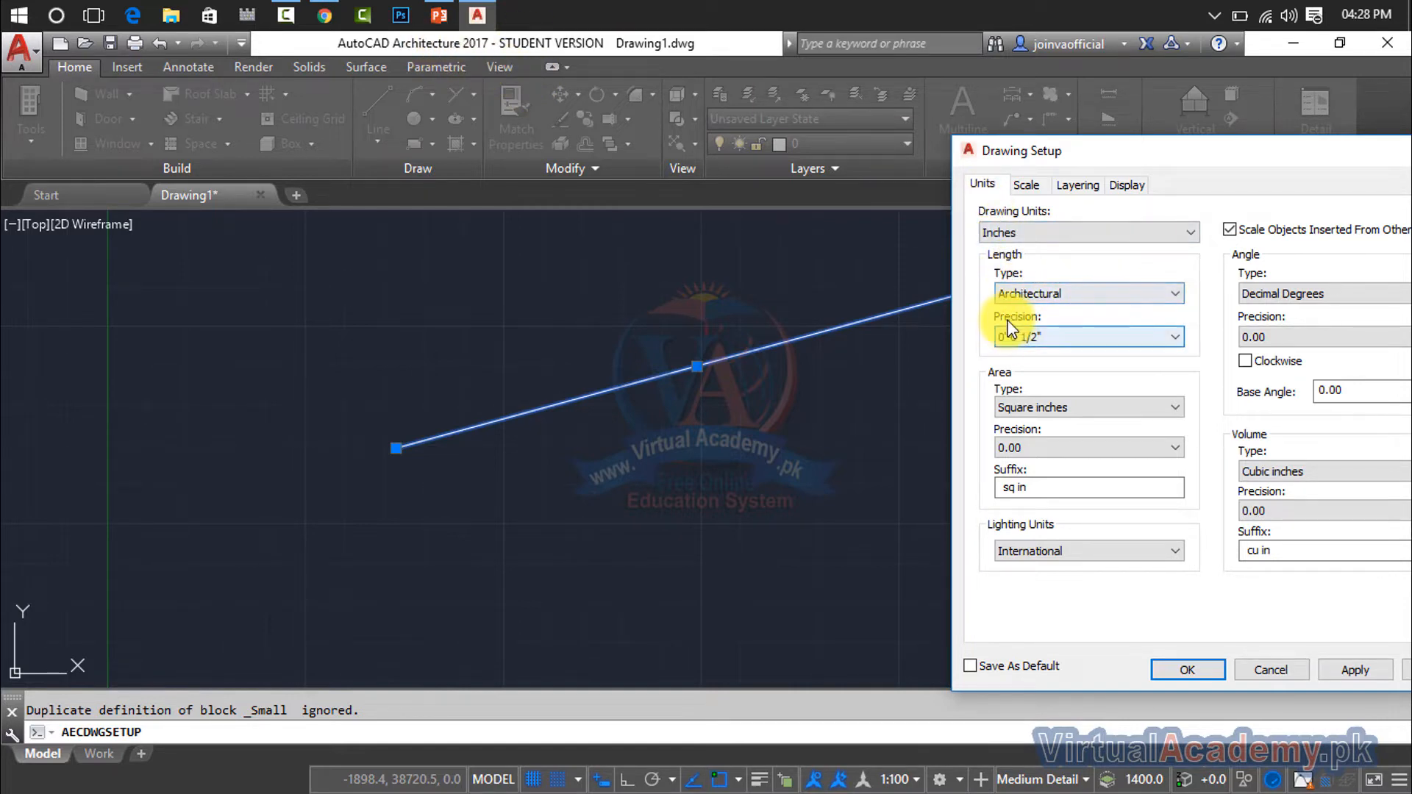
# Set the architectural length precision to 0'-0" in Drawing Setup.
pyautogui.click(1057, 337)
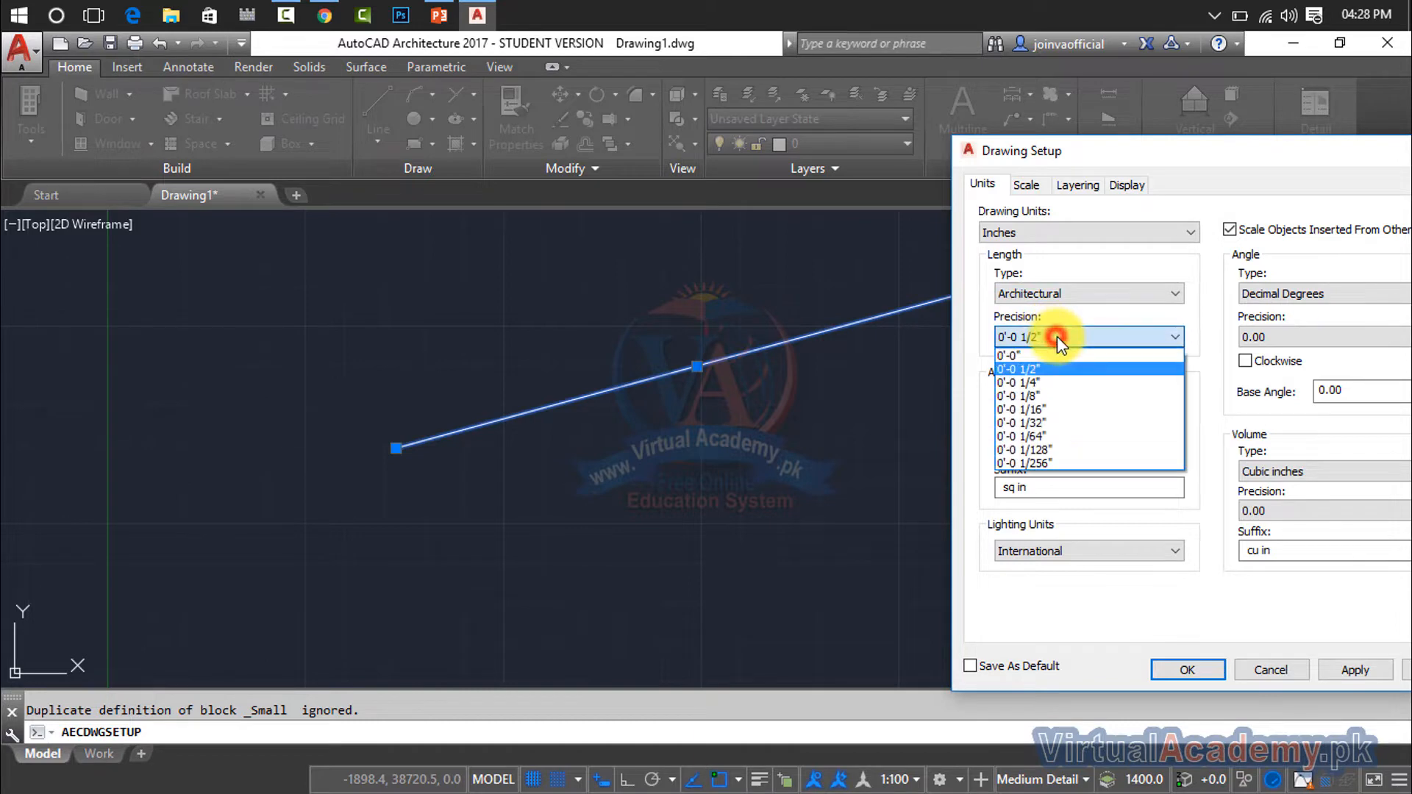
pyautogui.click(1027, 357)
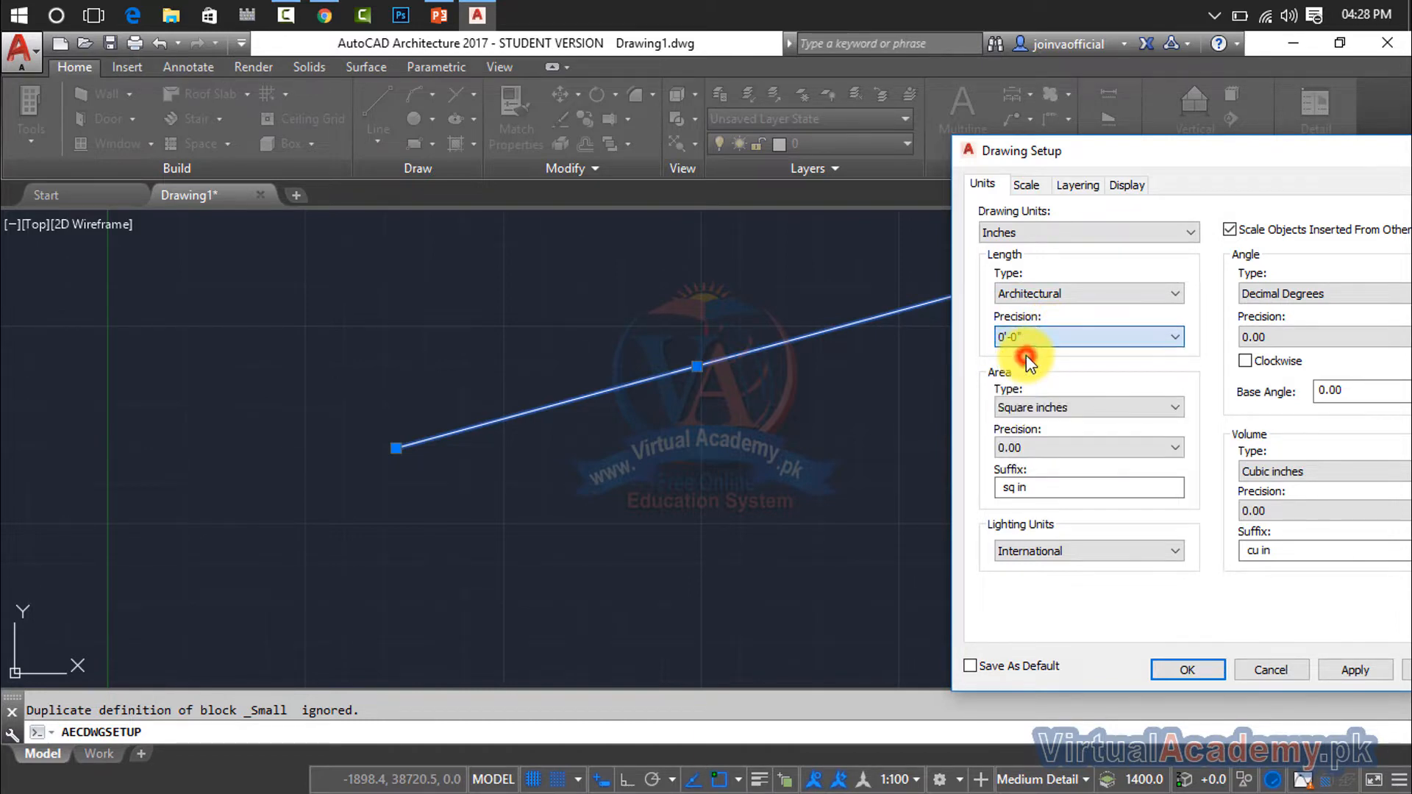
pyautogui.click(1074, 342)
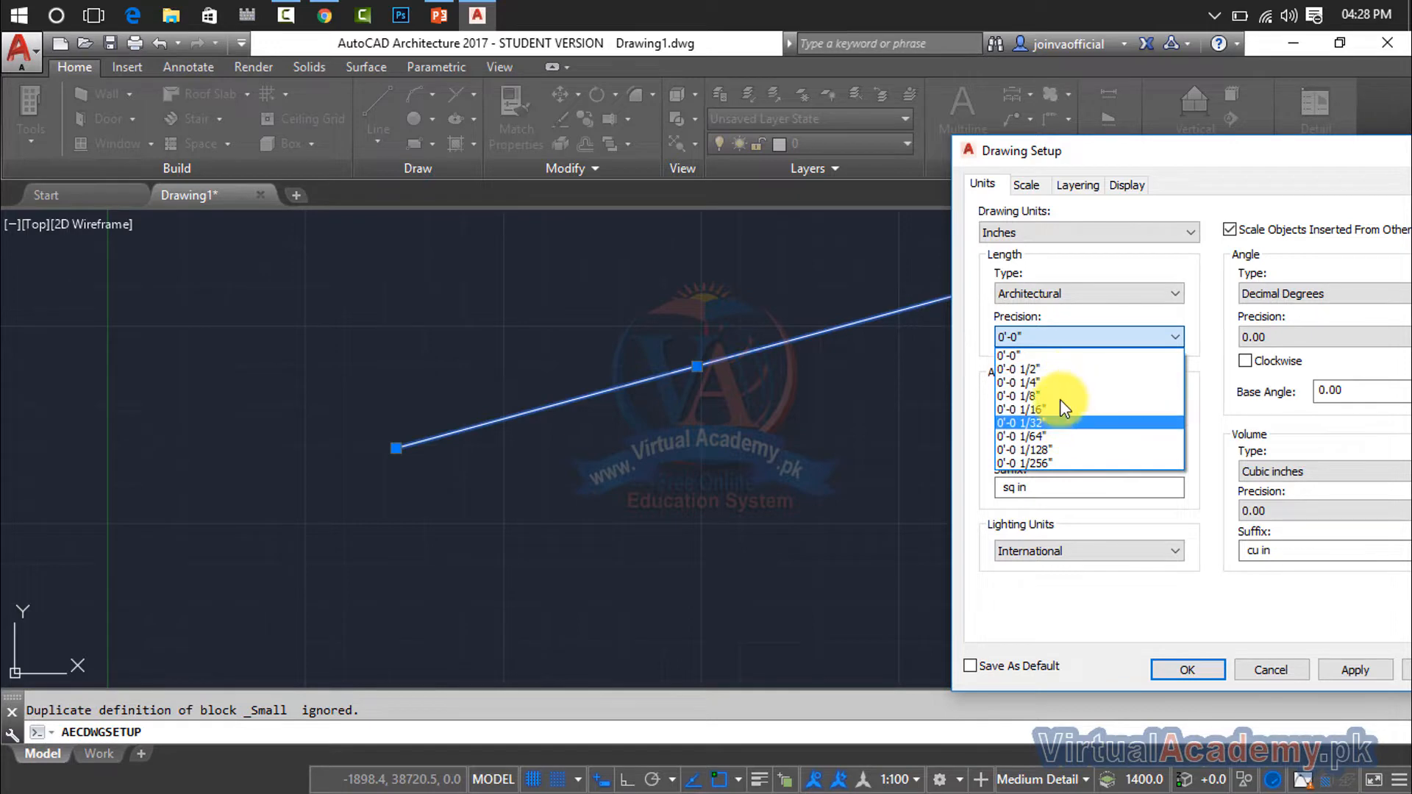
pyautogui.click(1024, 354)
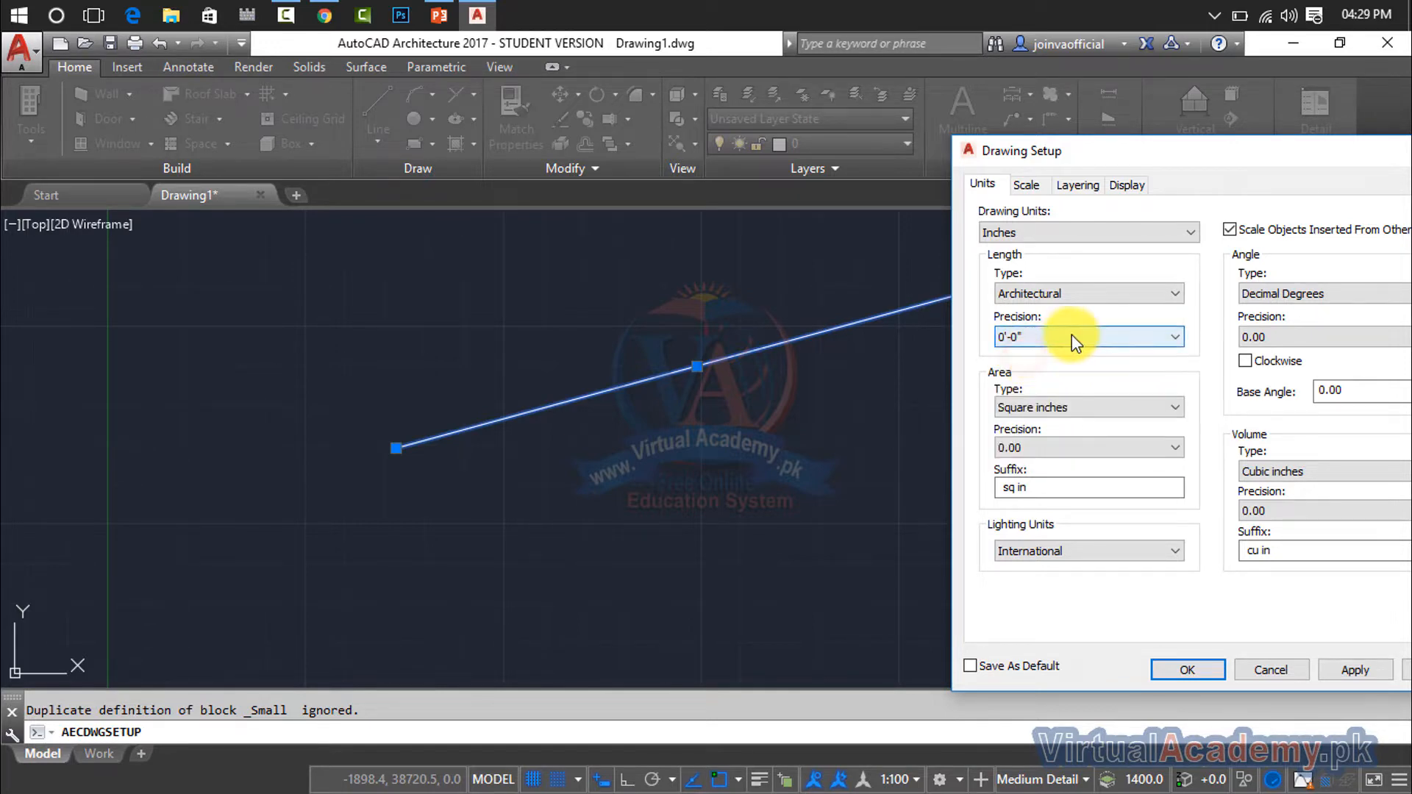
pyautogui.moveTo(1110, 162)
pyautogui.mouseDown()
pyautogui.moveTo(1070, 117)
pyautogui.moveTo(1023, 95)
pyautogui.mouseUp()
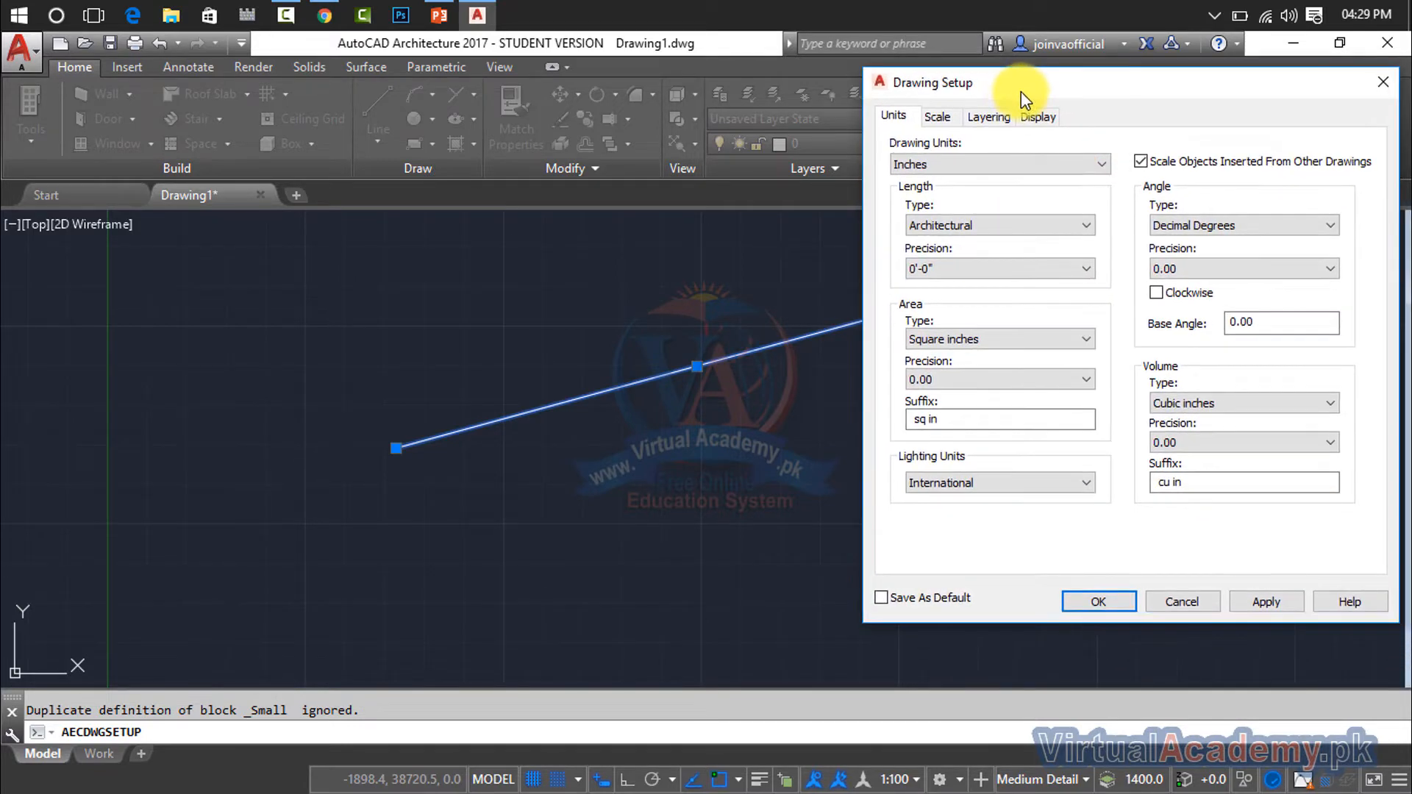
pyautogui.click(934, 272)
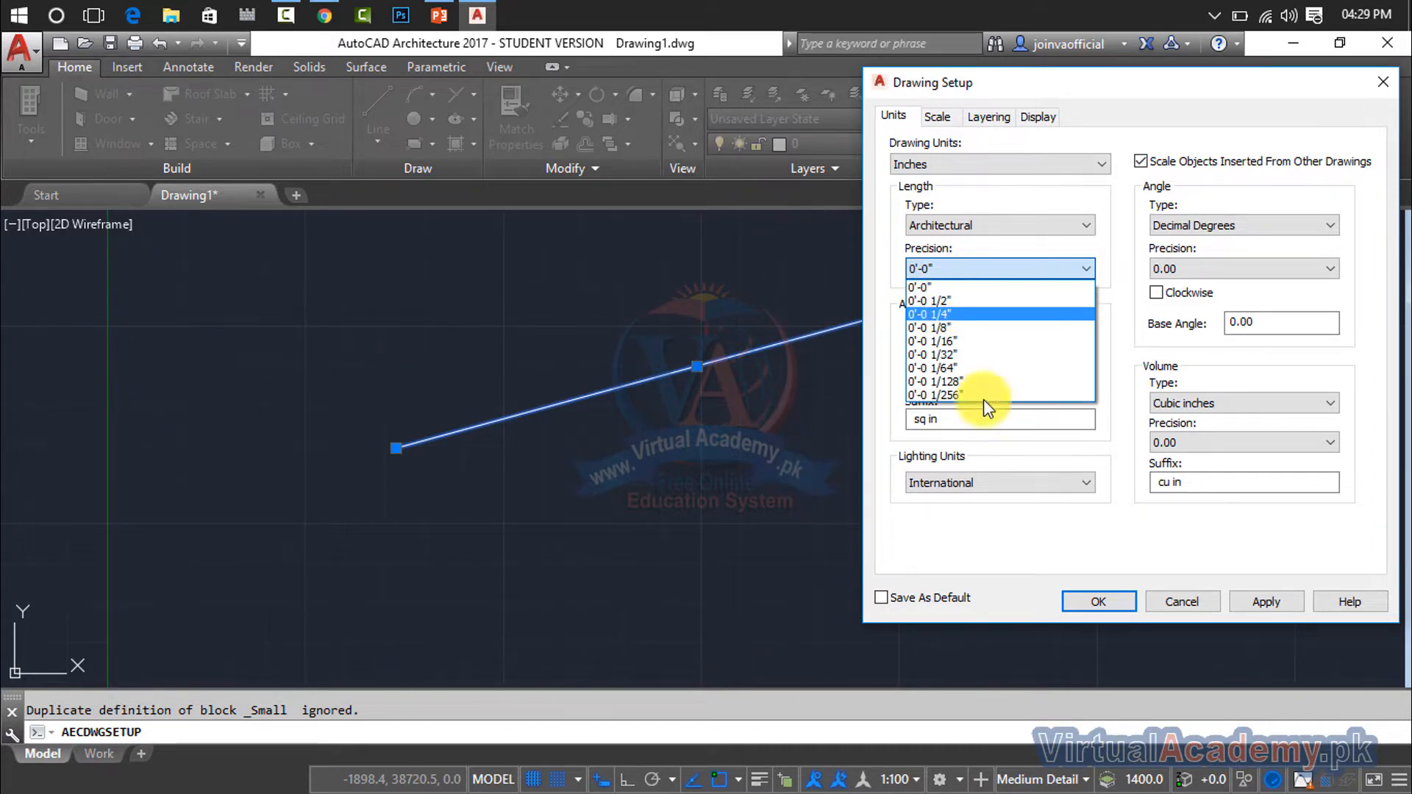
pyautogui.click(920, 287)
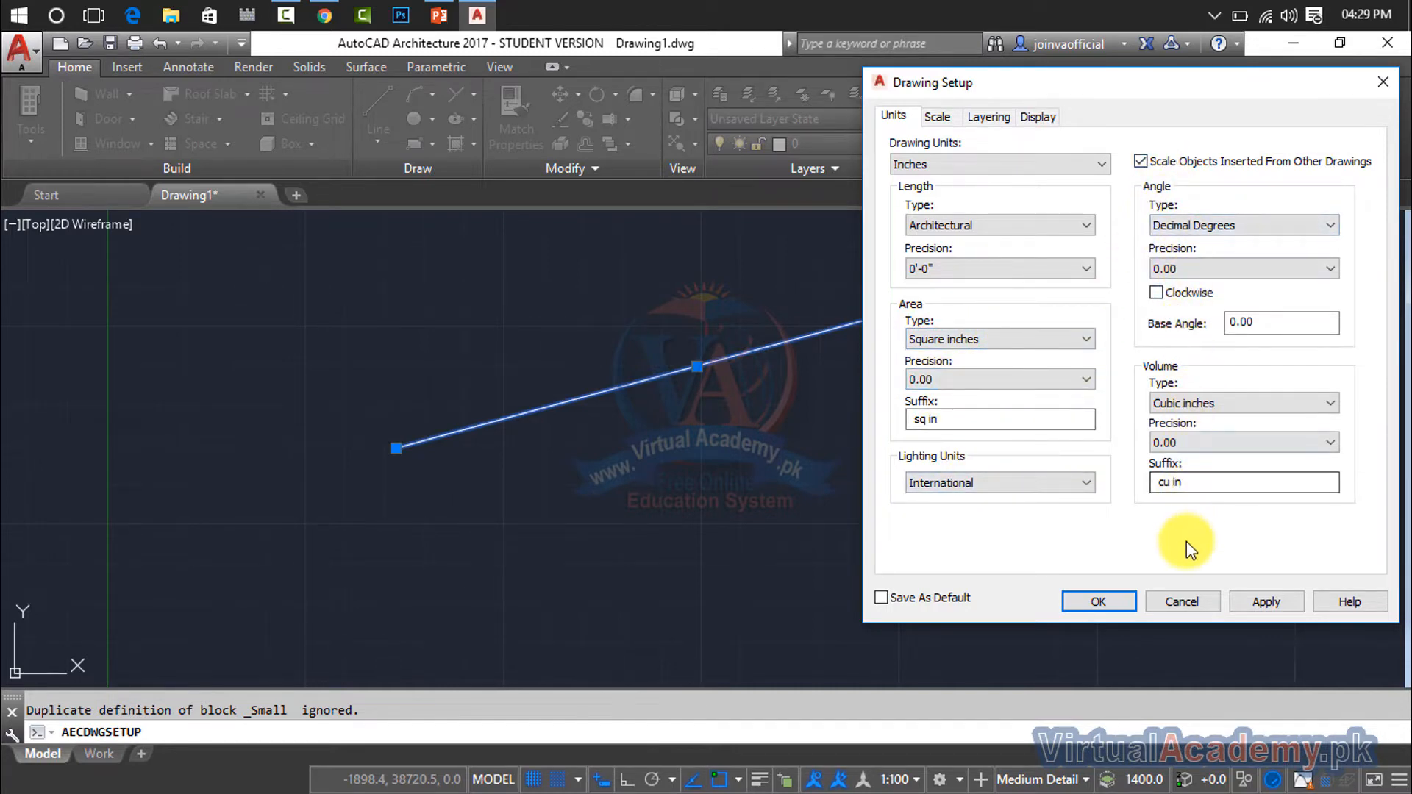
# Examine the drawing scale list and annotation plot size settings in Drawing Setup, keeping the line in view.
pyautogui.click(941, 120)
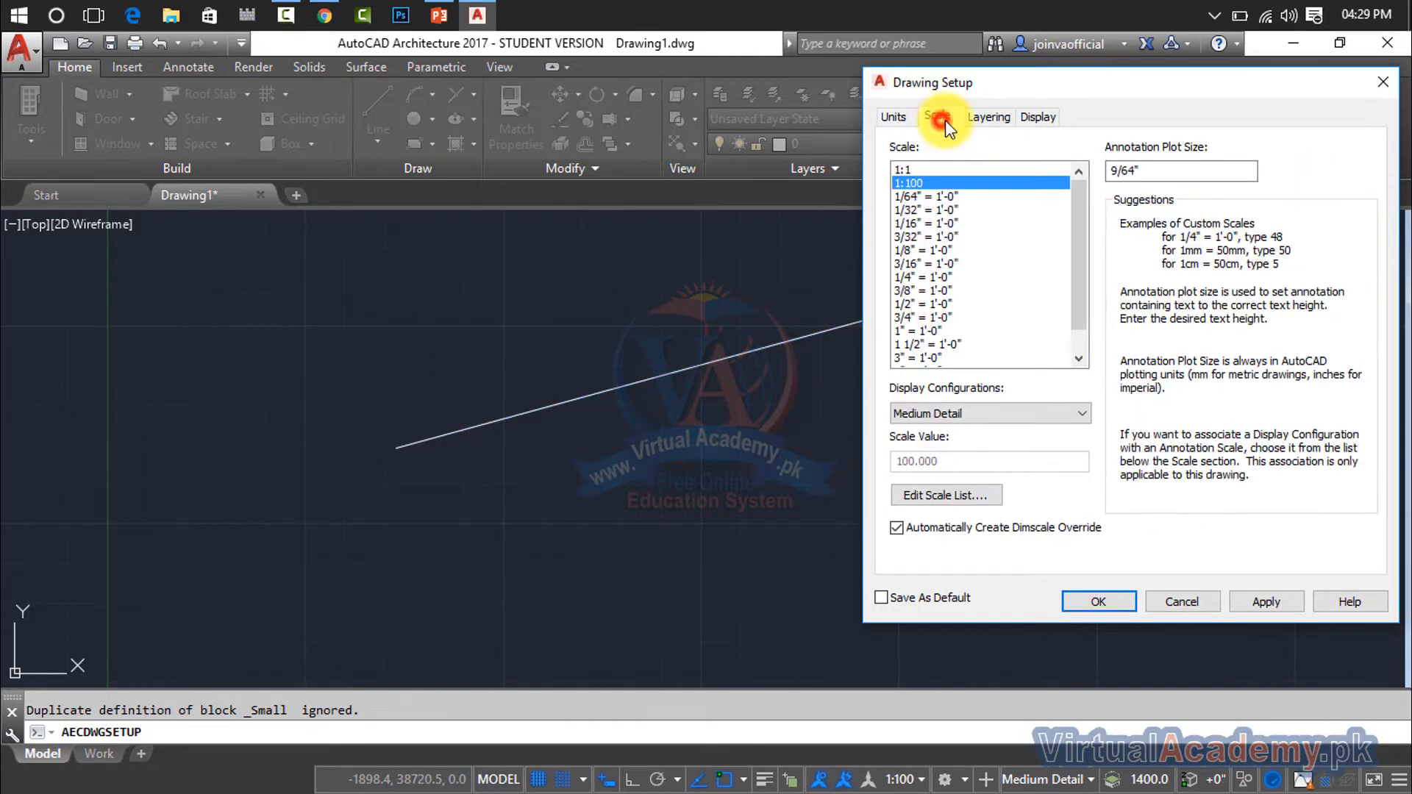
pyautogui.moveTo(1054, 90)
pyautogui.mouseDown()
pyautogui.moveTo(1237, 147)
pyautogui.moveTo(228, 100)
pyautogui.mouseUp()
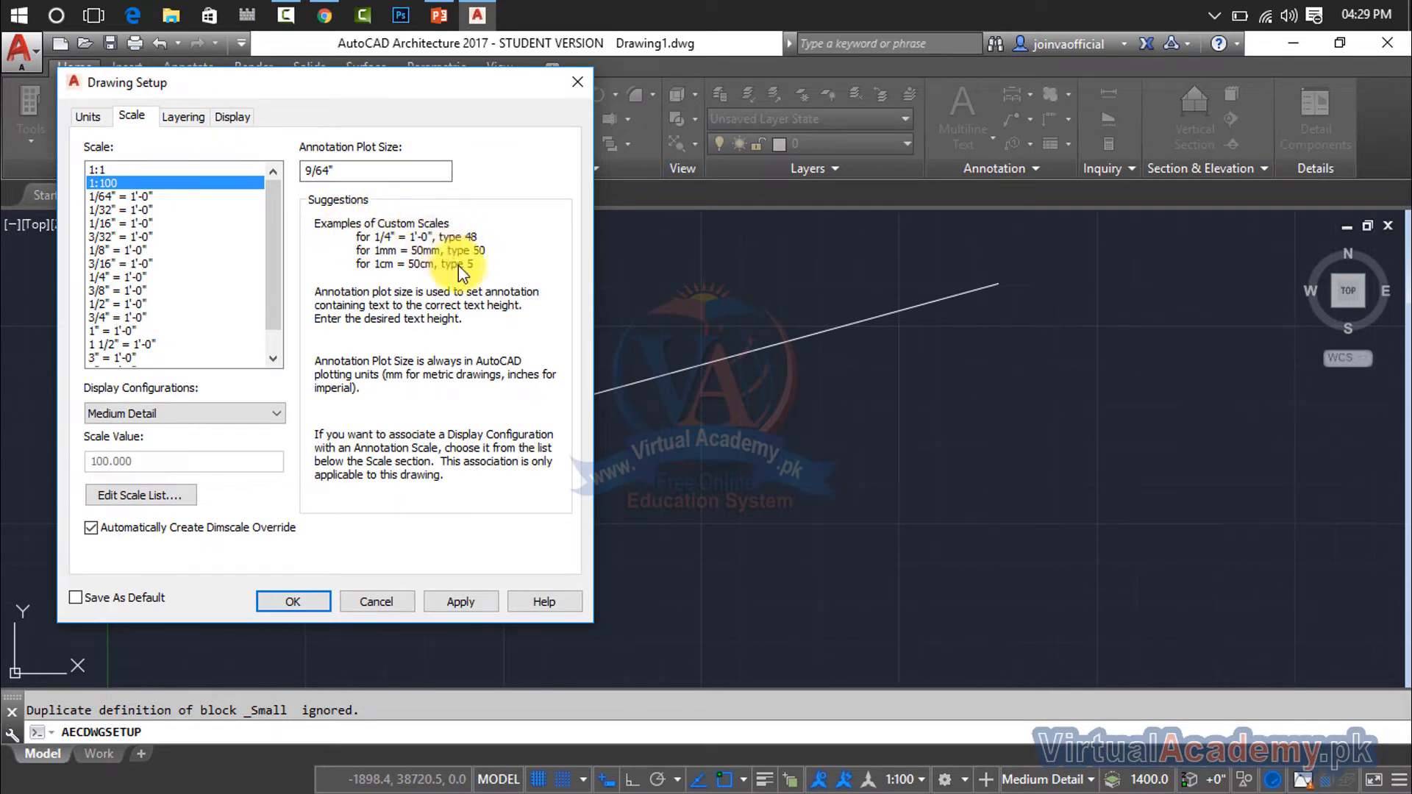
pyautogui.moveTo(466, 95); pyautogui.dragTo(335, 132)
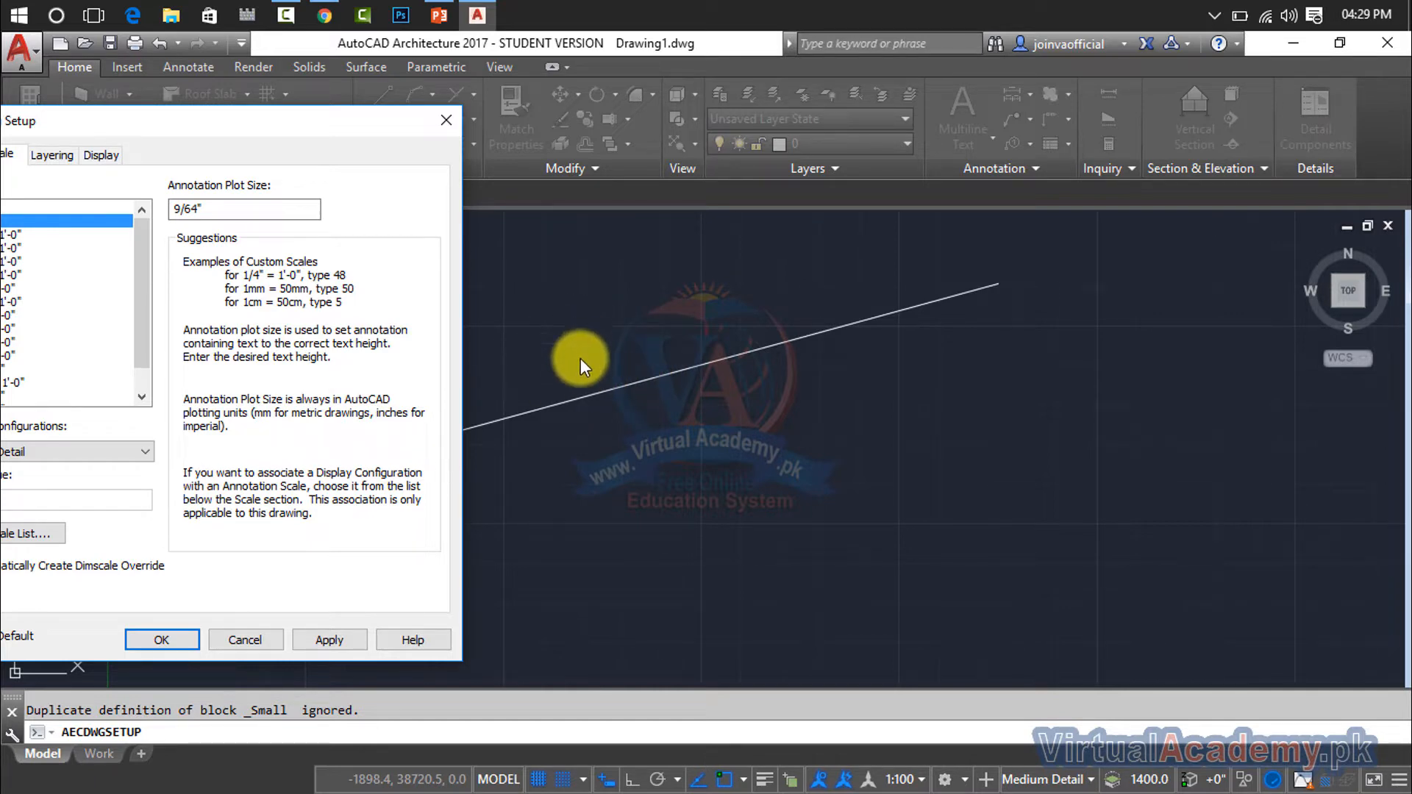
pyautogui.moveTo(337, 123)
pyautogui.mouseDown()
pyautogui.moveTo(978, 129)
pyautogui.moveTo(1255, 101)
pyautogui.mouseUp()
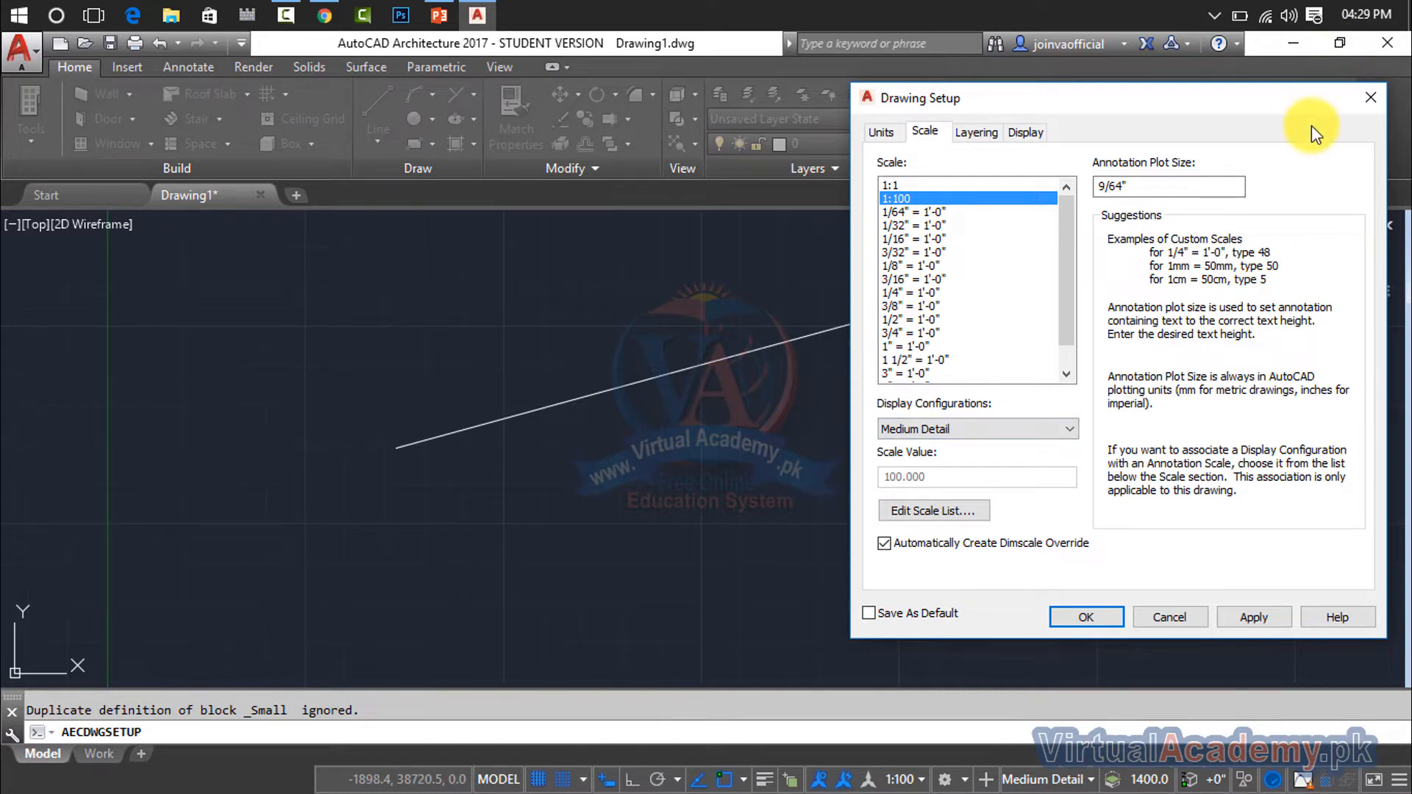
# Close Drawing Setup without applying its changes, and reopen it on the units settings.
pyautogui.click(1368, 99)
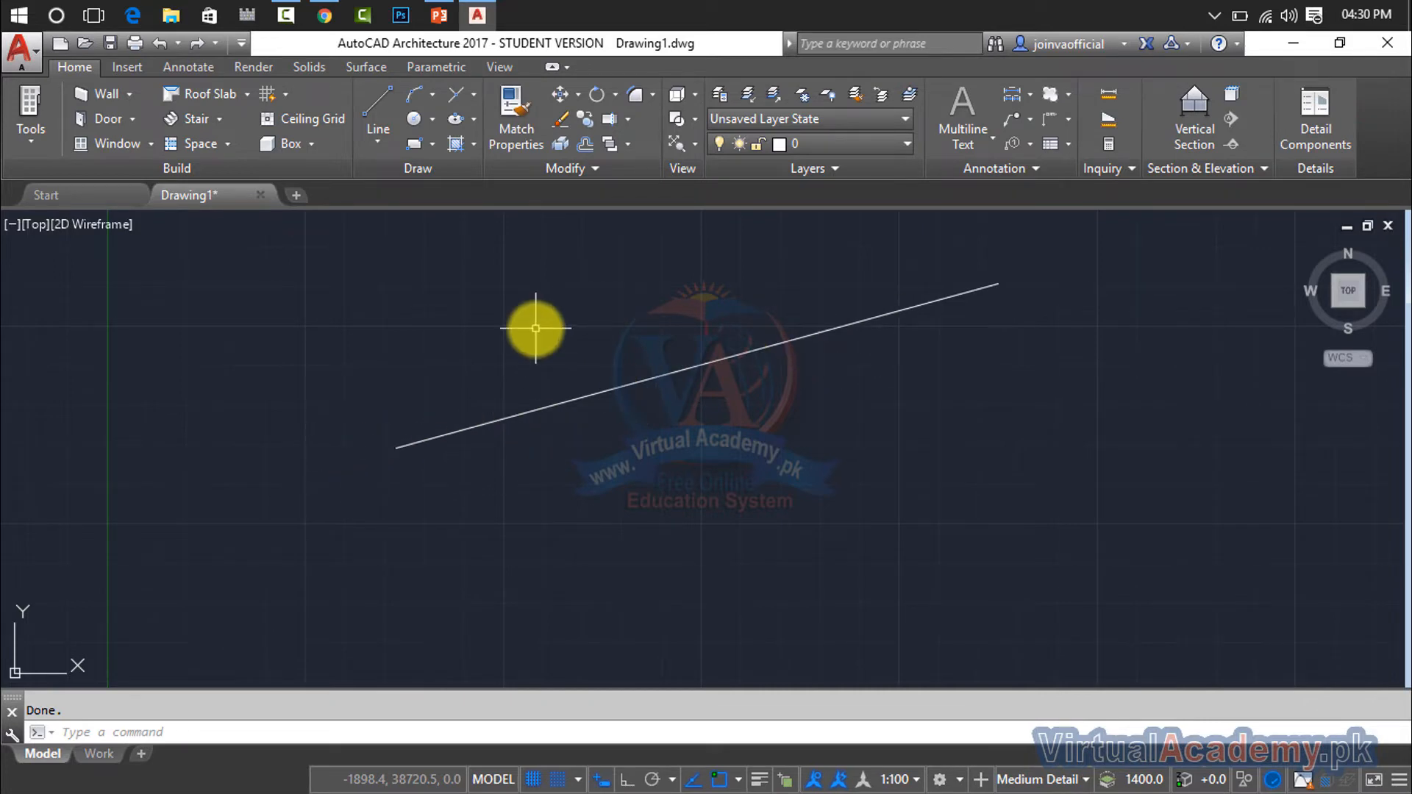
pyautogui.click(30, 48)
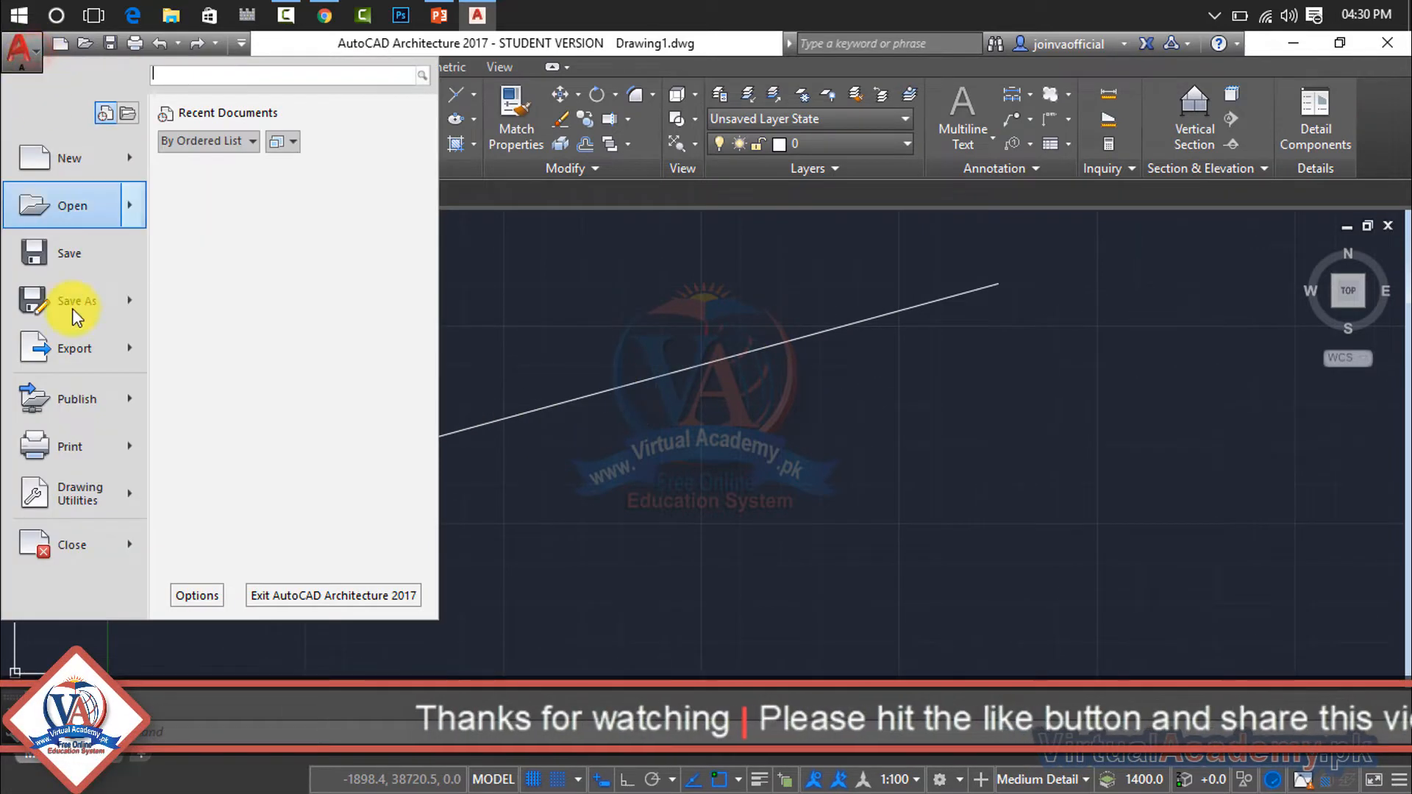
pyautogui.moveTo(77, 500)
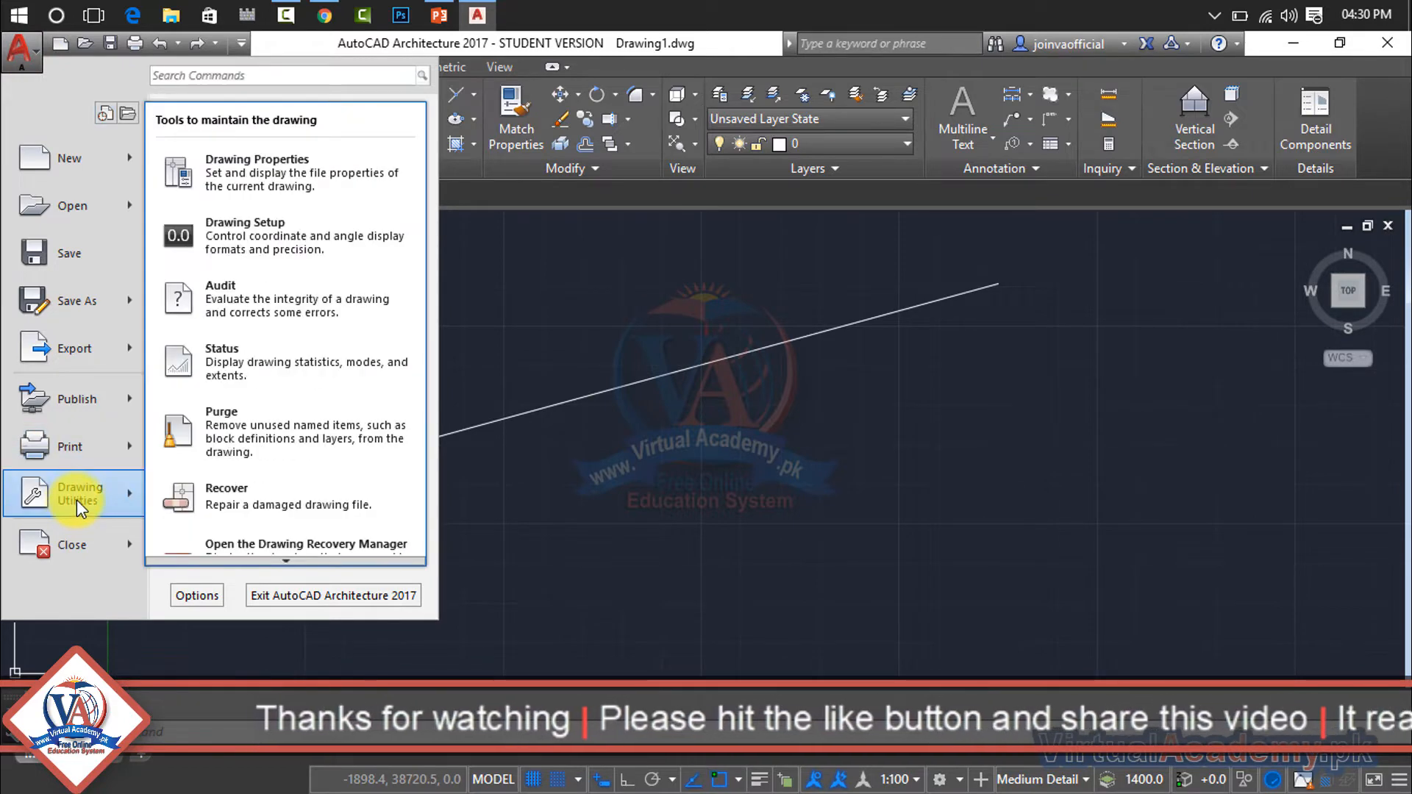
pyautogui.click(226, 236)
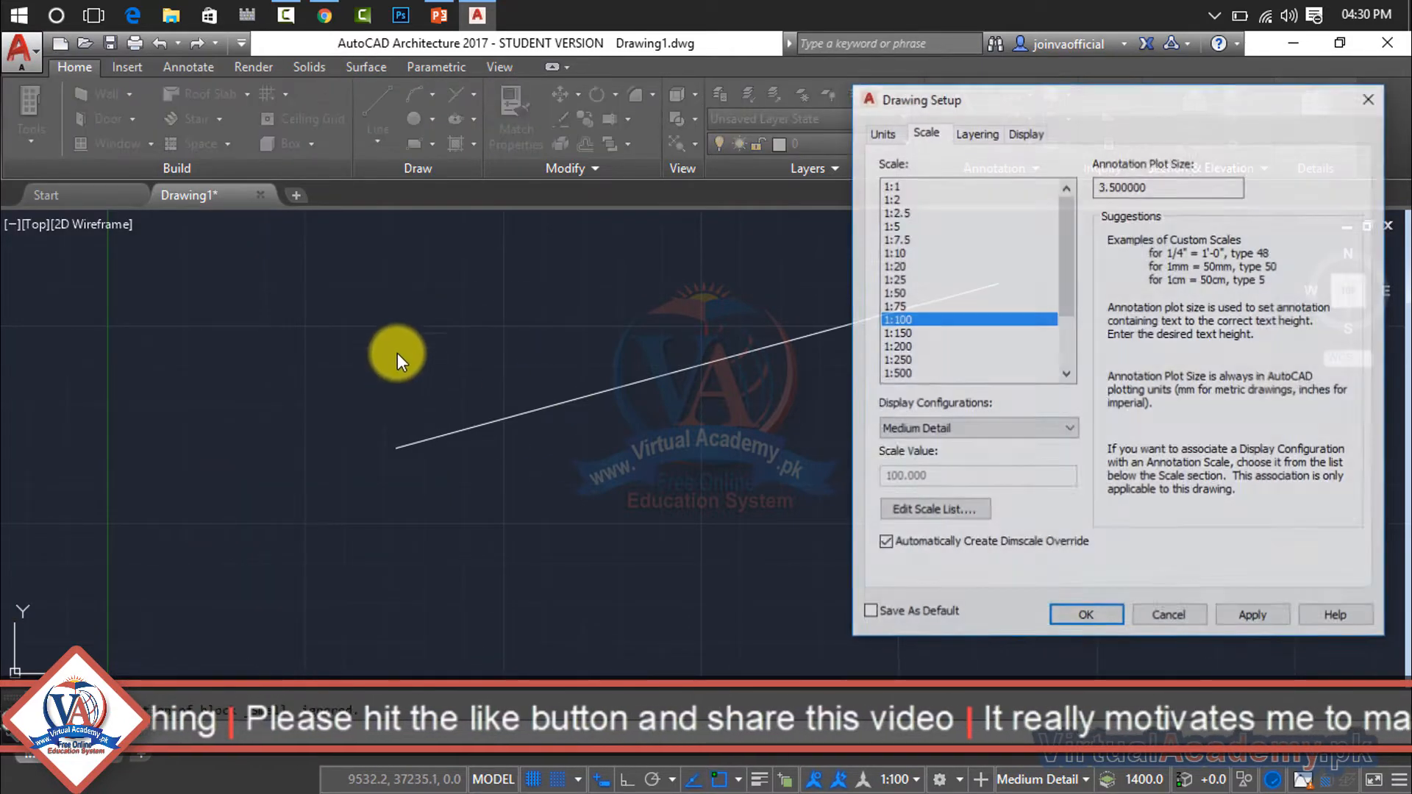
pyautogui.click(875, 136)
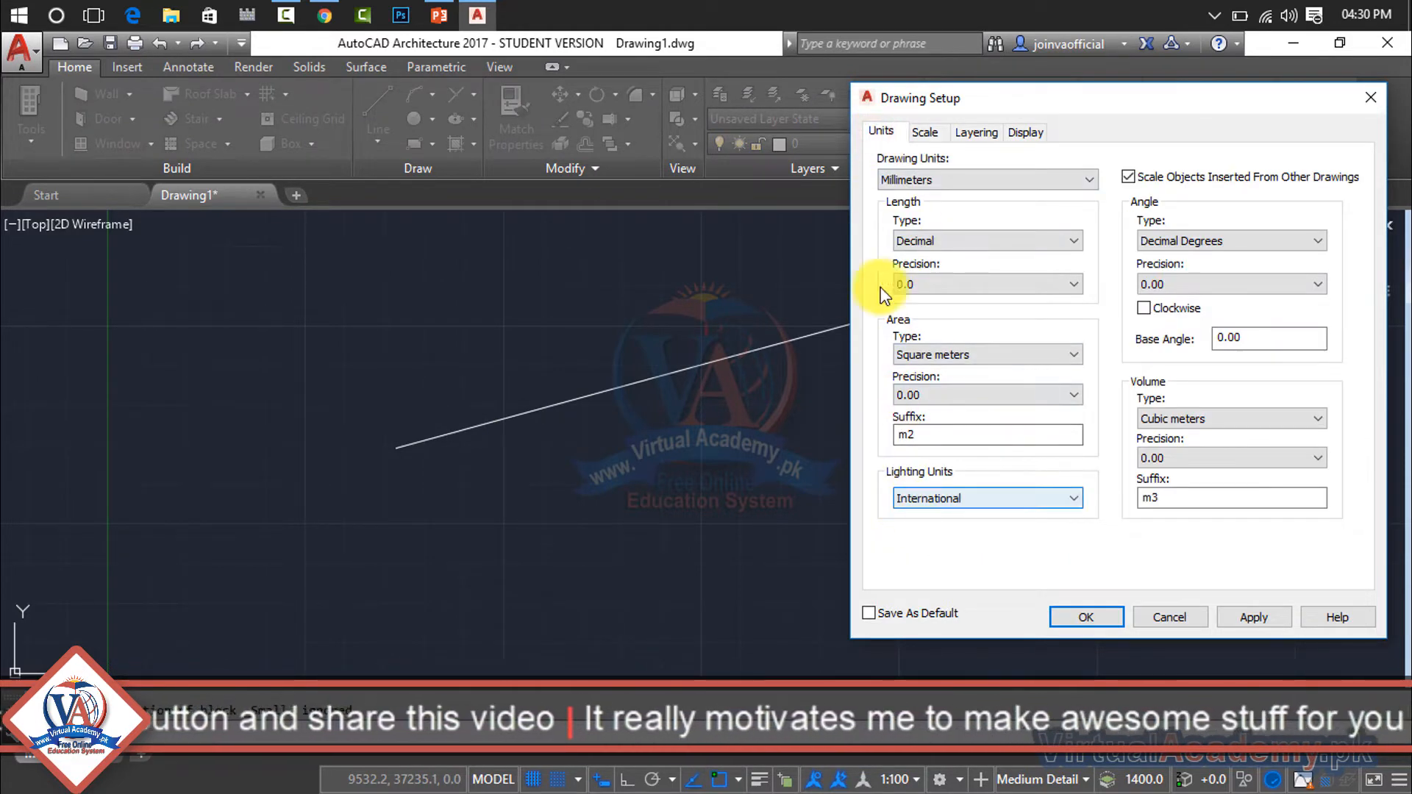
# Set the drawing units to Inches with a length precision of 0'-0" in Drawing Setup.
pyautogui.click(931, 180)
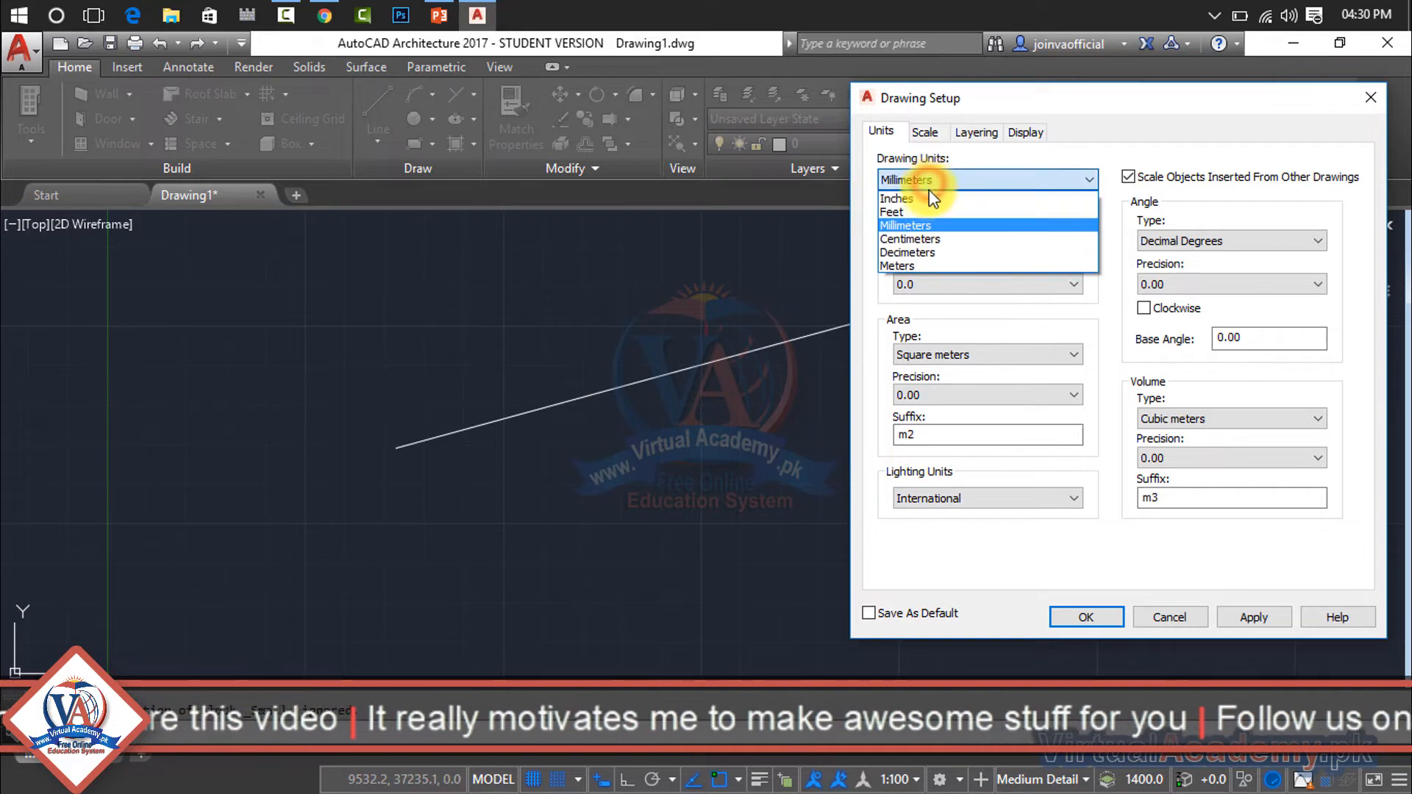
pyautogui.click(930, 199)
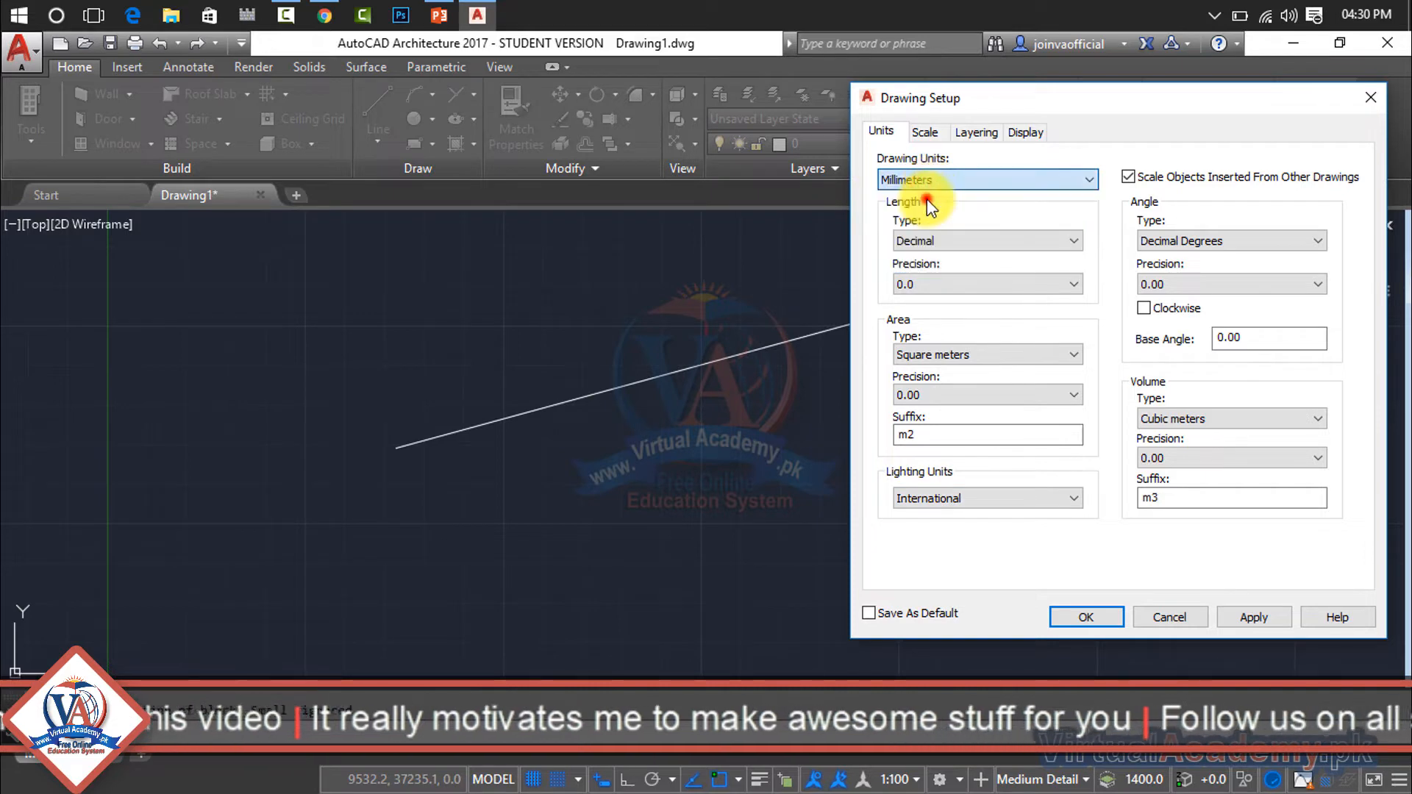
pyautogui.click(935, 287)
pyautogui.click(928, 303)
pyautogui.click(1259, 622)
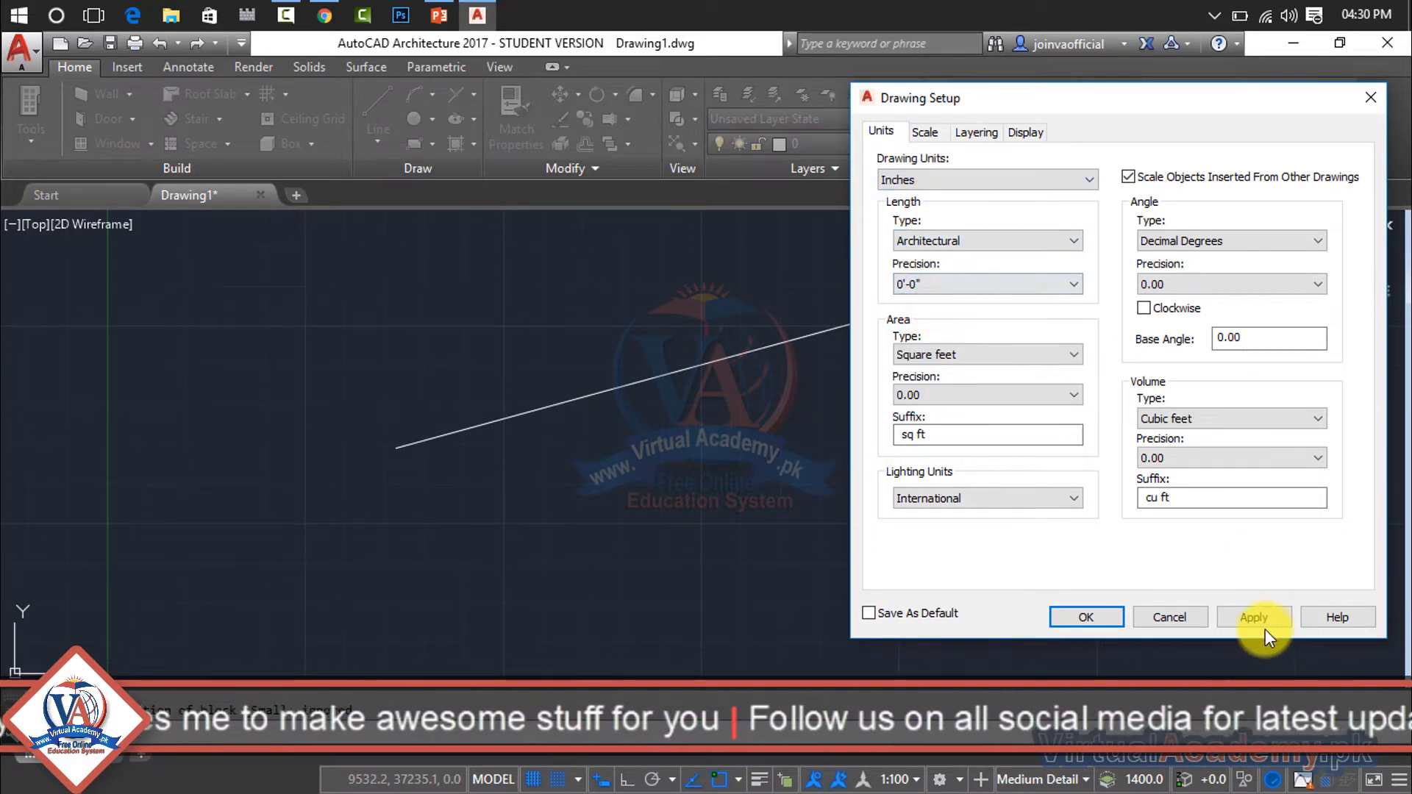
# Try applying the units with Save As Default enabled, dismiss the scaling prompt, and turn Save As Default off again.
pyautogui.click(912, 615)
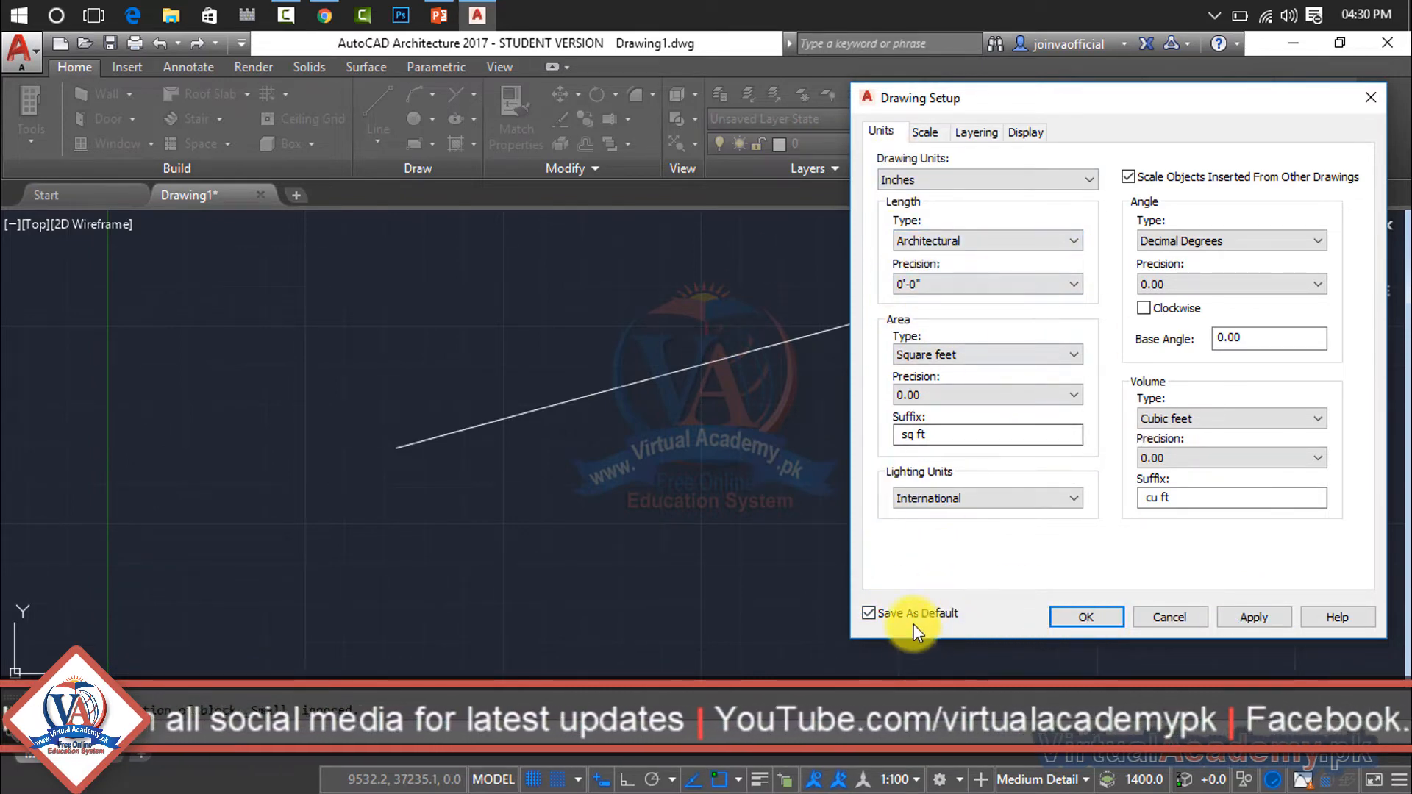
pyautogui.click(1262, 617)
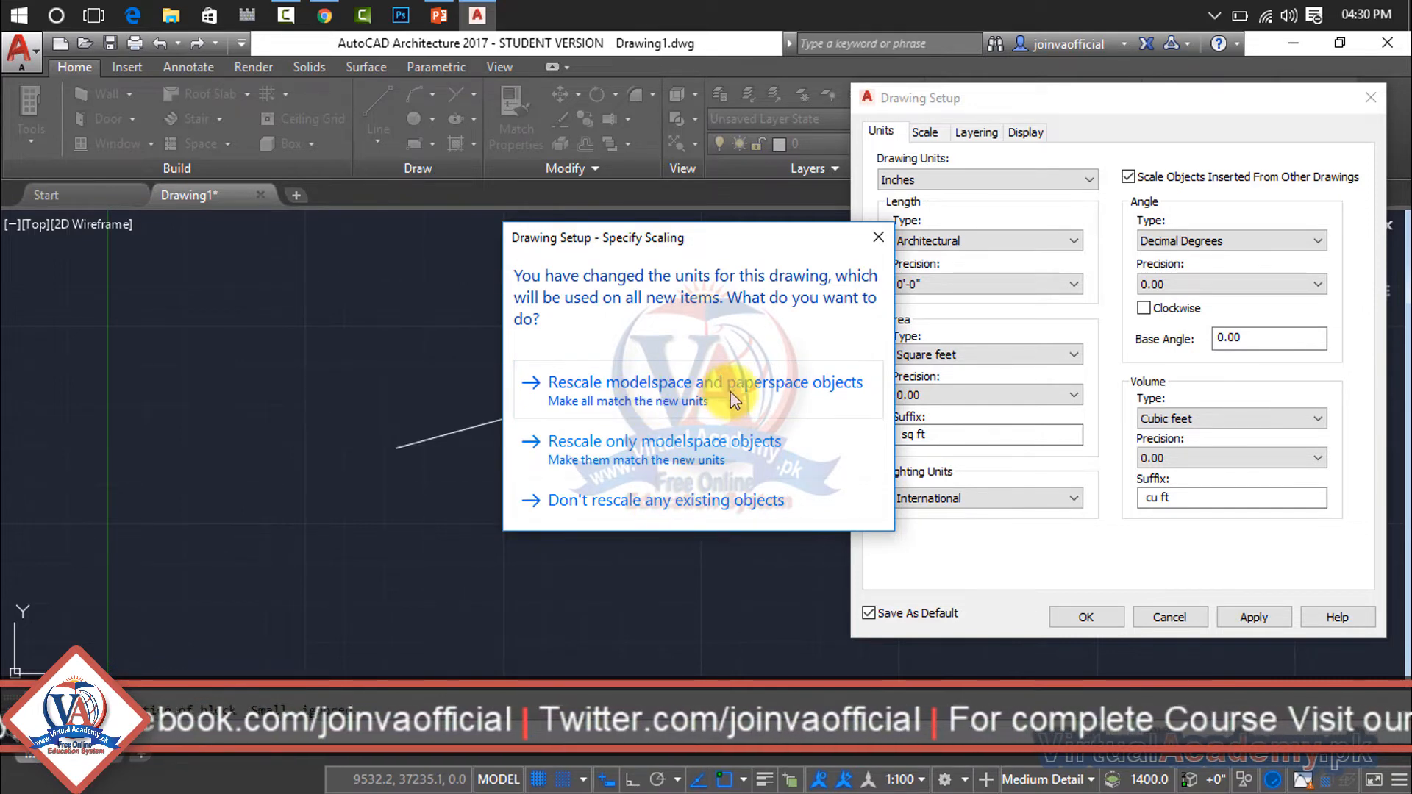
pyautogui.click(872, 237)
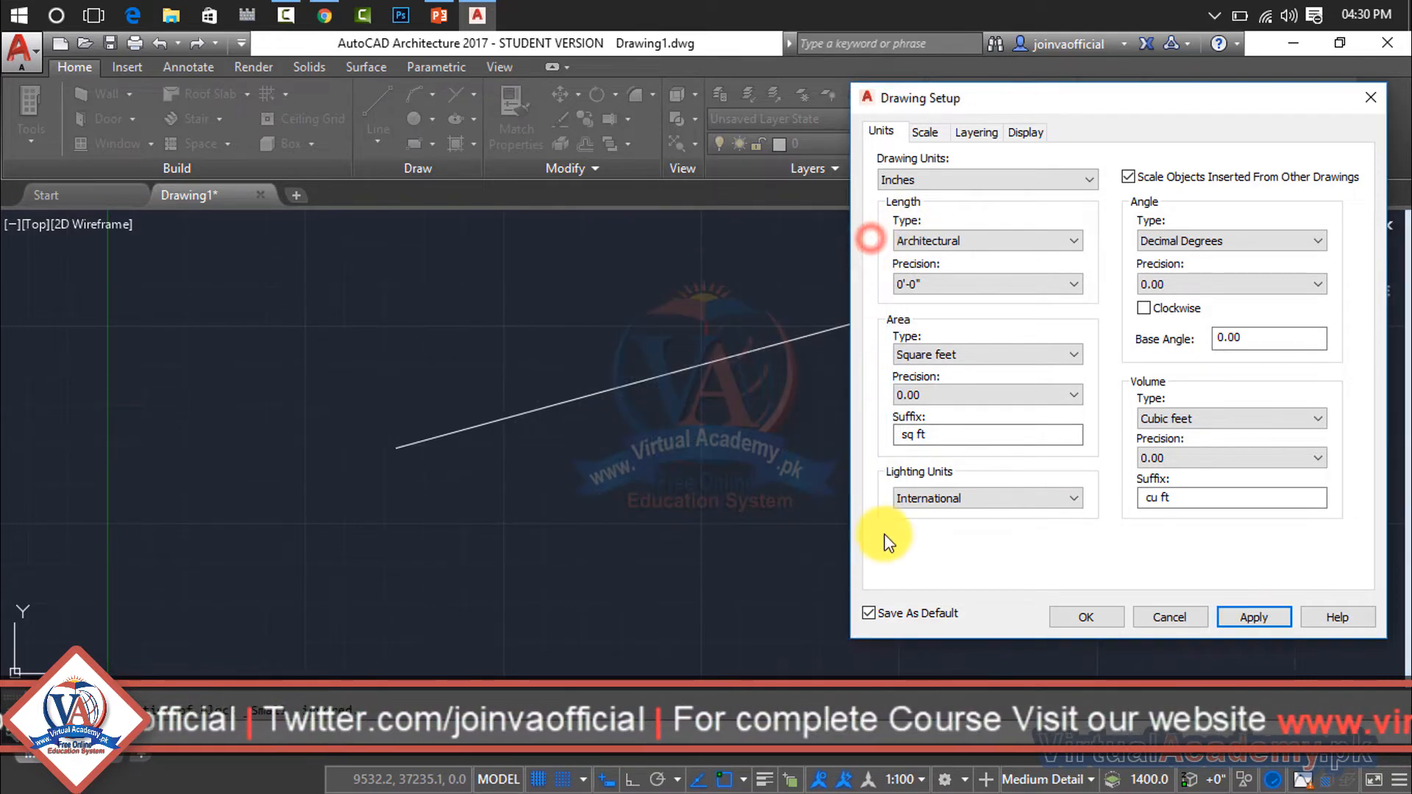
pyautogui.click(872, 614)
# Choose Architectural as the length type, apply the unit settings and confirm Drawing Setup.
pyautogui.click(1276, 622)
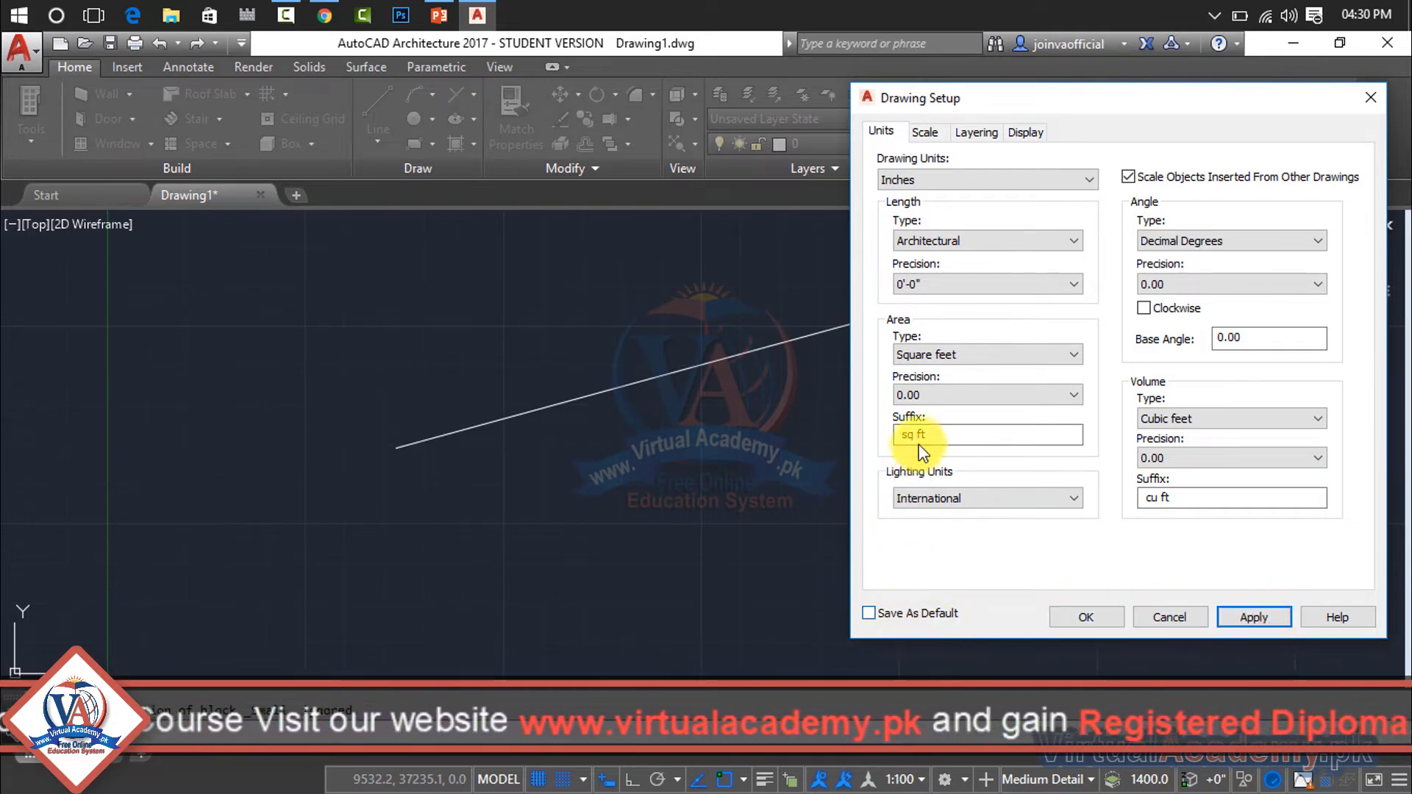
pyautogui.click(1017, 245)
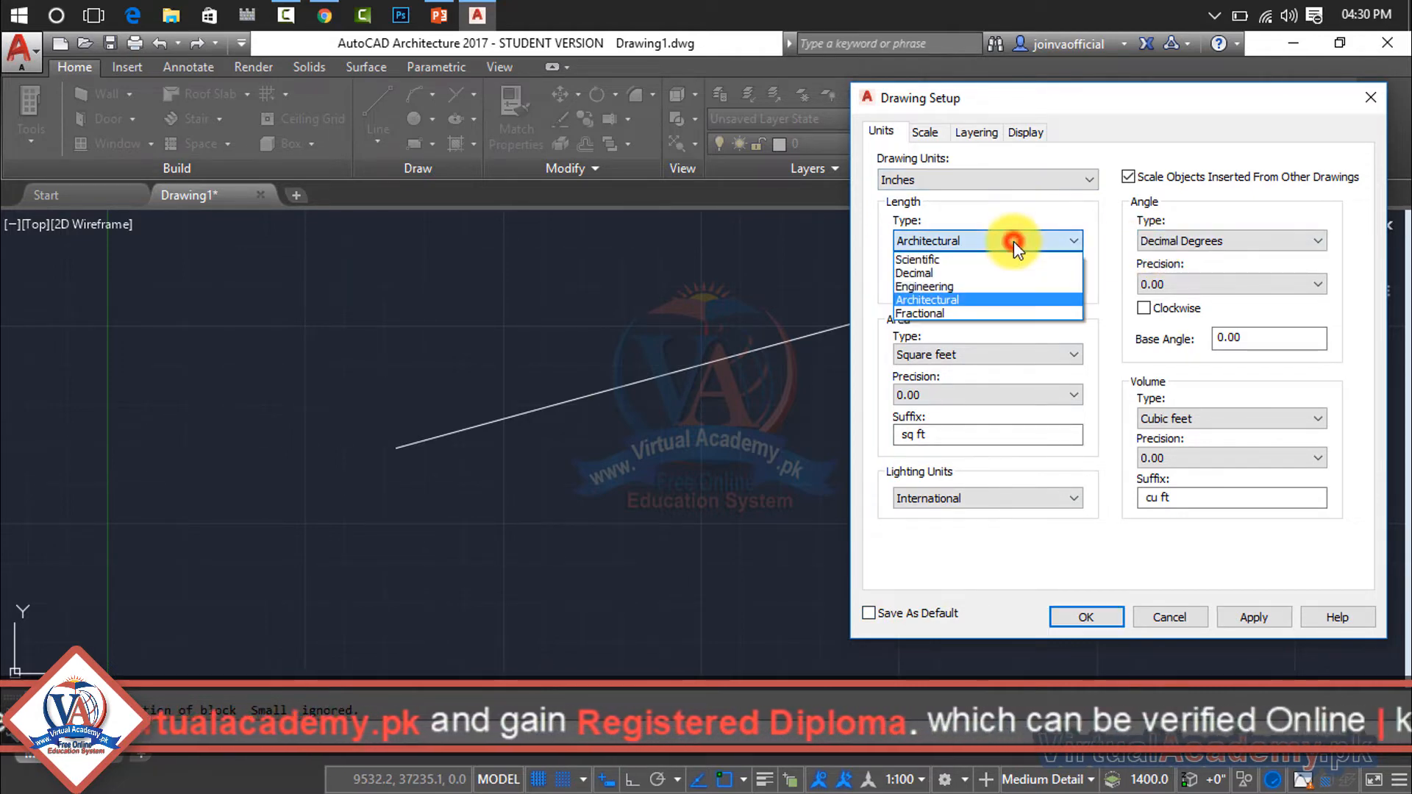
pyautogui.click(932, 300)
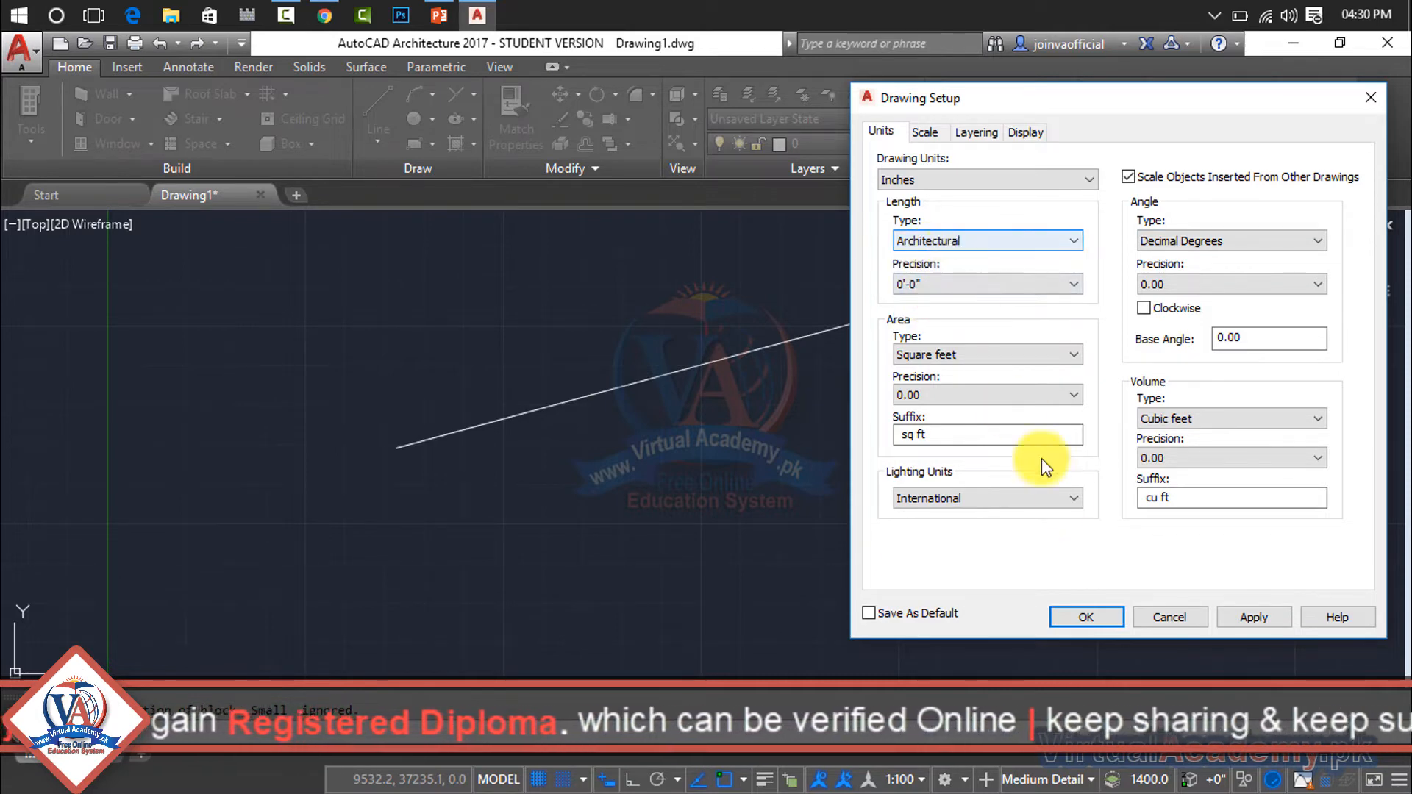
pyautogui.click(1256, 615)
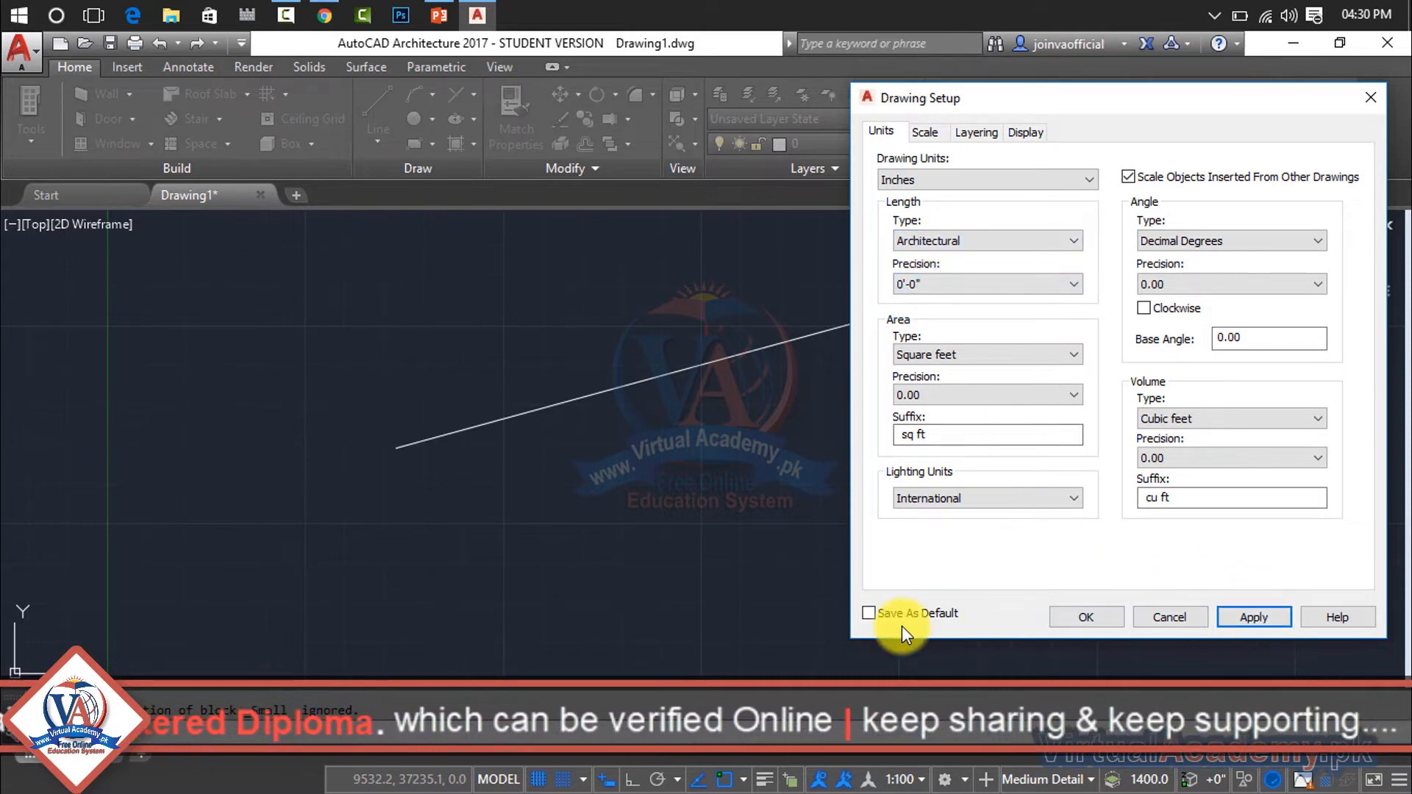
pyautogui.click(1102, 620)
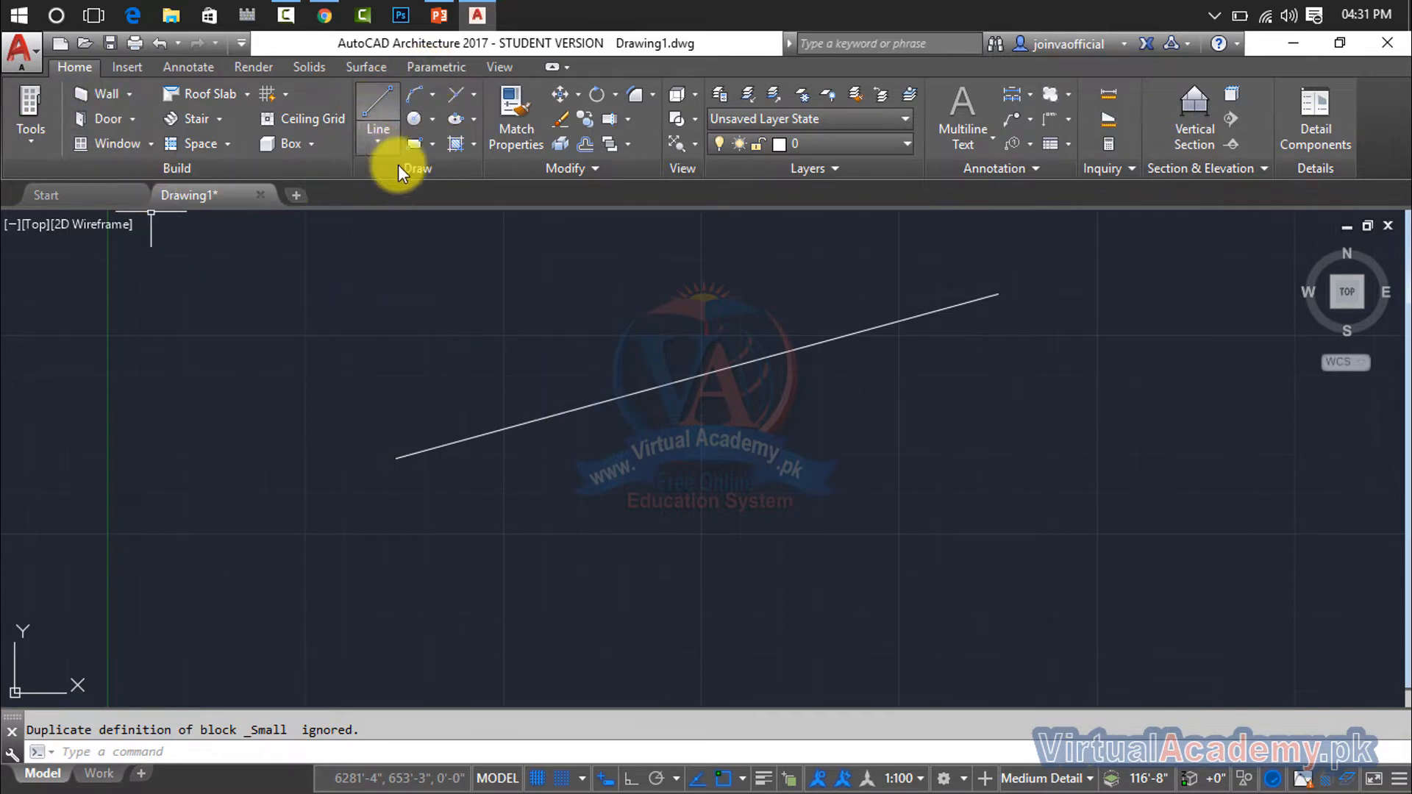
pyautogui.click(125, 66)
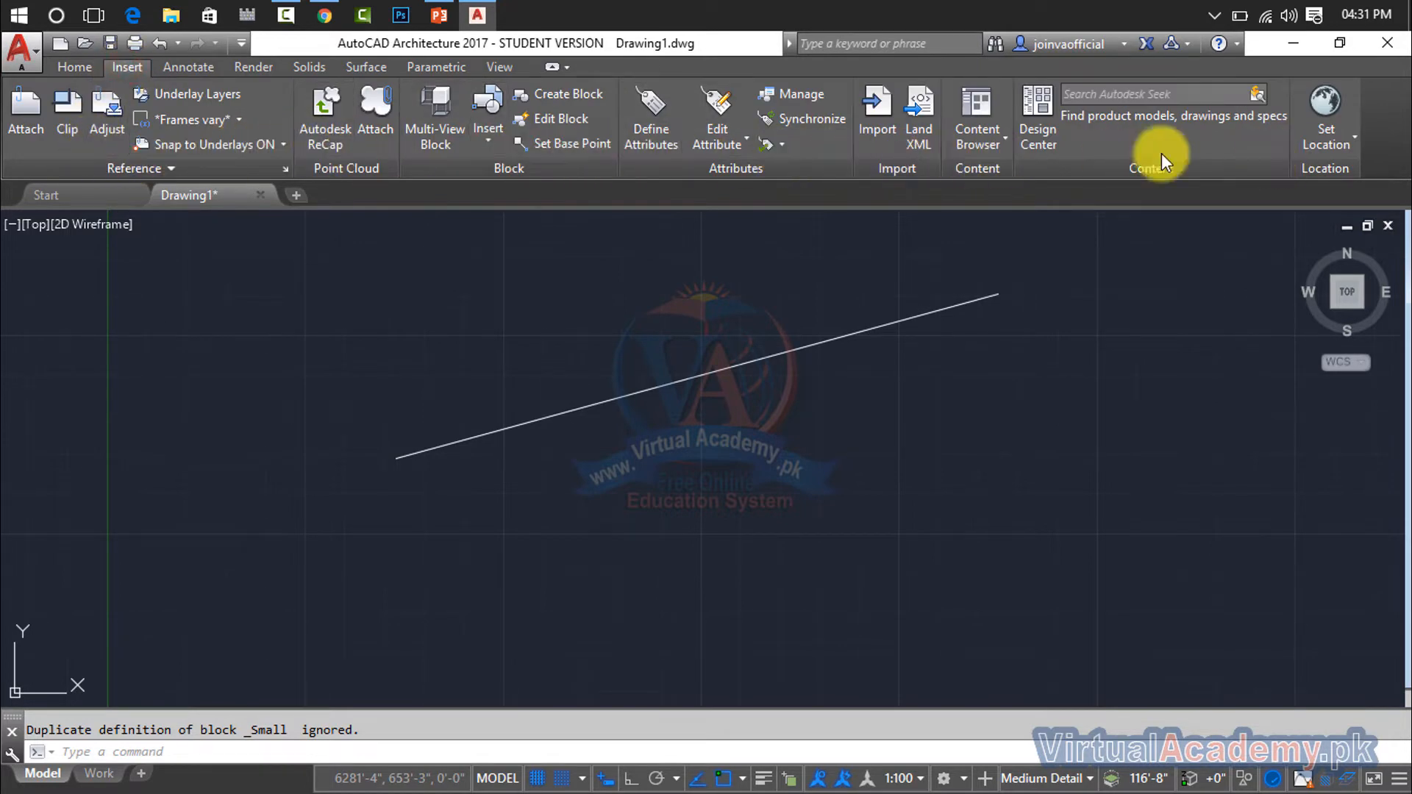
pyautogui.click(180, 66)
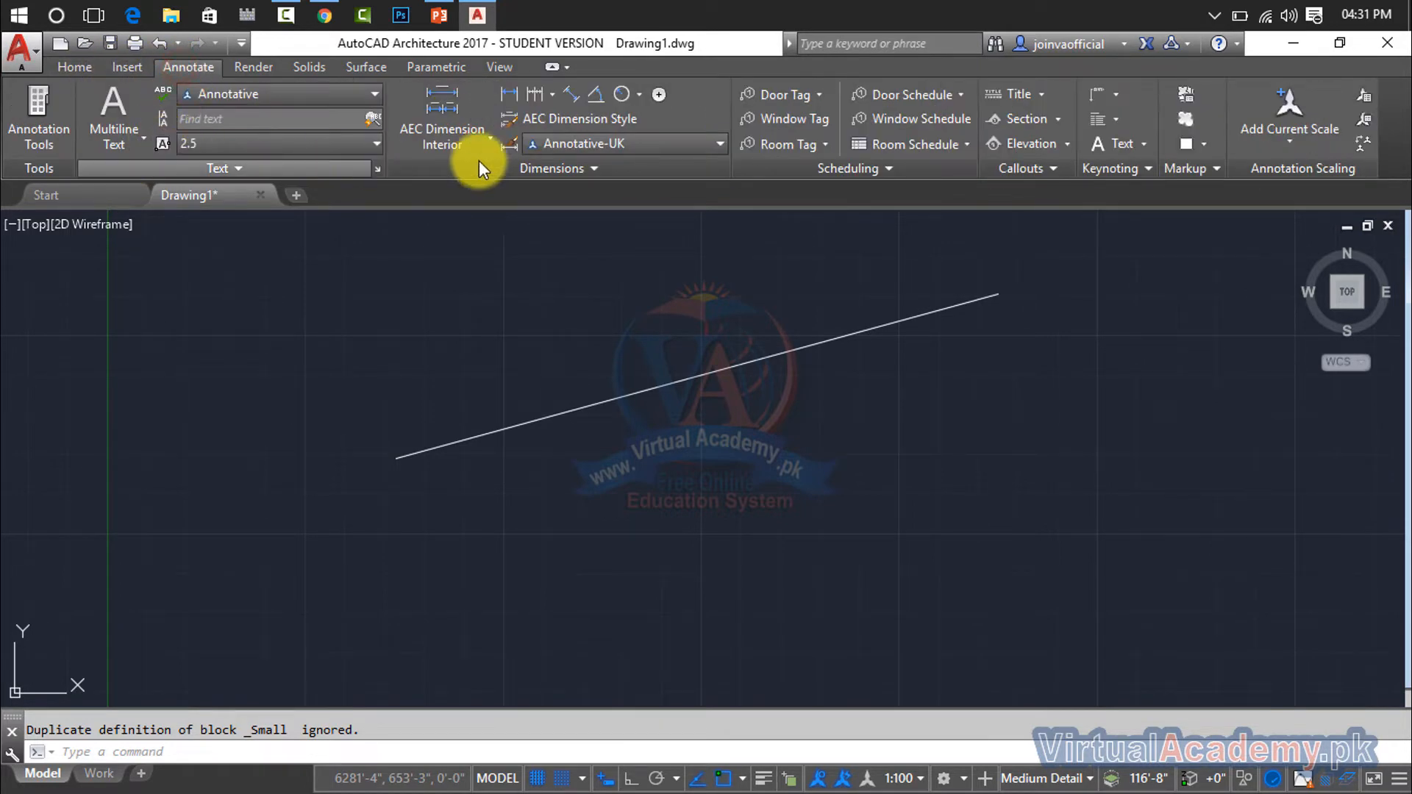
pyautogui.click(265, 72)
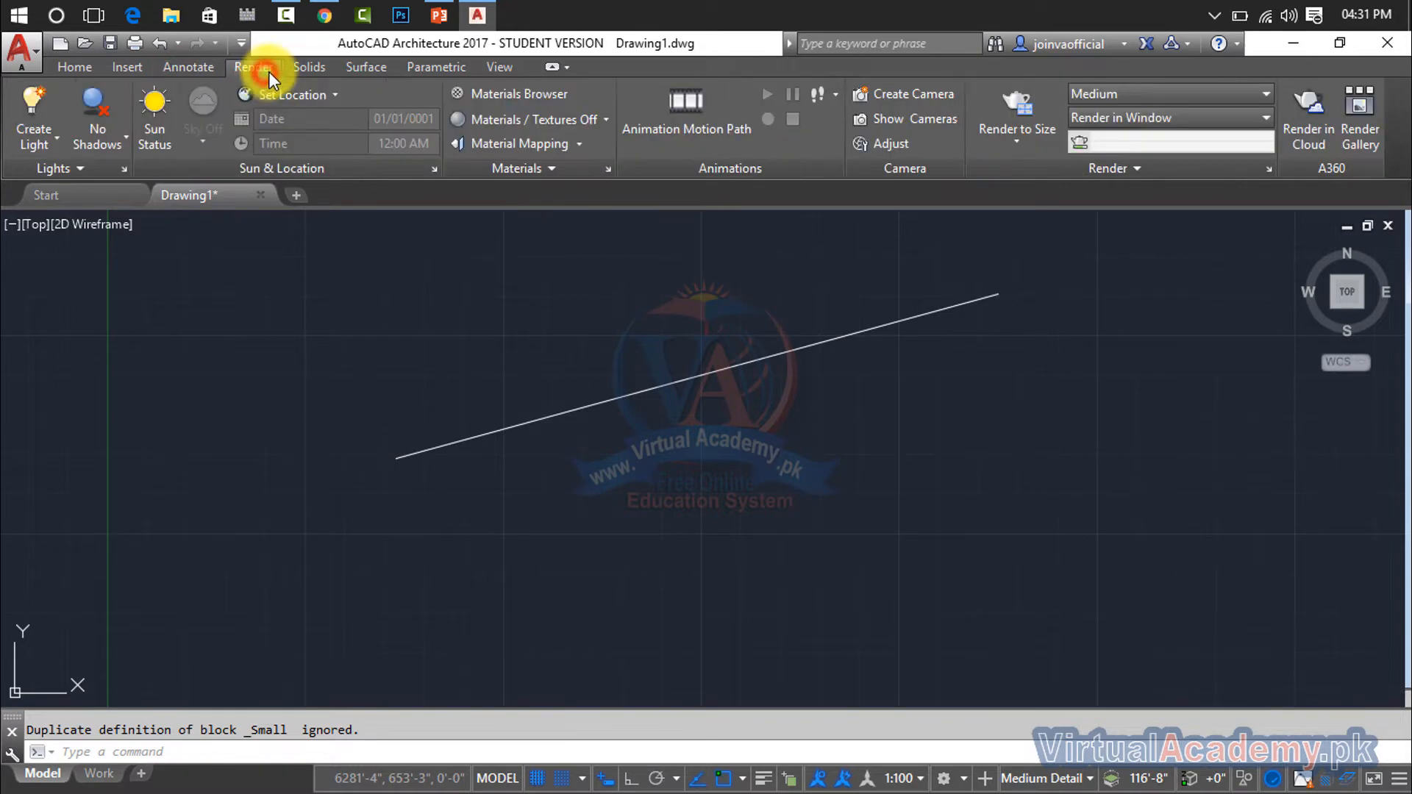
pyautogui.click(308, 69)
pyautogui.click(367, 73)
pyautogui.click(445, 72)
pyautogui.click(494, 71)
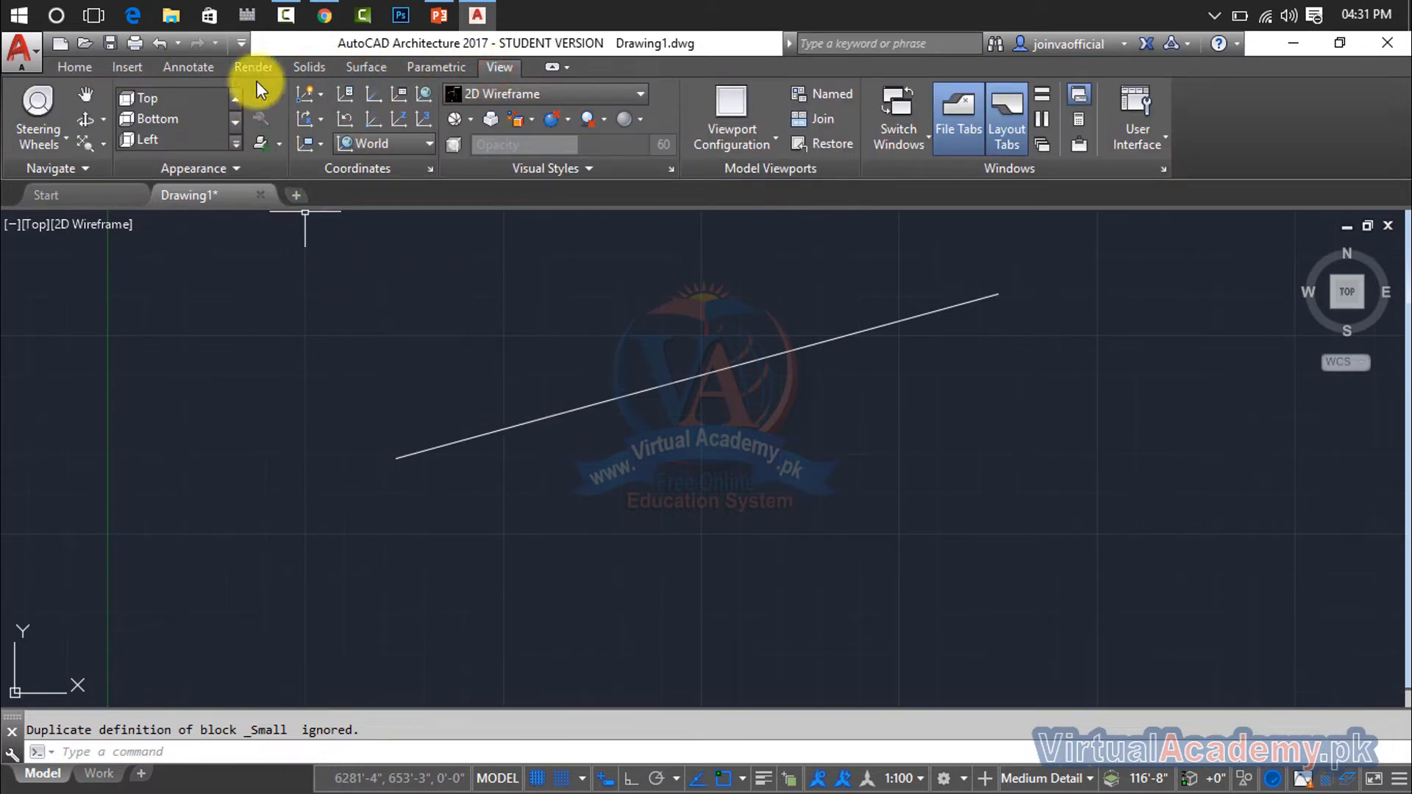
# Open the command customization for the Quick Access Toolbar and search the command list for "unit".
pyautogui.click(242, 46)
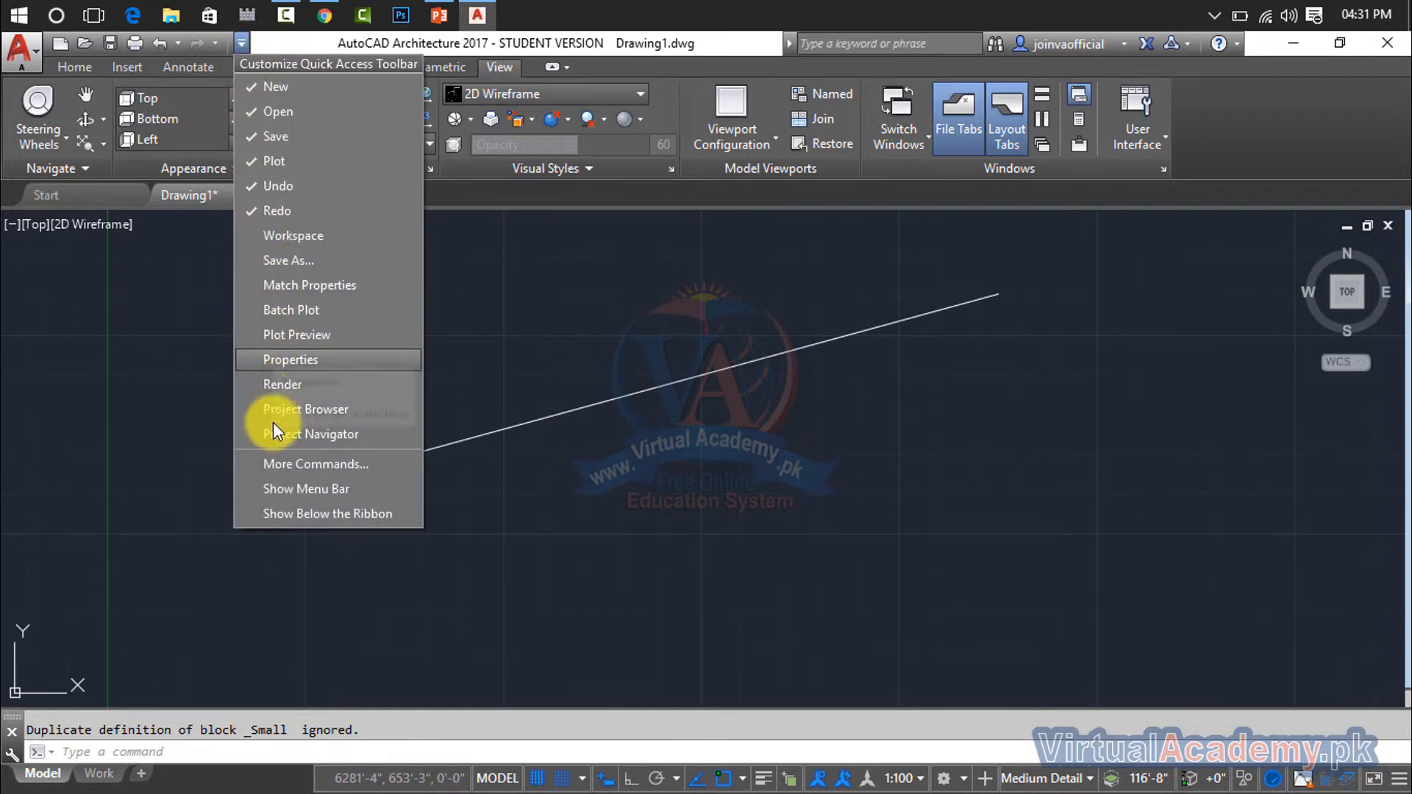
pyautogui.click(297, 463)
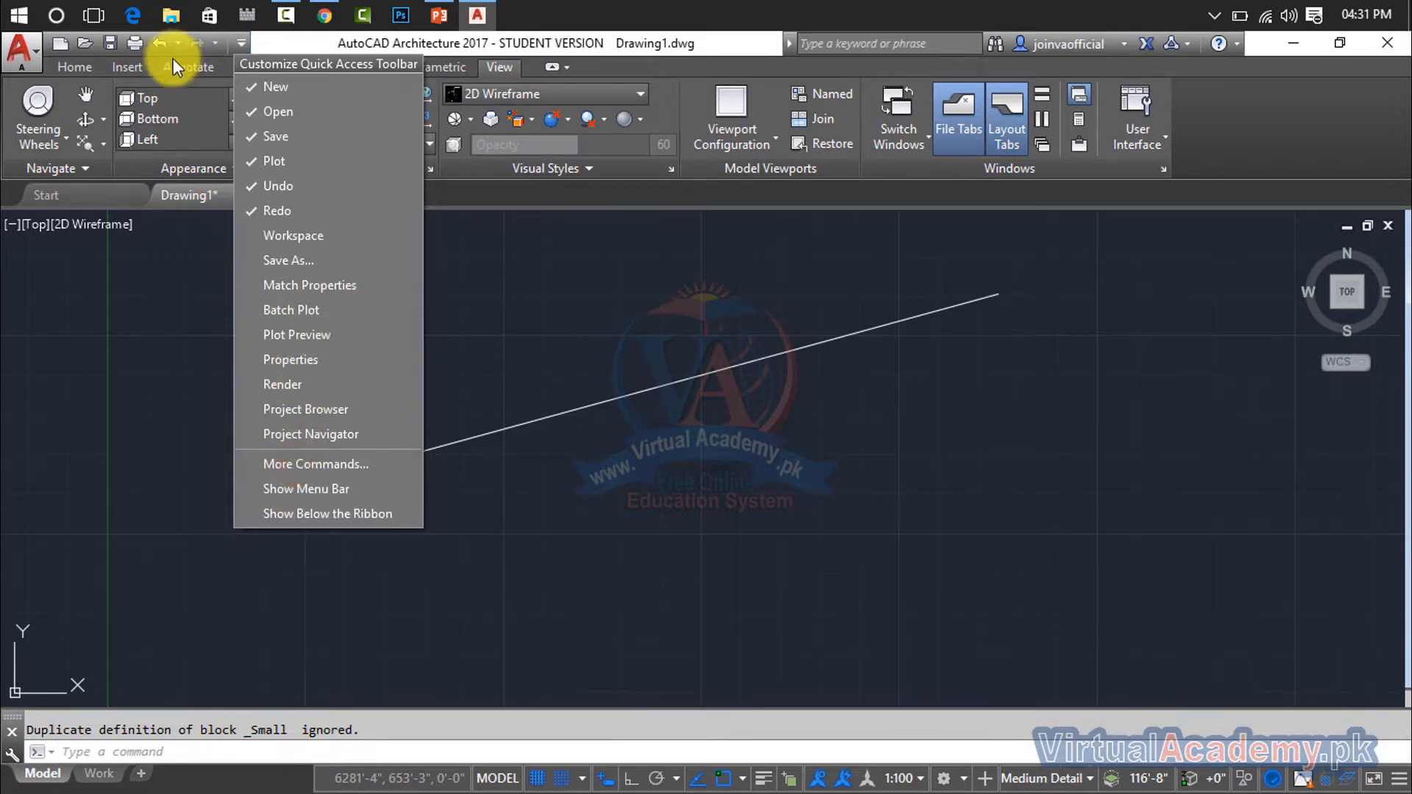
pyautogui.click(306, 462)
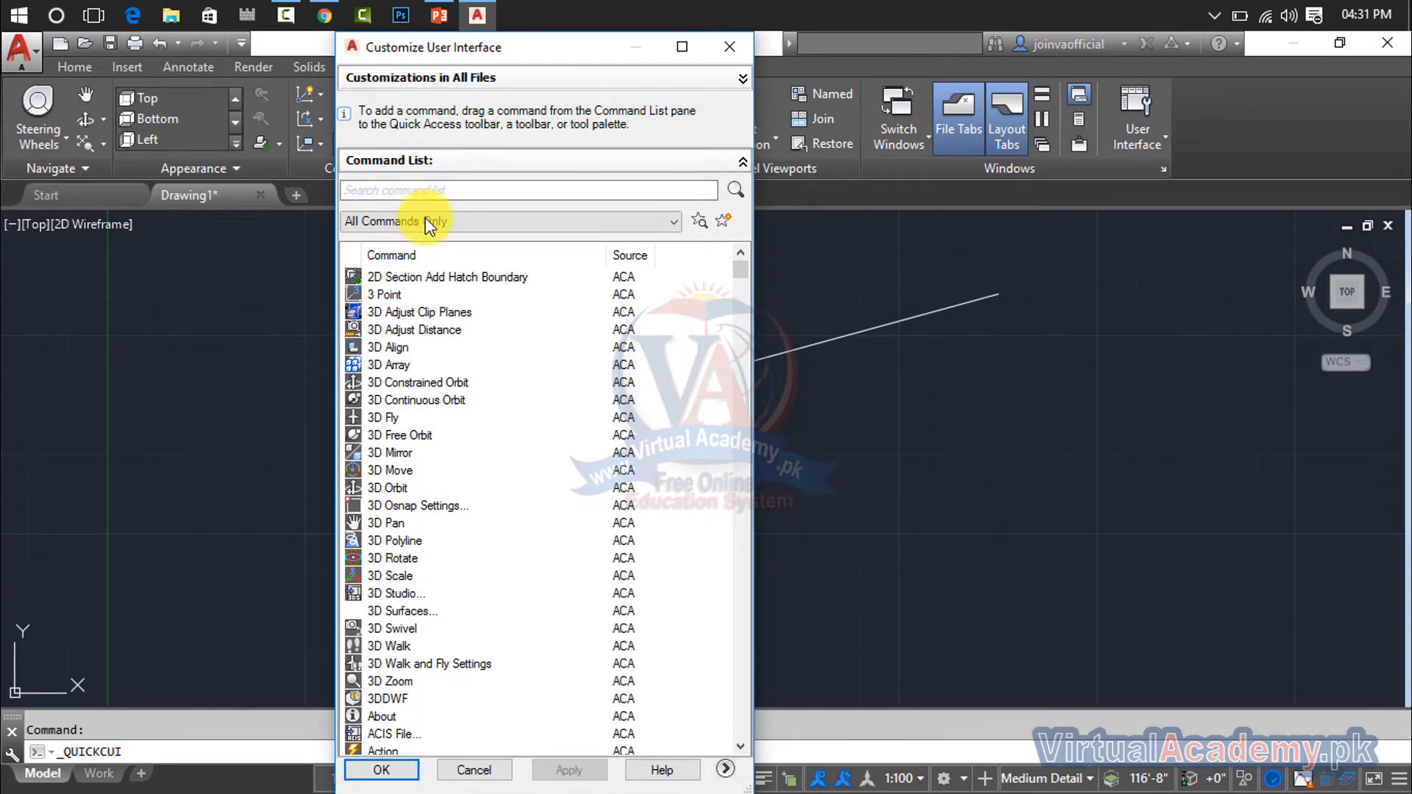
pyautogui.click(431, 191)
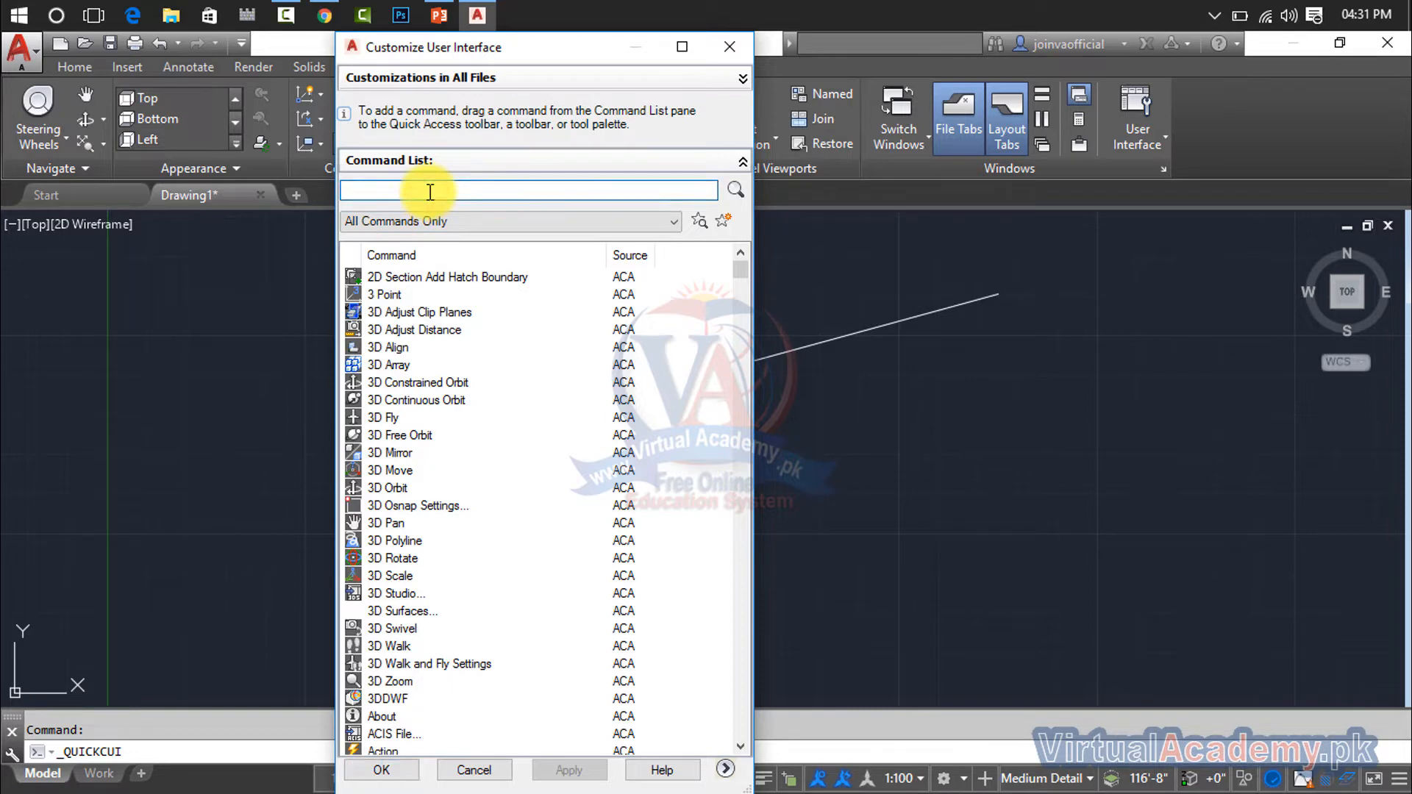
pyautogui.write('unit')
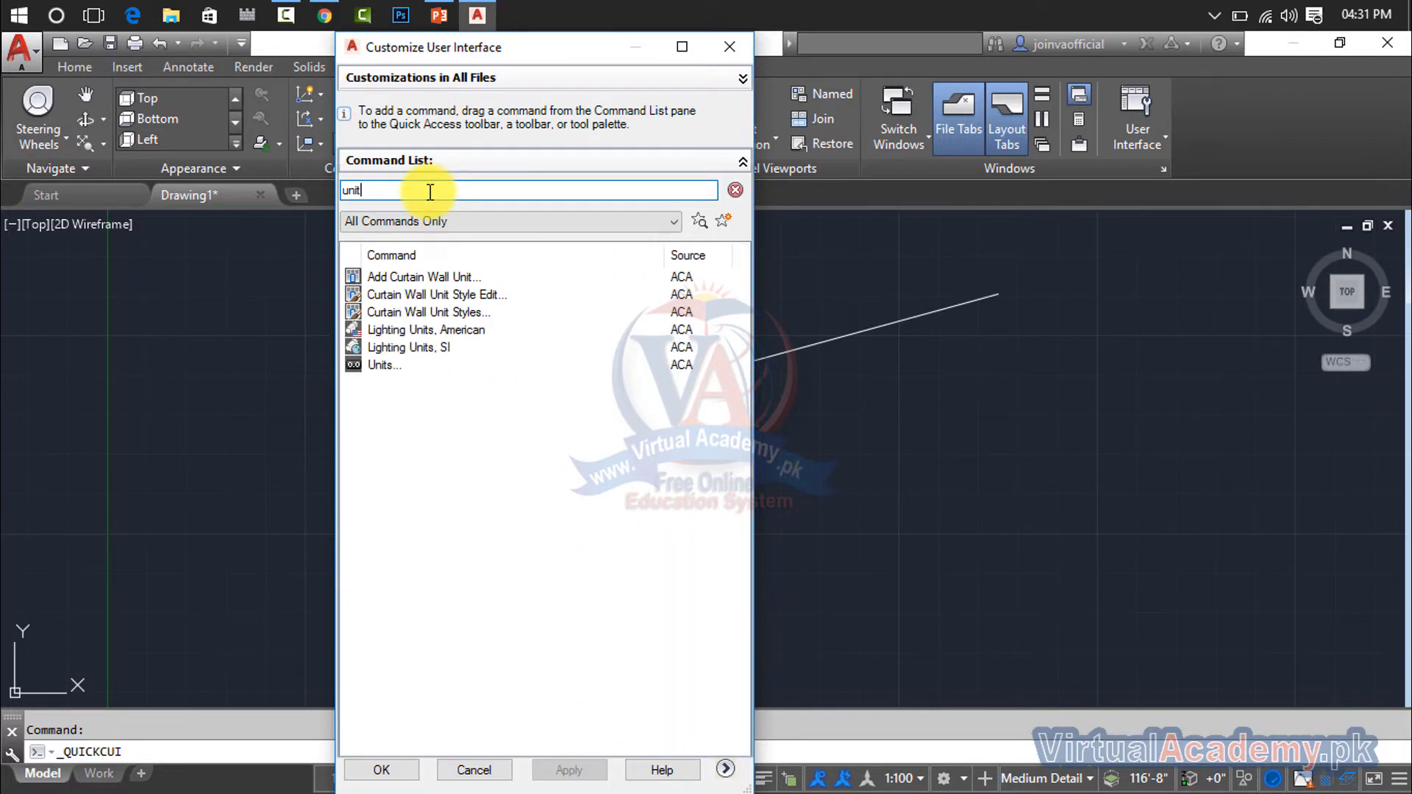
# Add the Units command to the Quick Access Toolbar between Undo and Redo, and test it by opening and closing Drawing Setup.
pyautogui.click(413, 368)
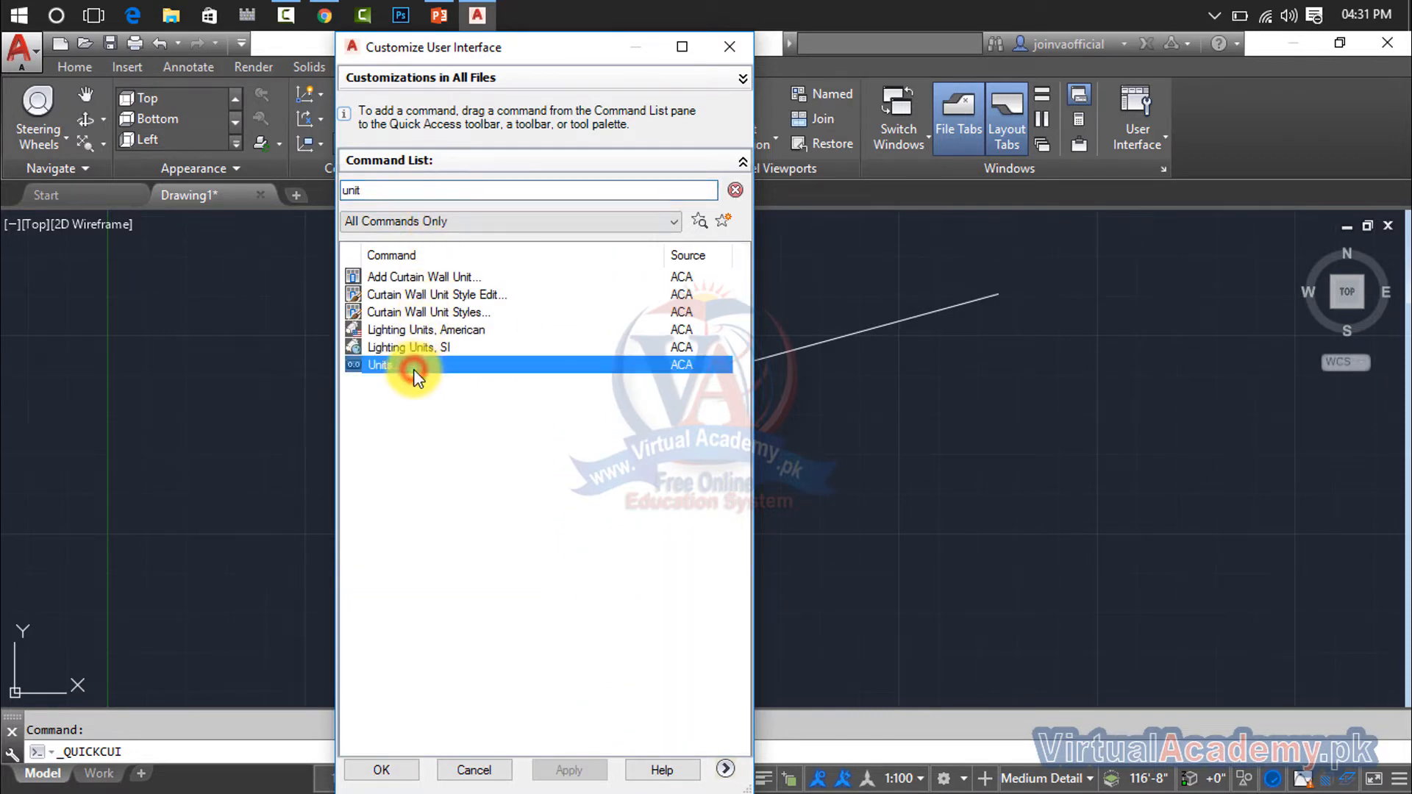
pyautogui.click(403, 366)
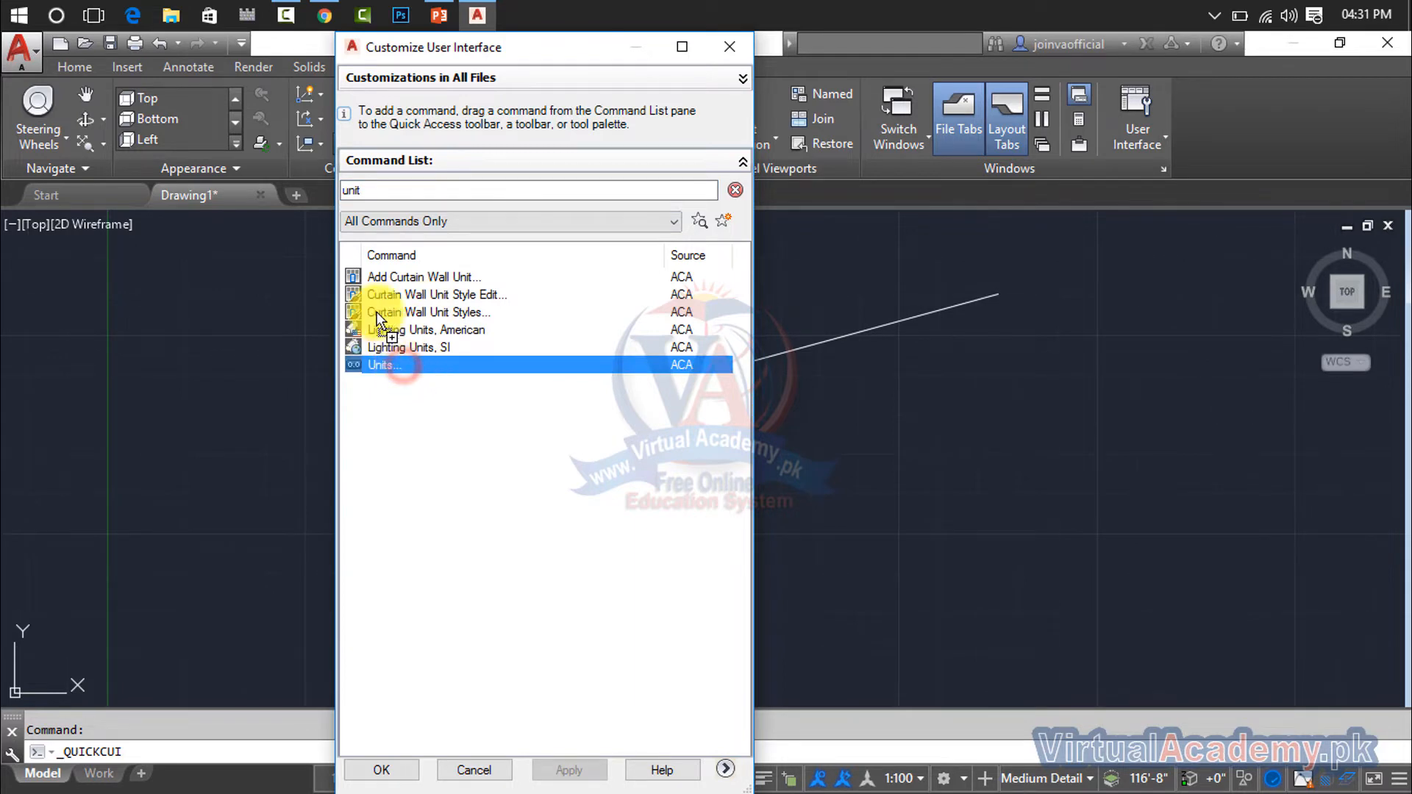
pyautogui.moveTo(377, 312); pyautogui.dragTo(211, 44)
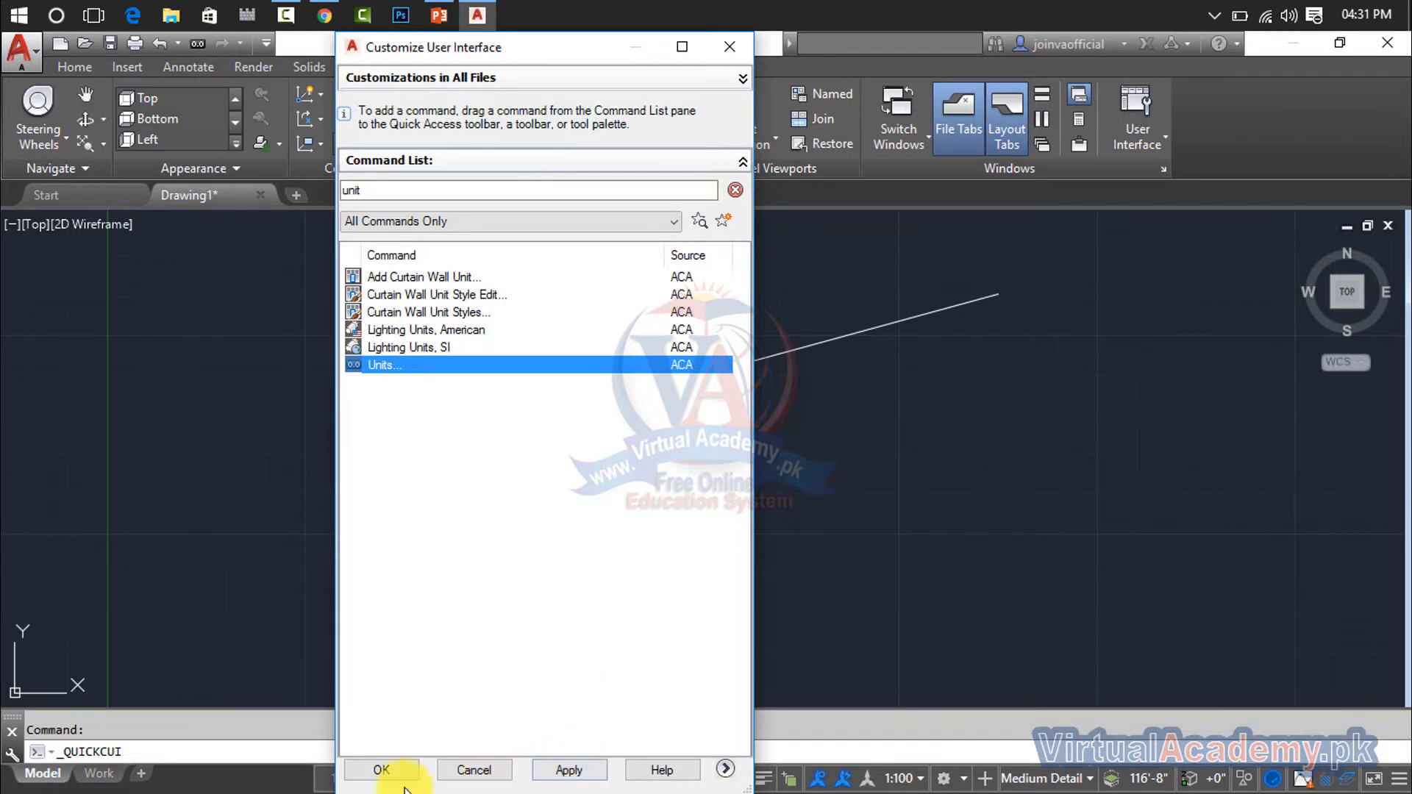
pyautogui.click(386, 772)
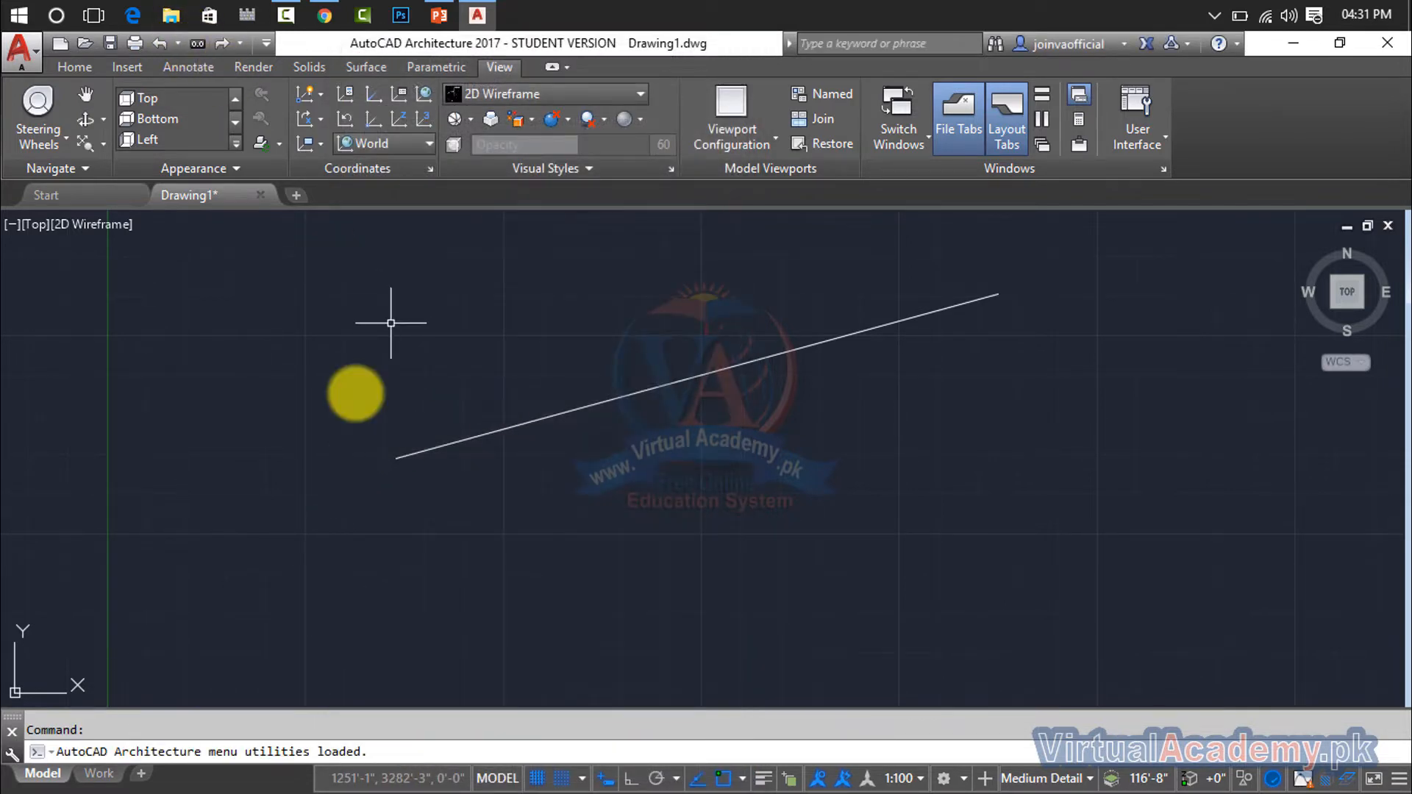
pyautogui.click(196, 44)
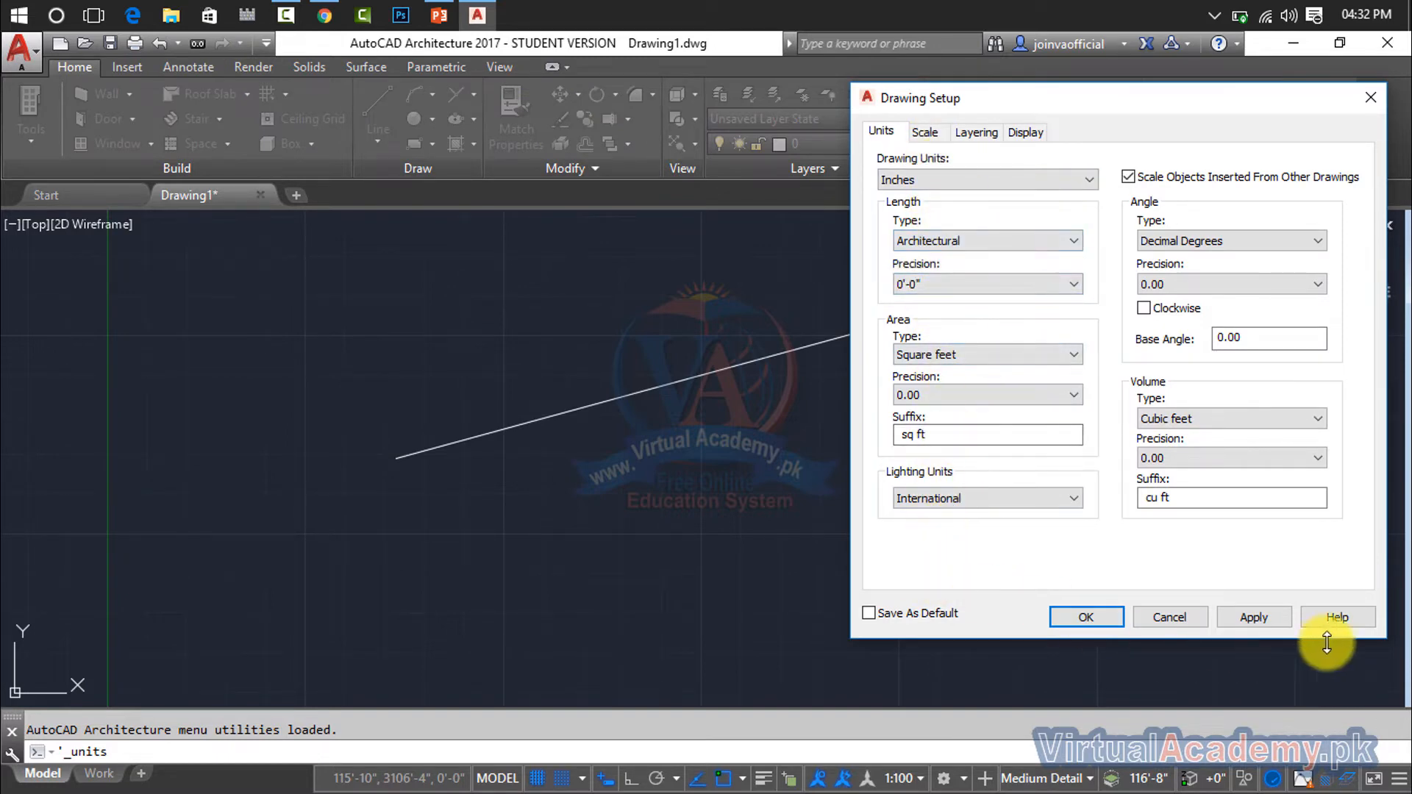
pyautogui.click(1085, 616)
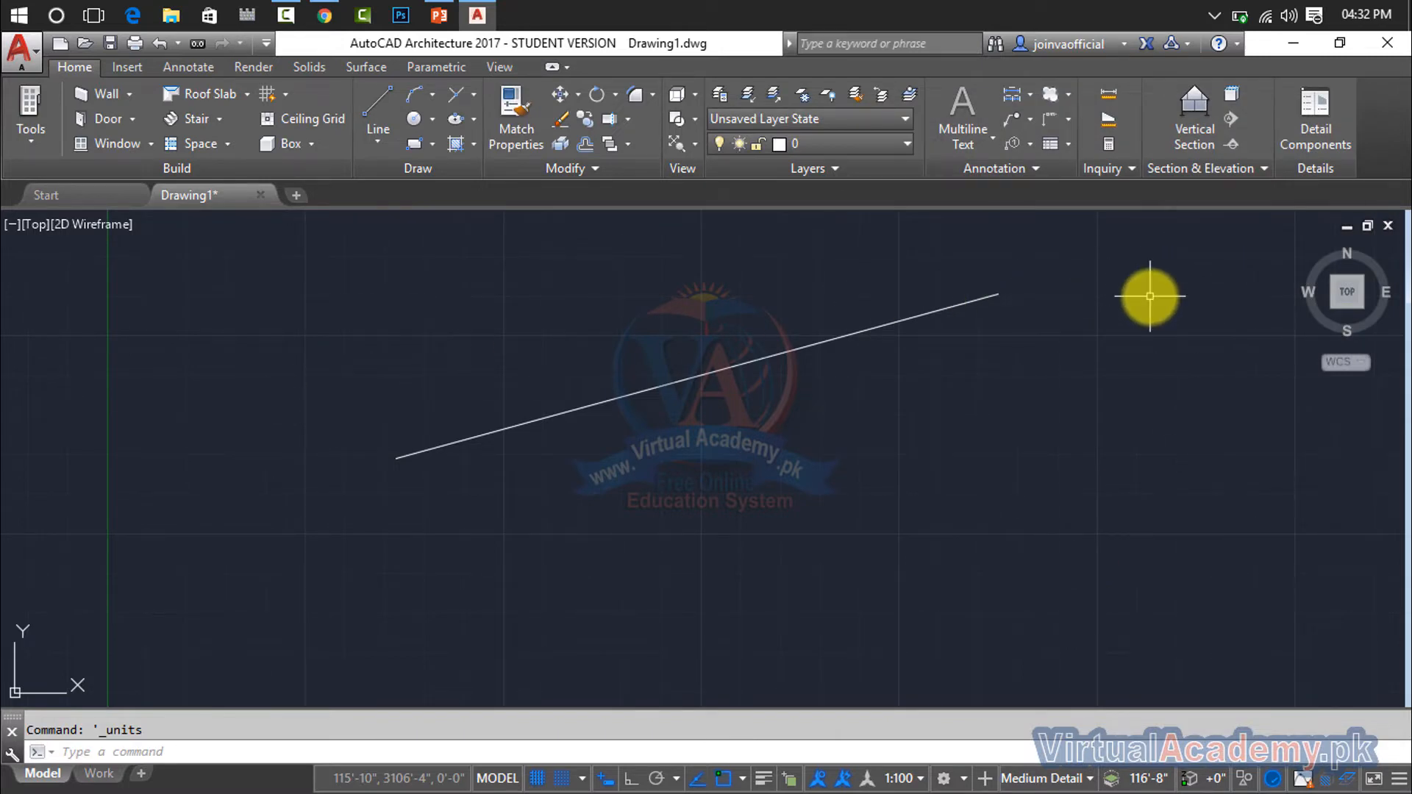
# Erase the sample line from the drawing.
pyautogui.moveTo(1077, 260)
pyautogui.mouseDown()
pyautogui.moveTo(647, 412)
pyautogui.moveTo(421, 525)
pyautogui.moveTo(328, 441)
pyautogui.mouseUp()
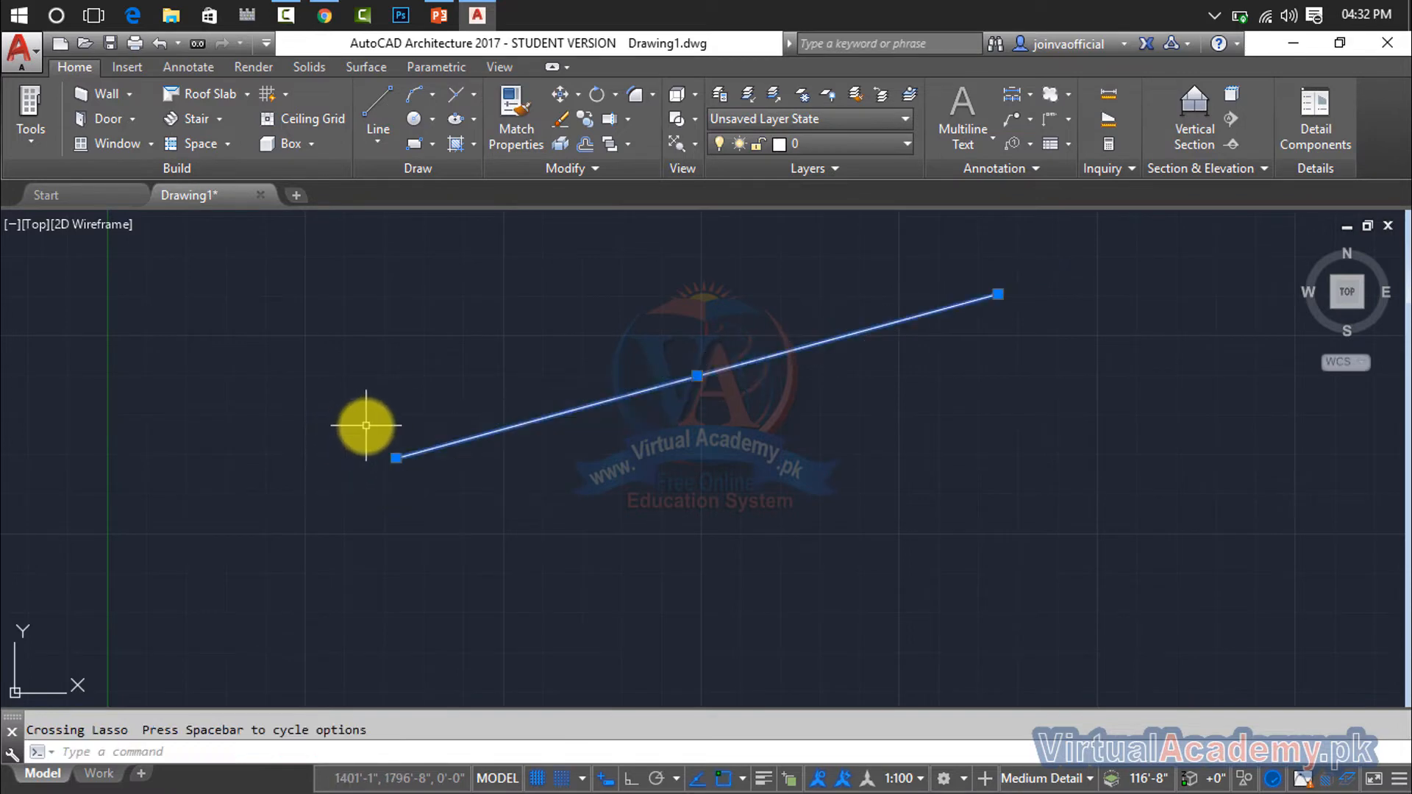
pyautogui.press('Delete')
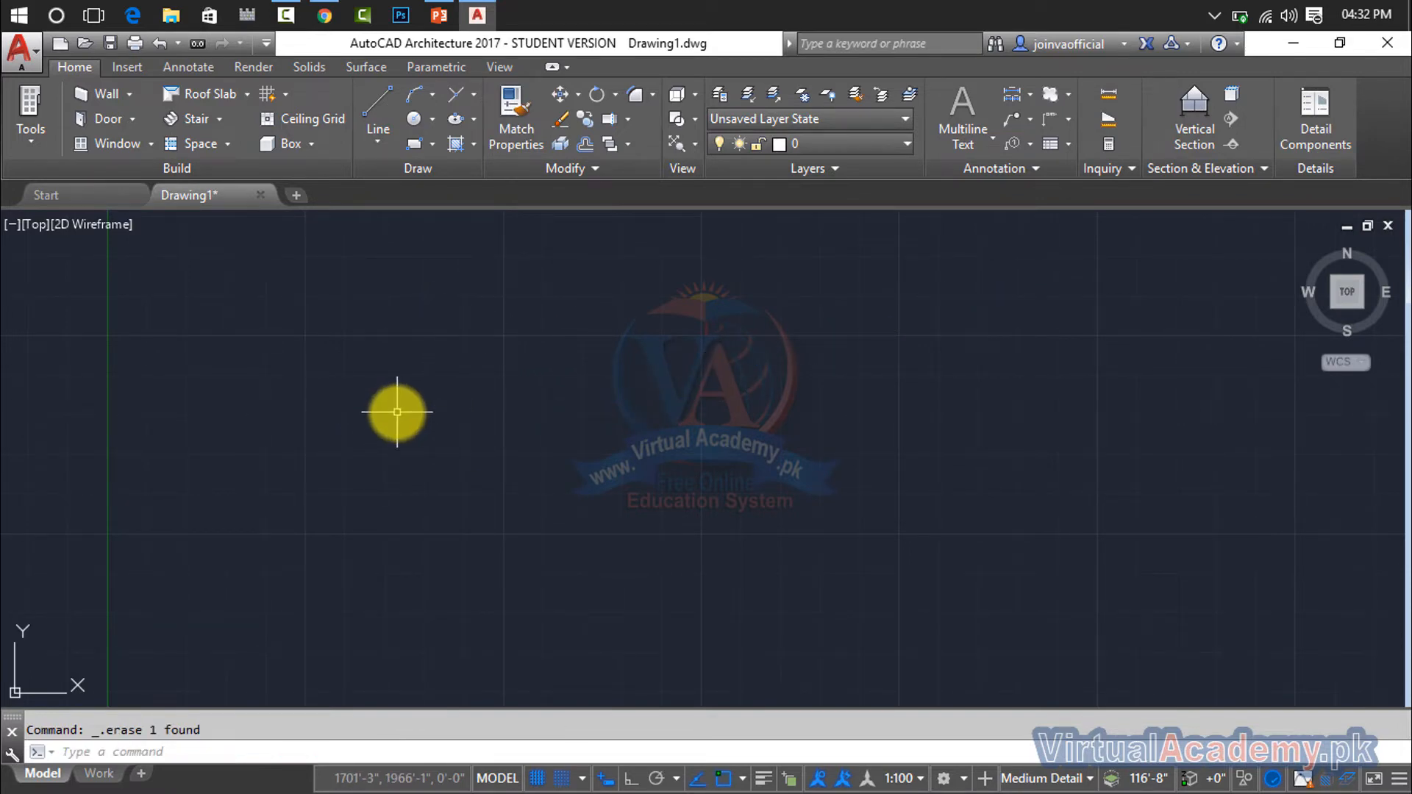
pyautogui.click(38, 47)
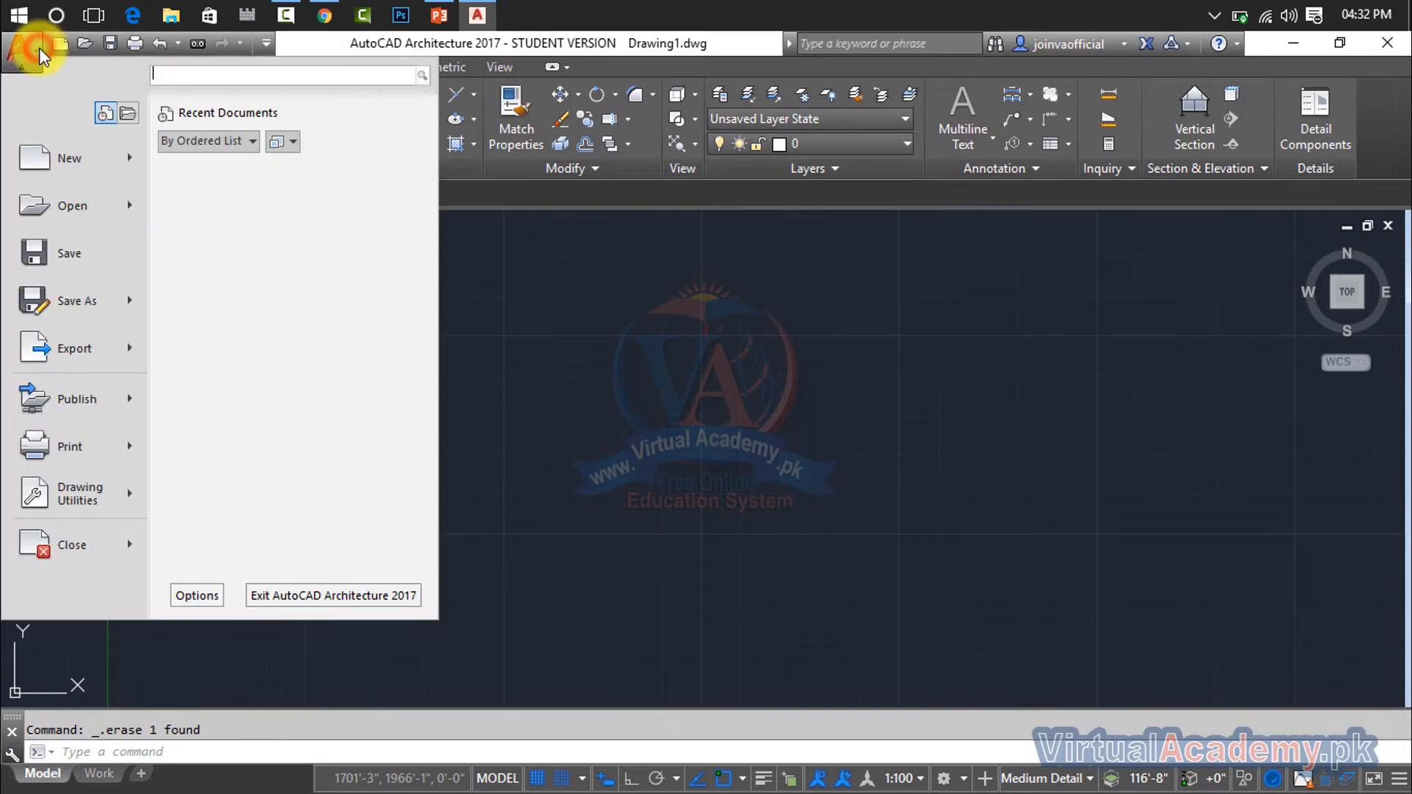
pyautogui.click(38, 49)
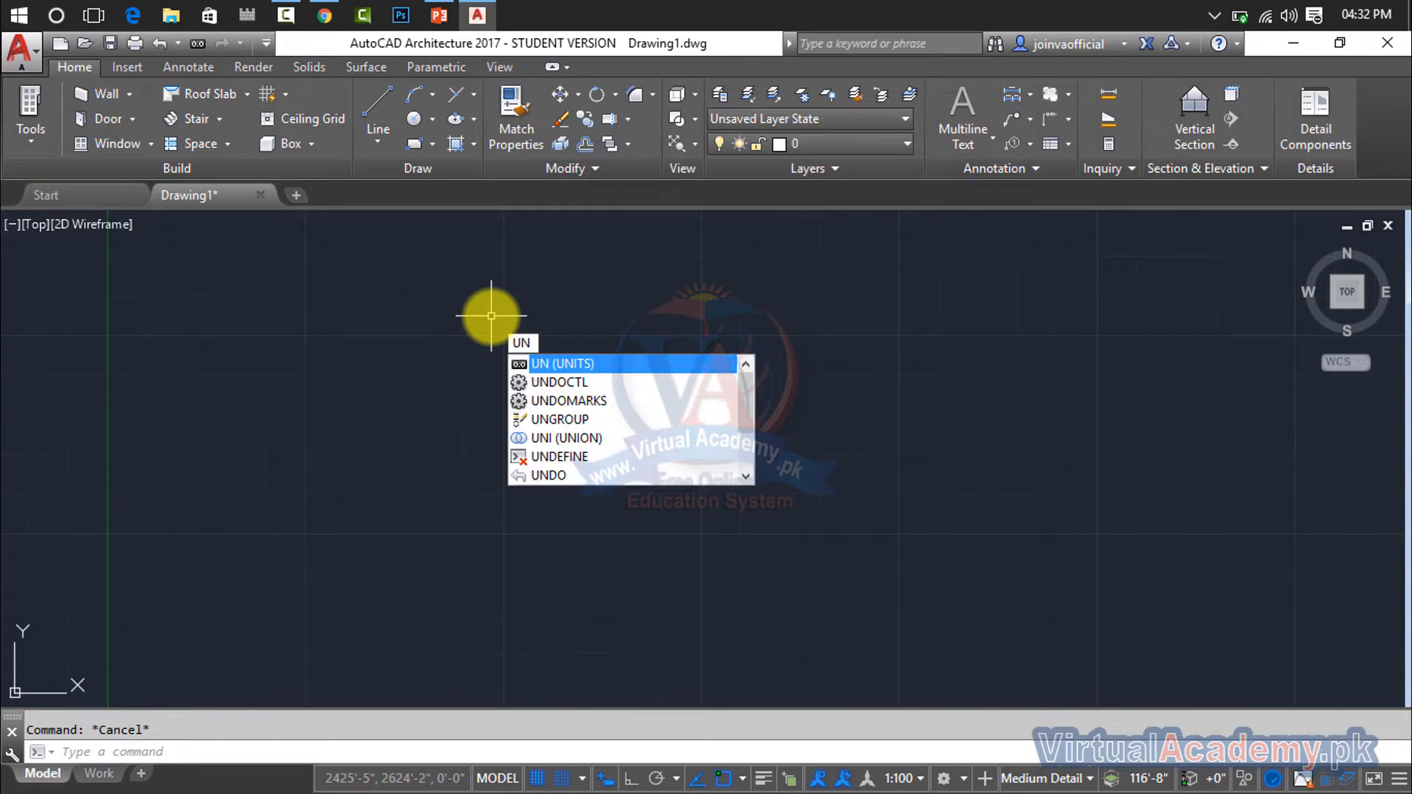
# Open Drawing Setup with the UN command alias, check the unit settings and close it without changes.
pyautogui.press('Return')
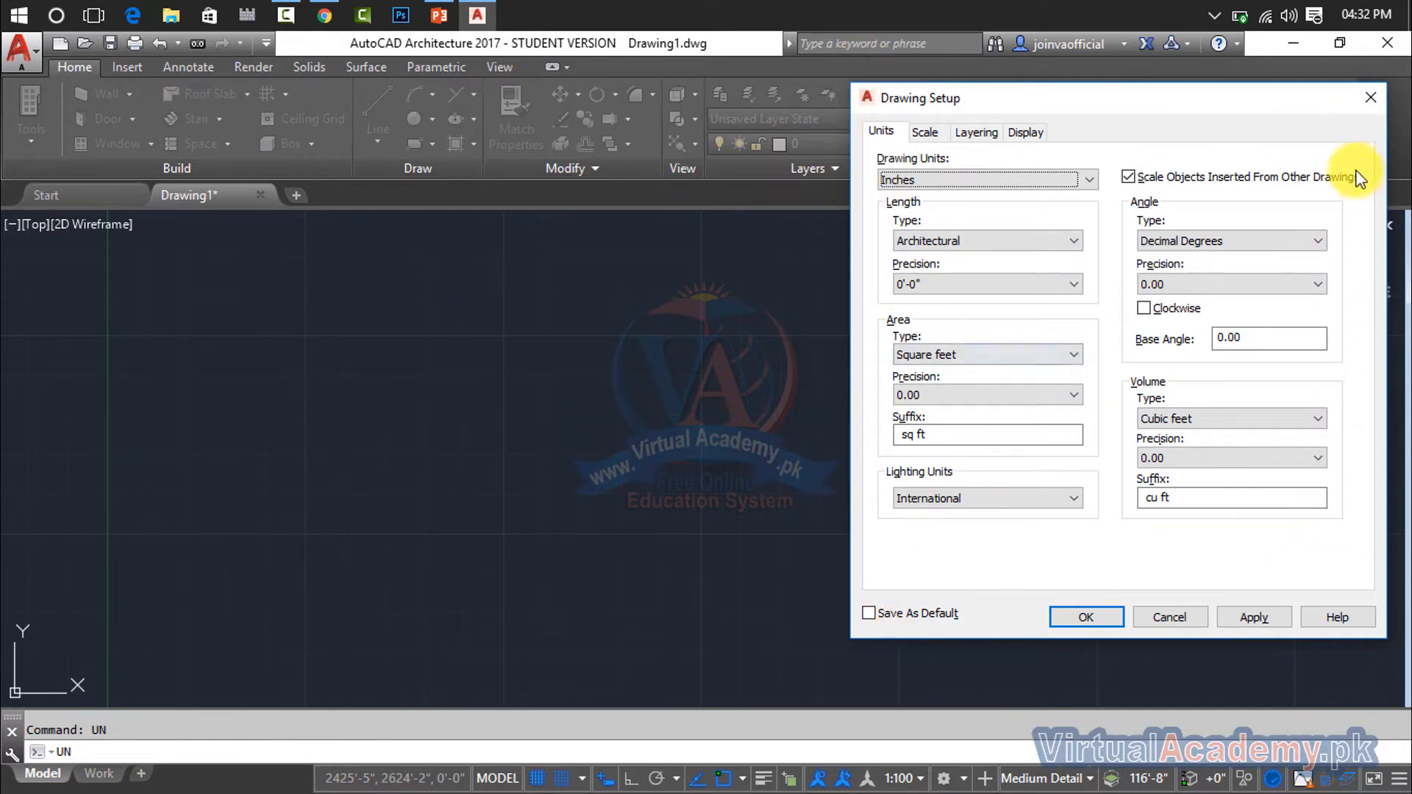
pyautogui.click(1370, 103)
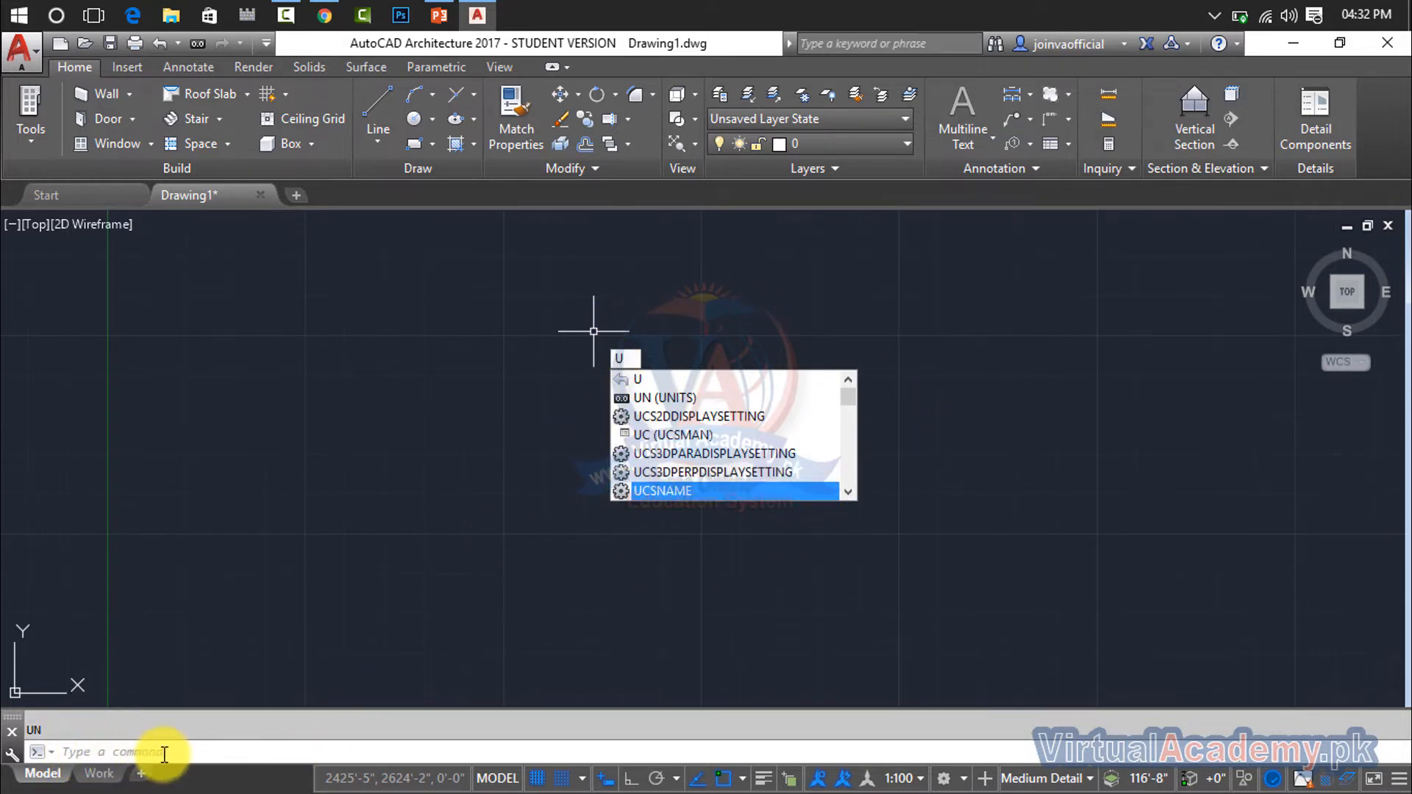
pyautogui.click(383, 483)
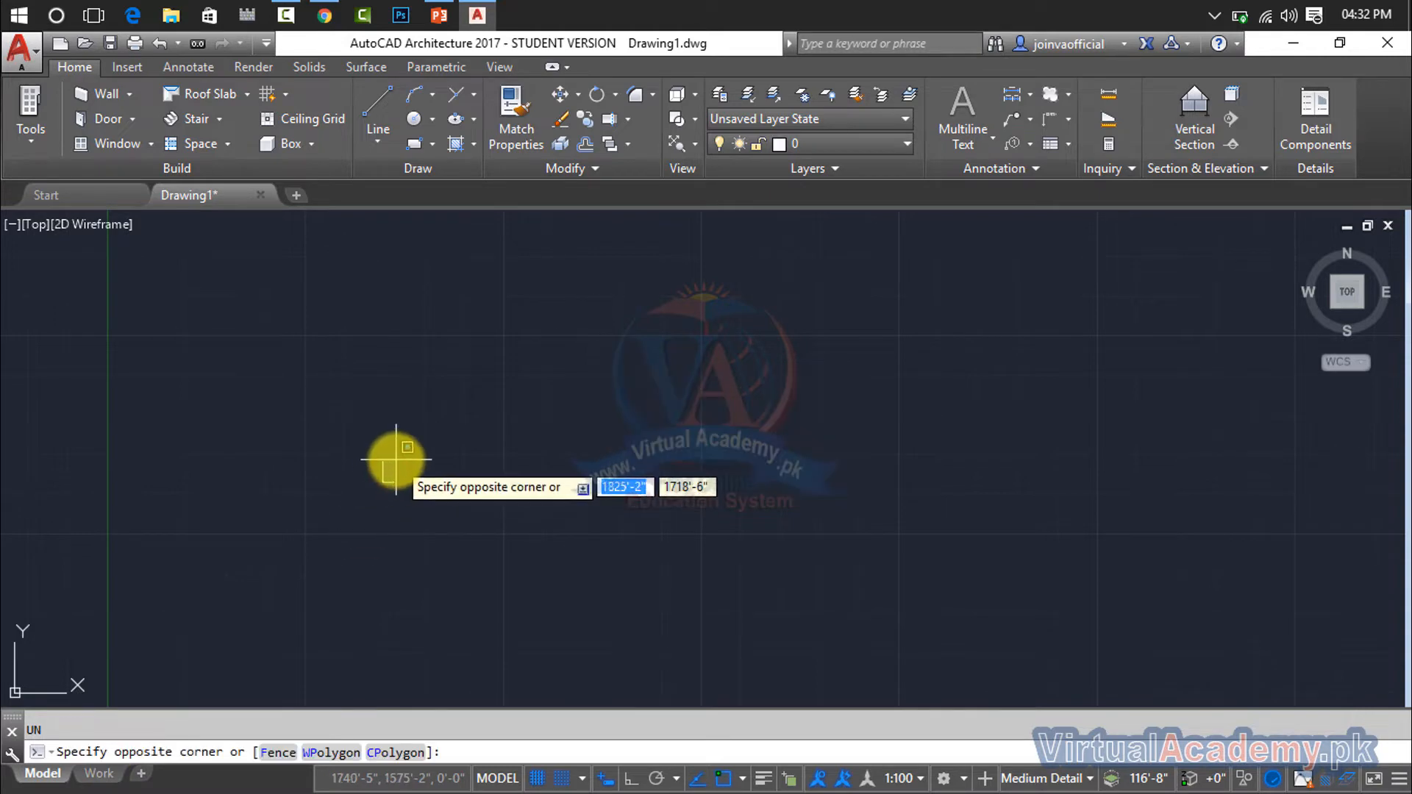
pyautogui.press('Escape')
# Review the object snap, 3D object snap, dynamic input, quick properties and selection cycling options in Drafting Settings, then close the dialog.
pyautogui.click(746, 779)
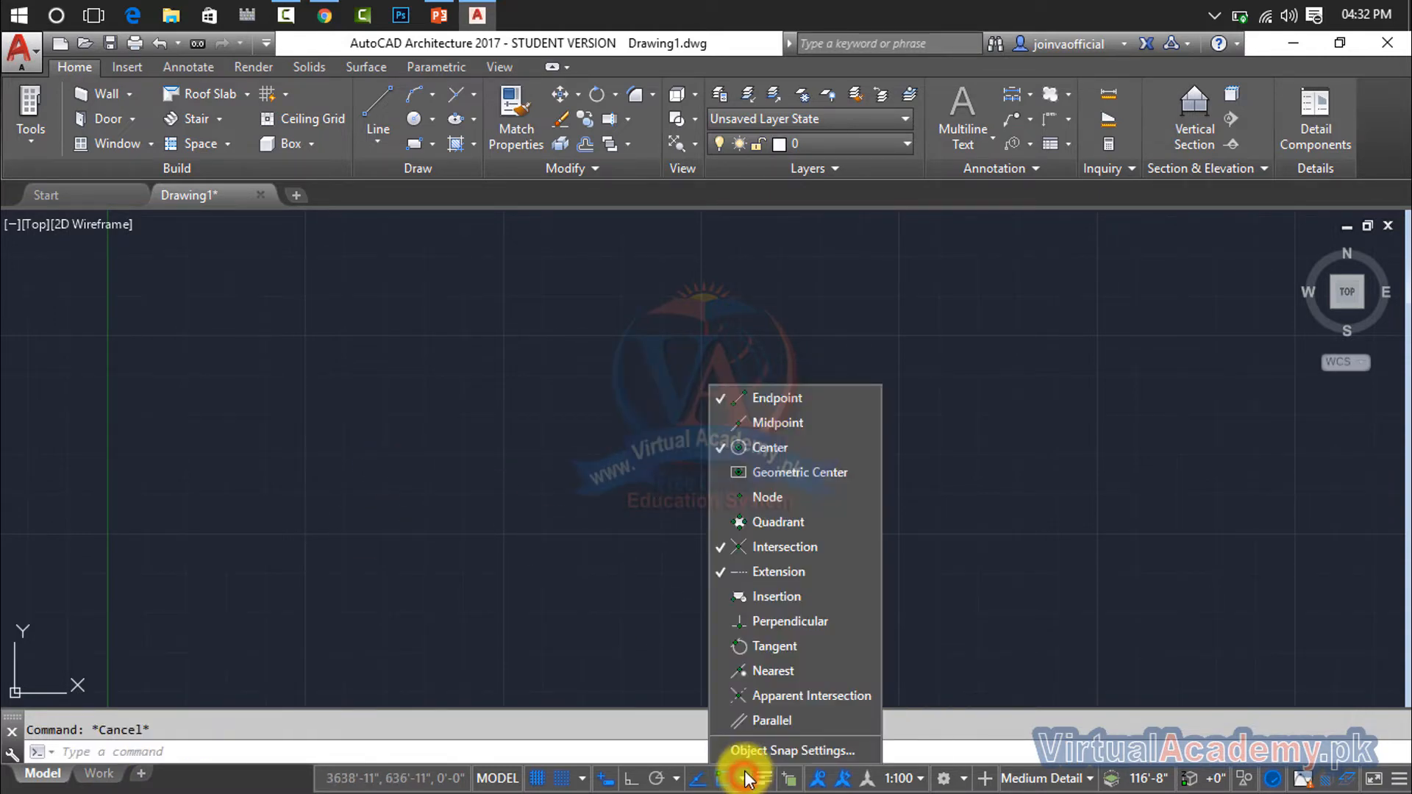
pyautogui.click(751, 751)
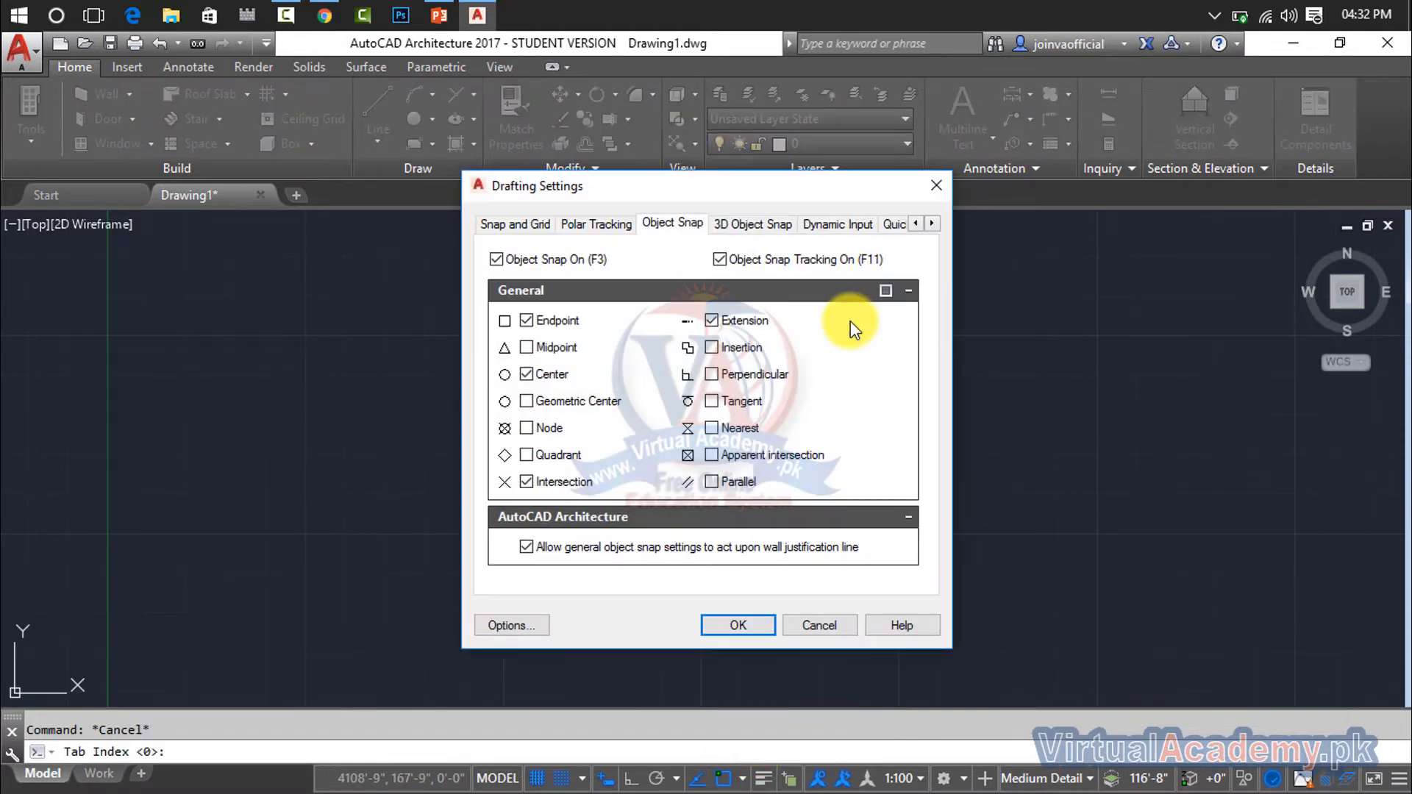
pyautogui.click(836, 225)
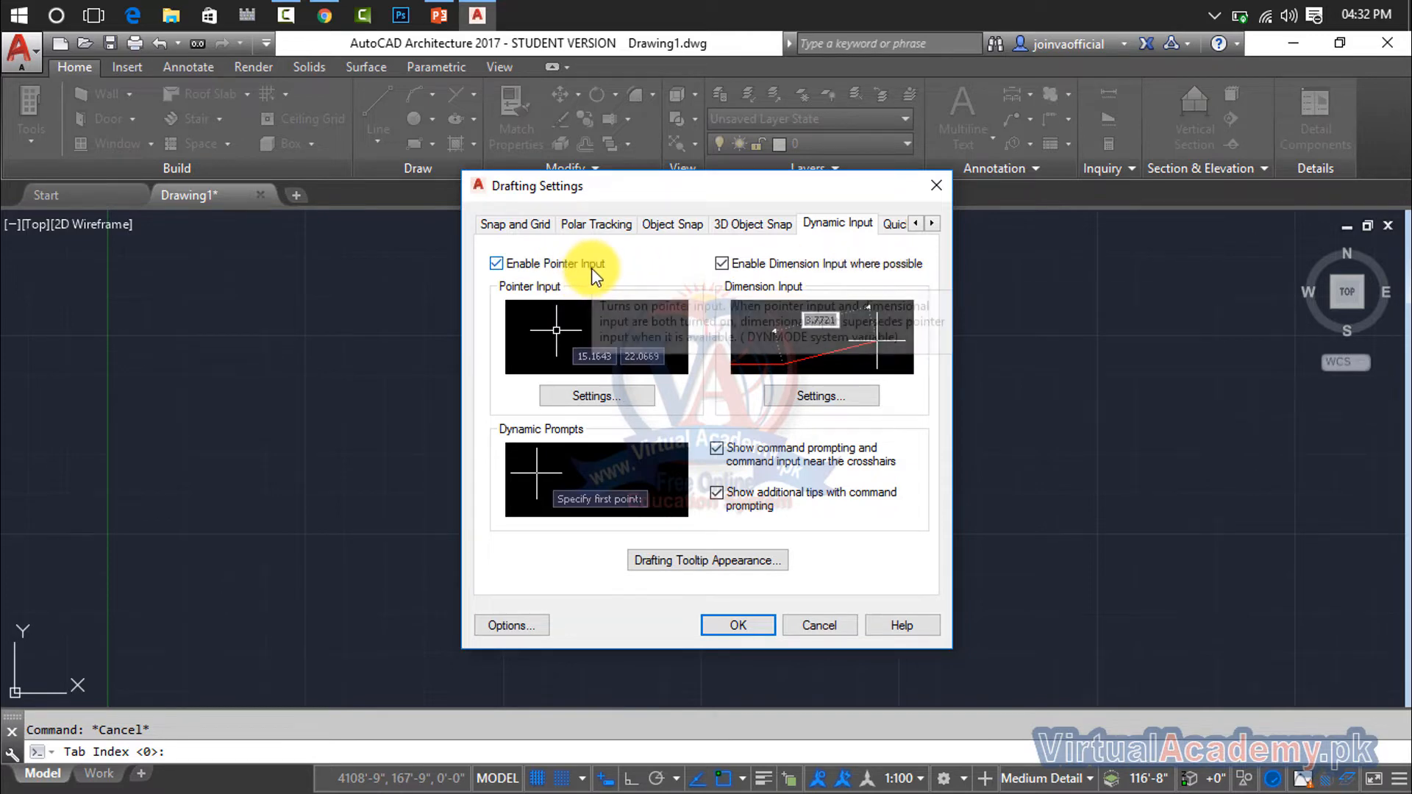
pyautogui.click(892, 225)
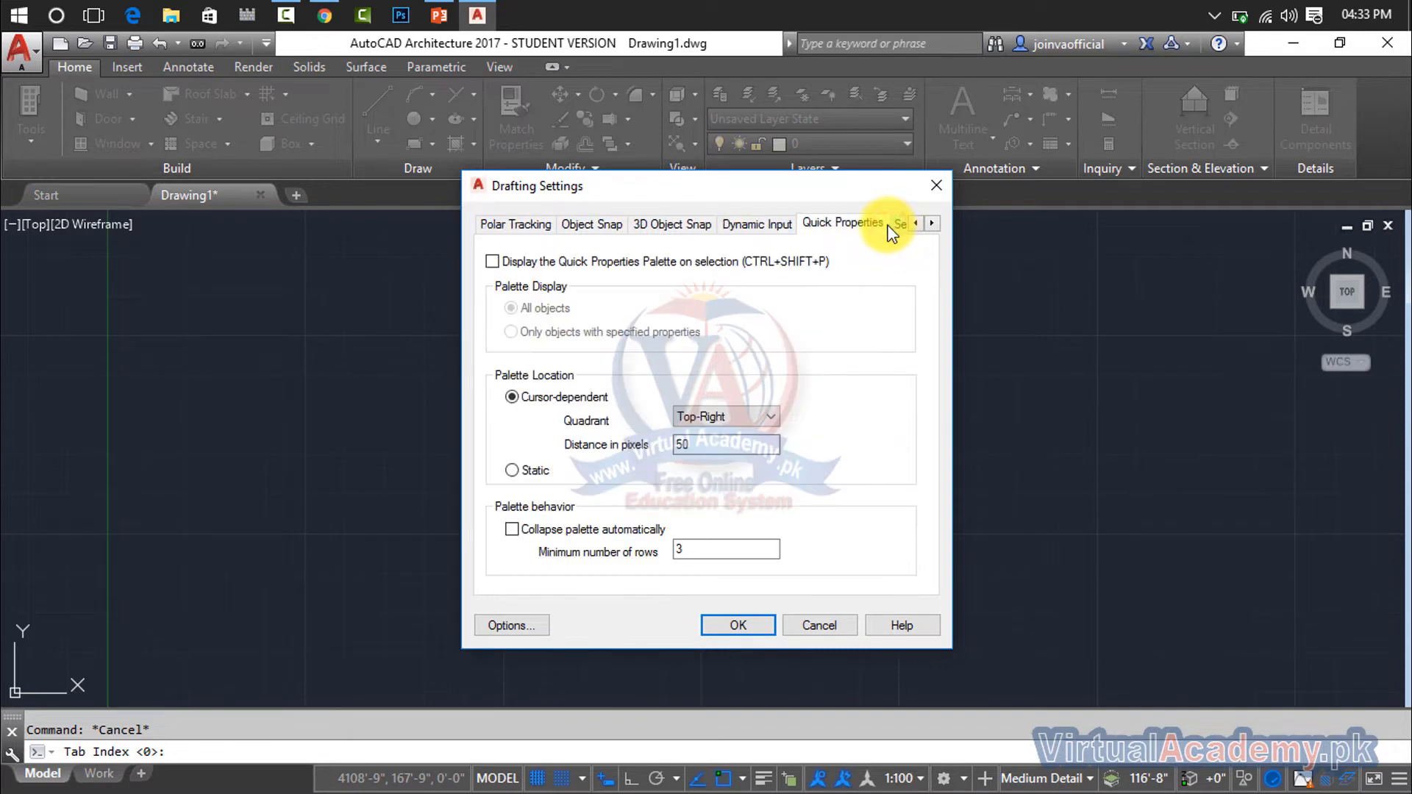
pyautogui.click(932, 223)
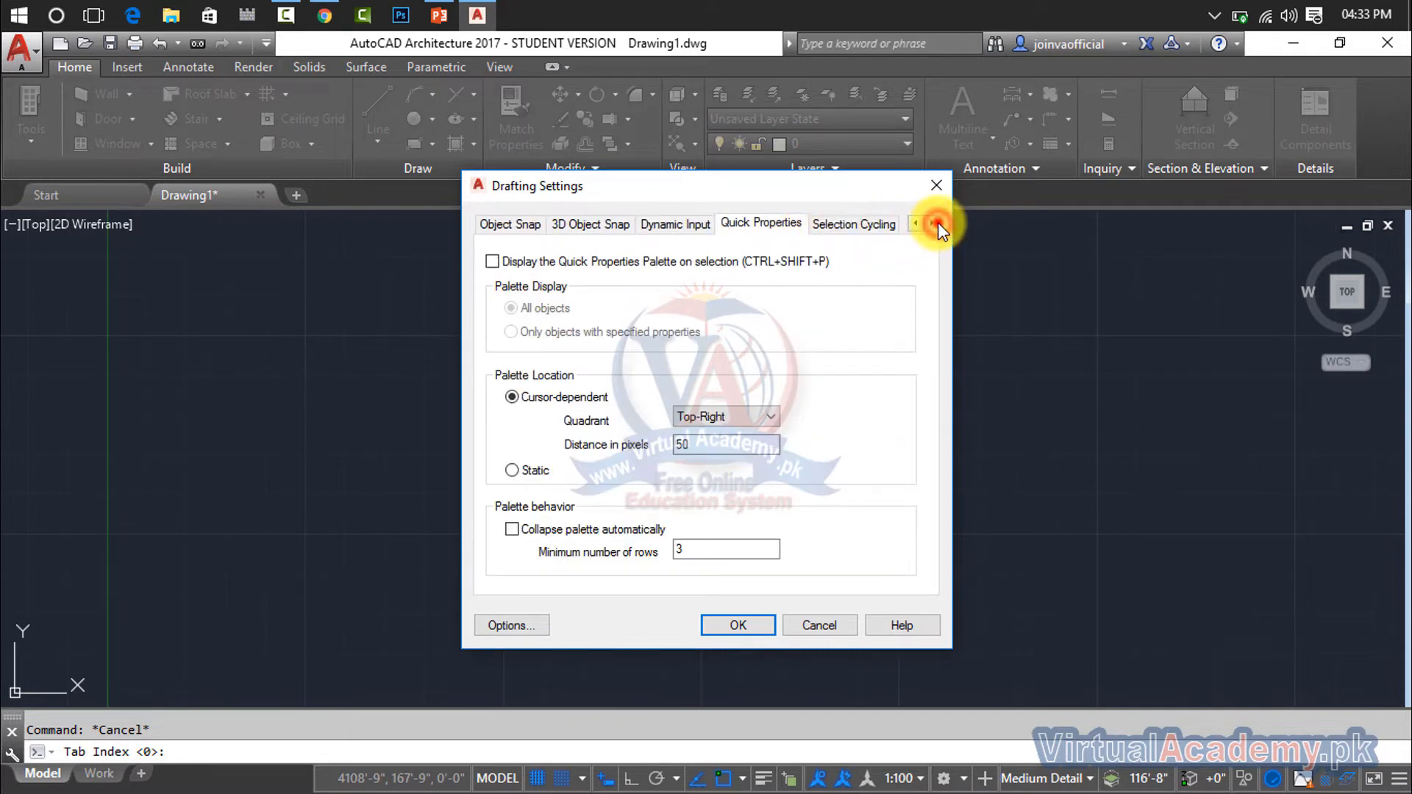
pyautogui.click(868, 225)
pyautogui.click(779, 224)
pyautogui.click(699, 225)
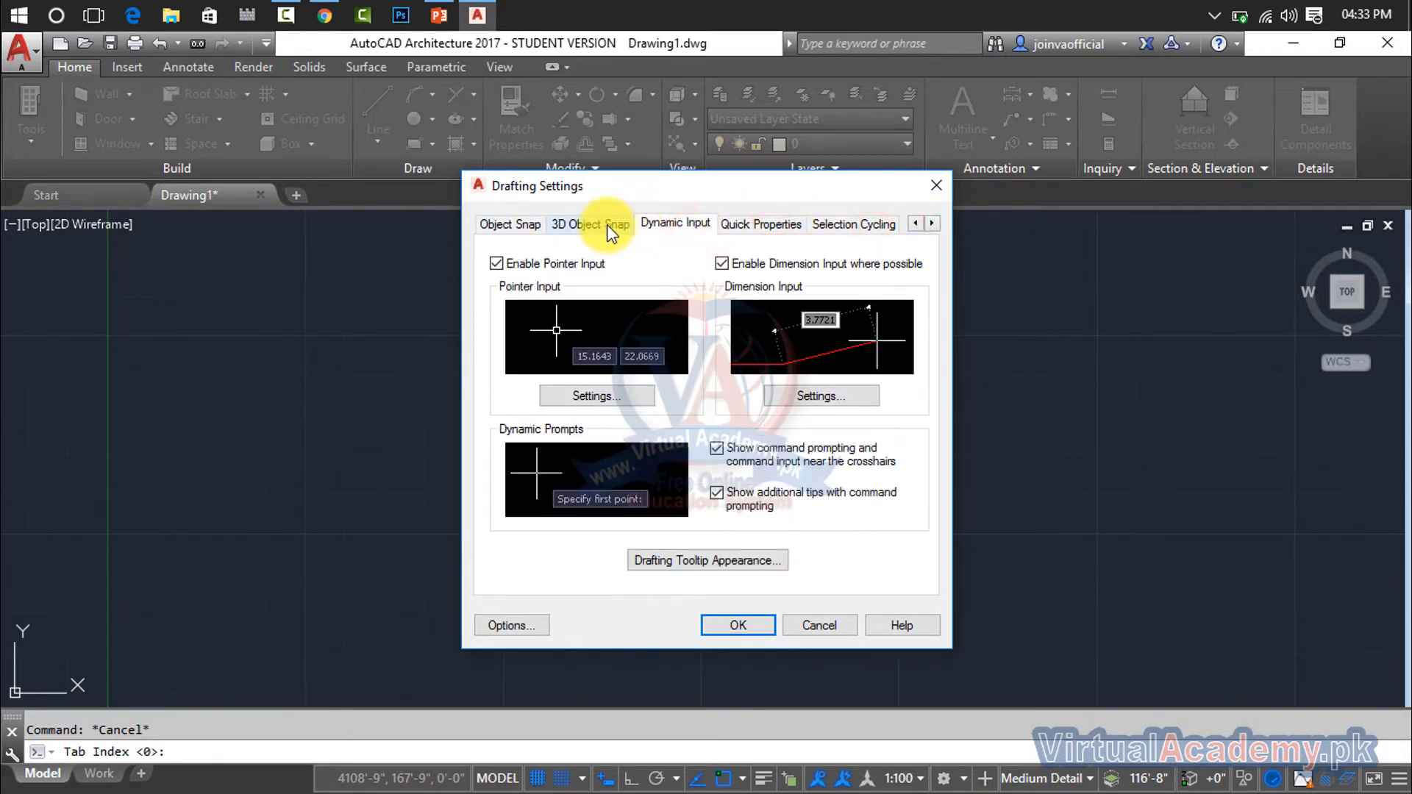
pyautogui.click(605, 224)
pyautogui.click(521, 226)
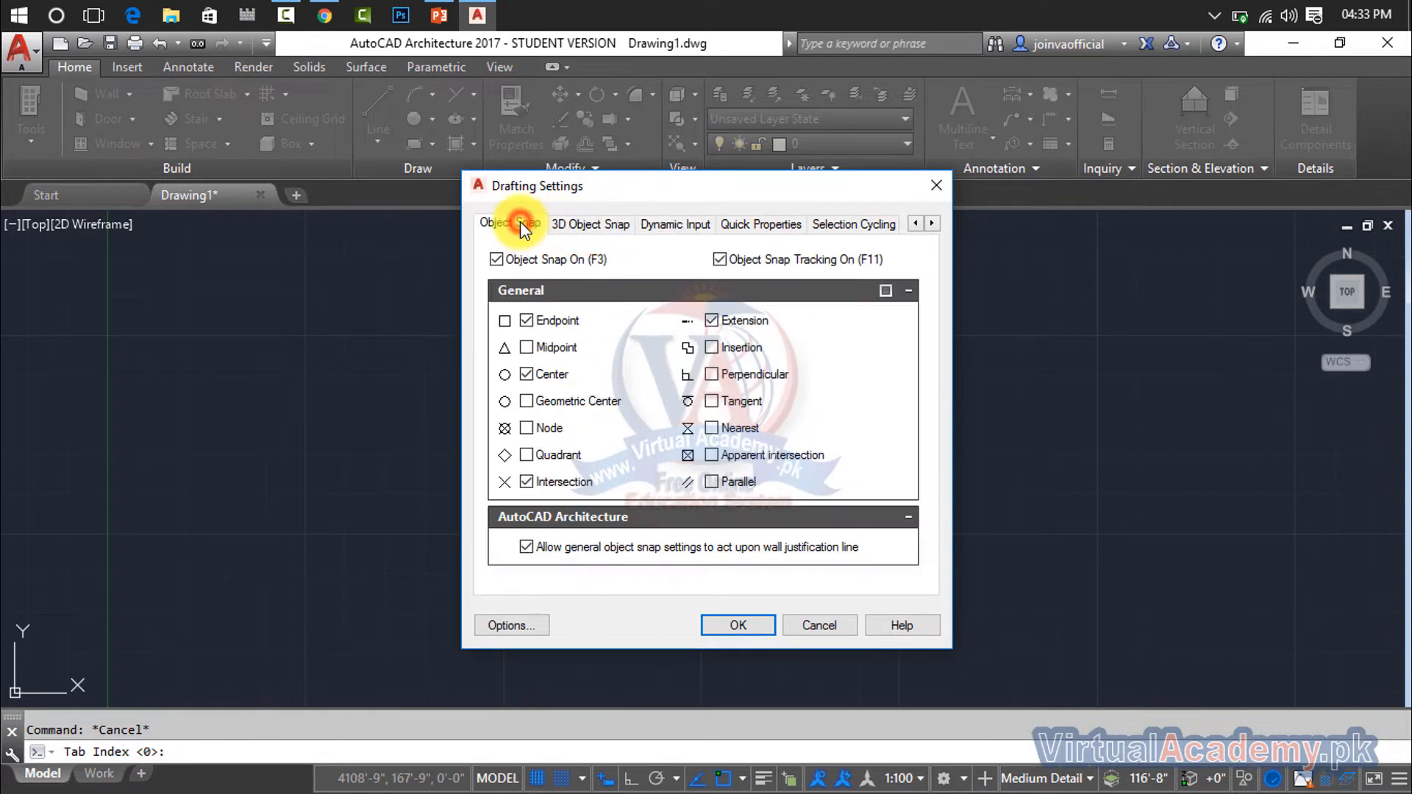
pyautogui.click(937, 188)
# Check in Drafting Settings that pointer input and dimension input are enabled for dynamic input, then accept the settings.
pyautogui.click(674, 778)
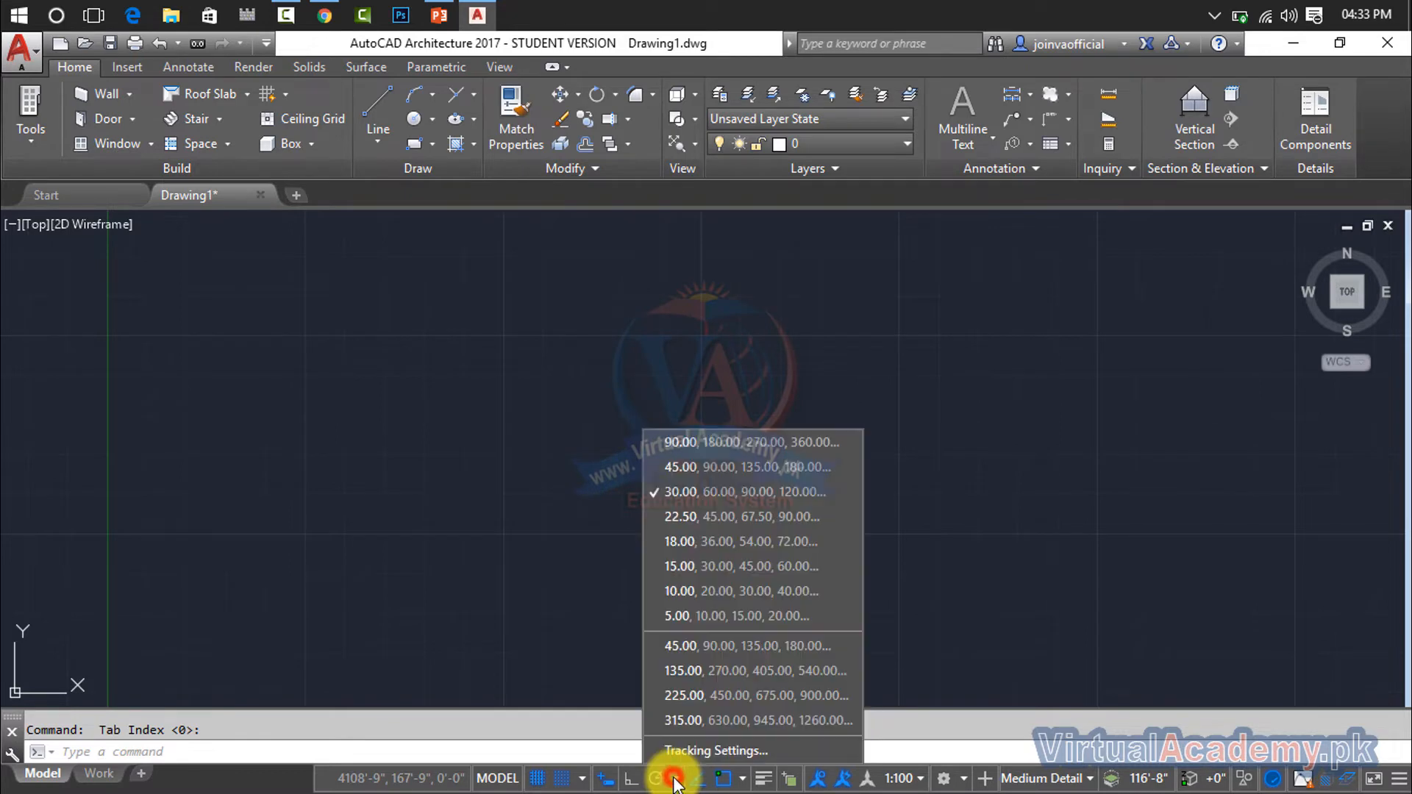
pyautogui.click(683, 750)
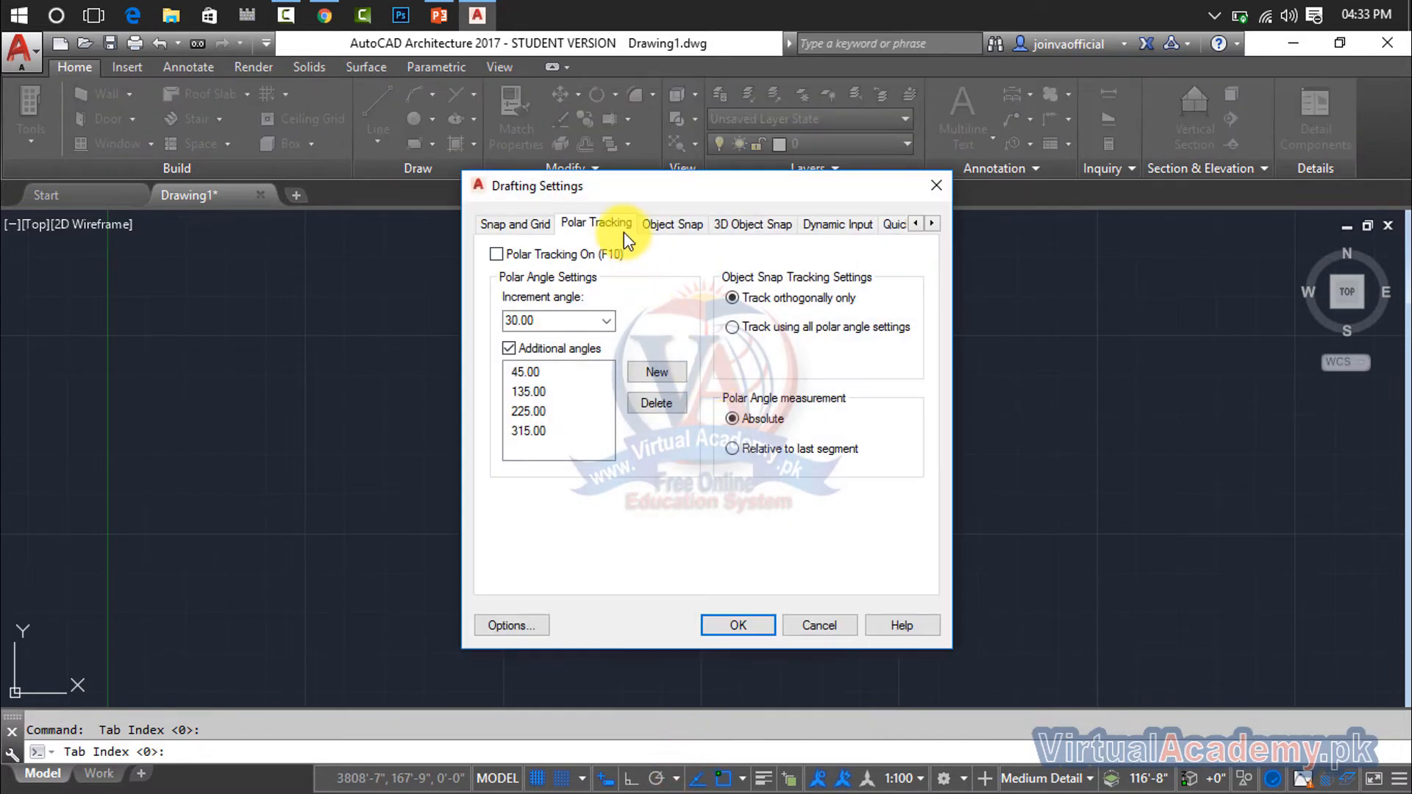
pyautogui.click(663, 226)
pyautogui.click(724, 222)
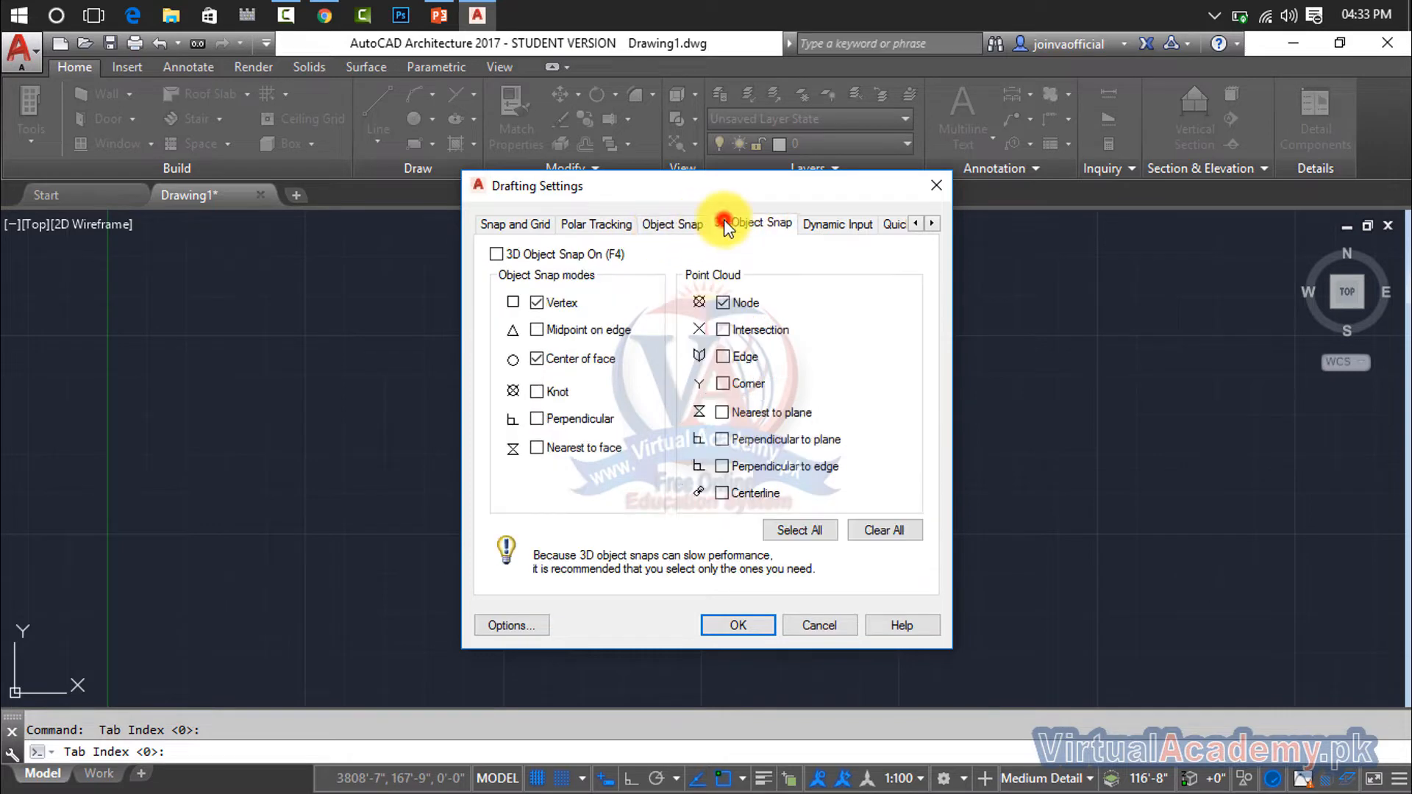
pyautogui.click(805, 225)
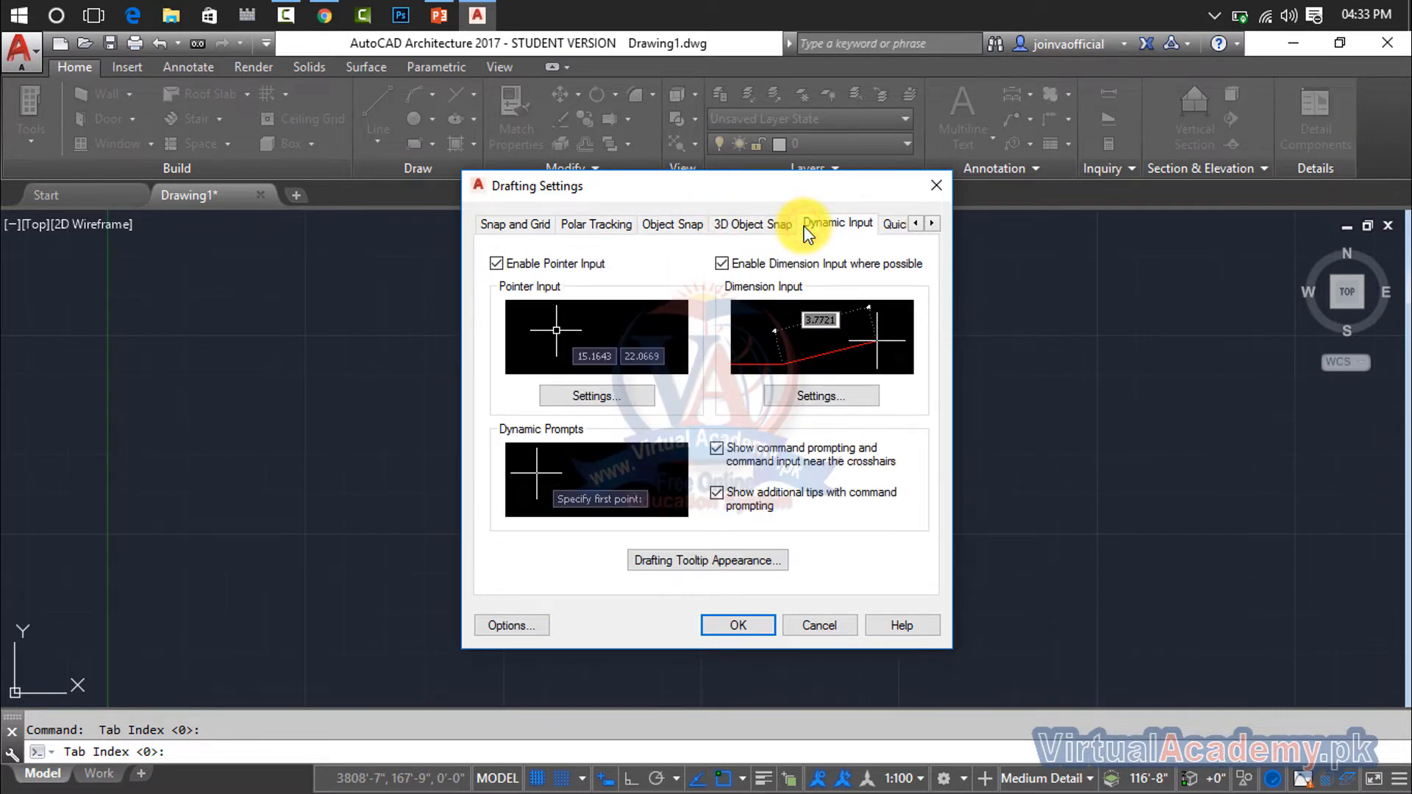
pyautogui.click(720, 265)
pyautogui.click(720, 264)
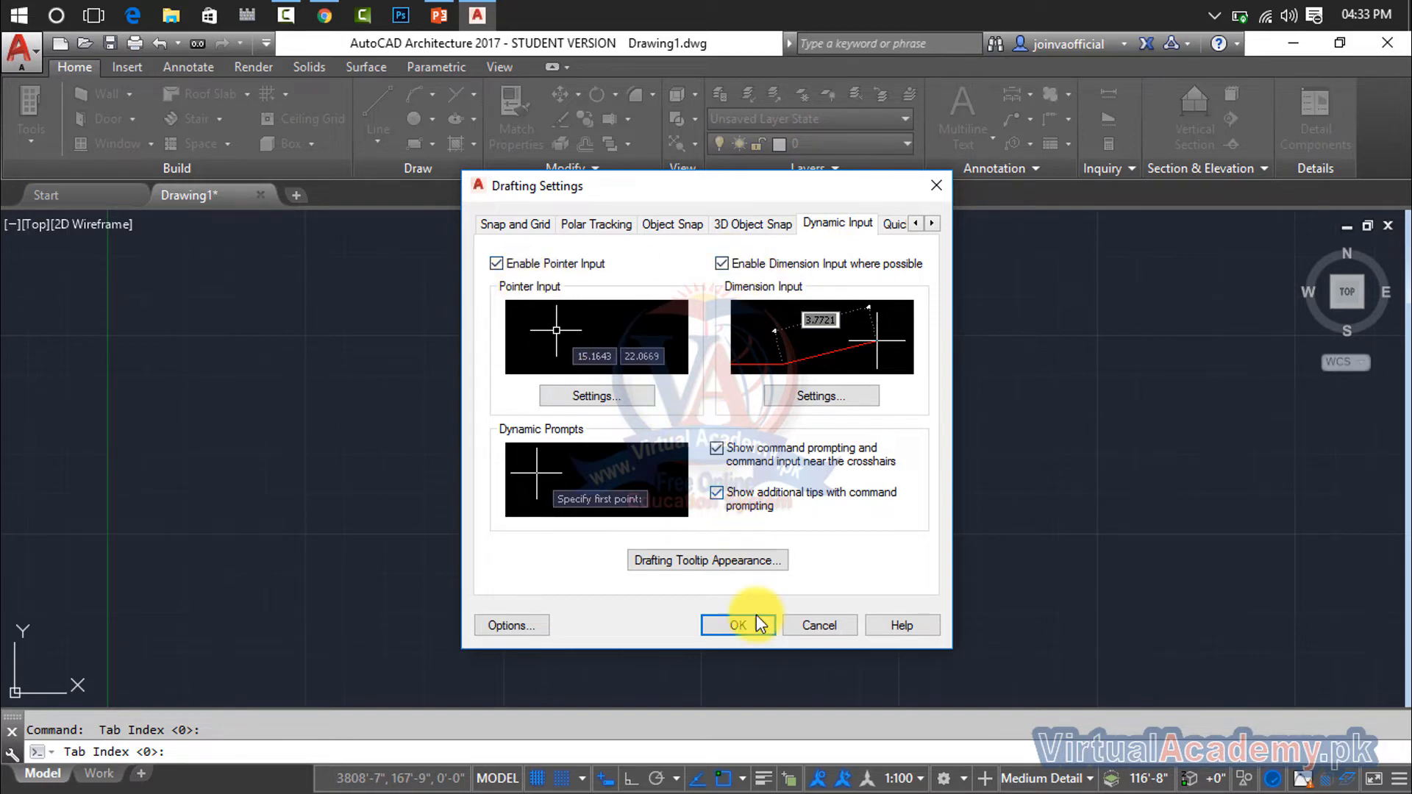
pyautogui.click(739, 626)
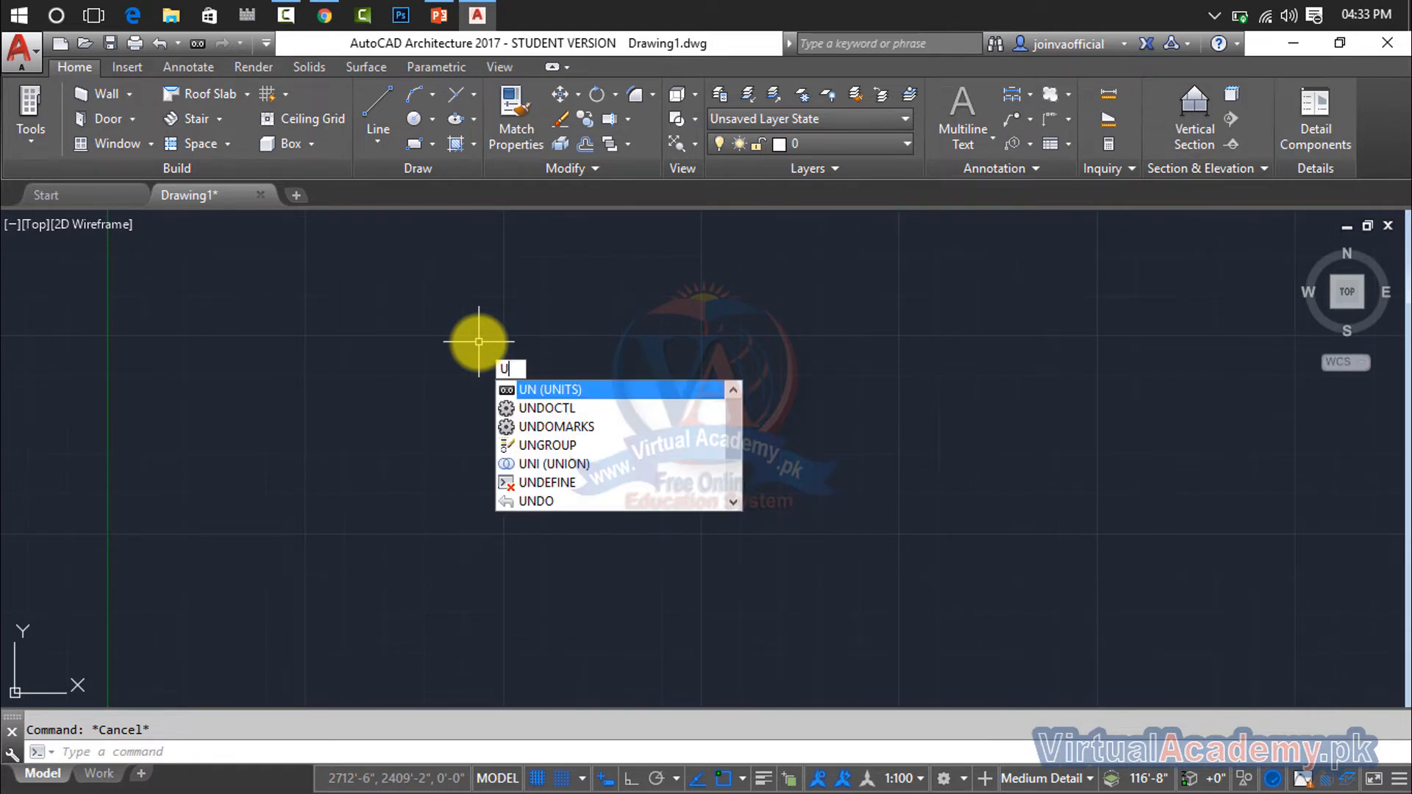
# Open Drawing Setup by running the full UNITS command, then close it without changes.
pyautogui.press('BackSpace')
pyautogui.write('unit')
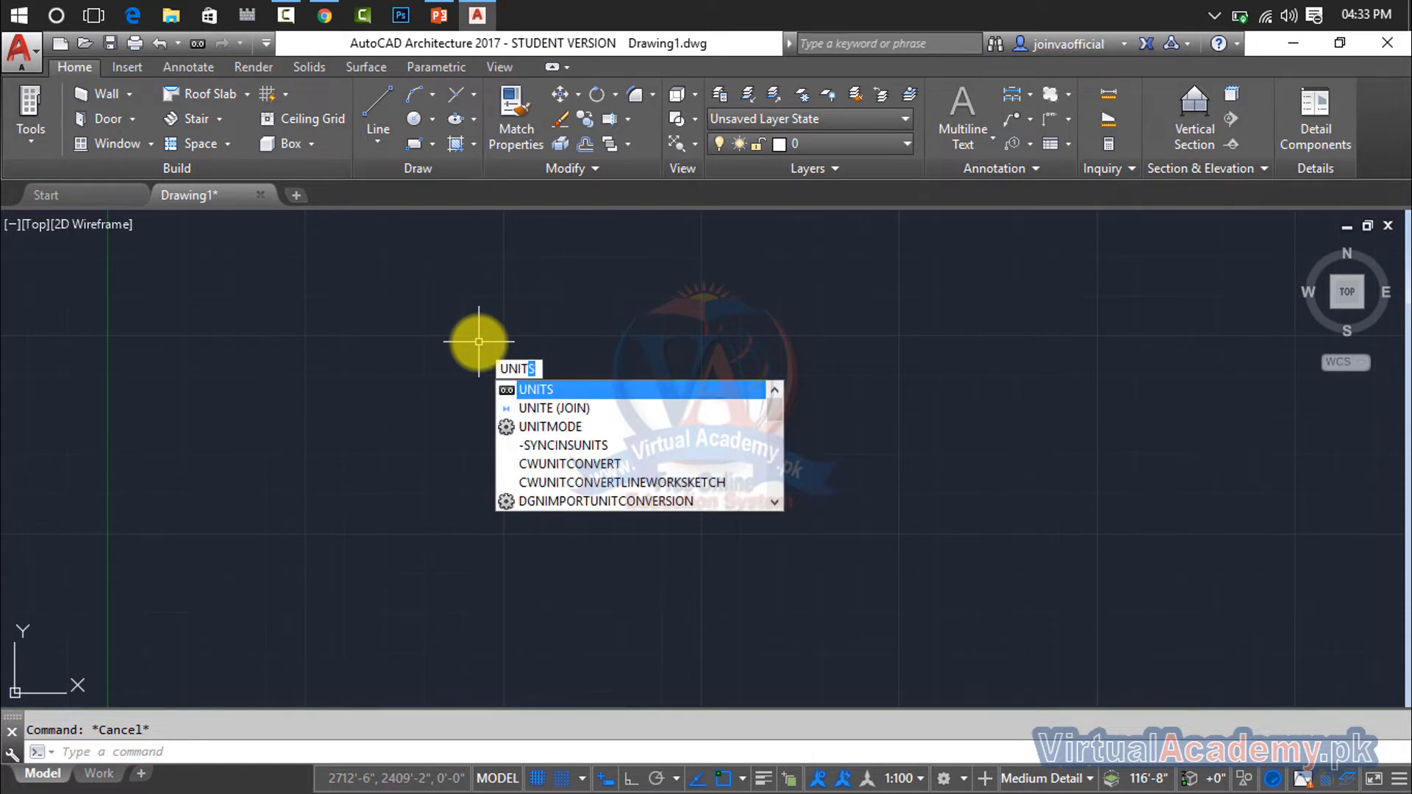
pyautogui.press('Return')
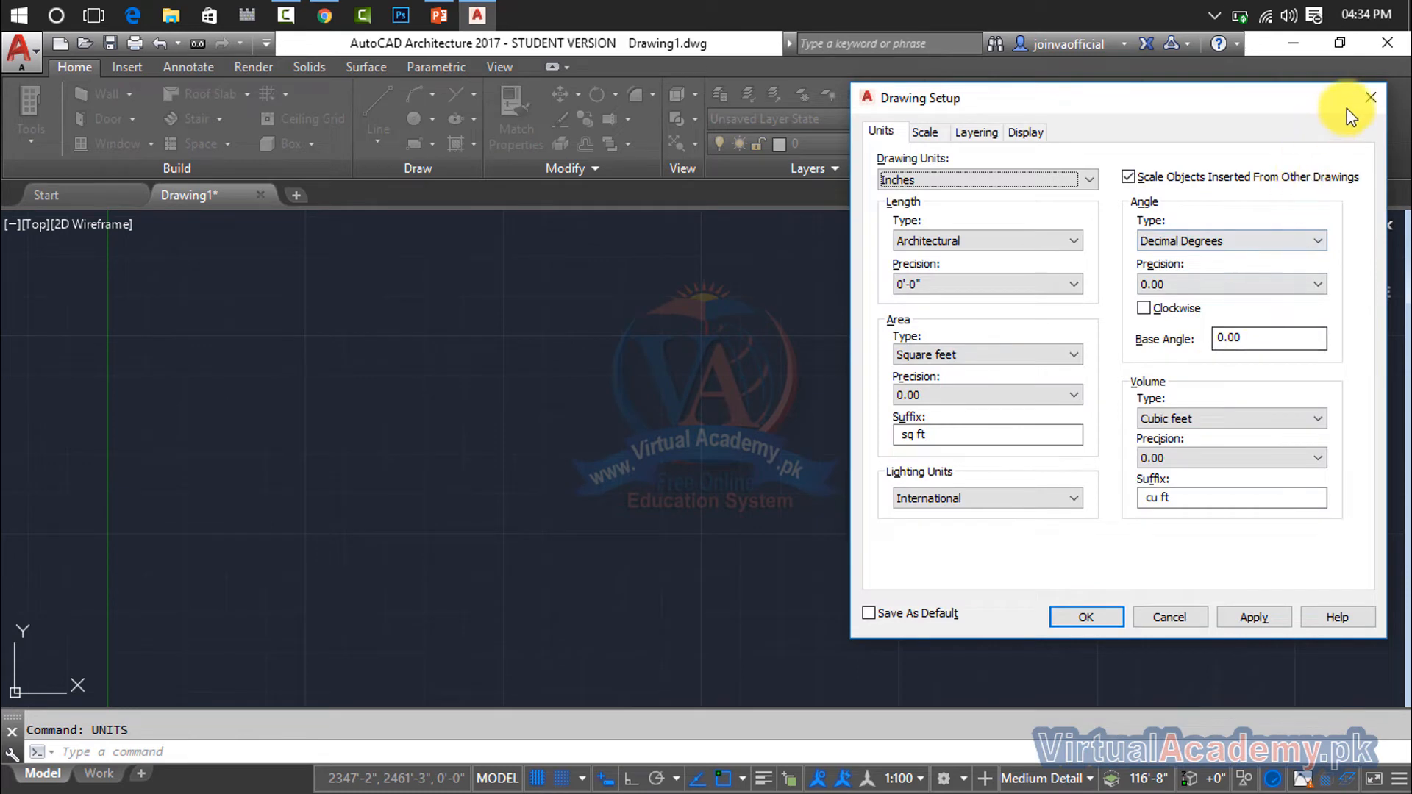
pyautogui.click(1369, 96)
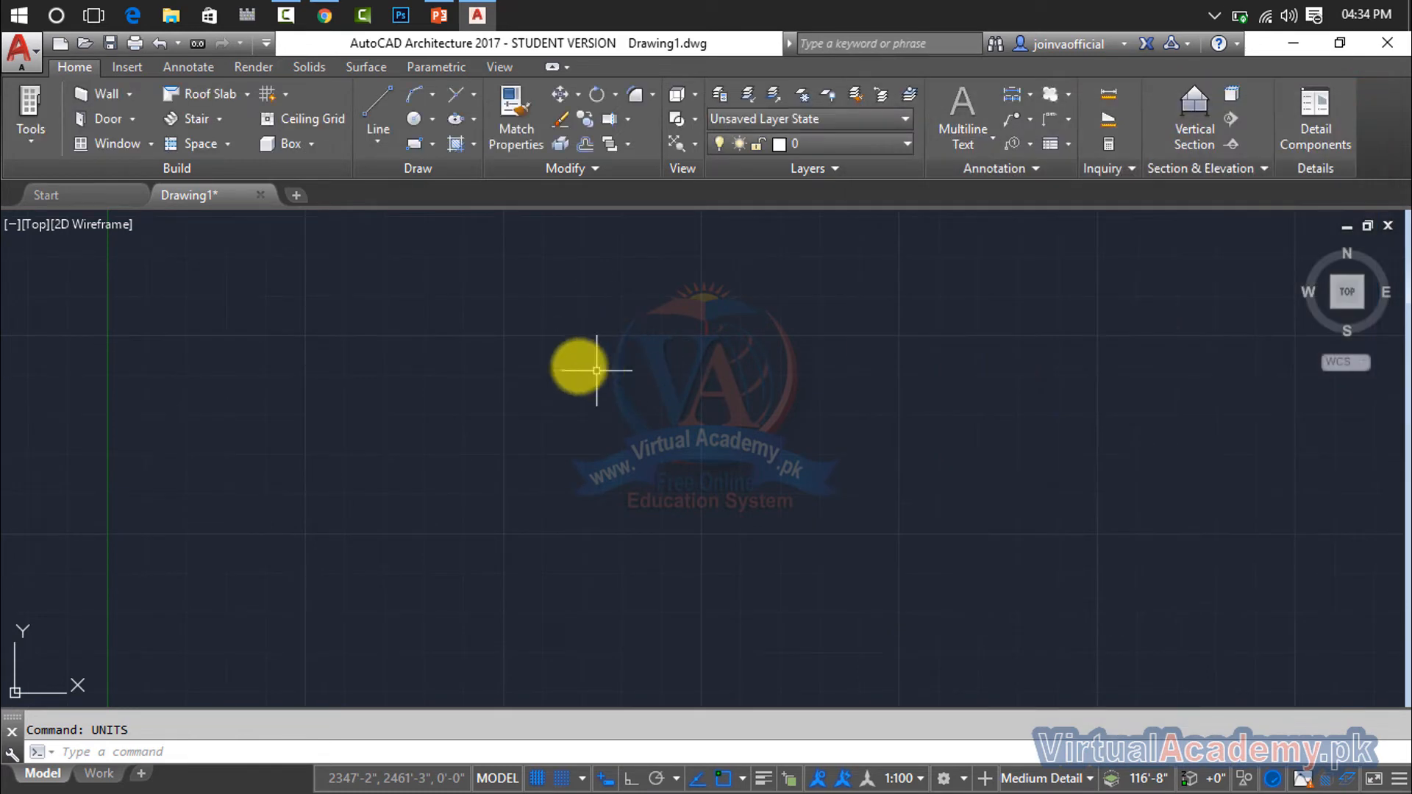
# Look through the Drawing Utilities for the Drawing Setup entry and return to the drawing.
pyautogui.click(22, 50)
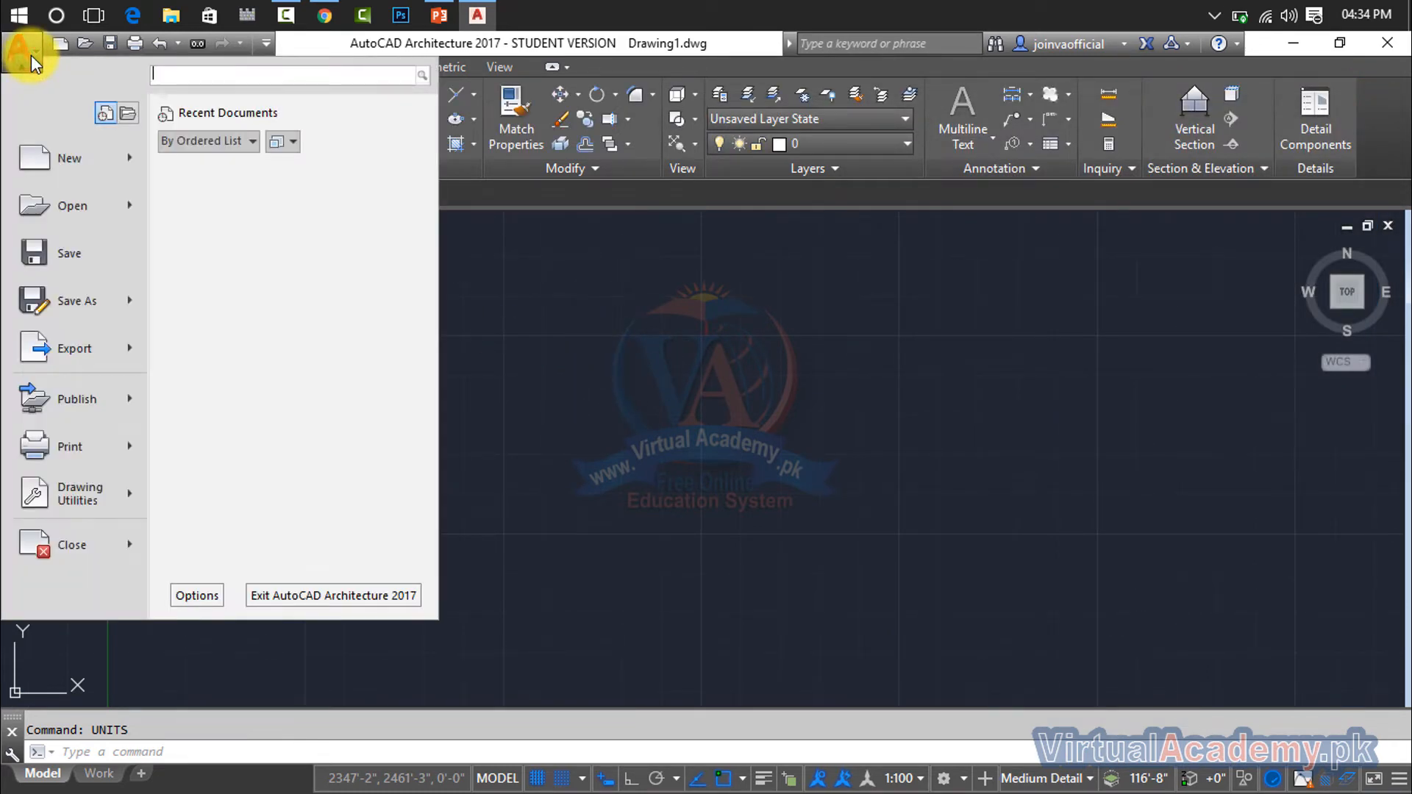
pyautogui.click(92, 507)
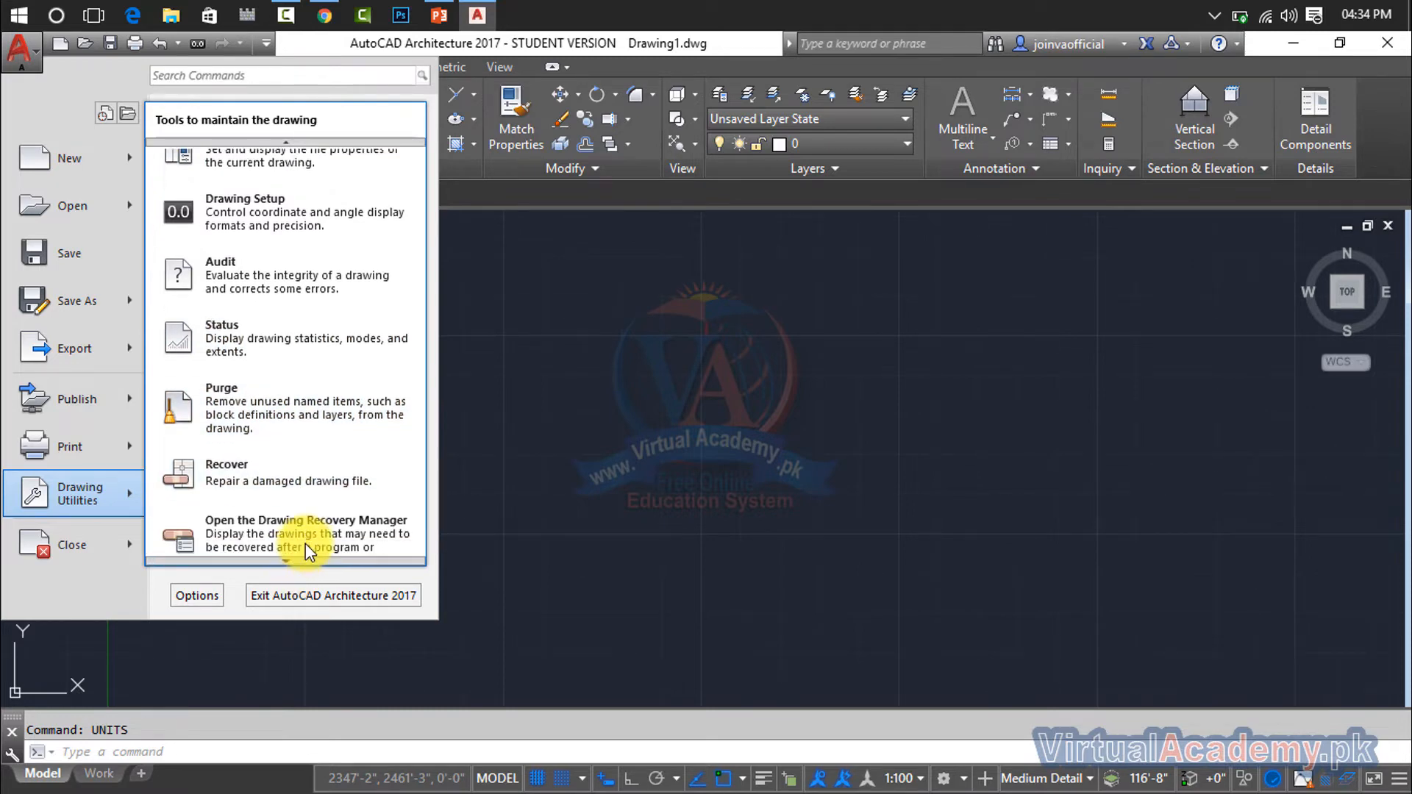
pyautogui.moveTo(287, 561)
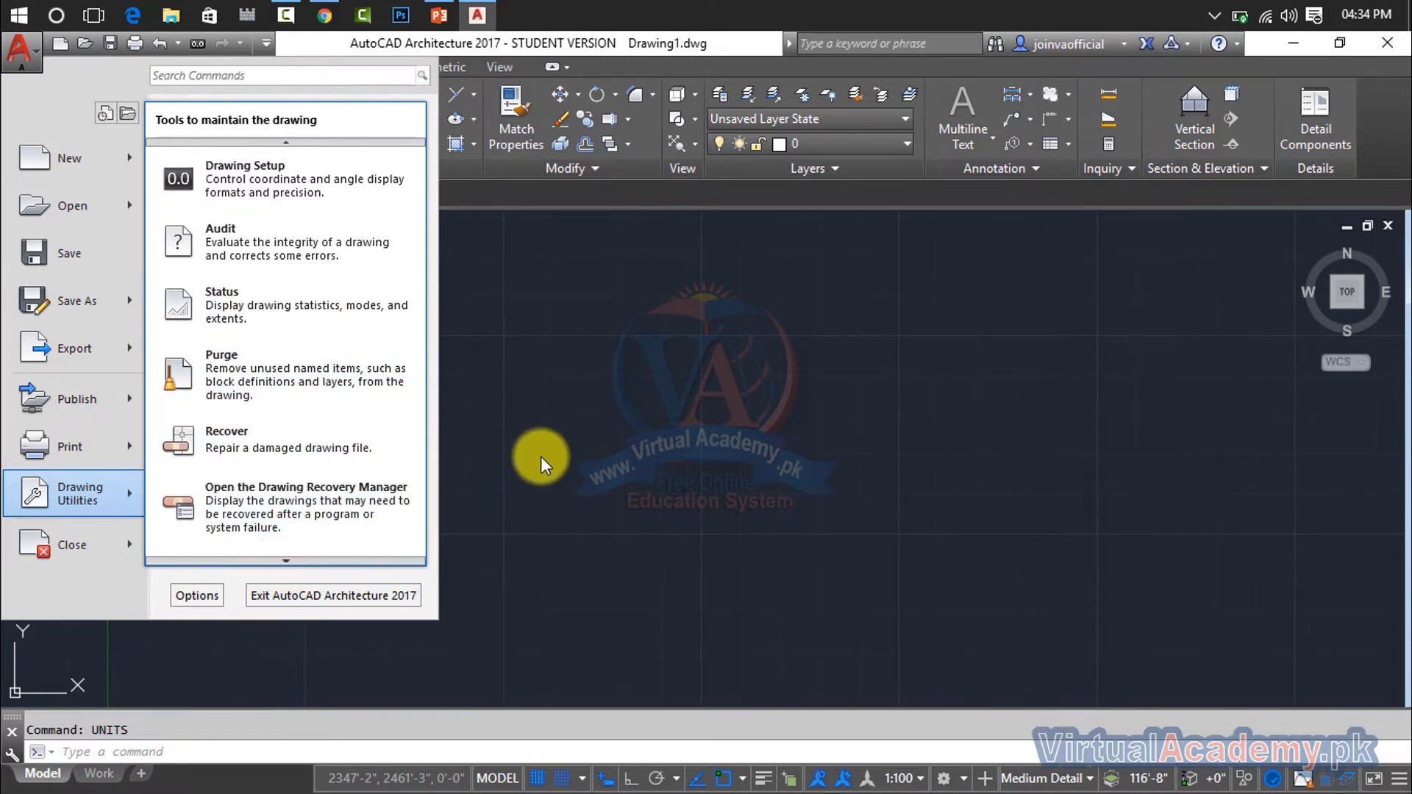
pyautogui.click(541, 456)
pyautogui.click(495, 389)
pyautogui.press('Escape')
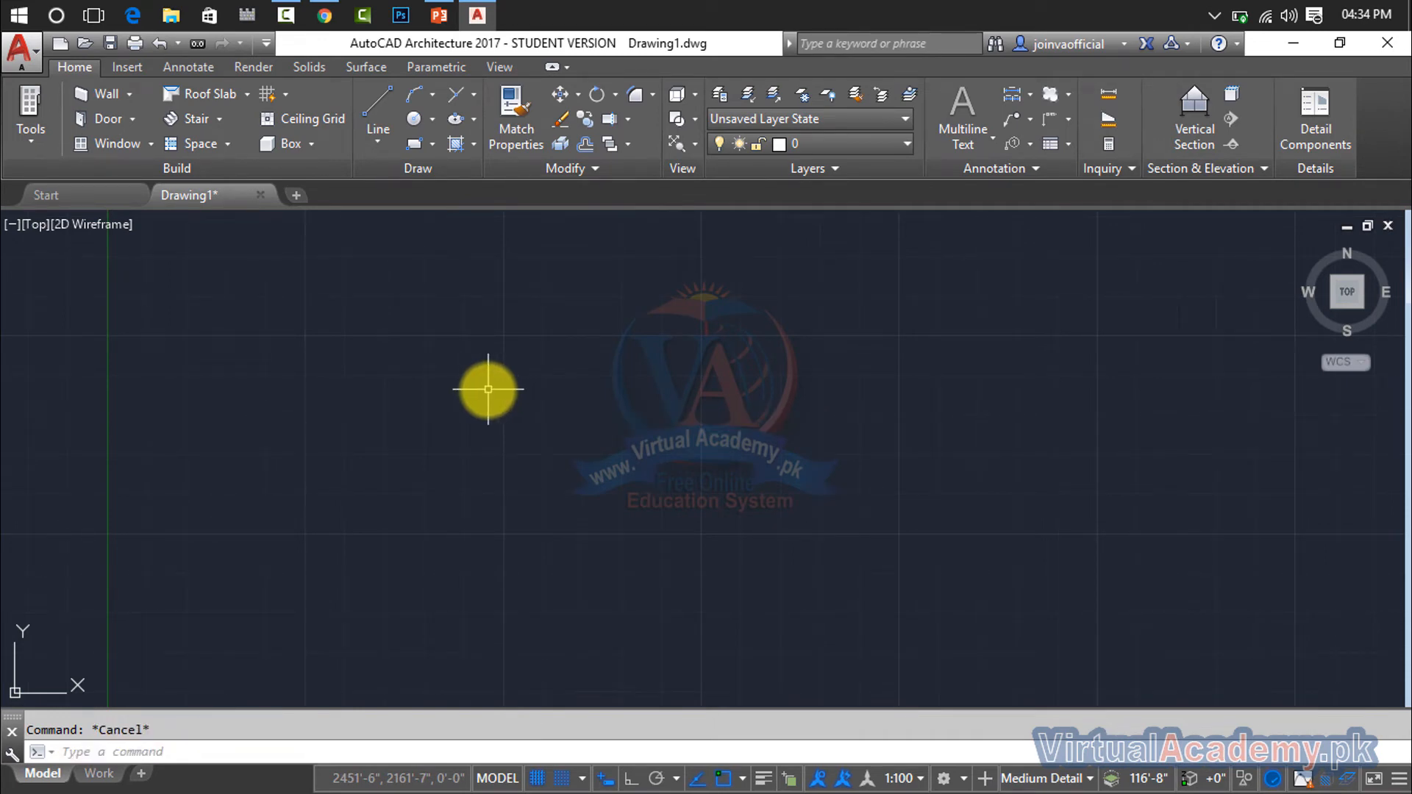
# Draw a sample rectangle about 4391' wide and 2521' high in model space, then erase it.
pyautogui.click(382, 139)
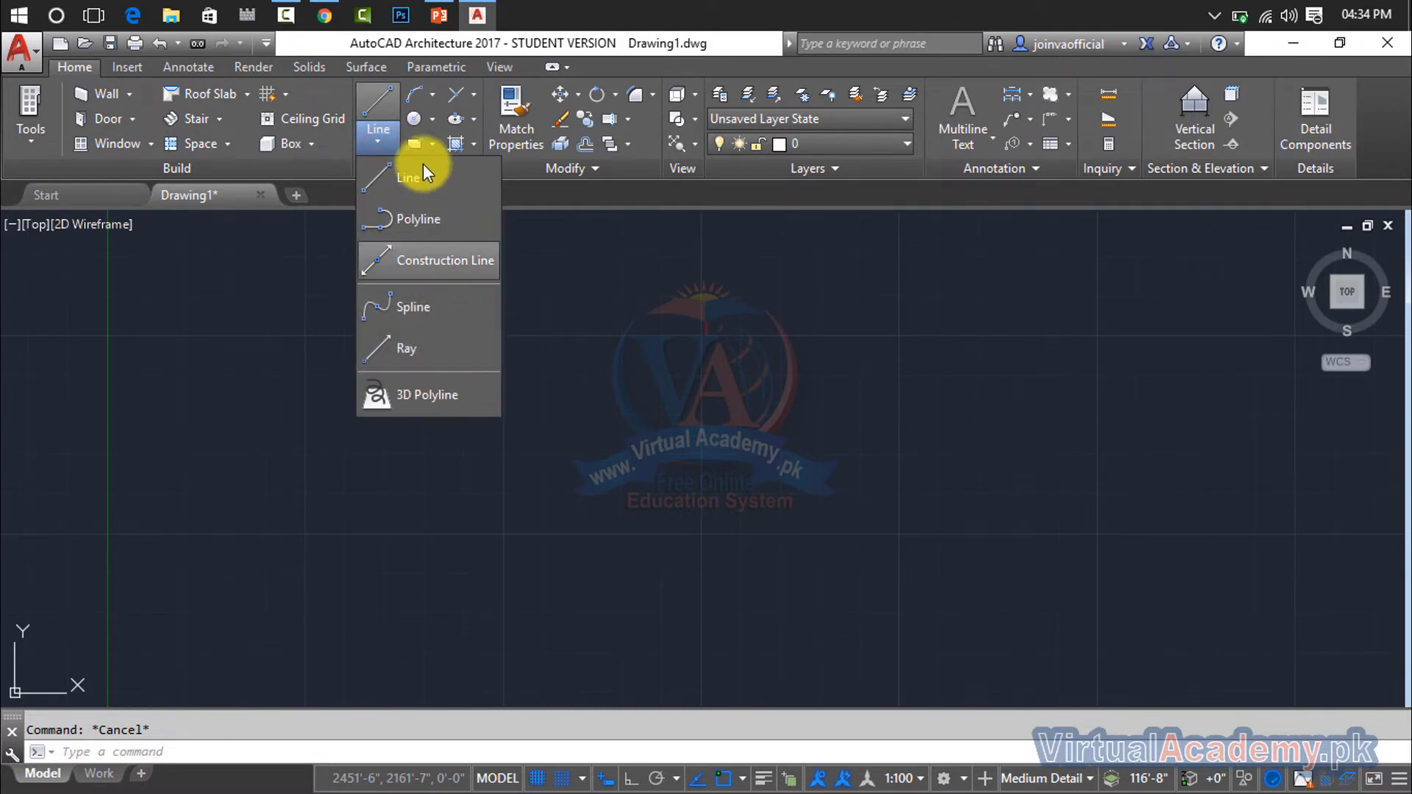
pyautogui.click(428, 140)
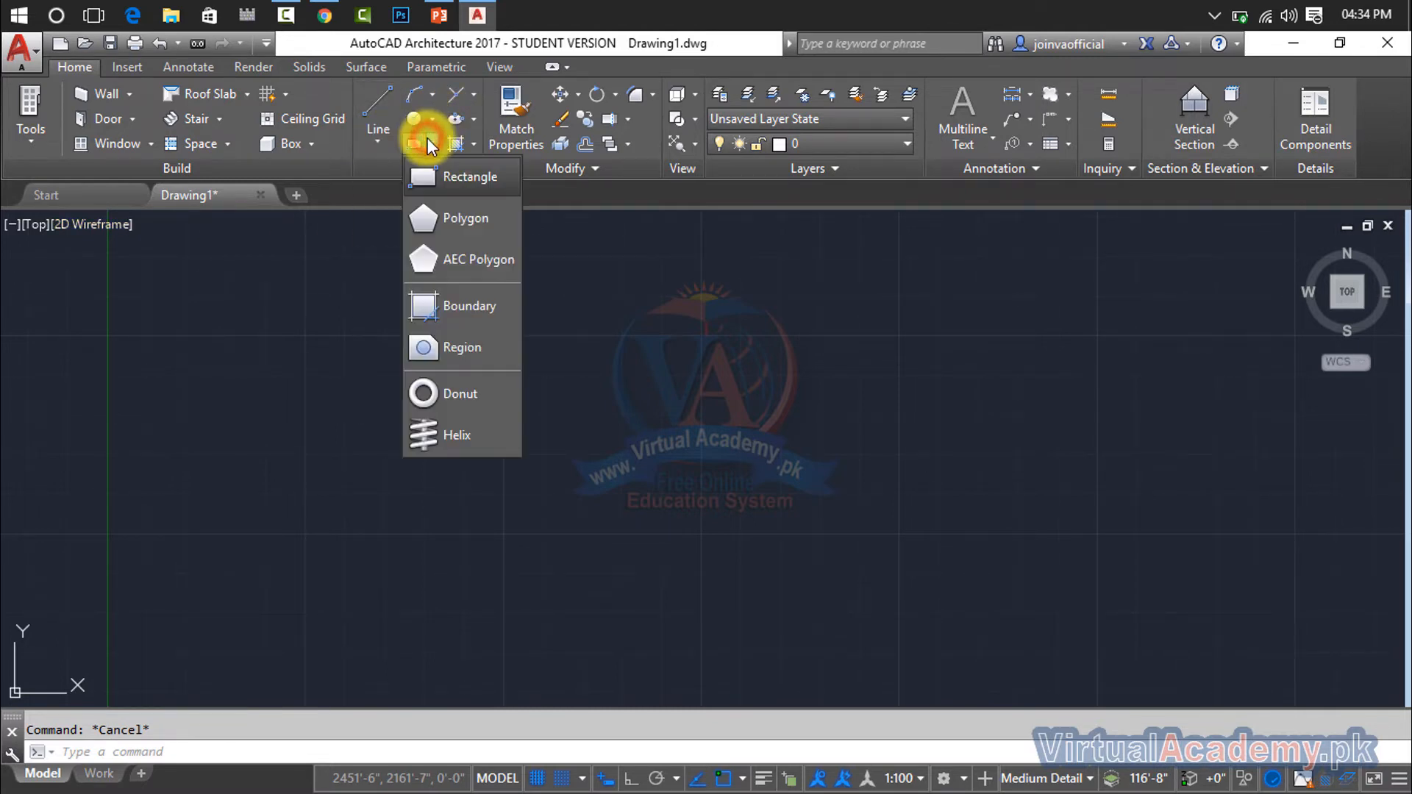
pyautogui.click(438, 171)
pyautogui.click(299, 263)
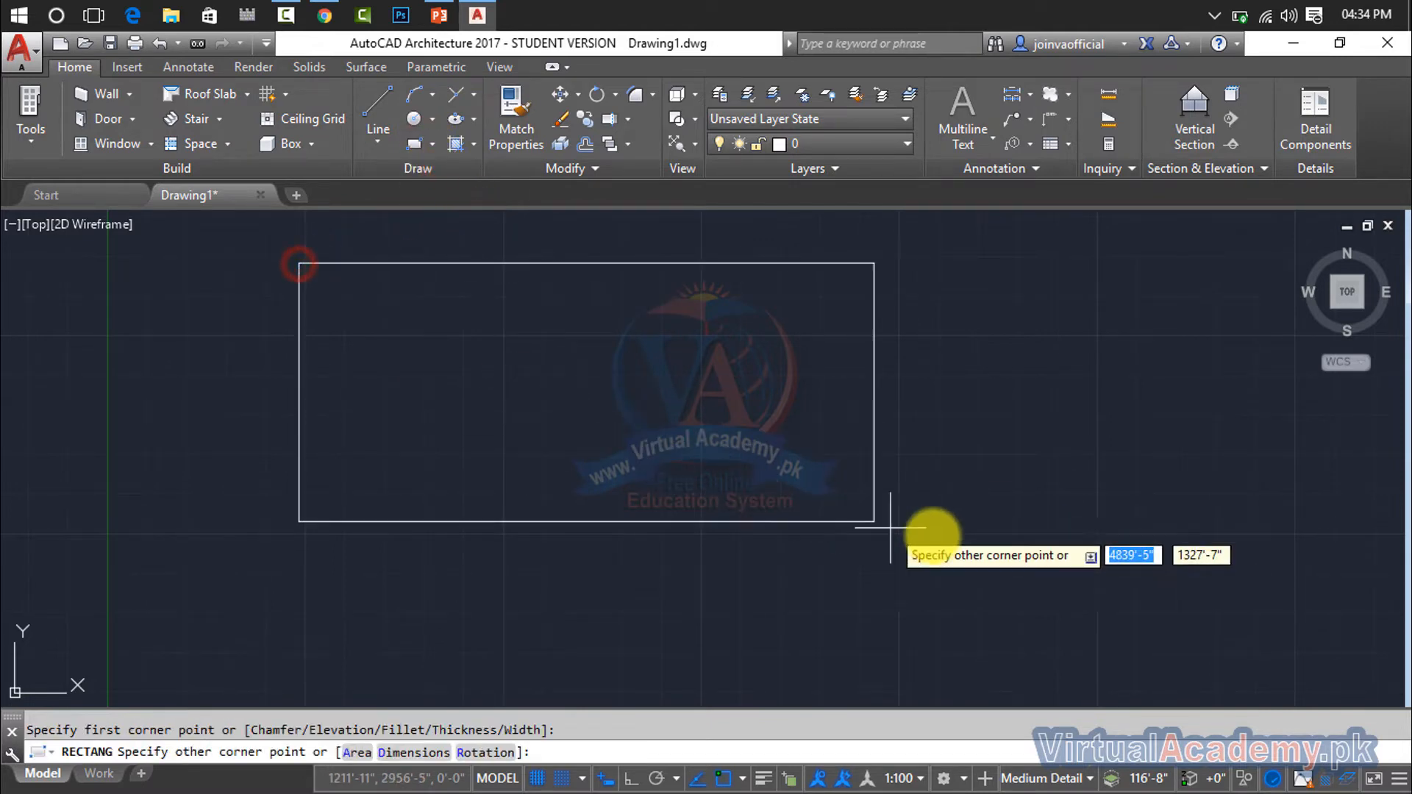
pyautogui.click(995, 662)
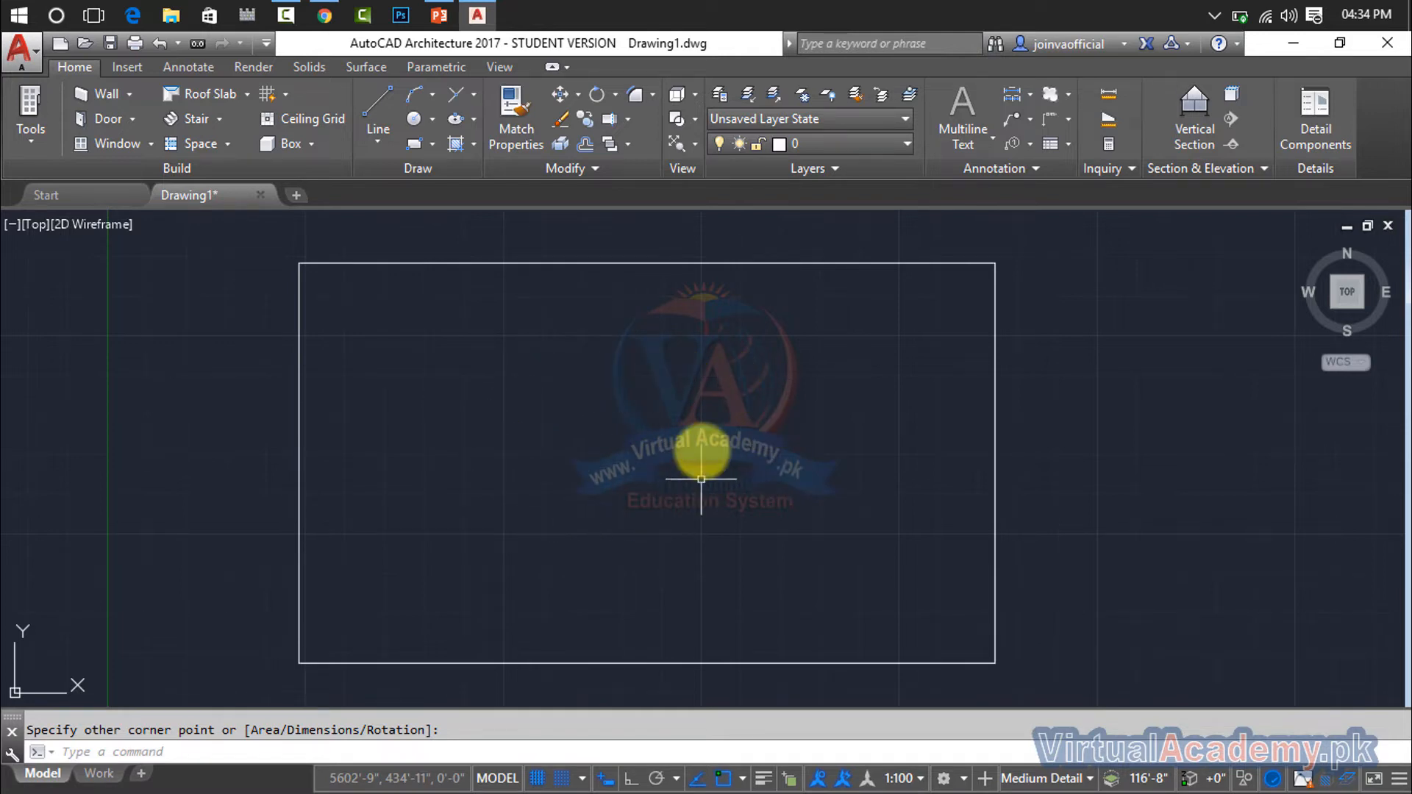
pyautogui.click(589, 263)
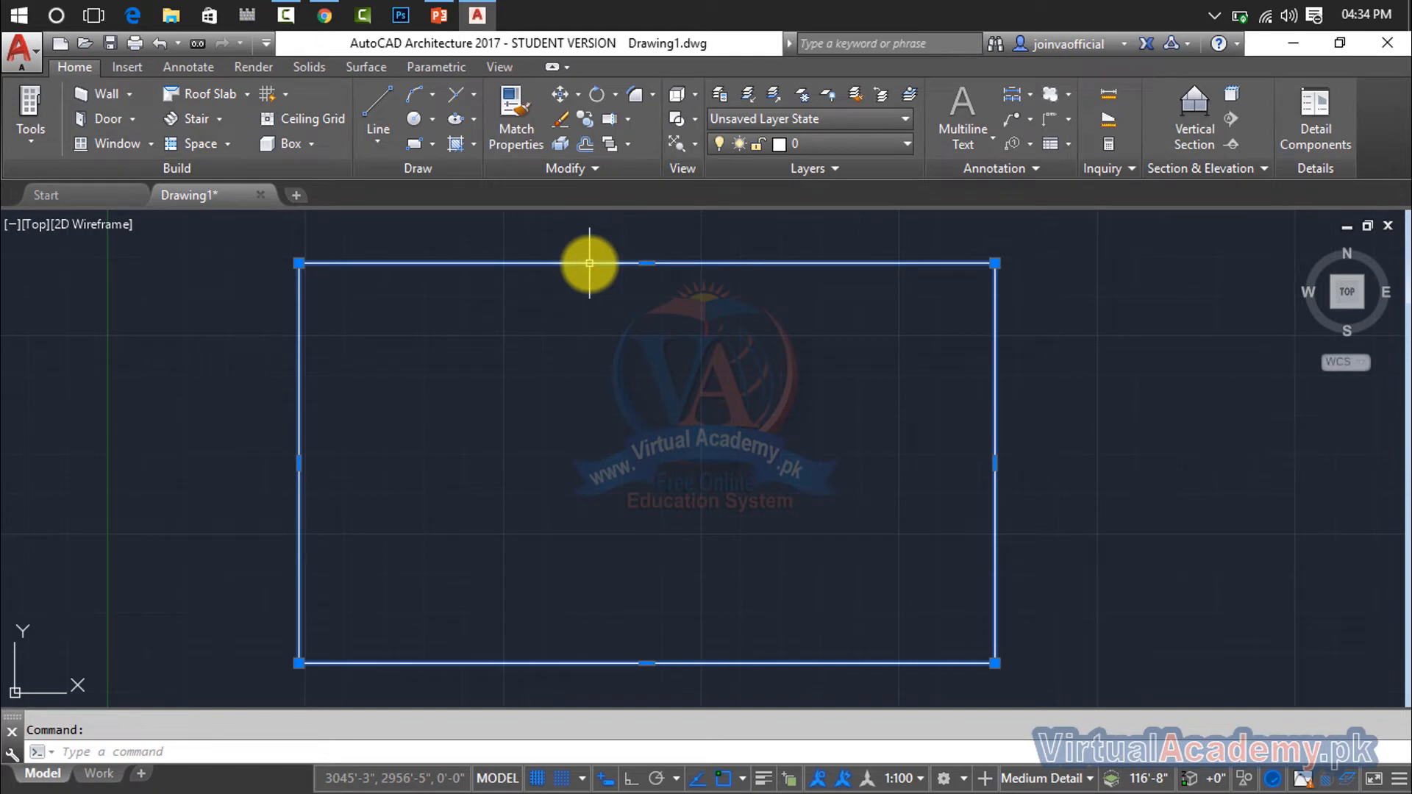
pyautogui.press('Delete')
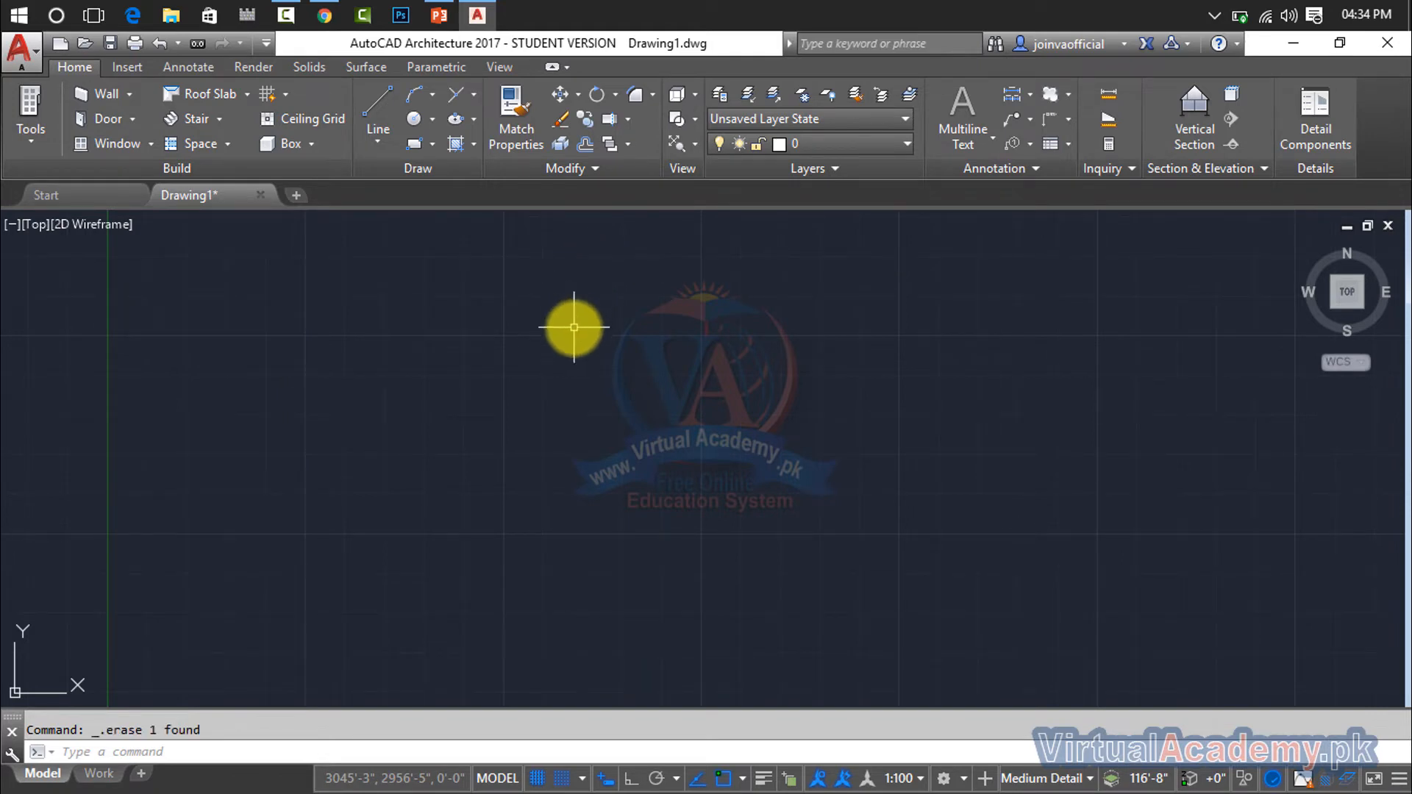
# Start the LIMITS command for model space and accept 0'-0",0'-0" as the lower left corner.
pyautogui.write('I')
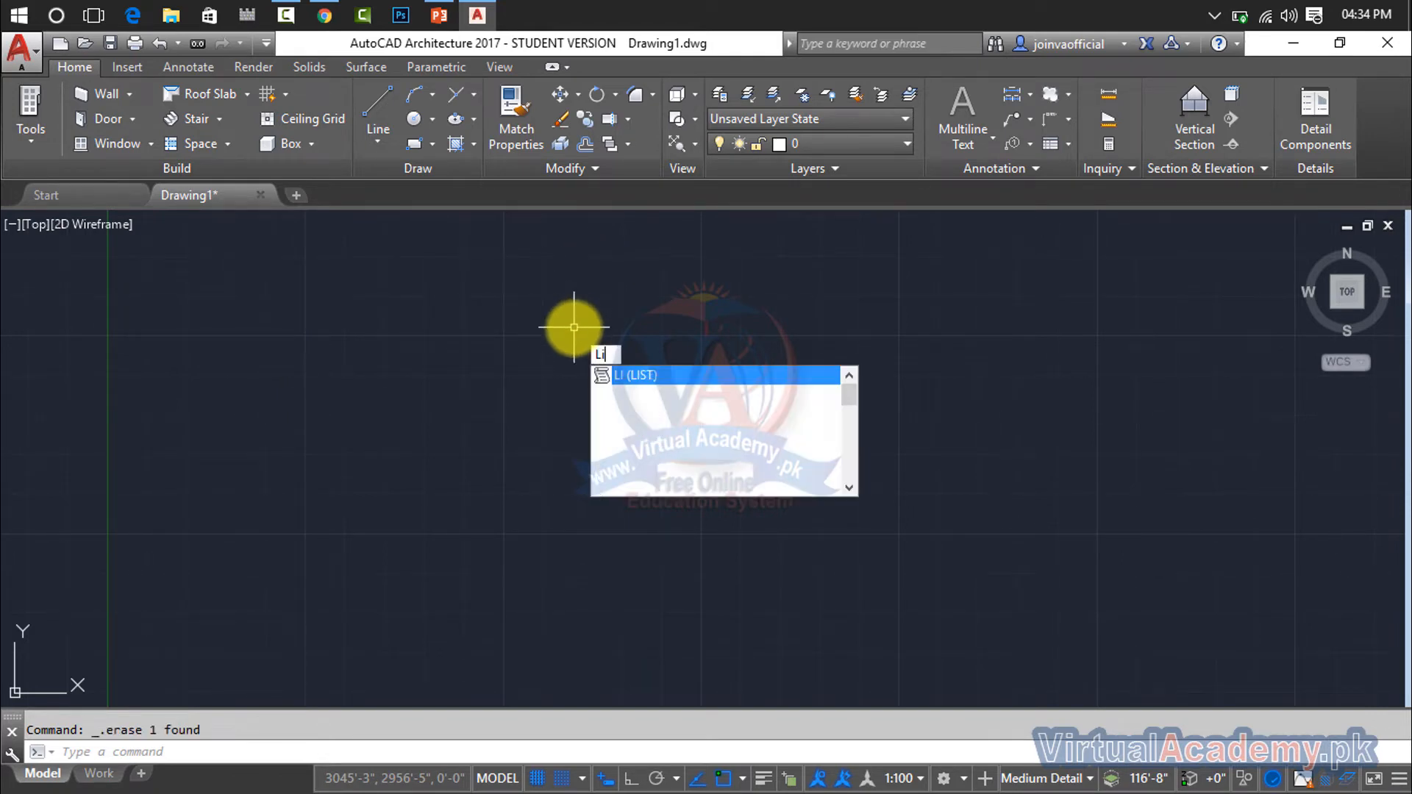
pyautogui.write('MITSS')
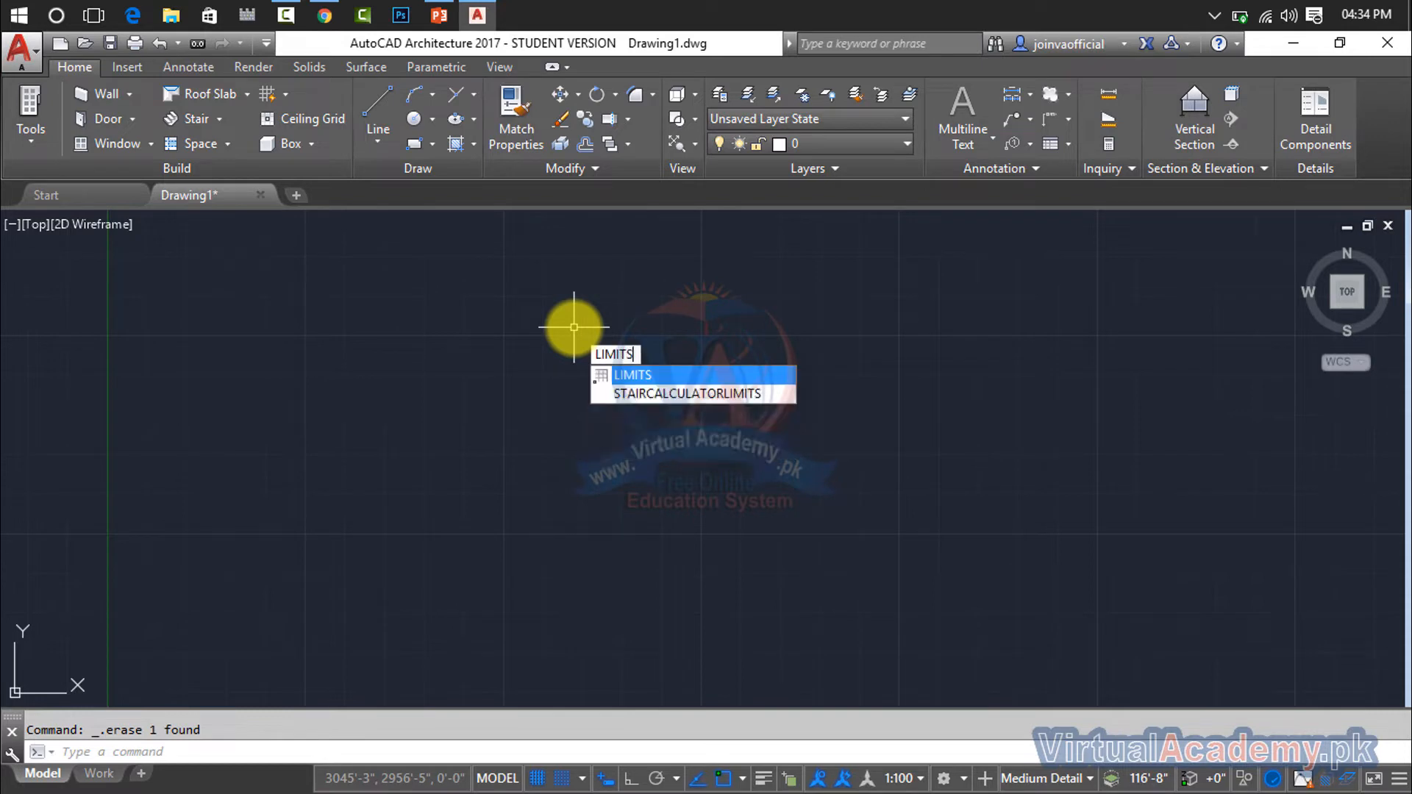
pyautogui.press('Return')
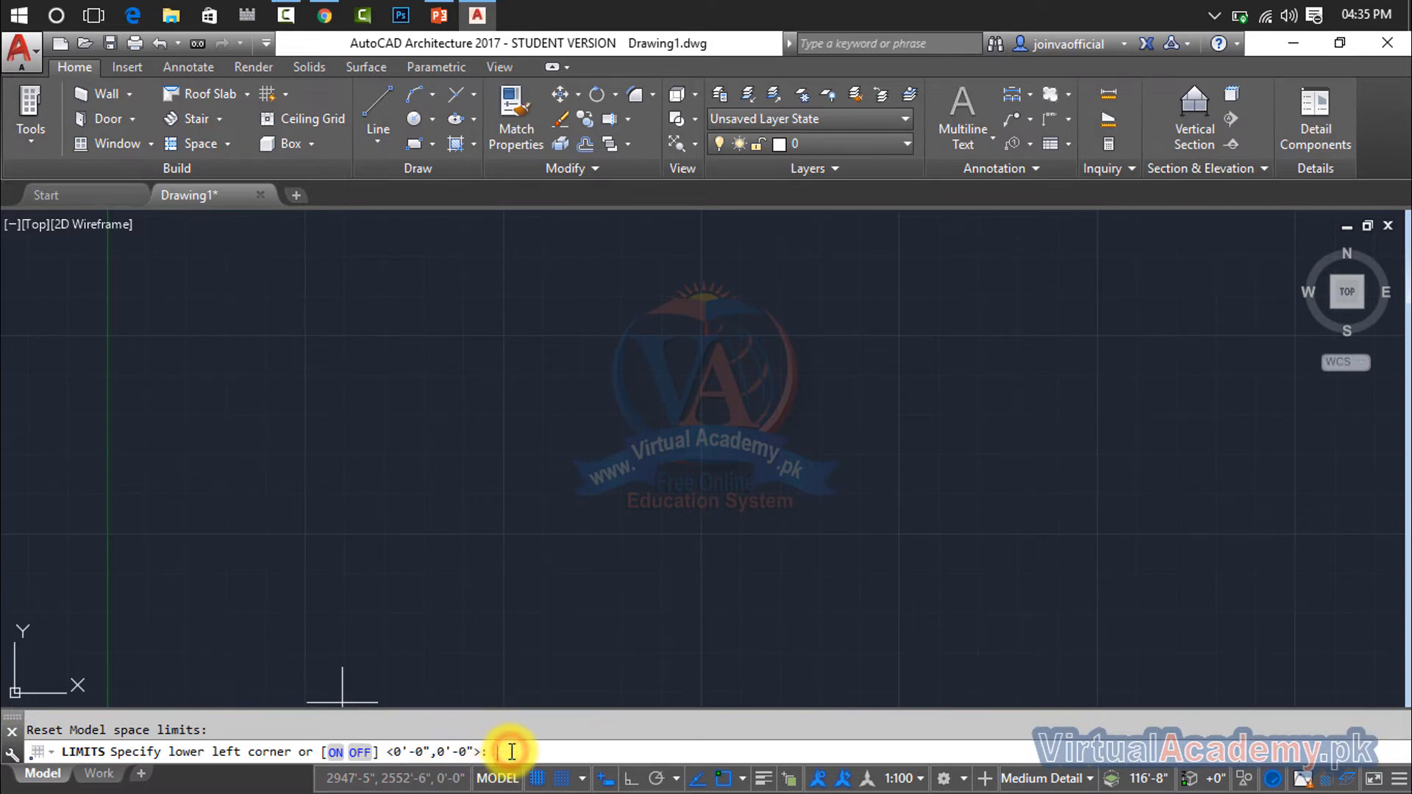
pyautogui.press('Return')
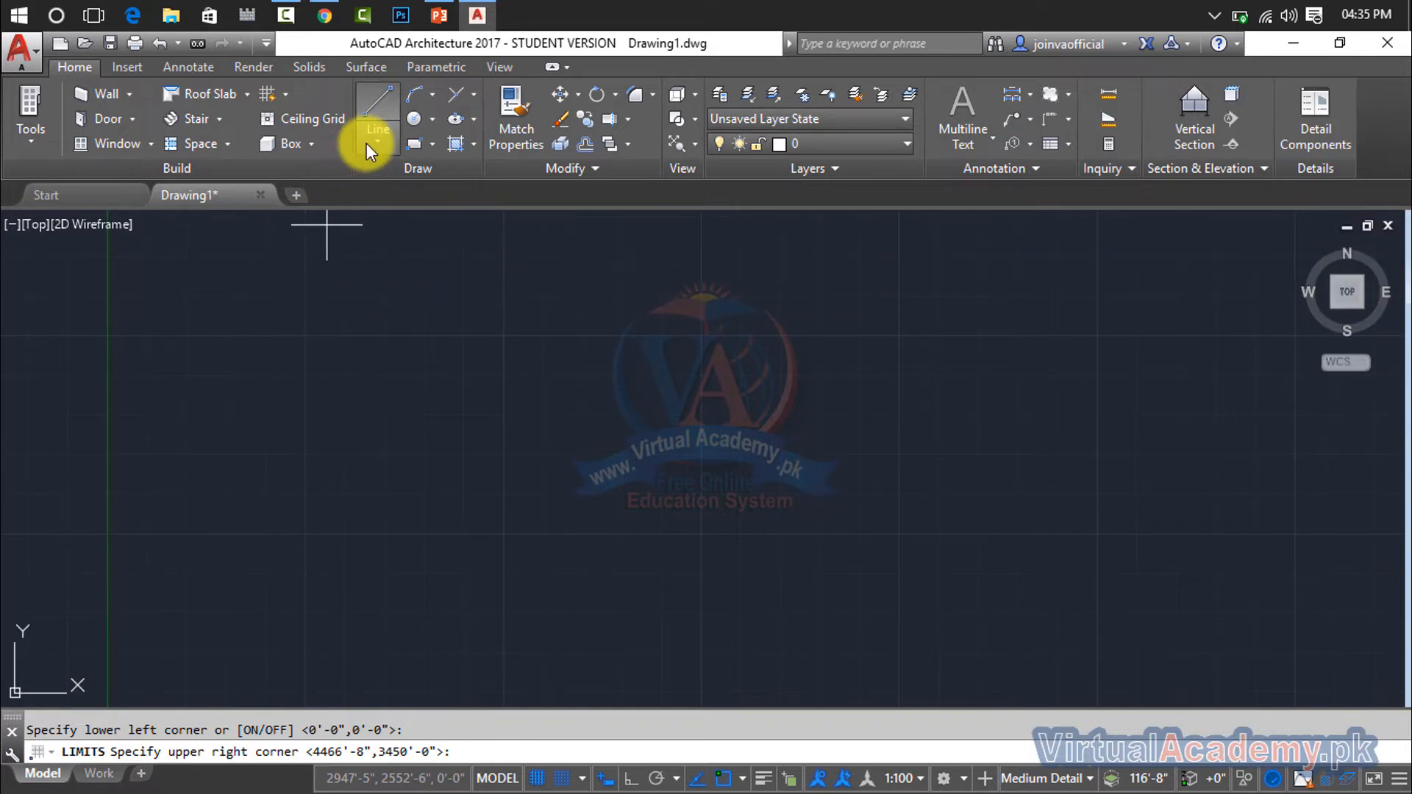
# Draw a sample rectangle about 4247' wide and 2209' high in model space.
pyautogui.click(431, 145)
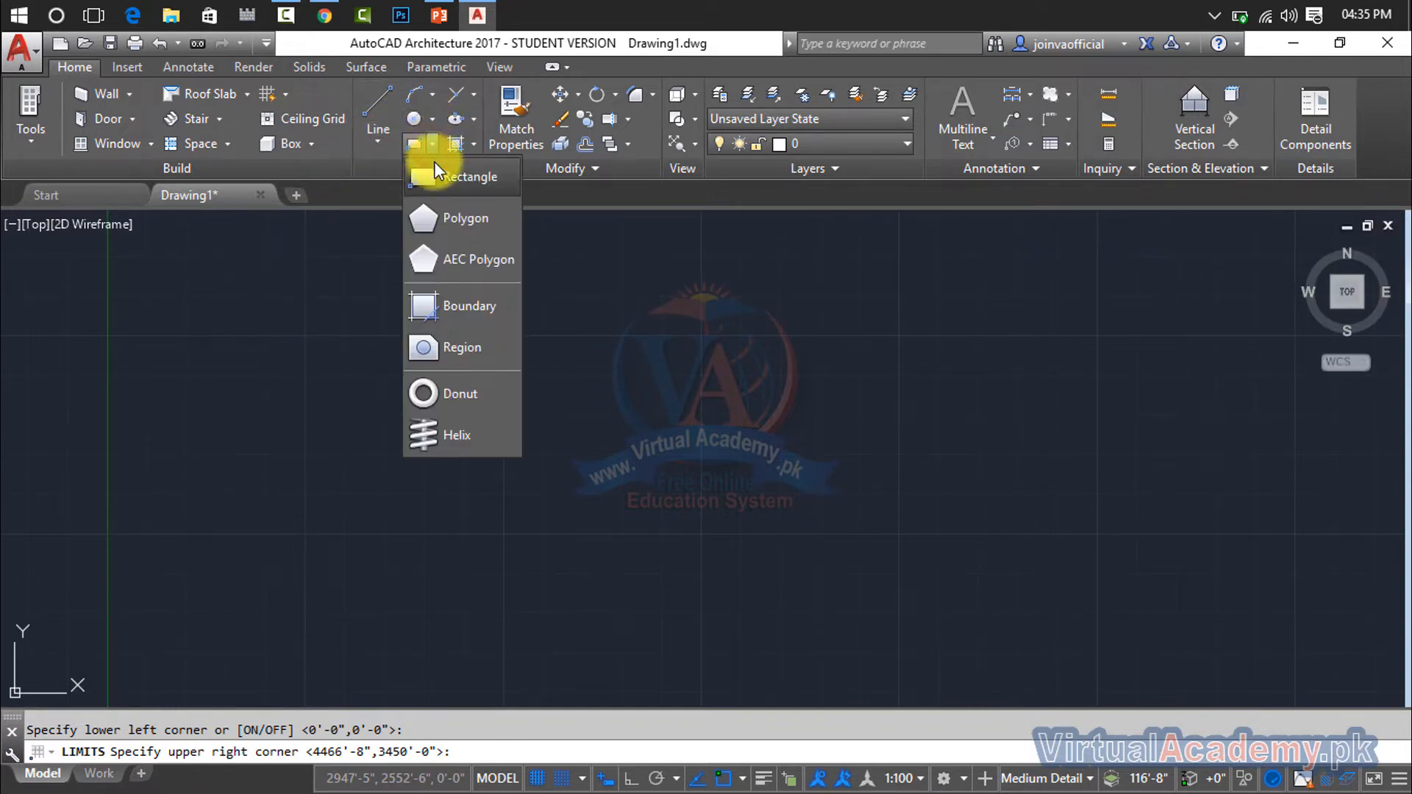
pyautogui.click(432, 180)
pyautogui.click(243, 278)
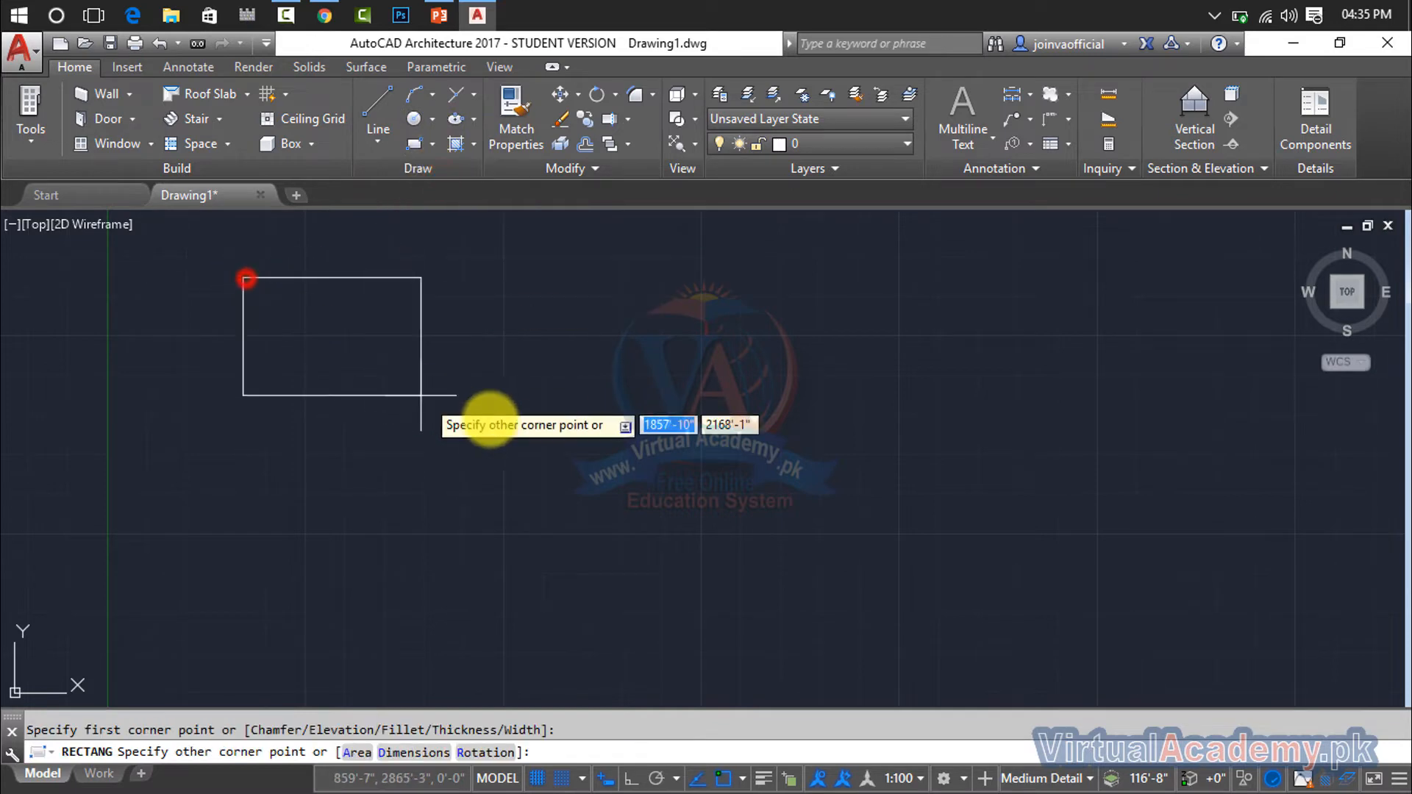
pyautogui.click(916, 629)
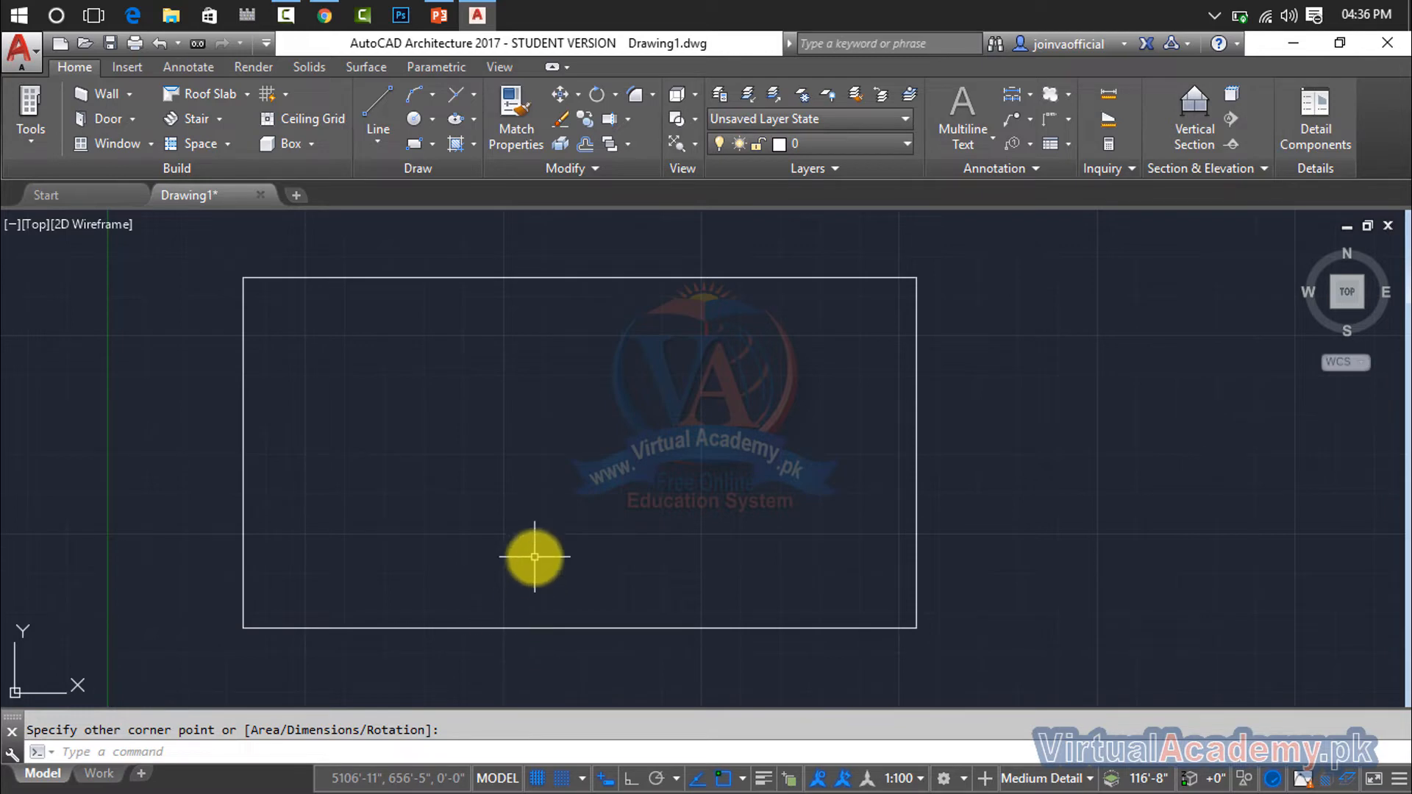
pyautogui.press('Escape')
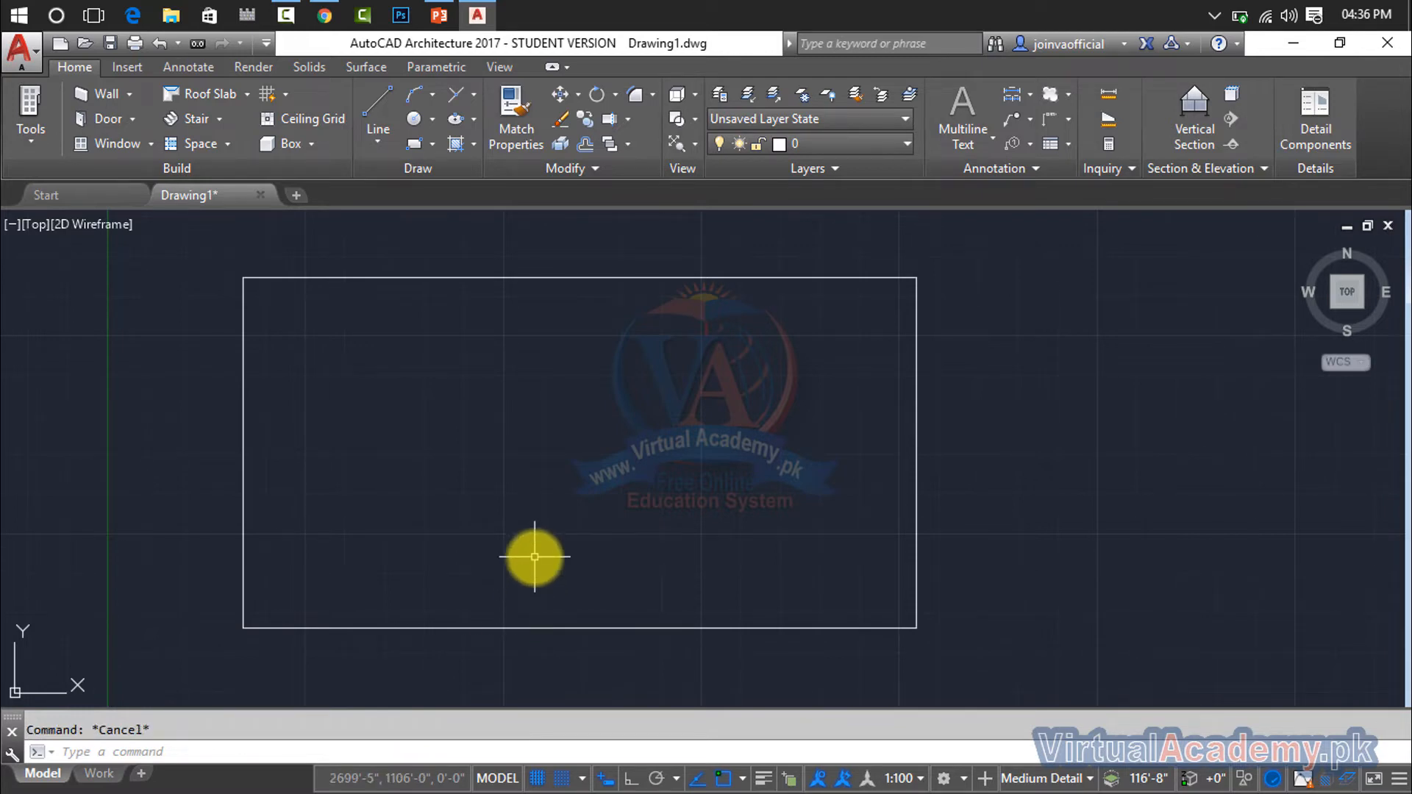
# Set the model space limits with the default 0'-0",0'-0" lower left corner and 100,100 as the upper right corner.
pyautogui.write('limits')
pyautogui.press('Return')
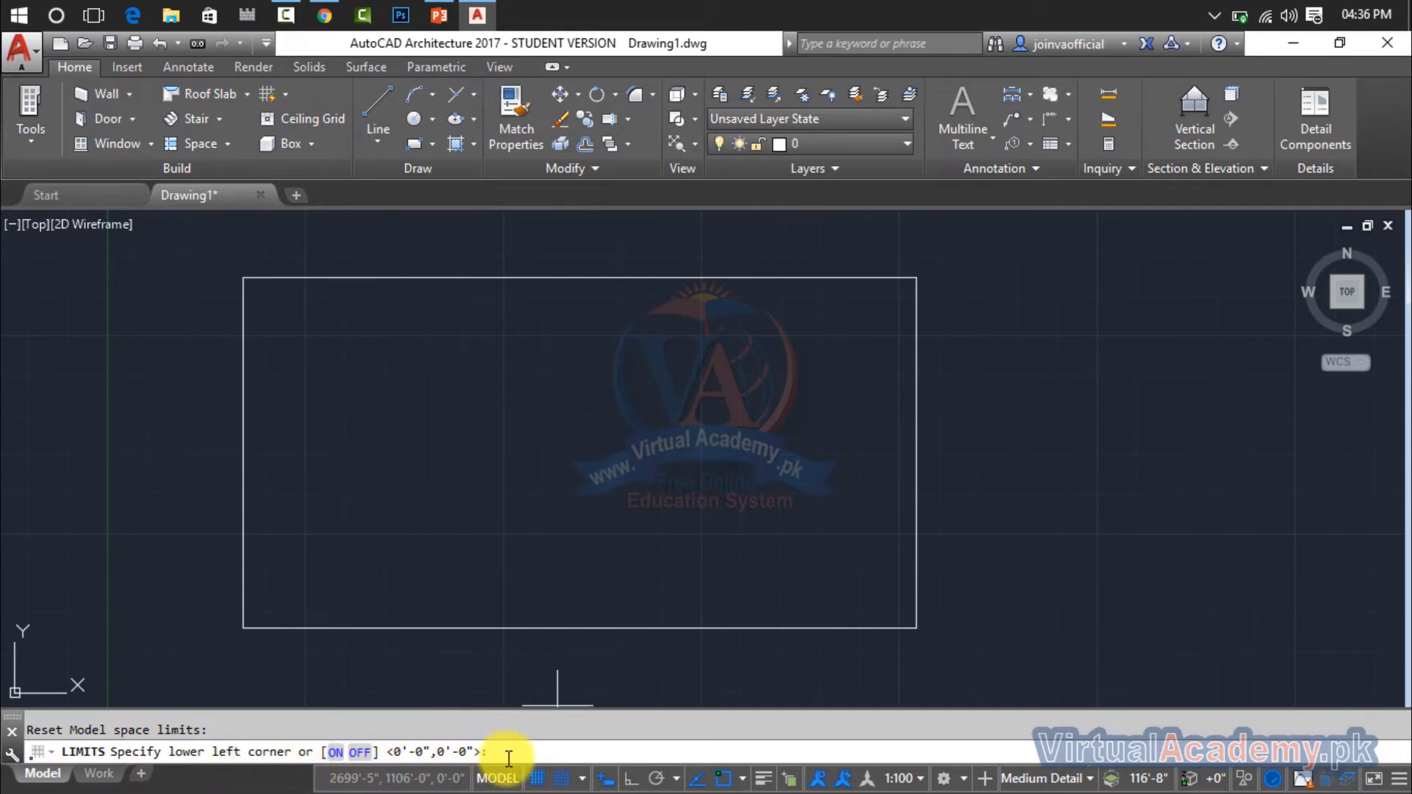
pyautogui.press('Return')
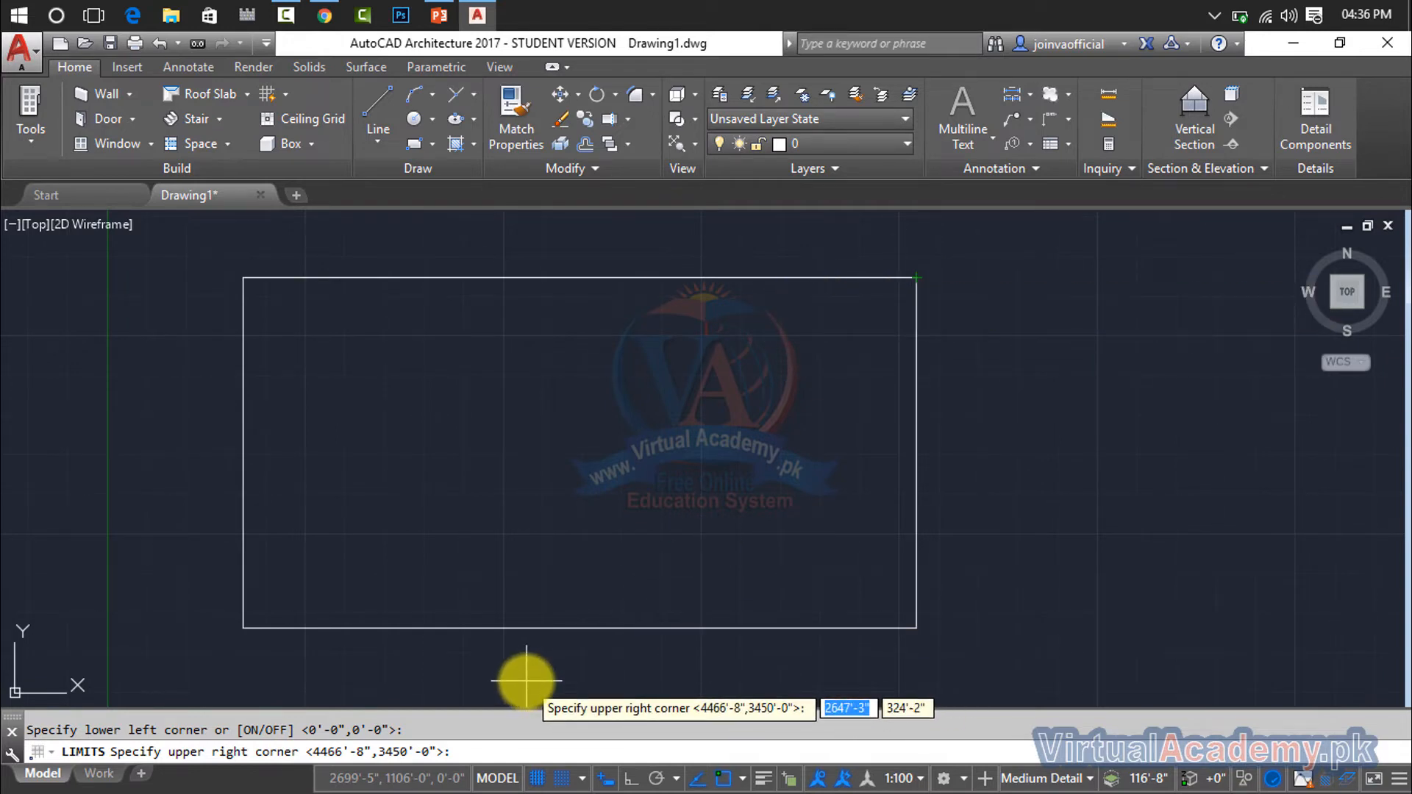
pyautogui.write('100')
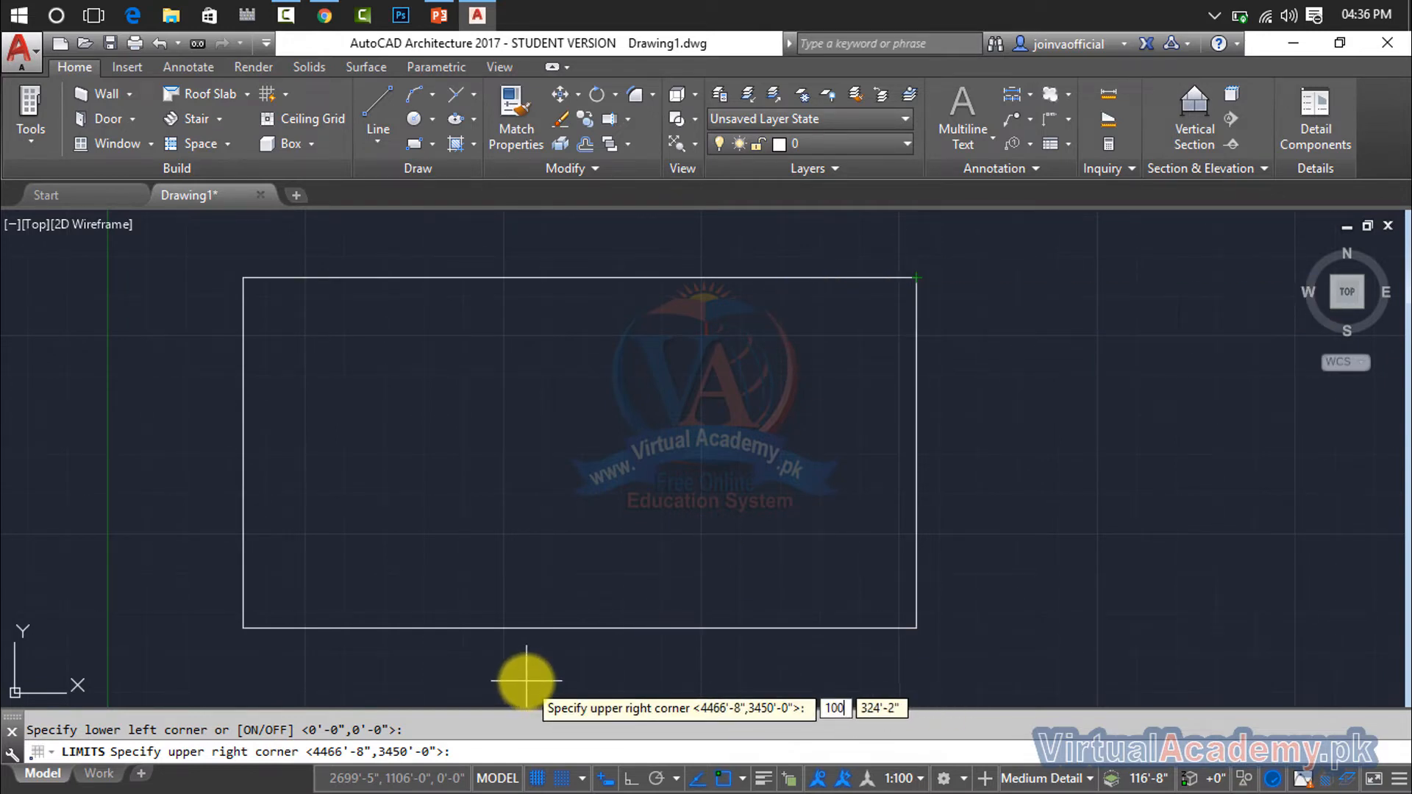
pyautogui.press('Tab')
pyautogui.write('1')
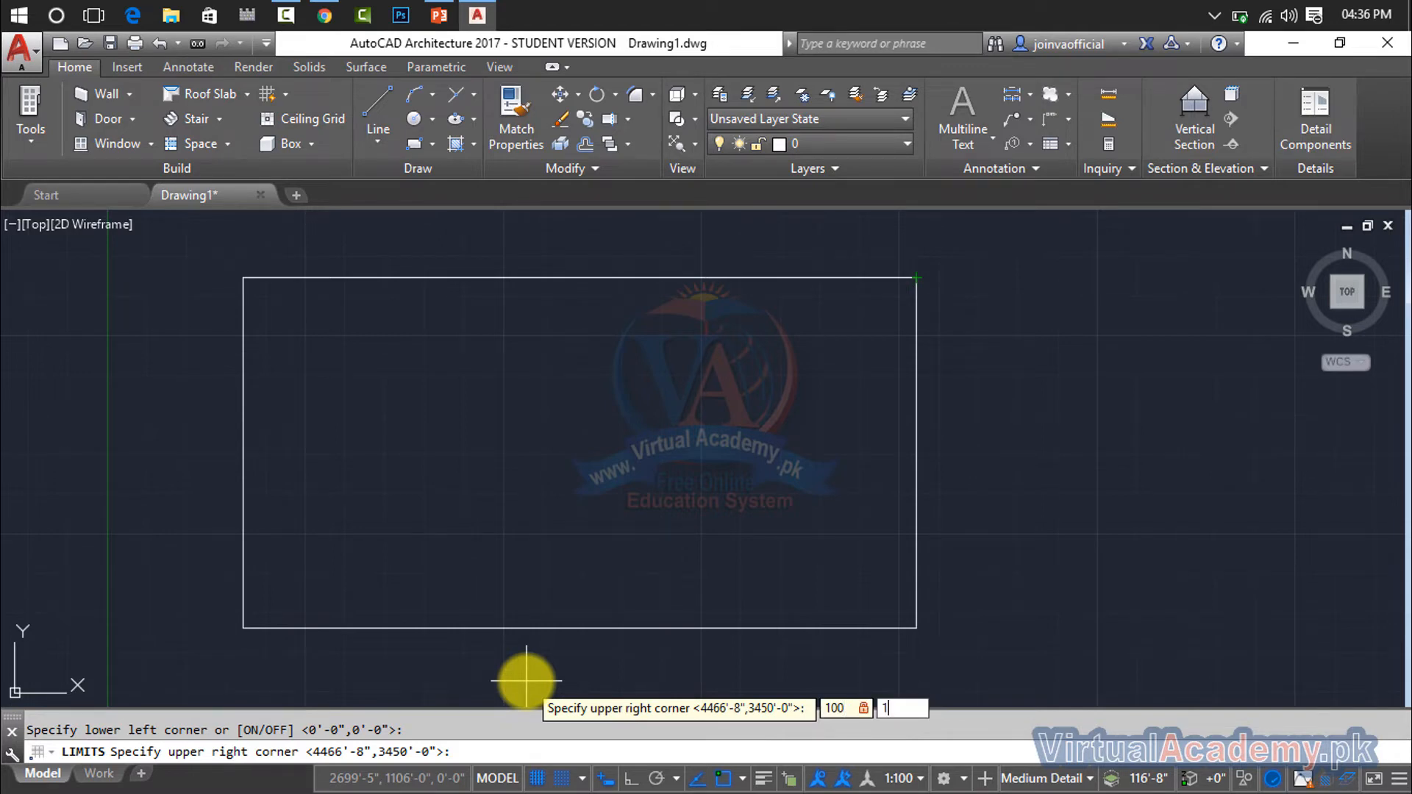
pyautogui.write('00')
pyautogui.press('Return')
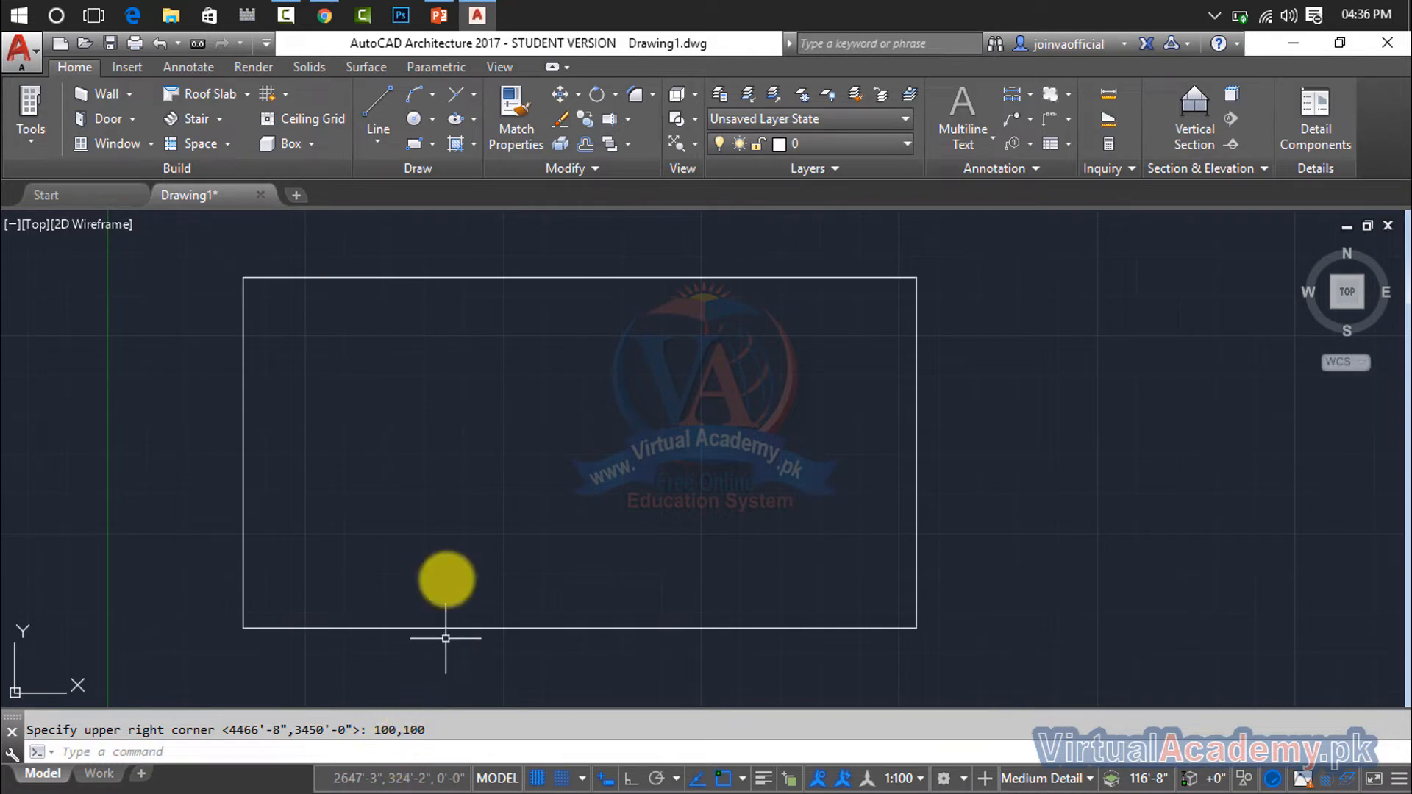
# Rerun the LIMITS command to check the stored corner values, accepting both as they are.
pyautogui.press('Return')
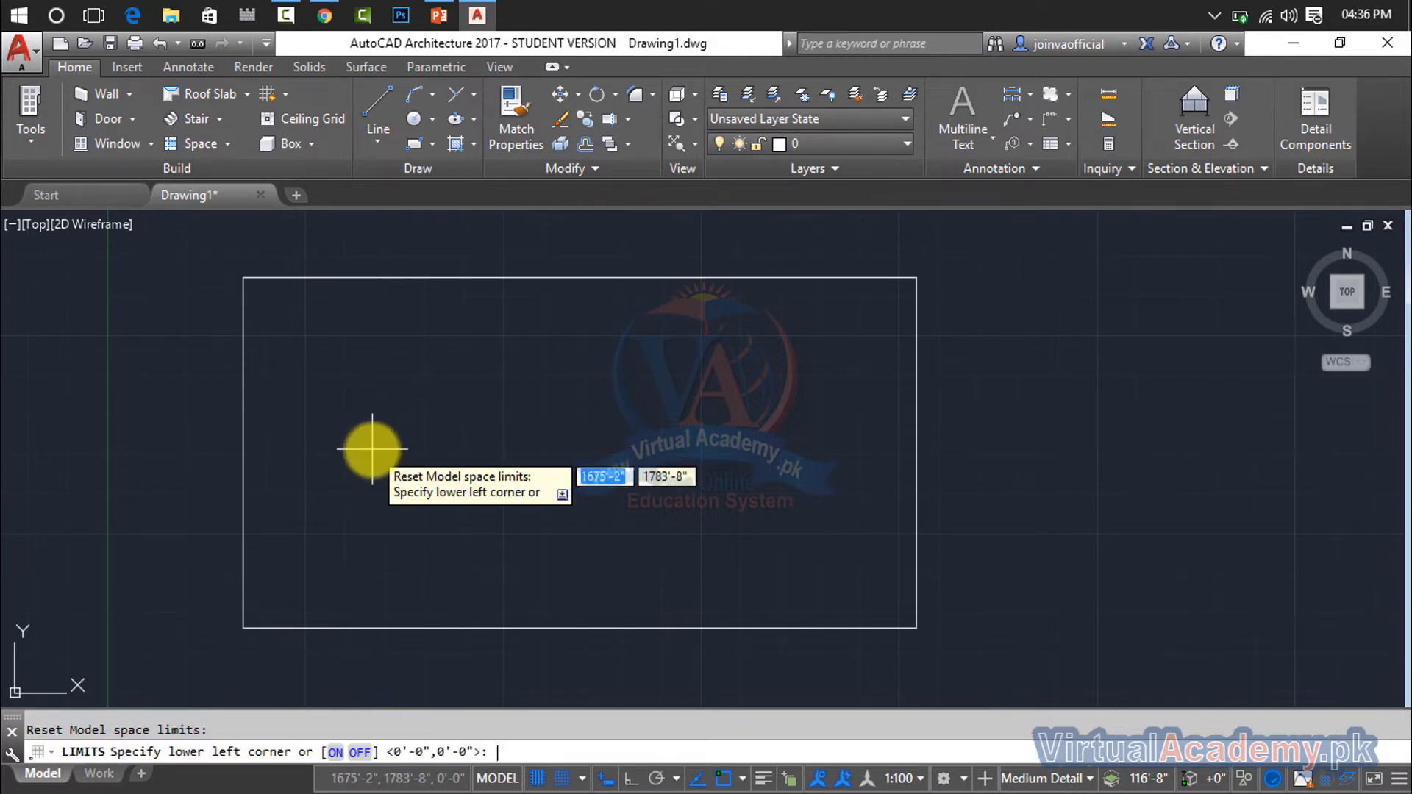
pyautogui.press('Return')
pyautogui.press('Return')
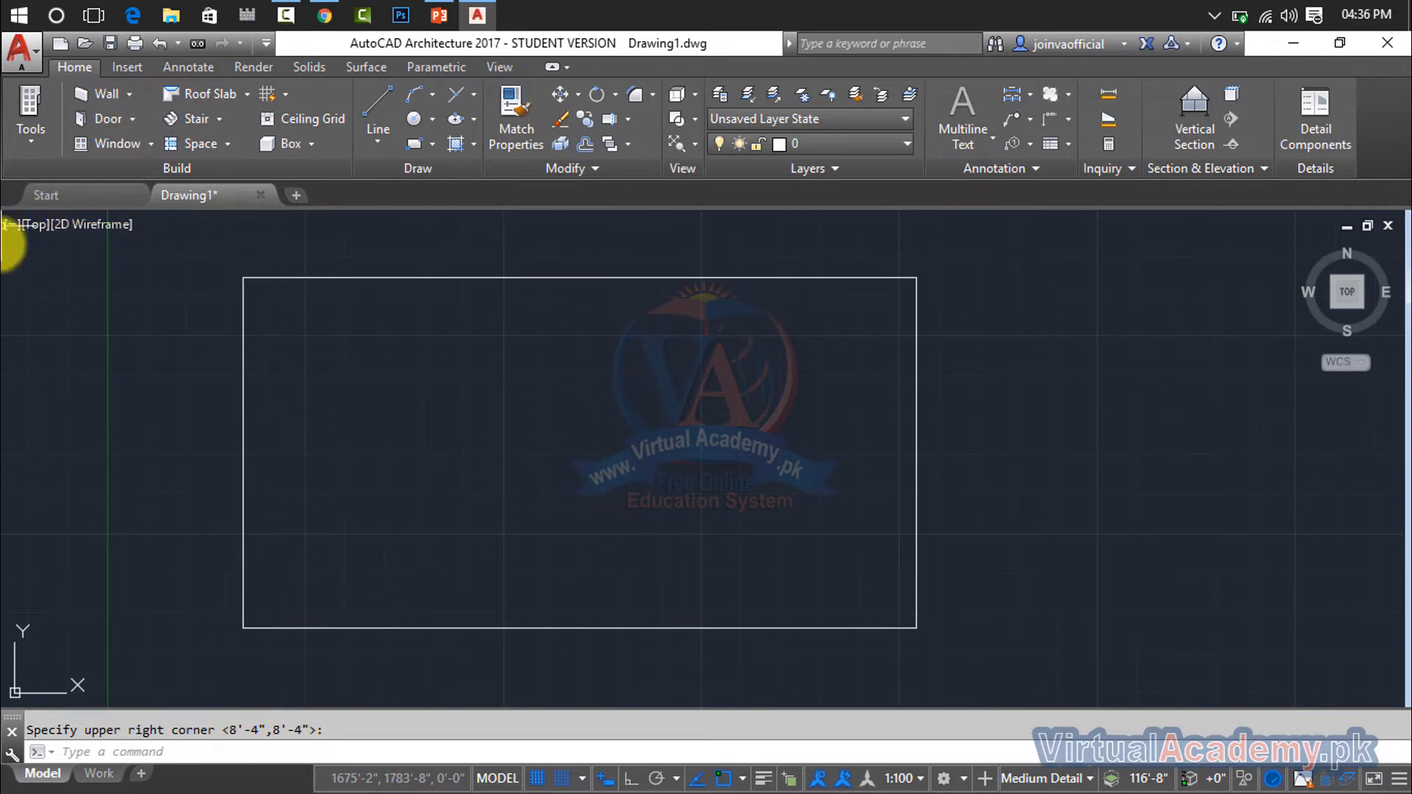
# Erase the sample rectangle from model space.
pyautogui.click(608, 276)
pyautogui.click(607, 280)
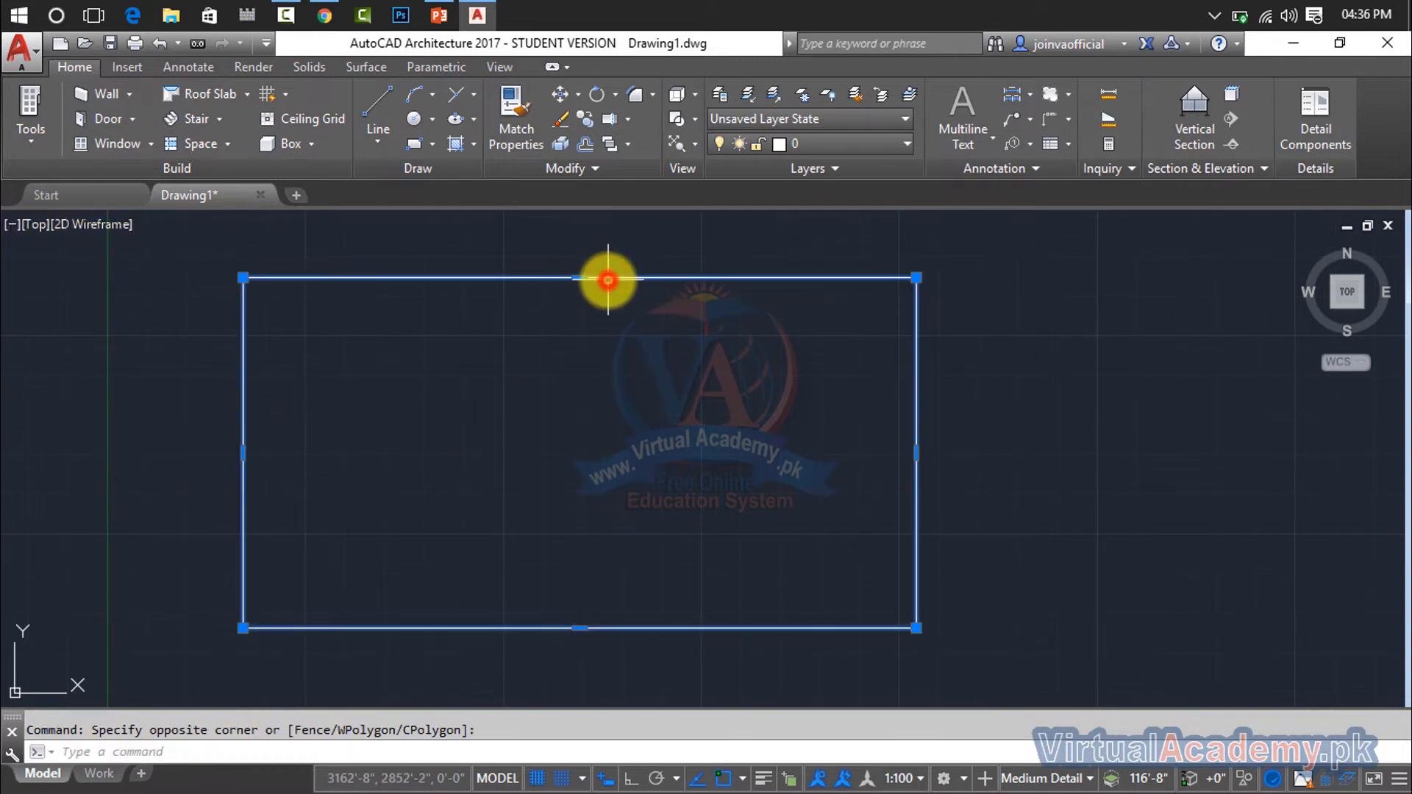
pyautogui.press('Delete')
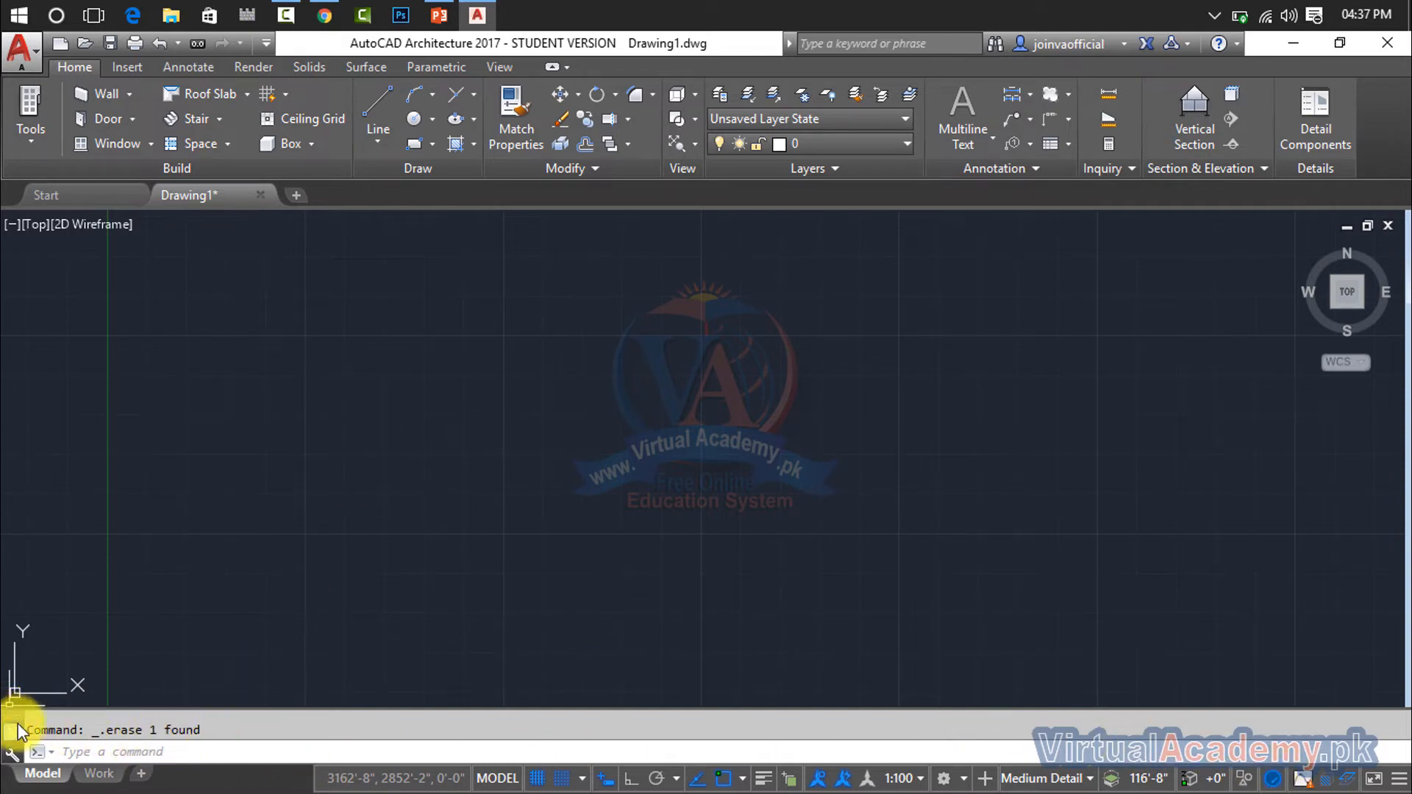
# Check the list of recent commands, and open the Windows On-Screen Keyboard to view its keys before closing it.
pyautogui.click(51, 753)
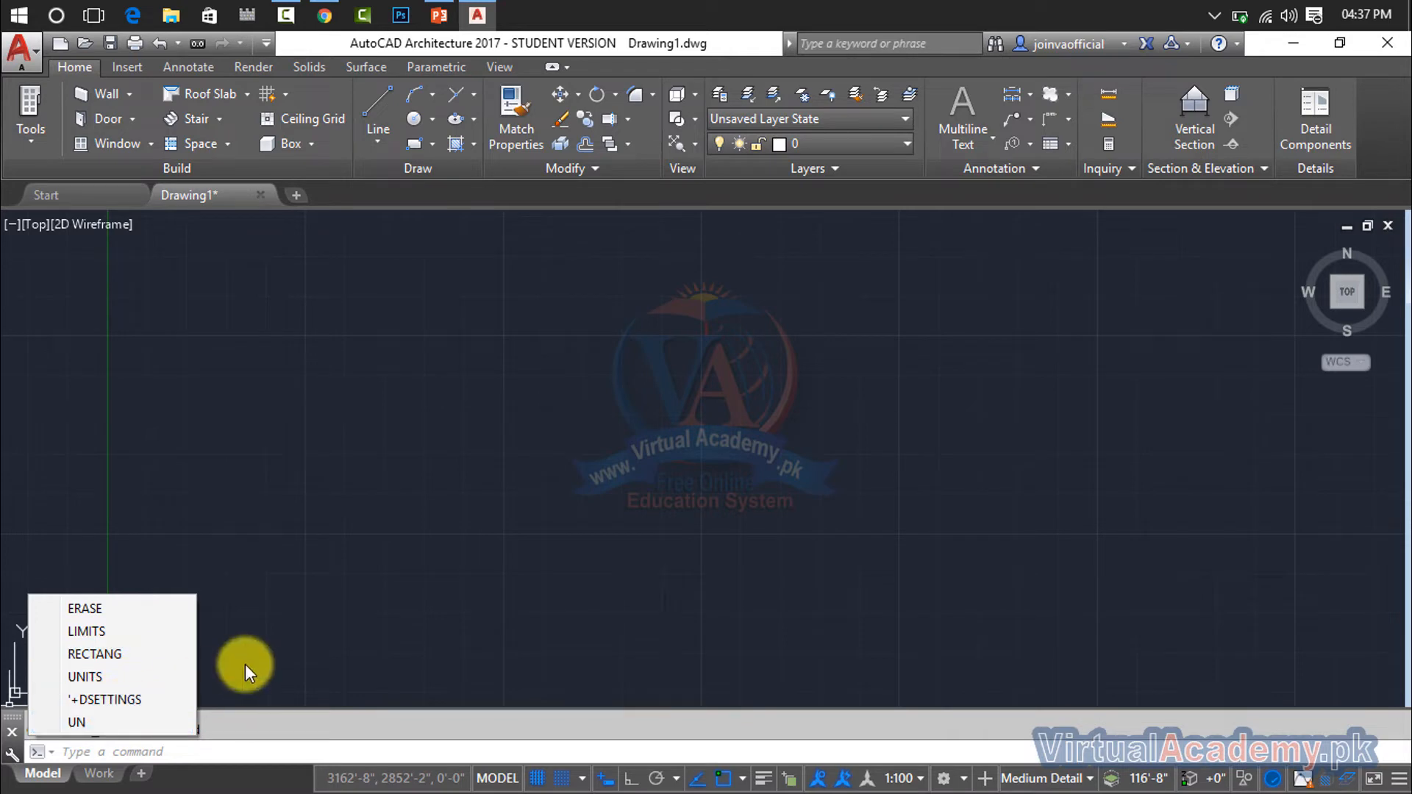
pyautogui.click(270, 728)
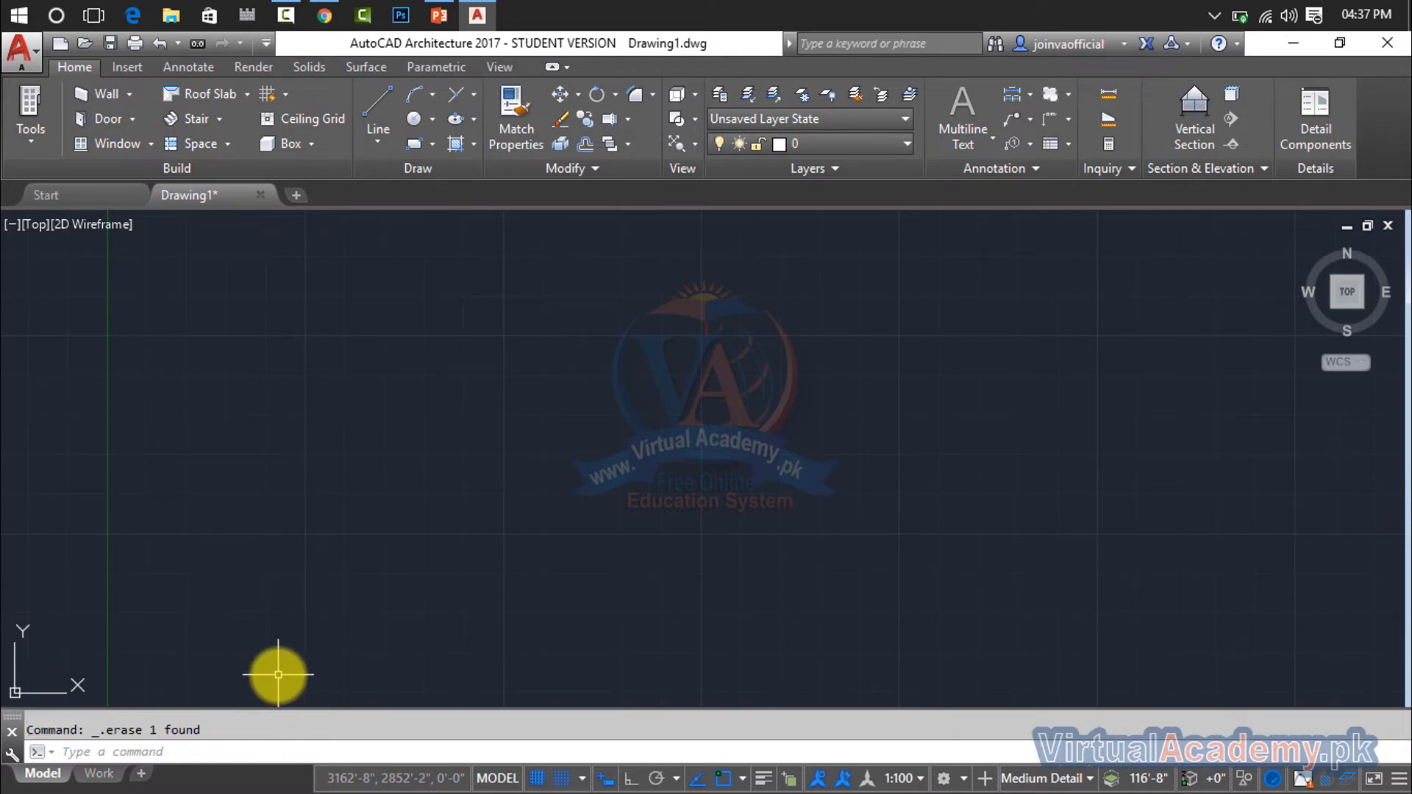
pyautogui.press('super')
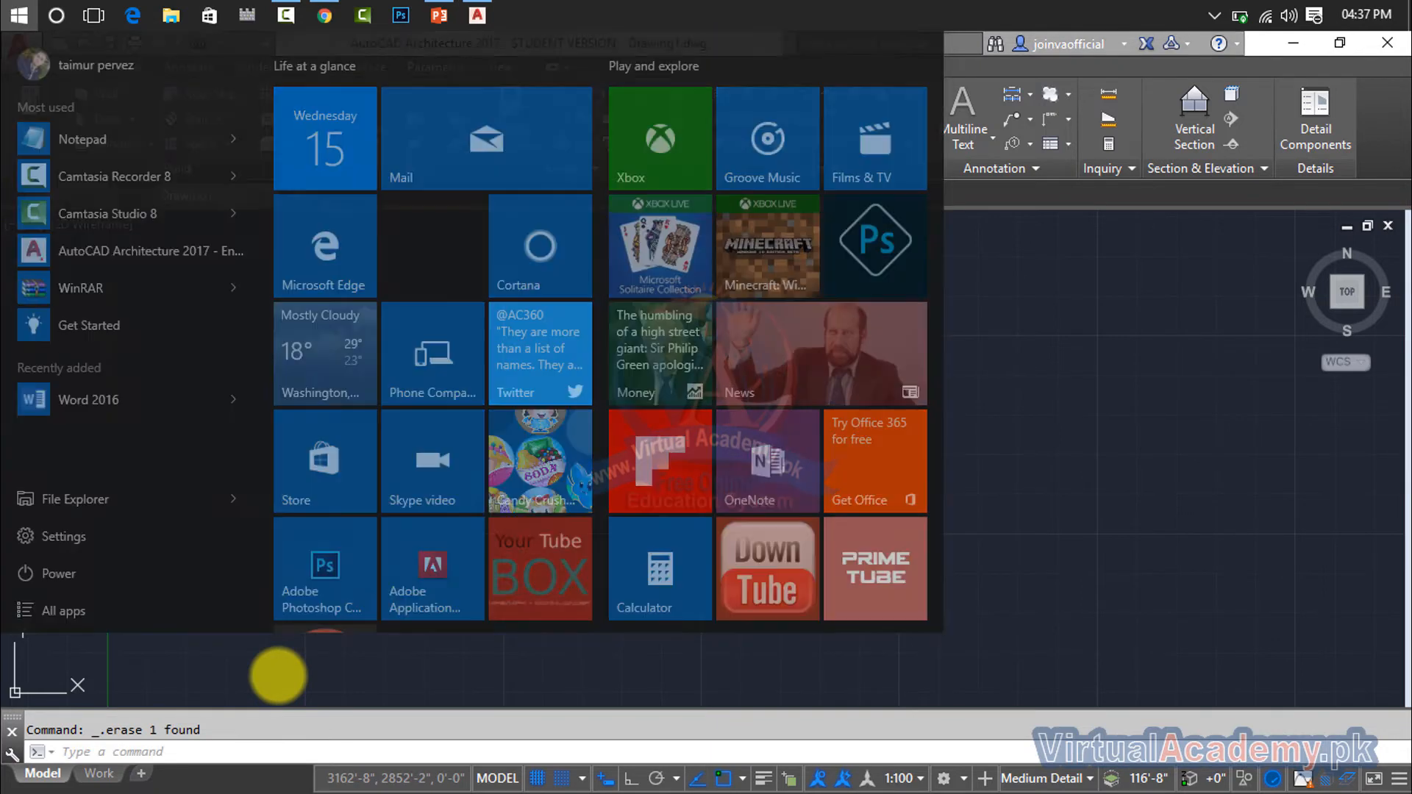
pyautogui.write('onsc')
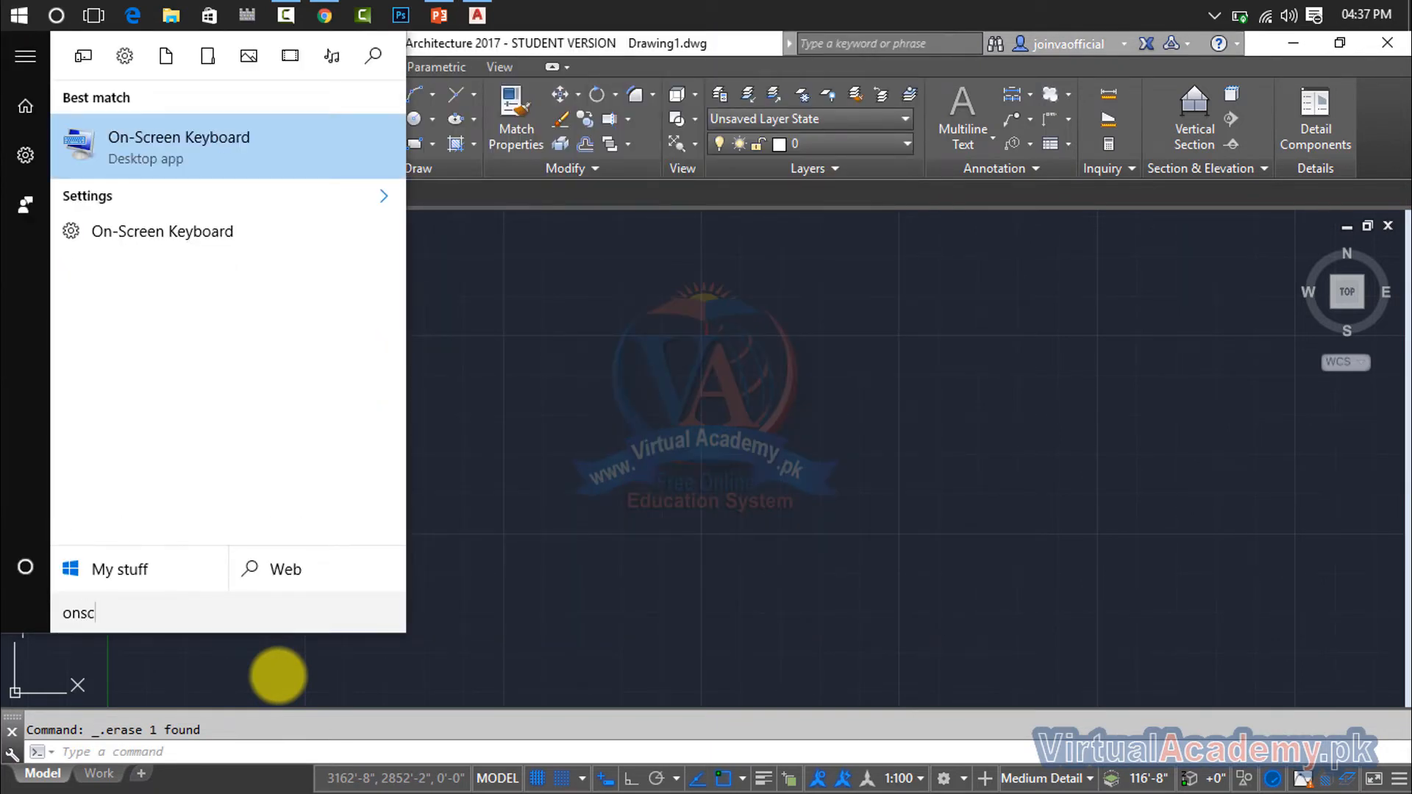
pyautogui.press('Return')
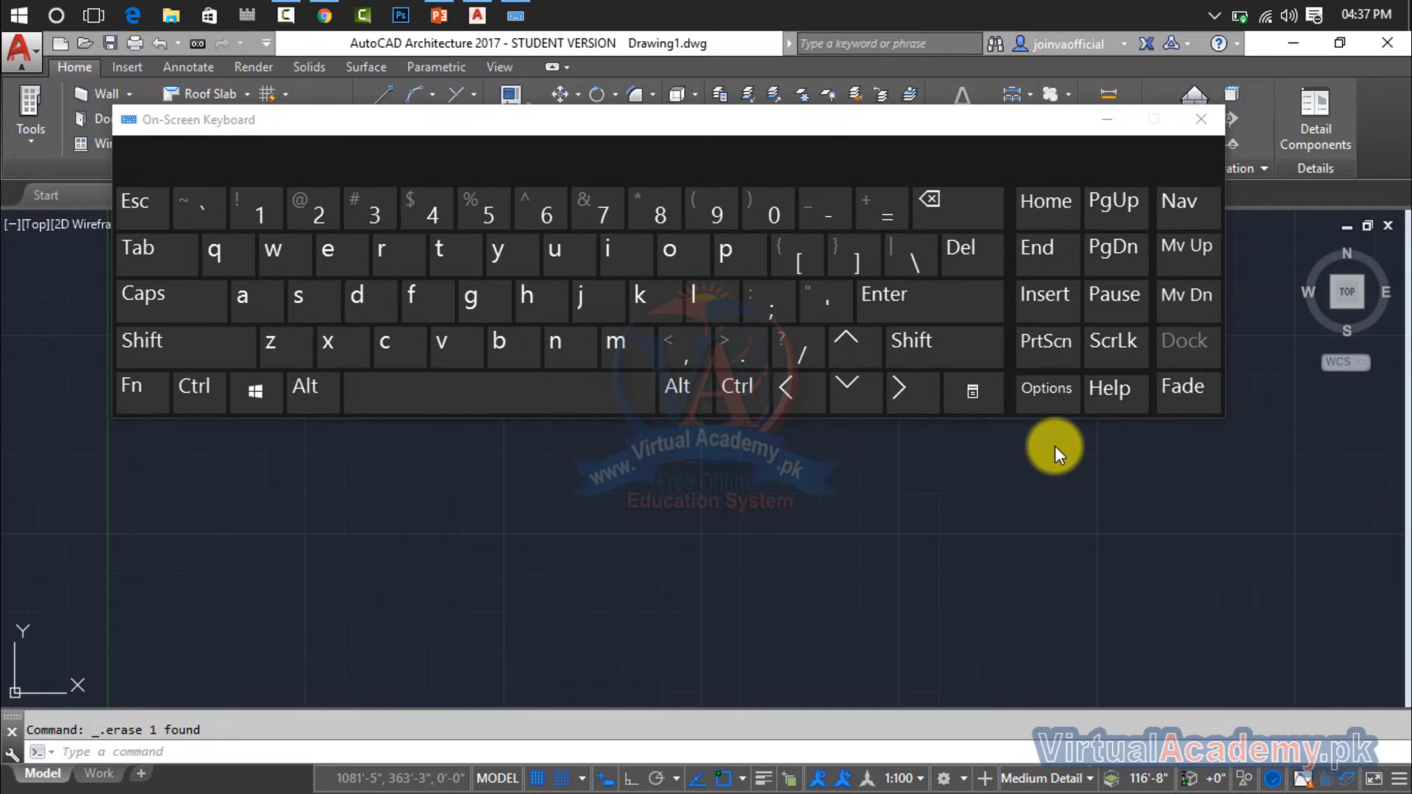
pyautogui.click(1200, 118)
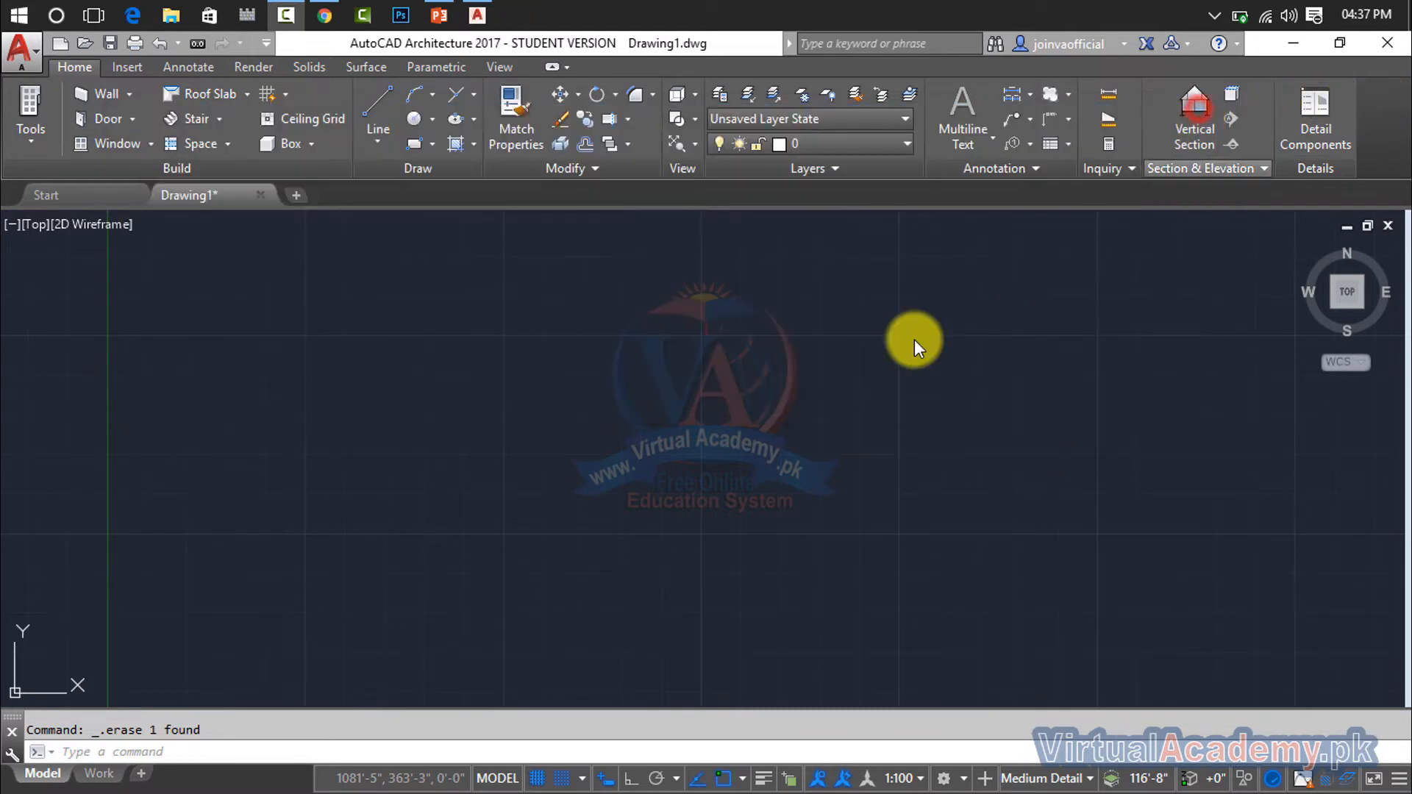
pyautogui.click(361, 746)
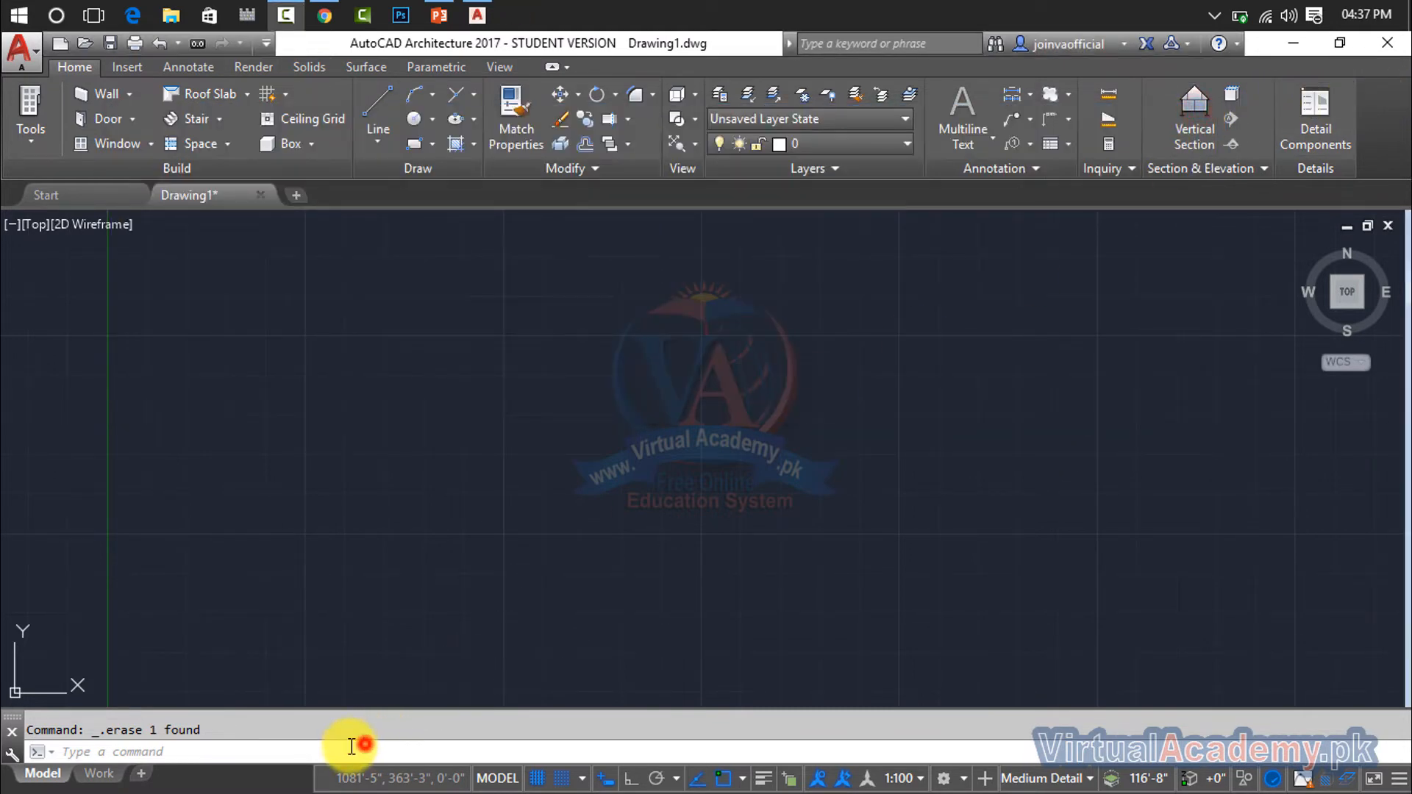
pyautogui.click(129, 745)
pyautogui.press('Escape')
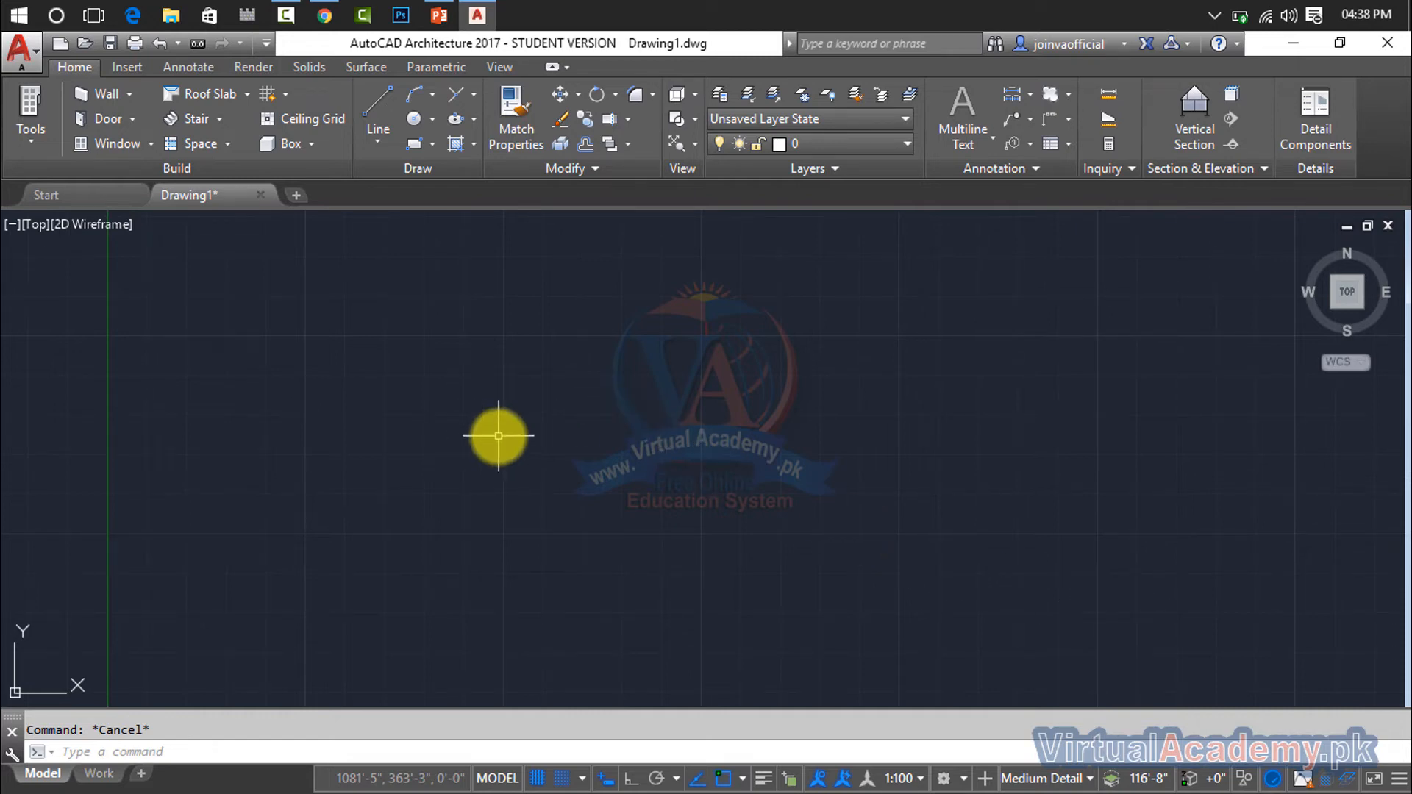
# Zoom to All to show the drawing limits and inspect the area around the origin.
pyautogui.write('z')
pyautogui.press('Return')
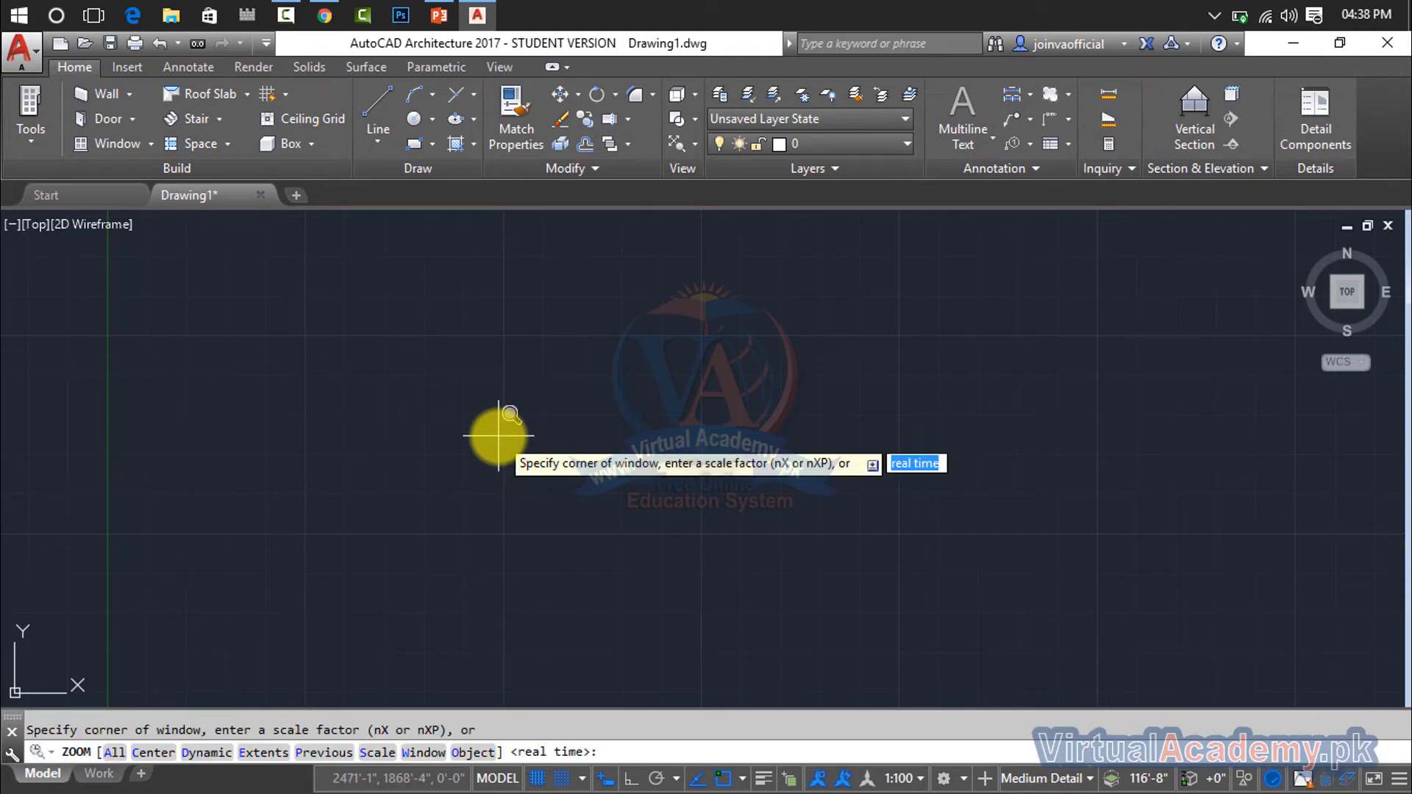
pyautogui.write('a')
pyautogui.press('Return')
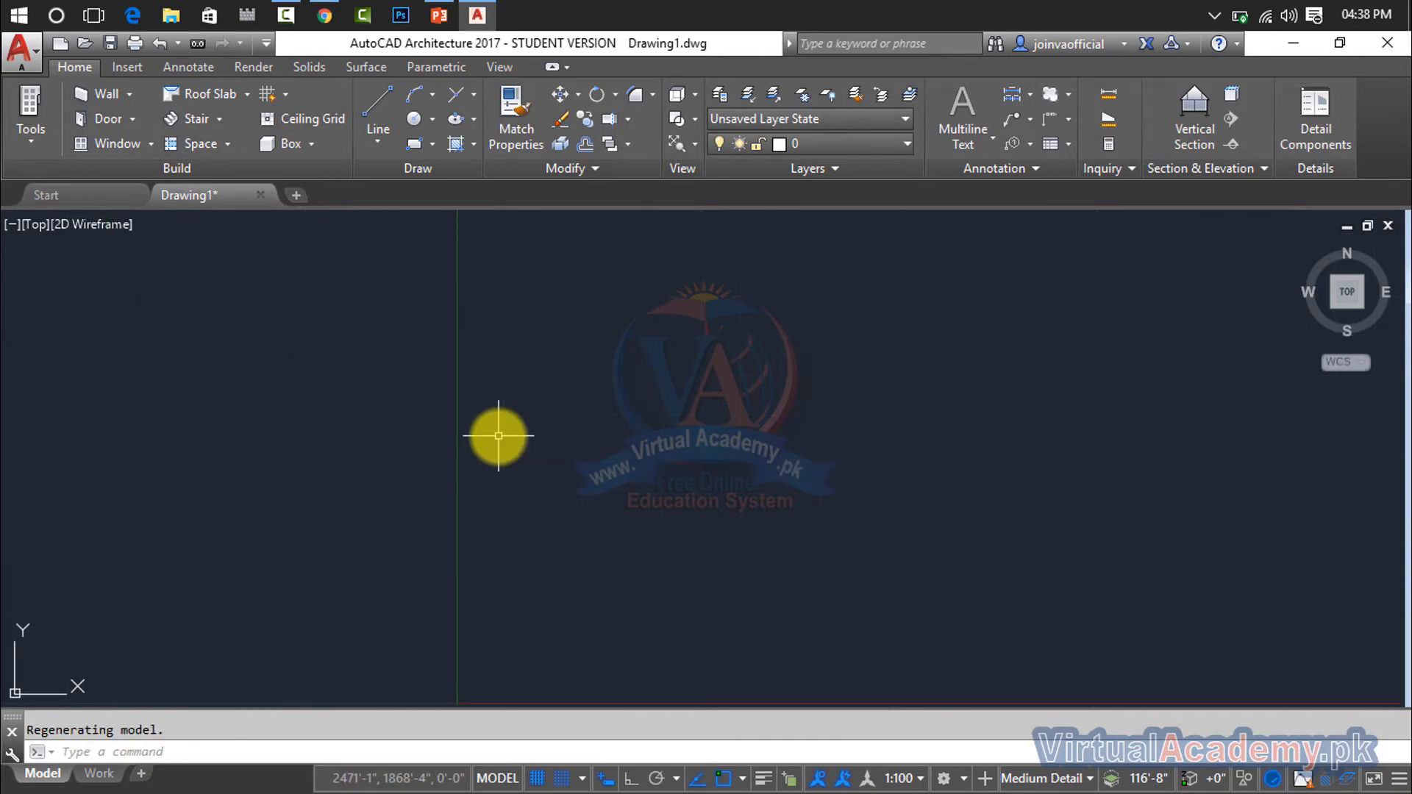
pyautogui.scroll(-8, 488, 402)
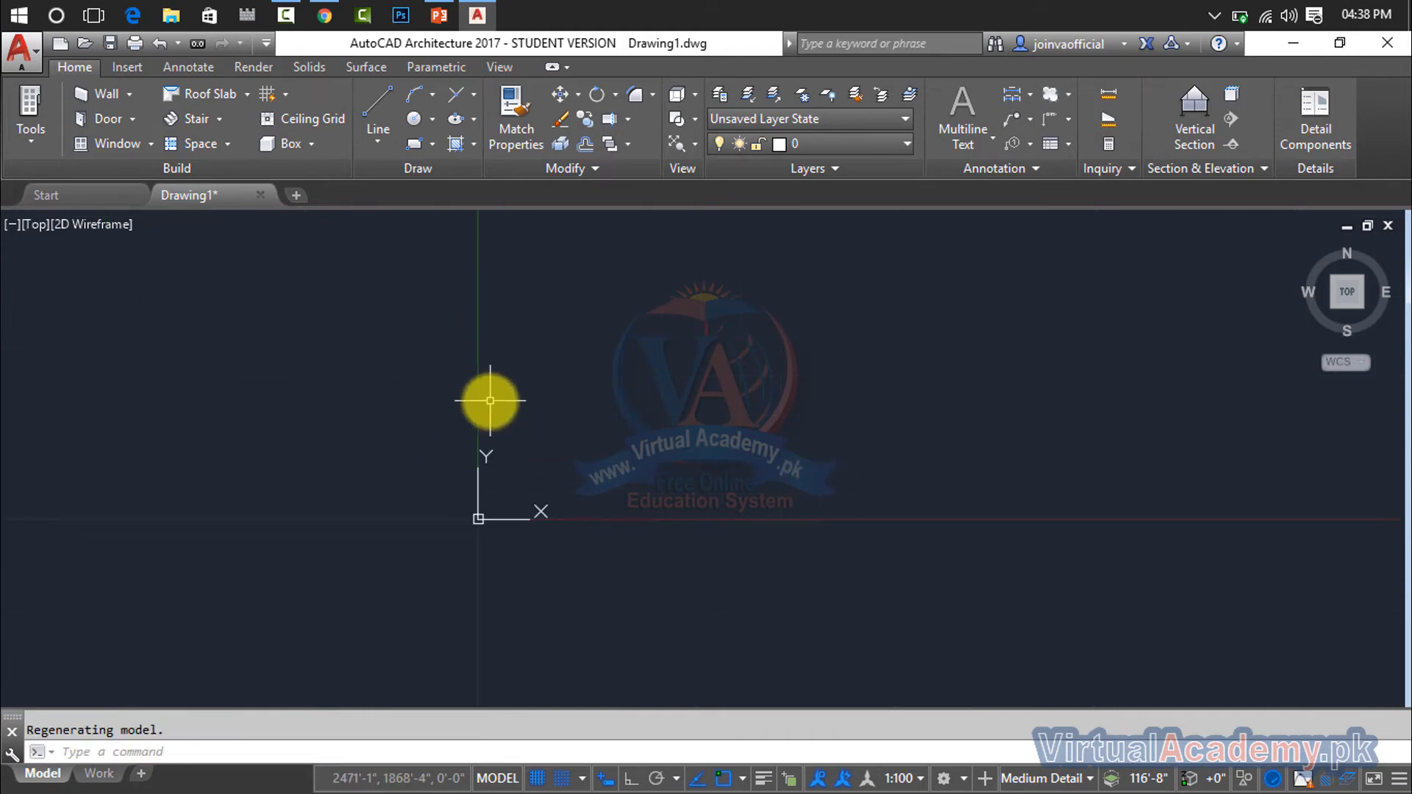
pyautogui.scroll(-12, 490, 402)
pyautogui.scroll(10, 491, 401)
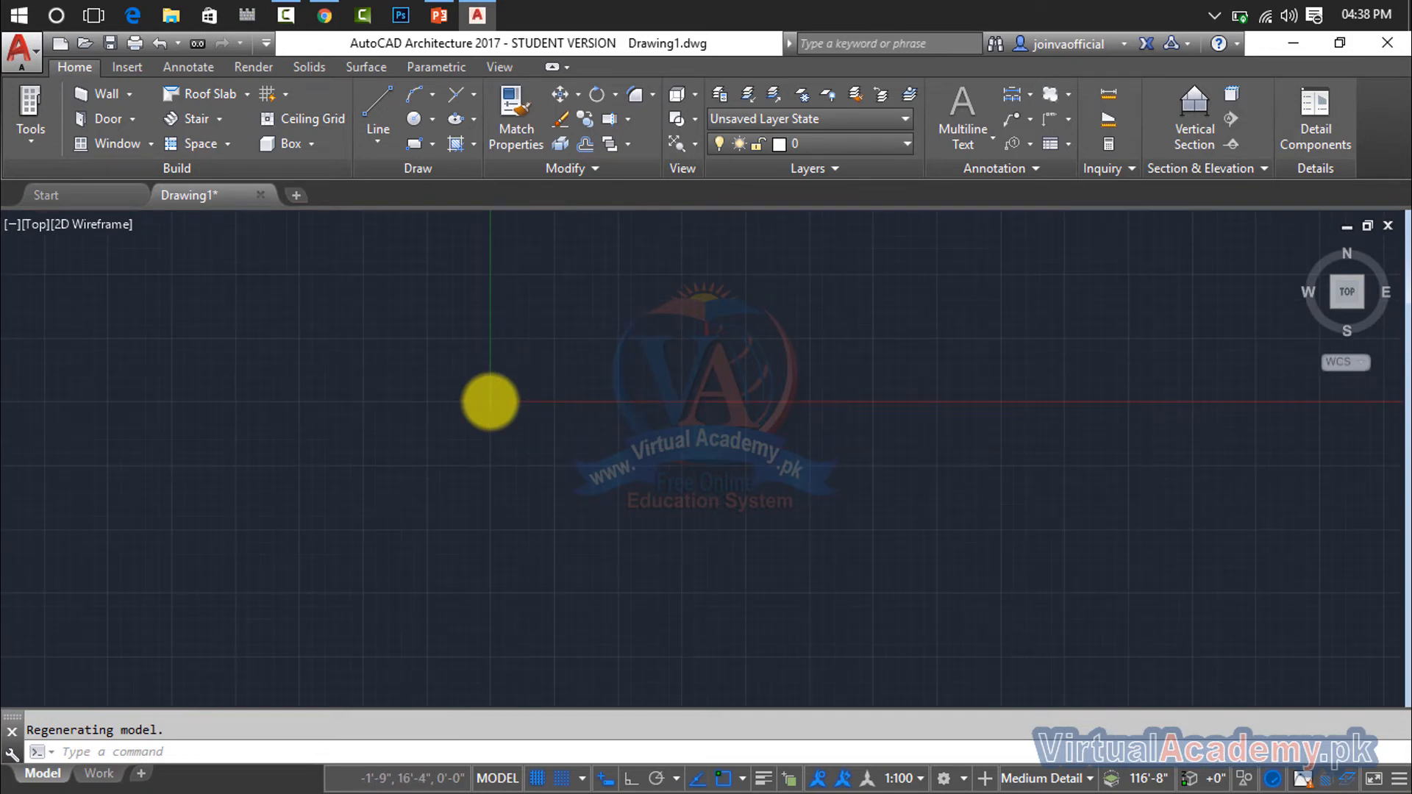
pyautogui.scroll(-6, 490, 401)
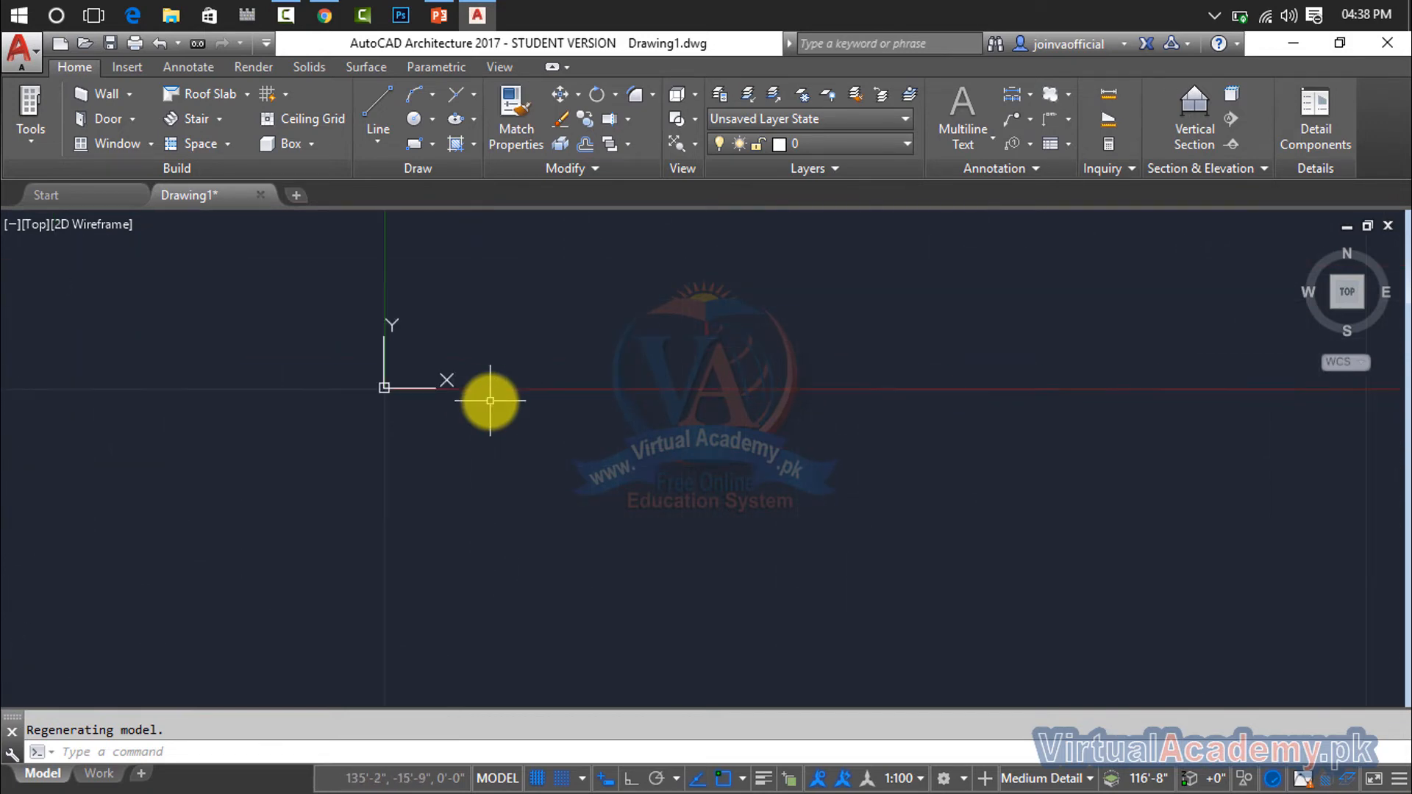
pyautogui.scroll(-2, 490, 402)
pyautogui.press('Escape')
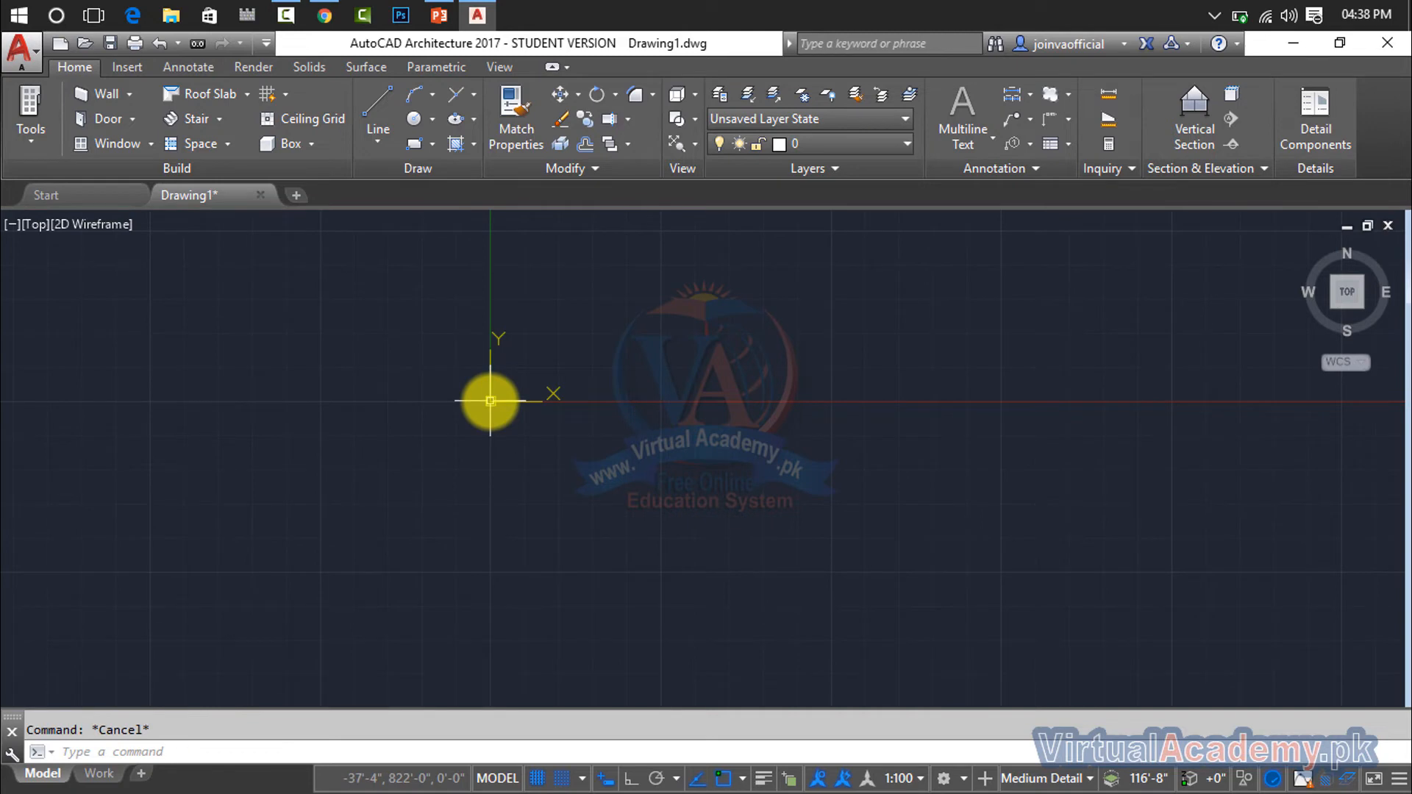
# Zoom to the drawing's Extents.
pyautogui.write('z')
pyautogui.press('Return')
pyautogui.write('e')
pyautogui.press('Return')
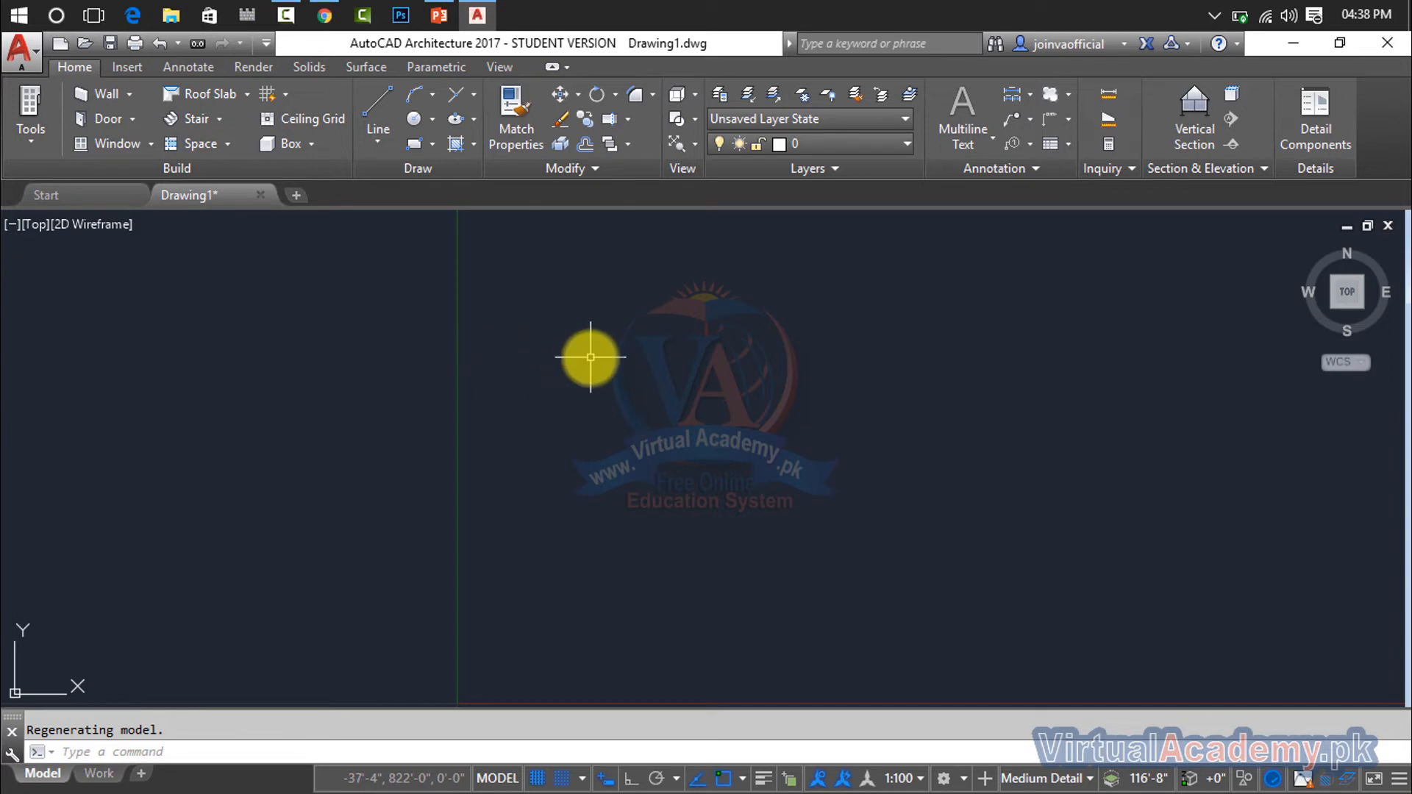
pyautogui.press('Escape')
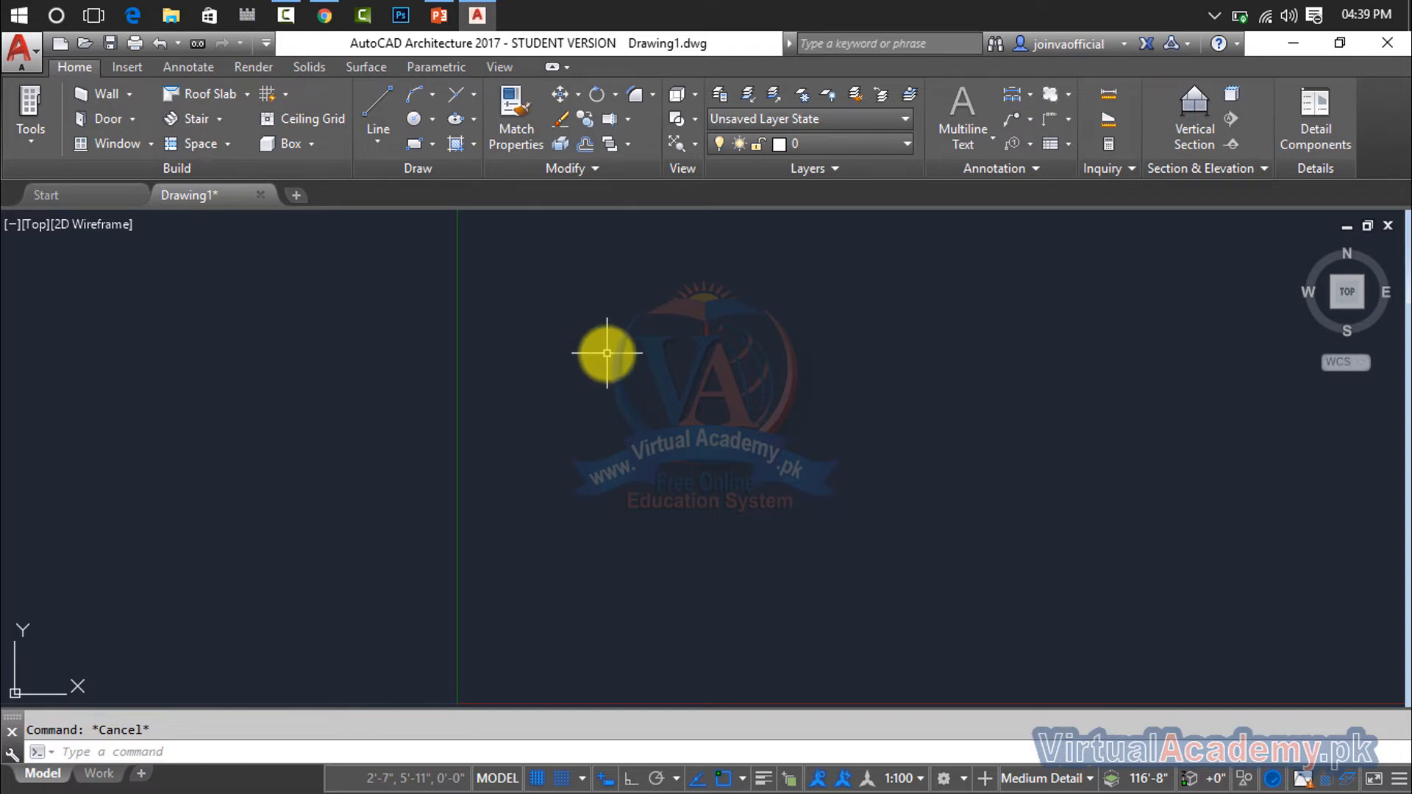
# Turn off displaying the UCS icon at the UCS origin point in the UCS settings.
pyautogui.scroll(-5, 607, 353)
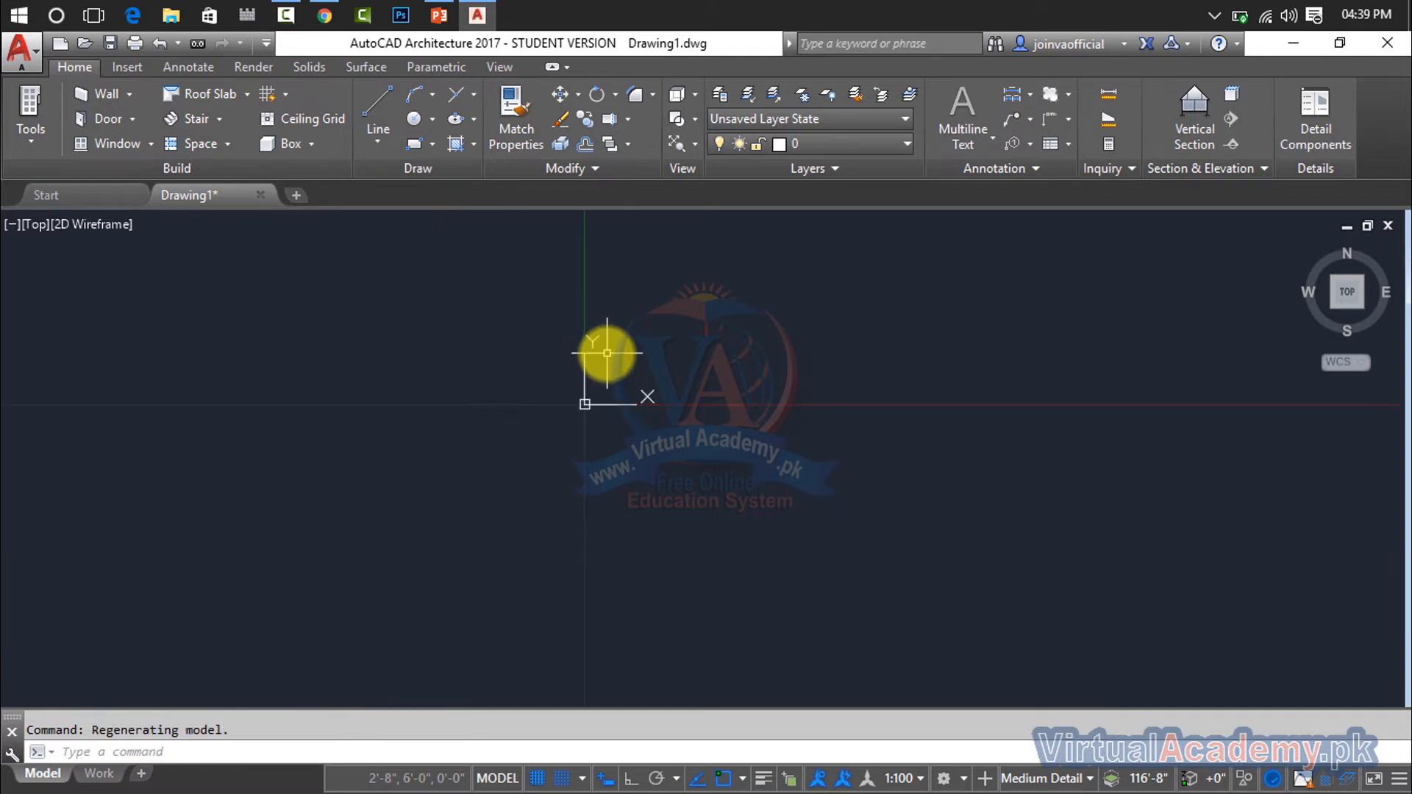
pyautogui.scroll(-8, 607, 353)
pyautogui.moveTo(616, 356)
pyautogui.mouseDown(button='middle')
pyautogui.moveTo(665, 331)
pyautogui.moveTo(306, 485)
pyautogui.moveTo(91, 652)
pyautogui.moveTo(372, 510)
pyautogui.moveTo(694, 395)
pyautogui.mouseUp(button='middle')
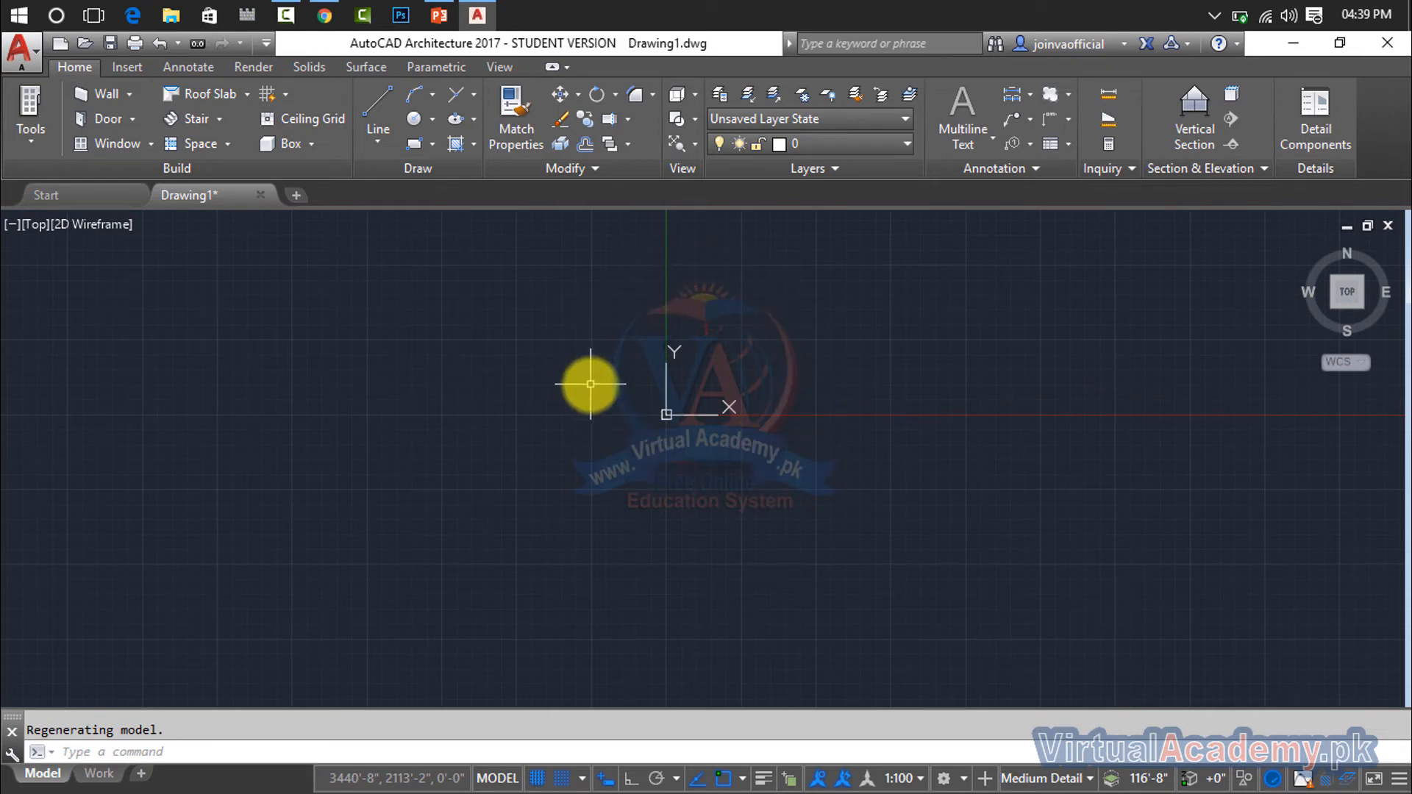
pyautogui.write('u')
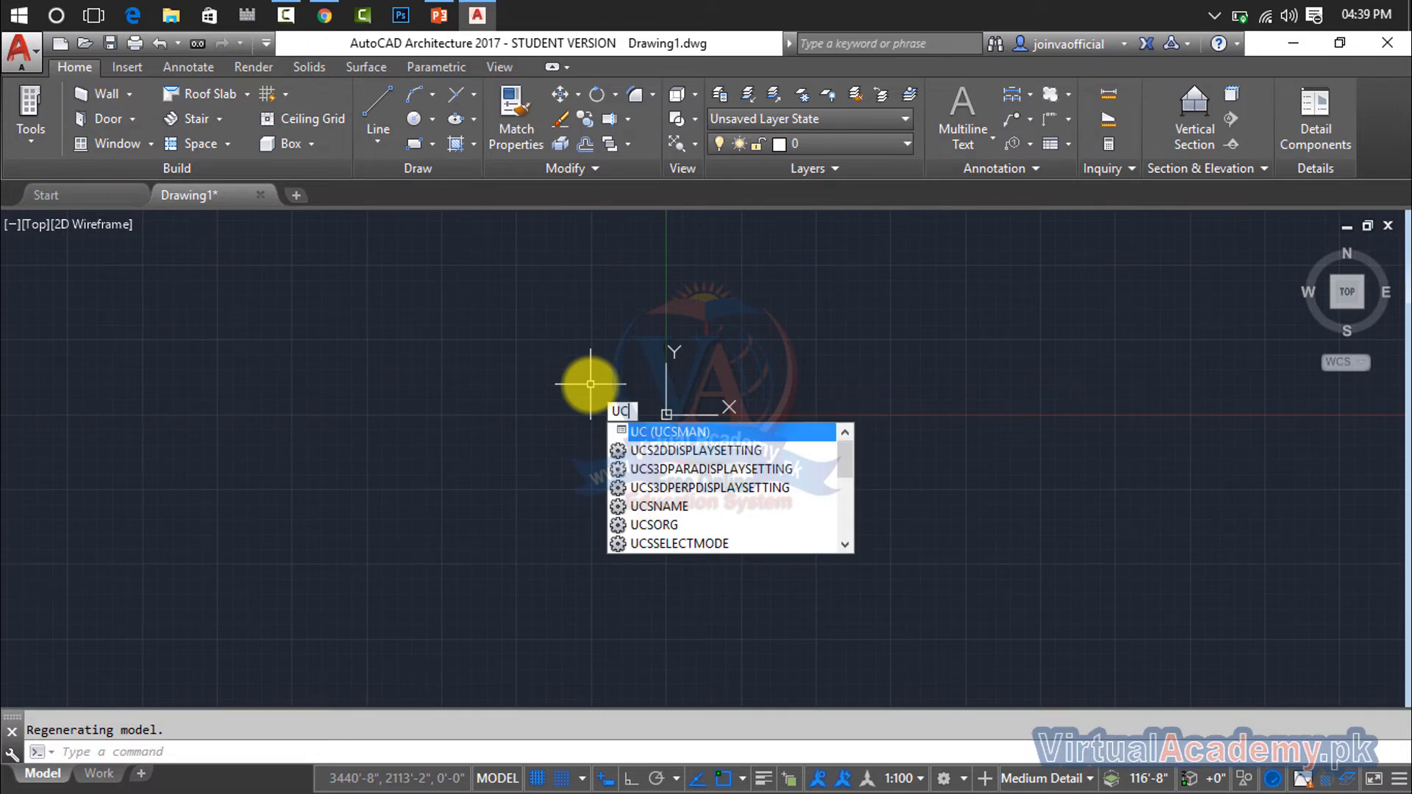
pyautogui.press('Return')
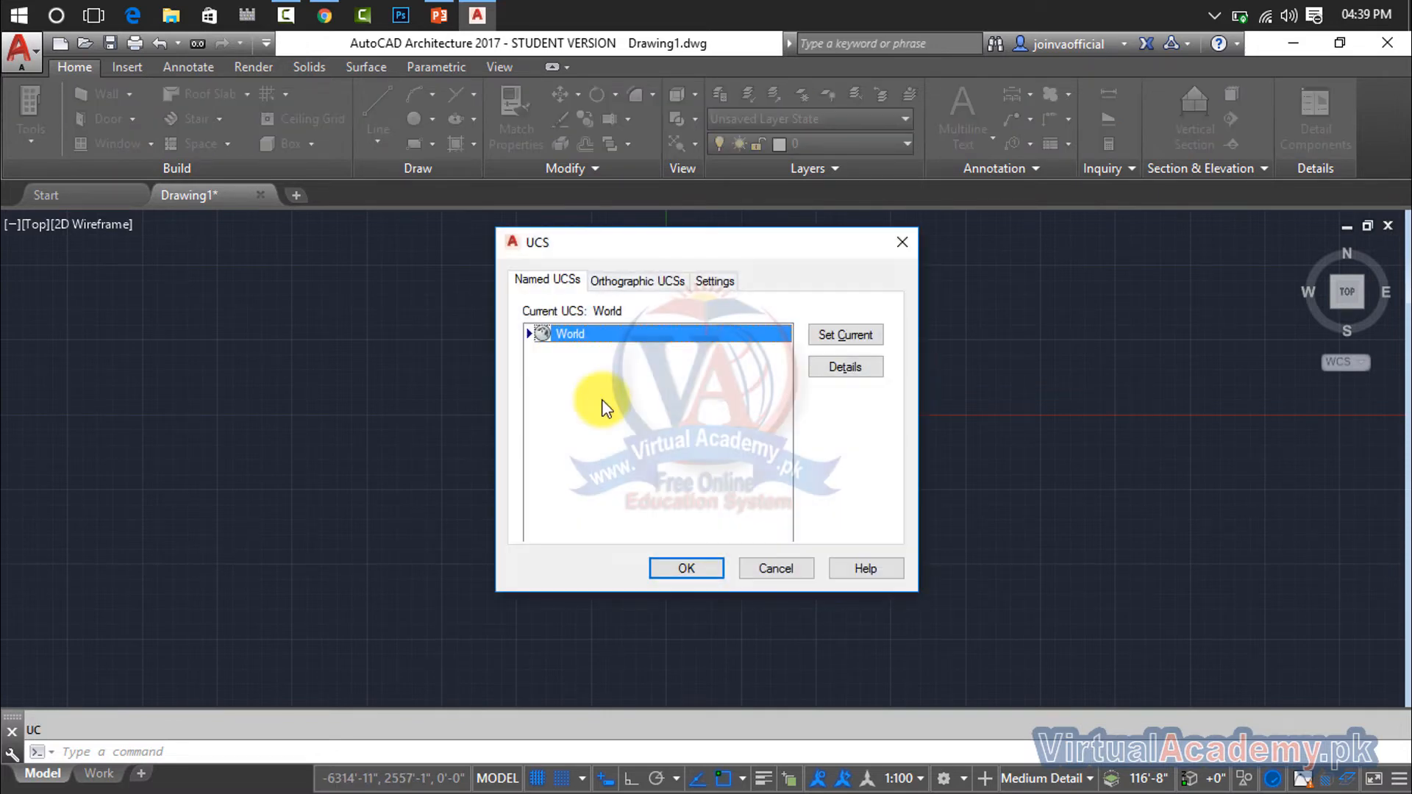
pyautogui.click(700, 285)
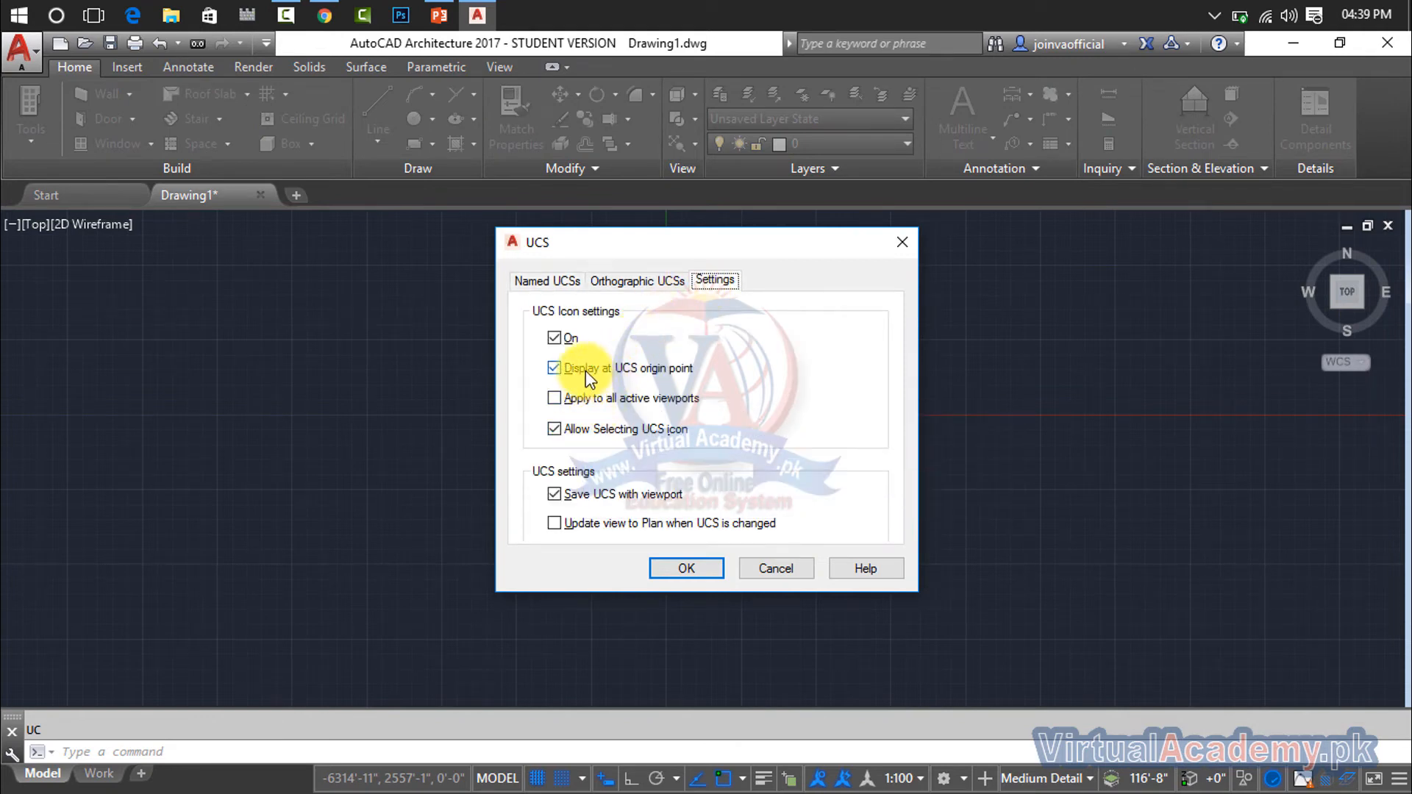
pyautogui.click(652, 369)
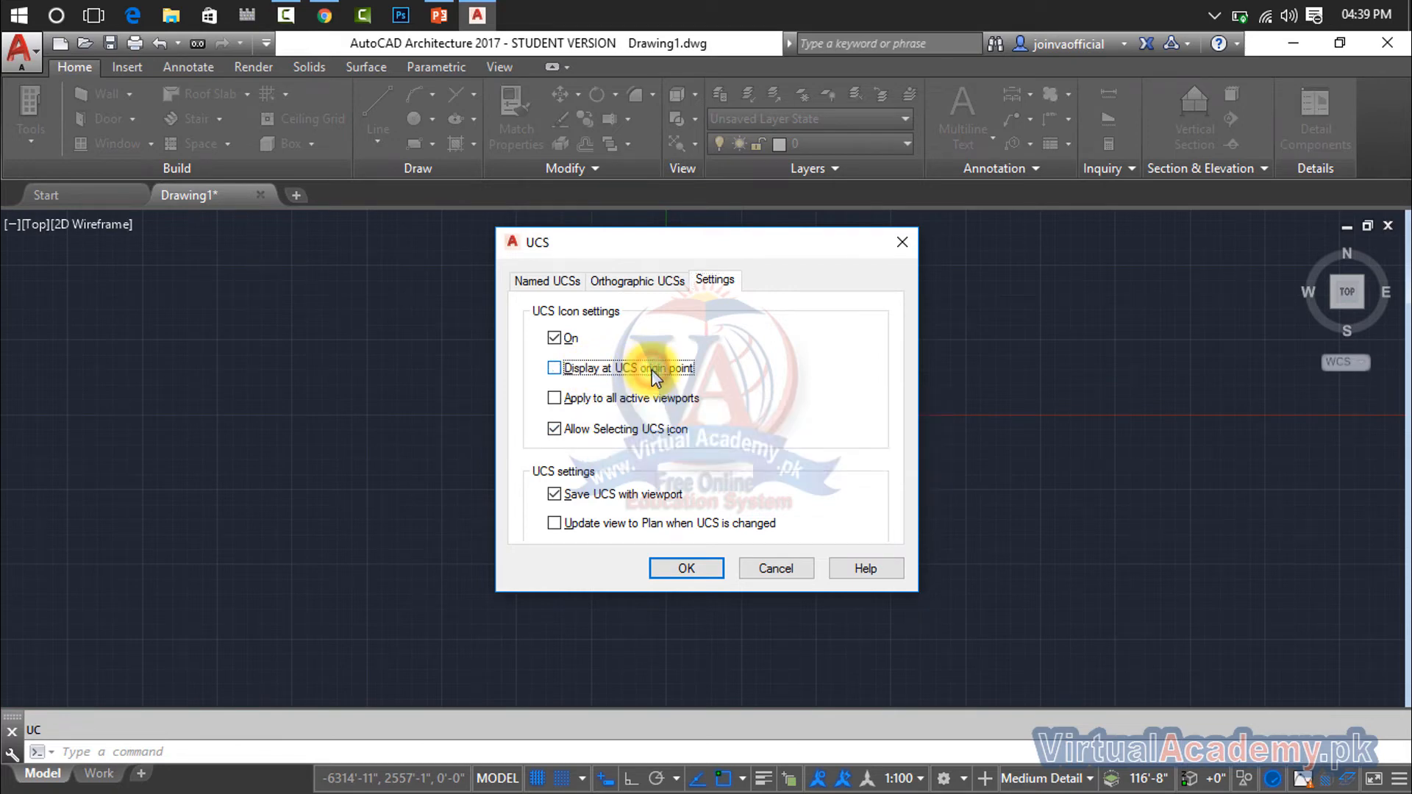
pyautogui.click(687, 567)
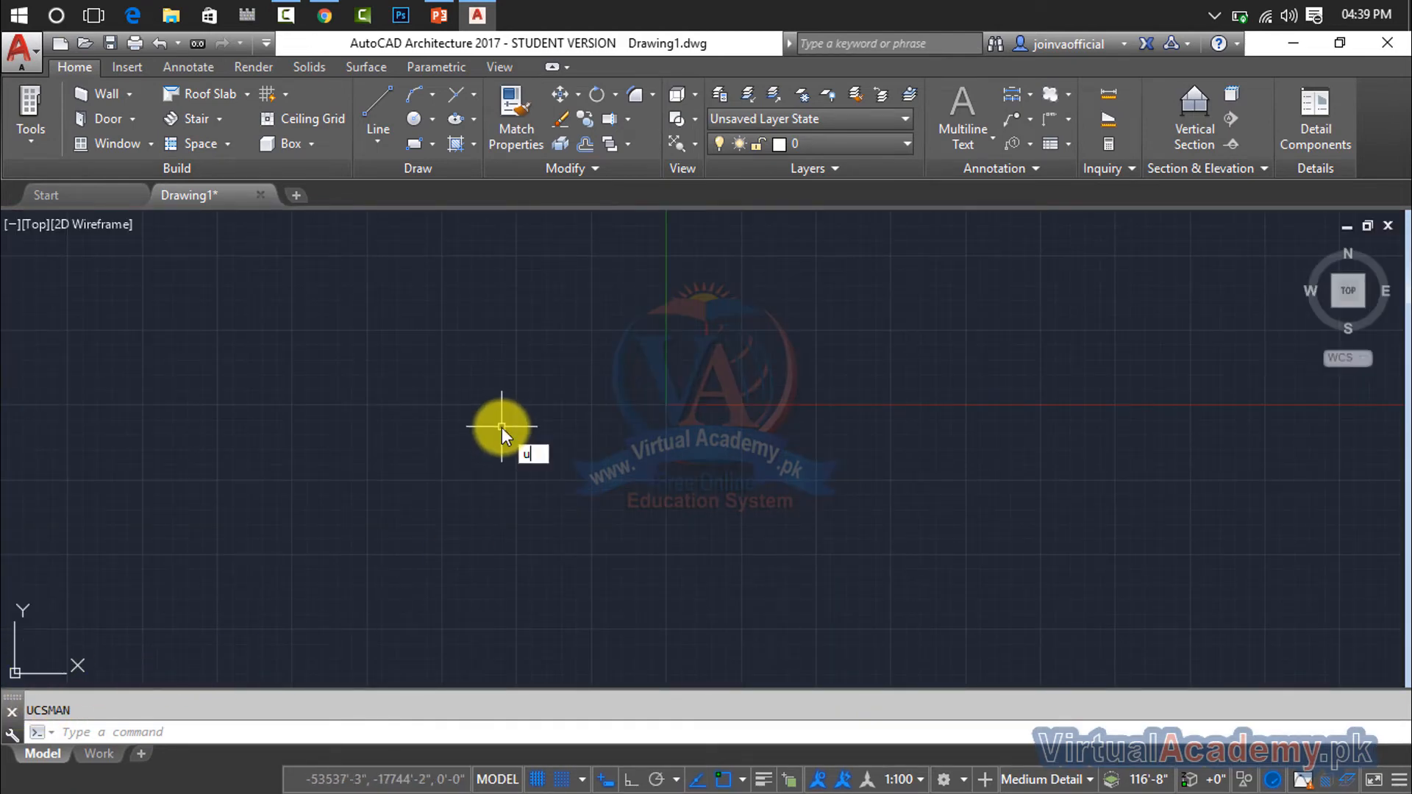
# Reopen the UCS settings to review the UCS icon options, and close them without changes.
pyautogui.write('uc')
pyautogui.press('Return')
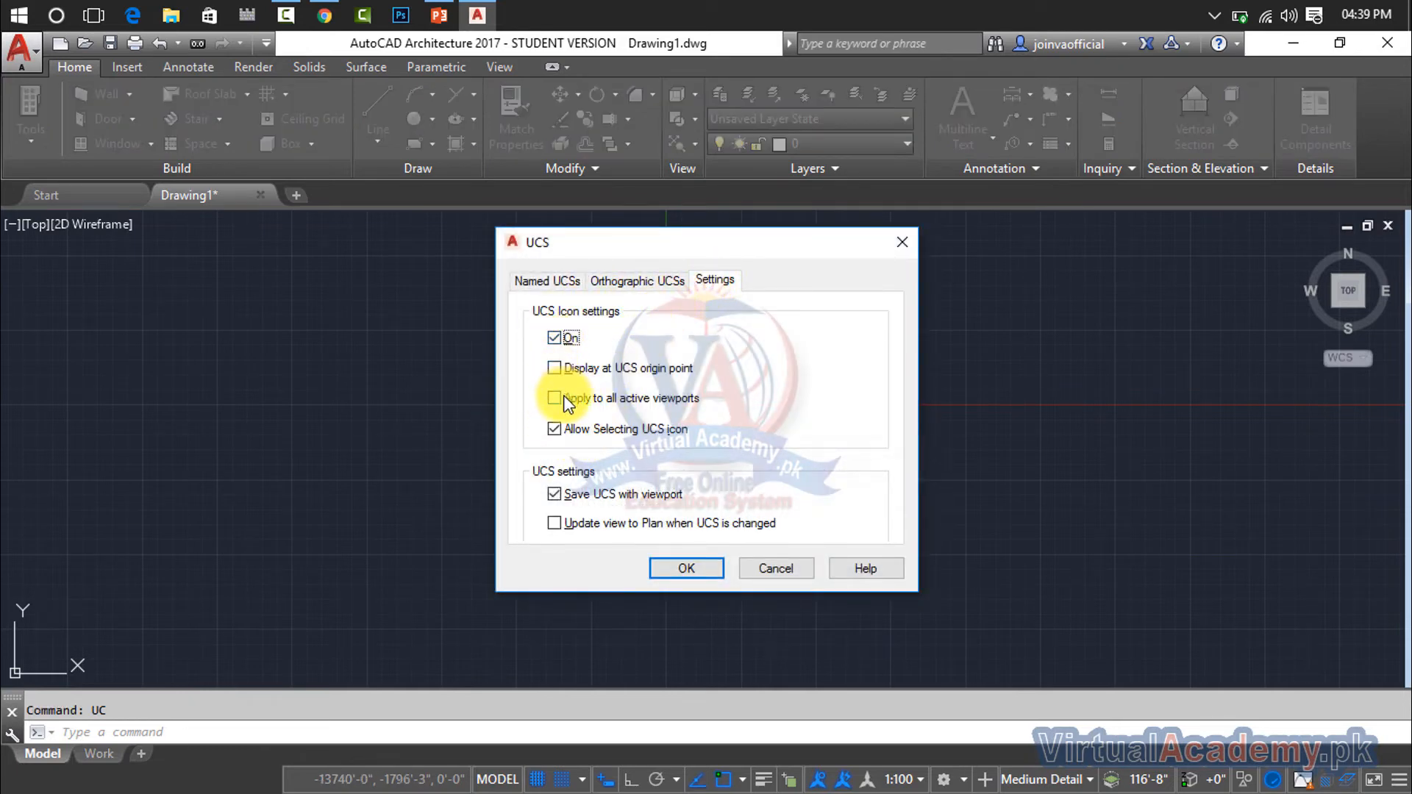
pyautogui.click(689, 565)
pyautogui.press('Escape')
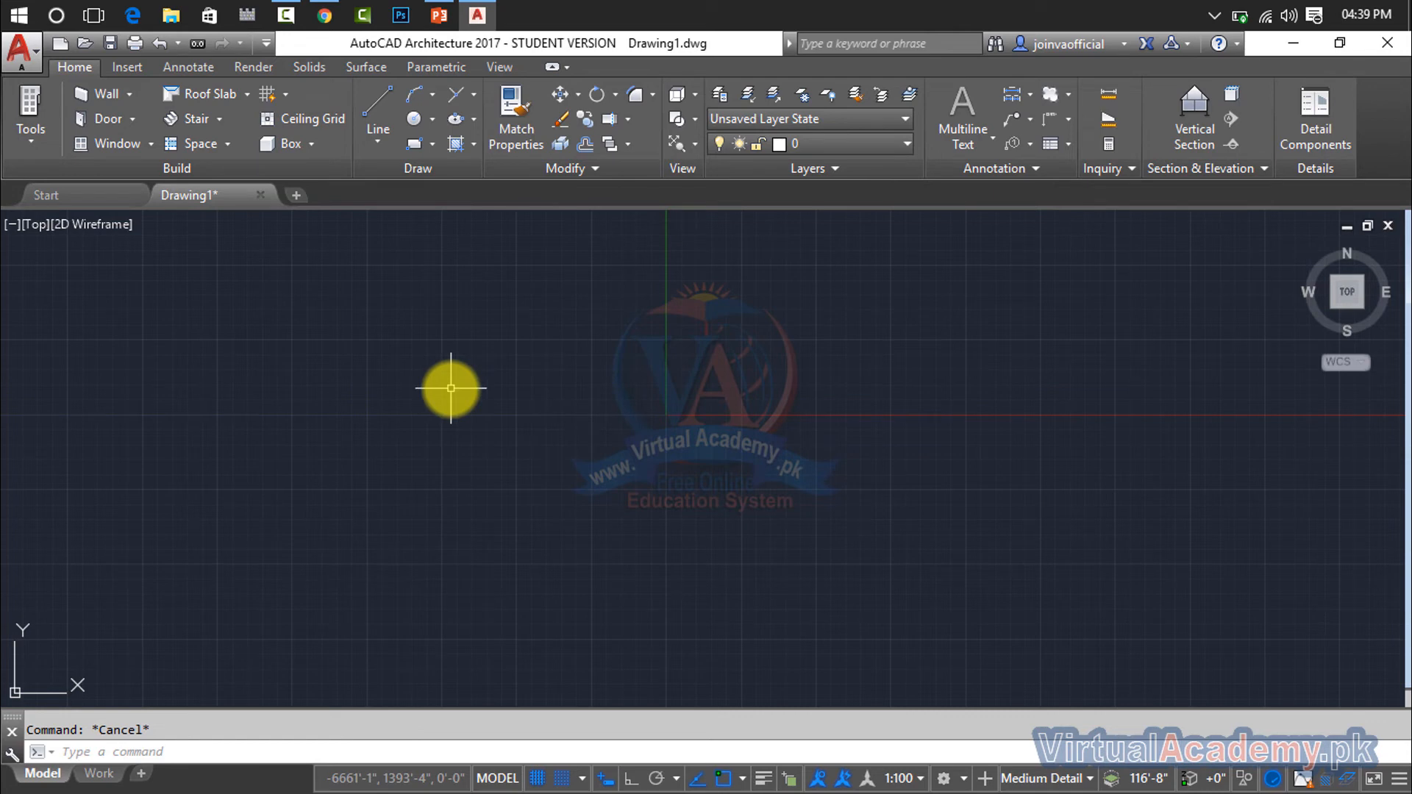
pyautogui.write('L')
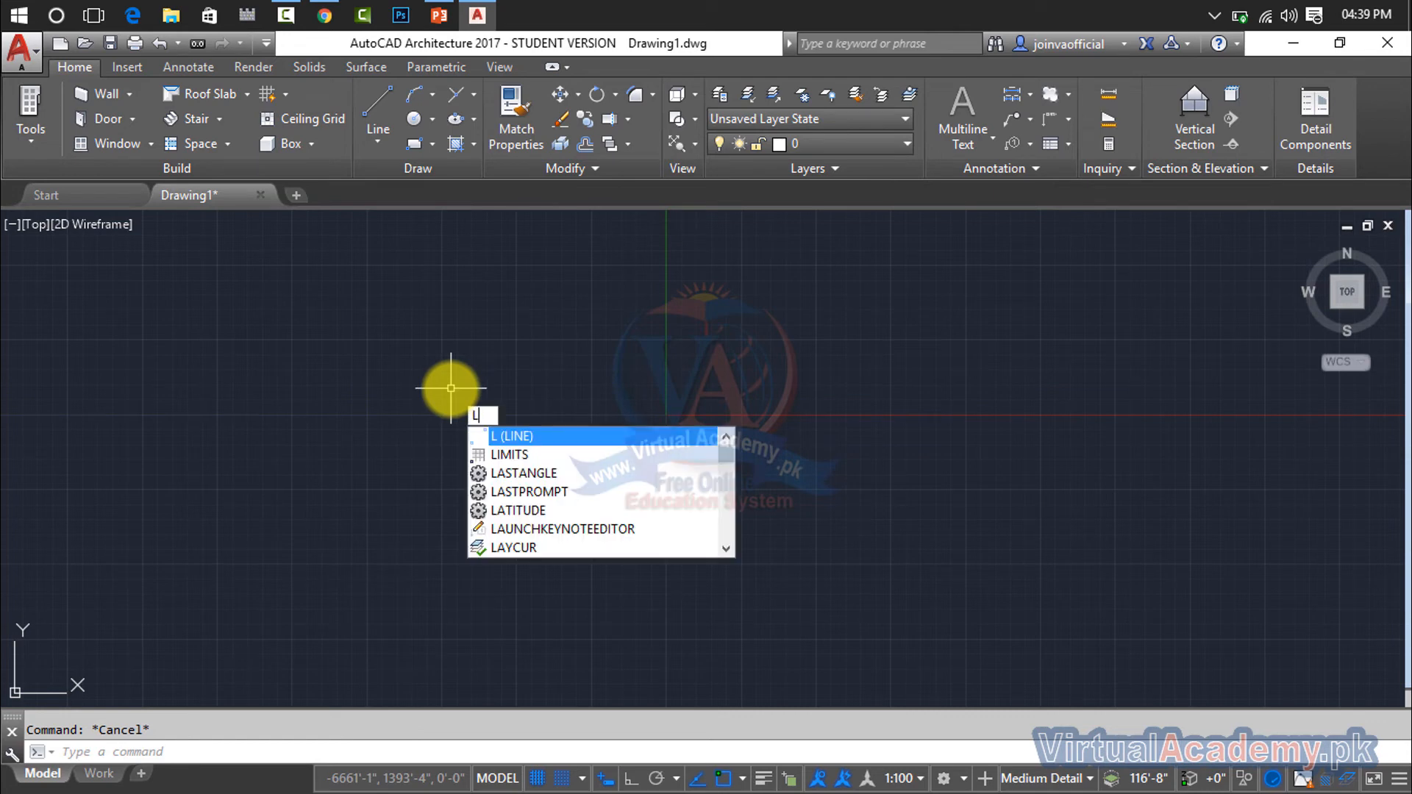
pyautogui.press('Return')
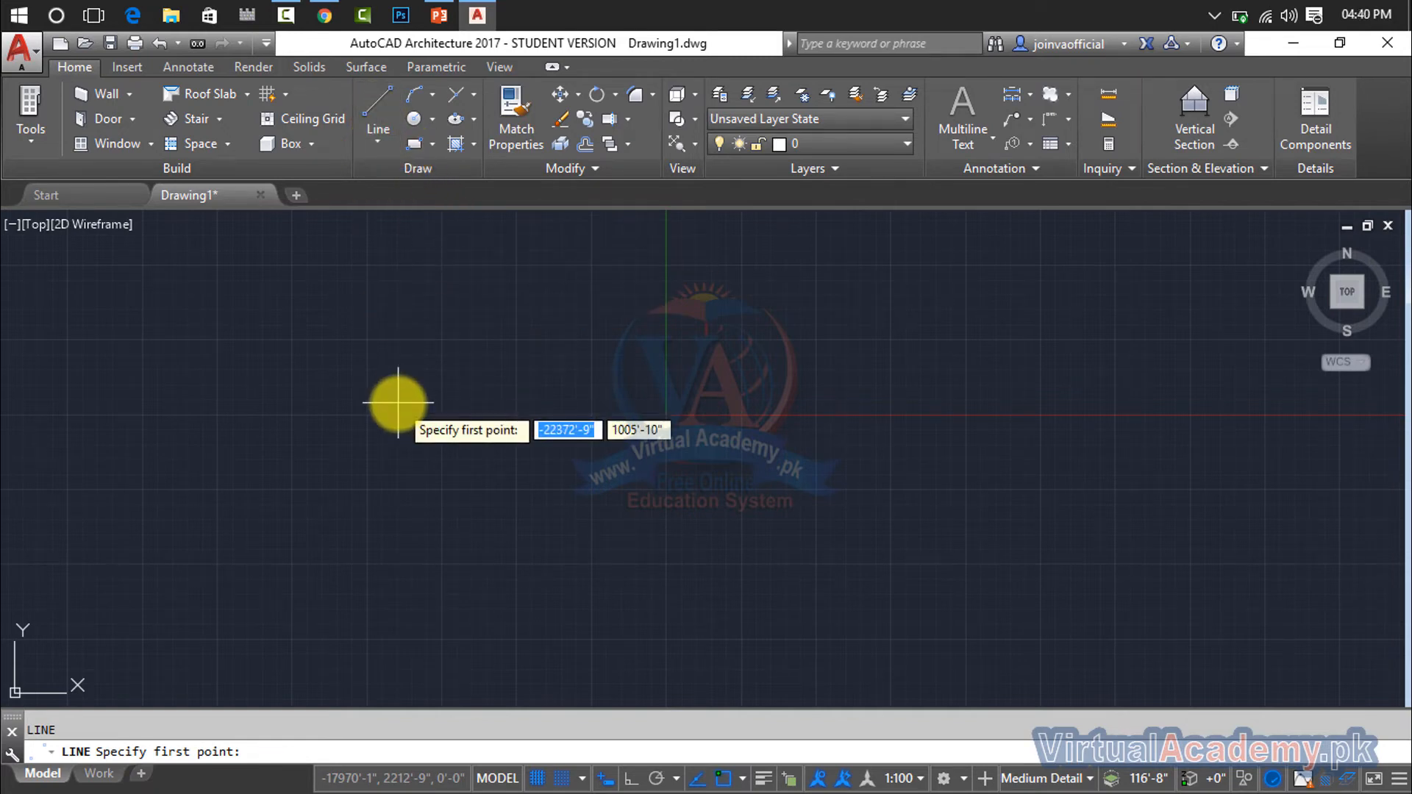
pyautogui.press('Escape')
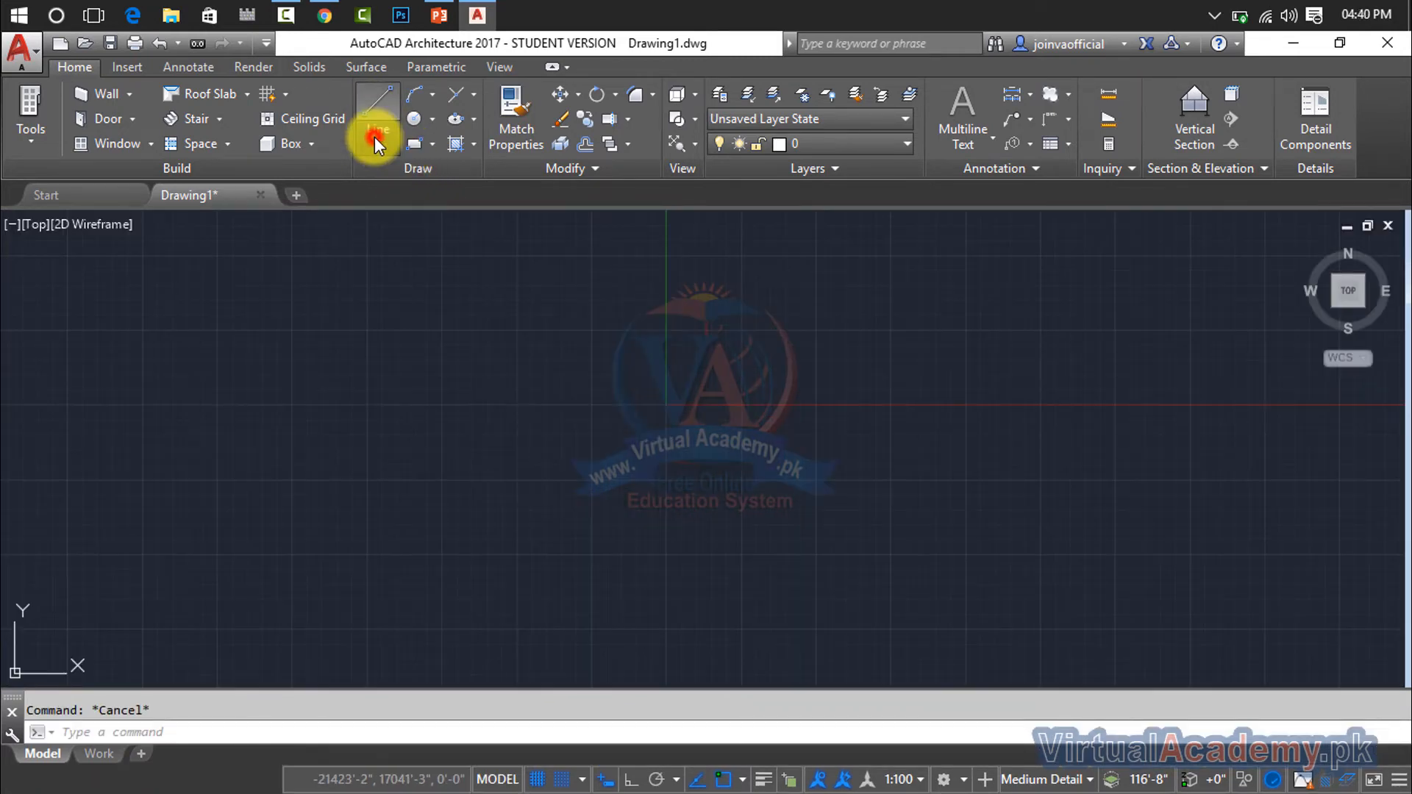
# Draw a slightly sloping line from about (-30663', 2859') to (43585', -1193'), crossing the Y axis just above the origin.
pyautogui.click(374, 137)
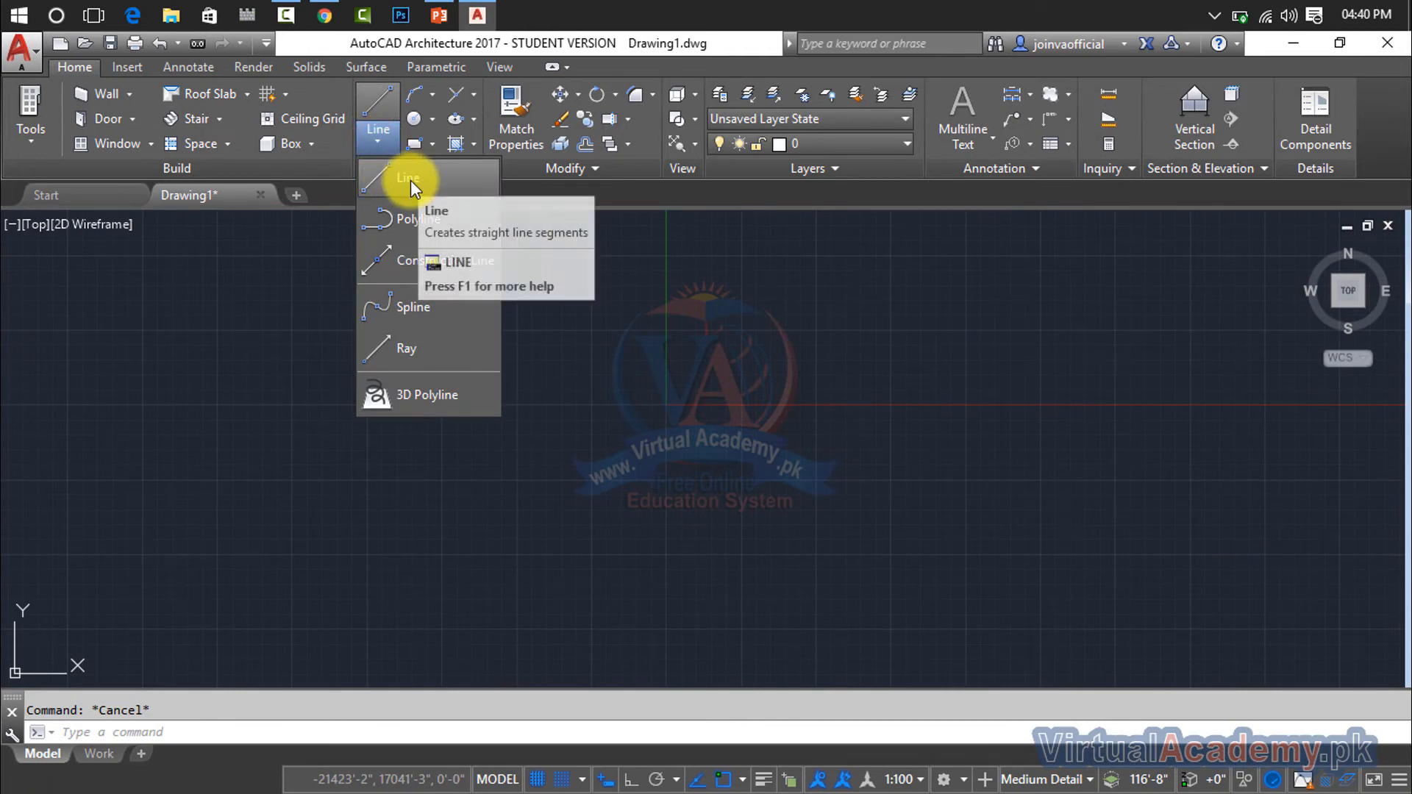
pyautogui.click(410, 180)
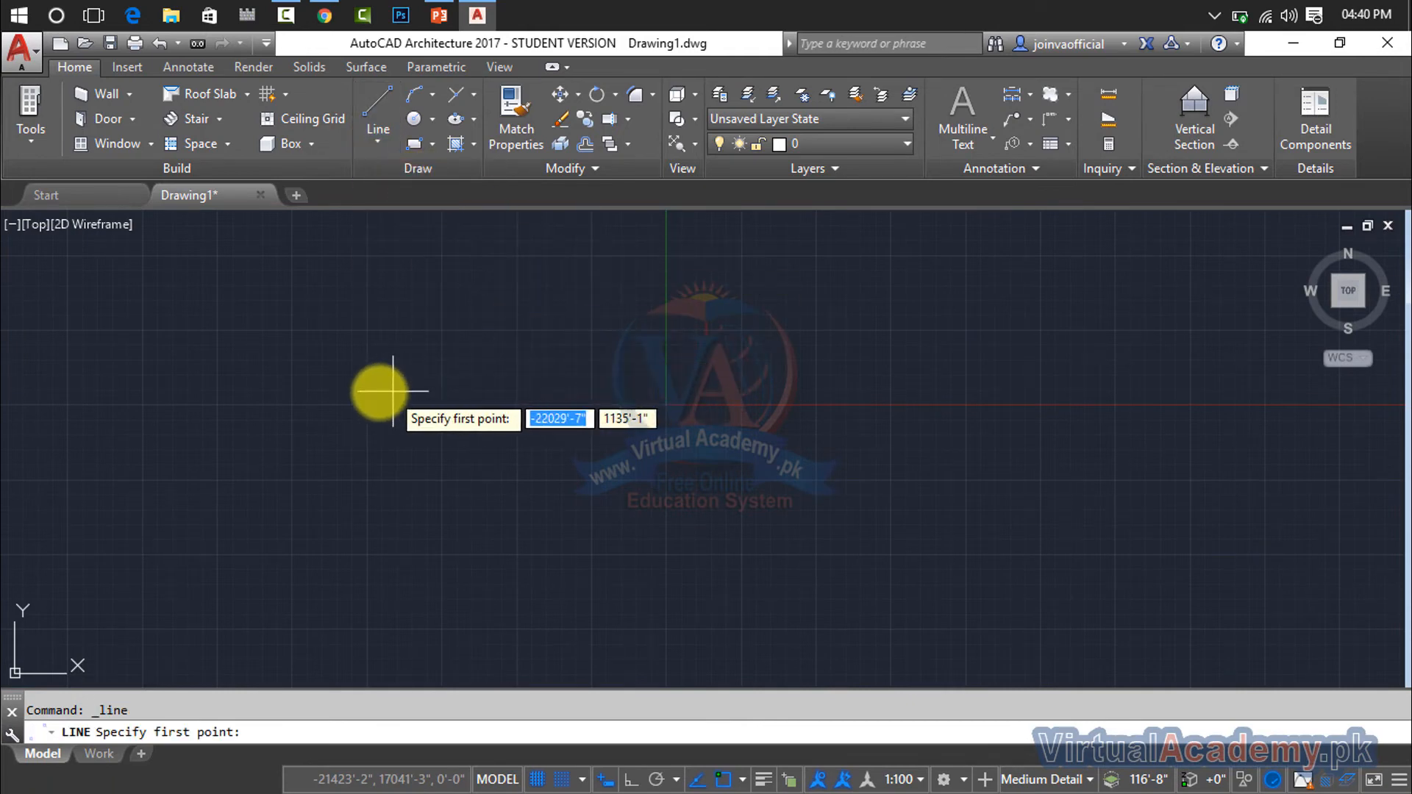
pyautogui.click(299, 370)
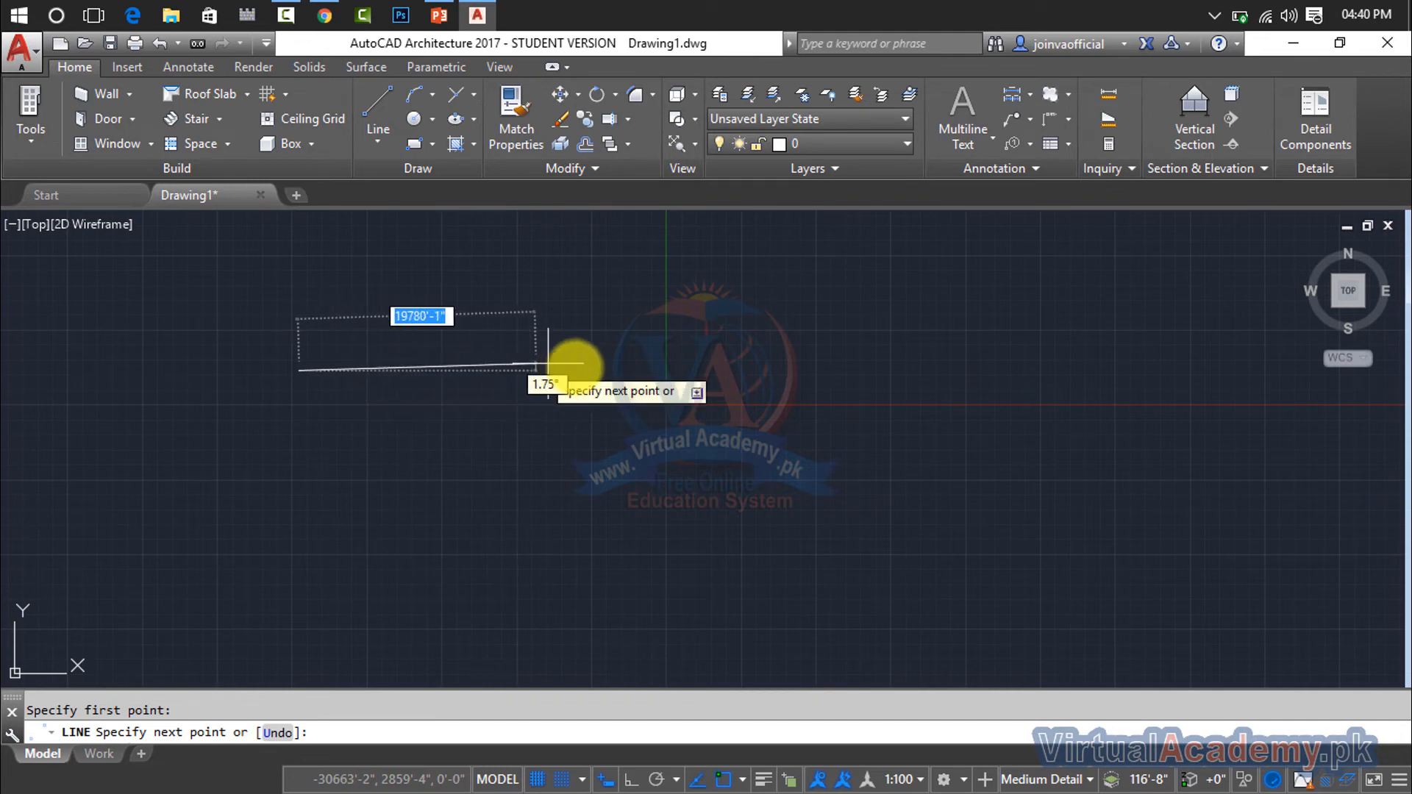
pyautogui.click(1187, 422)
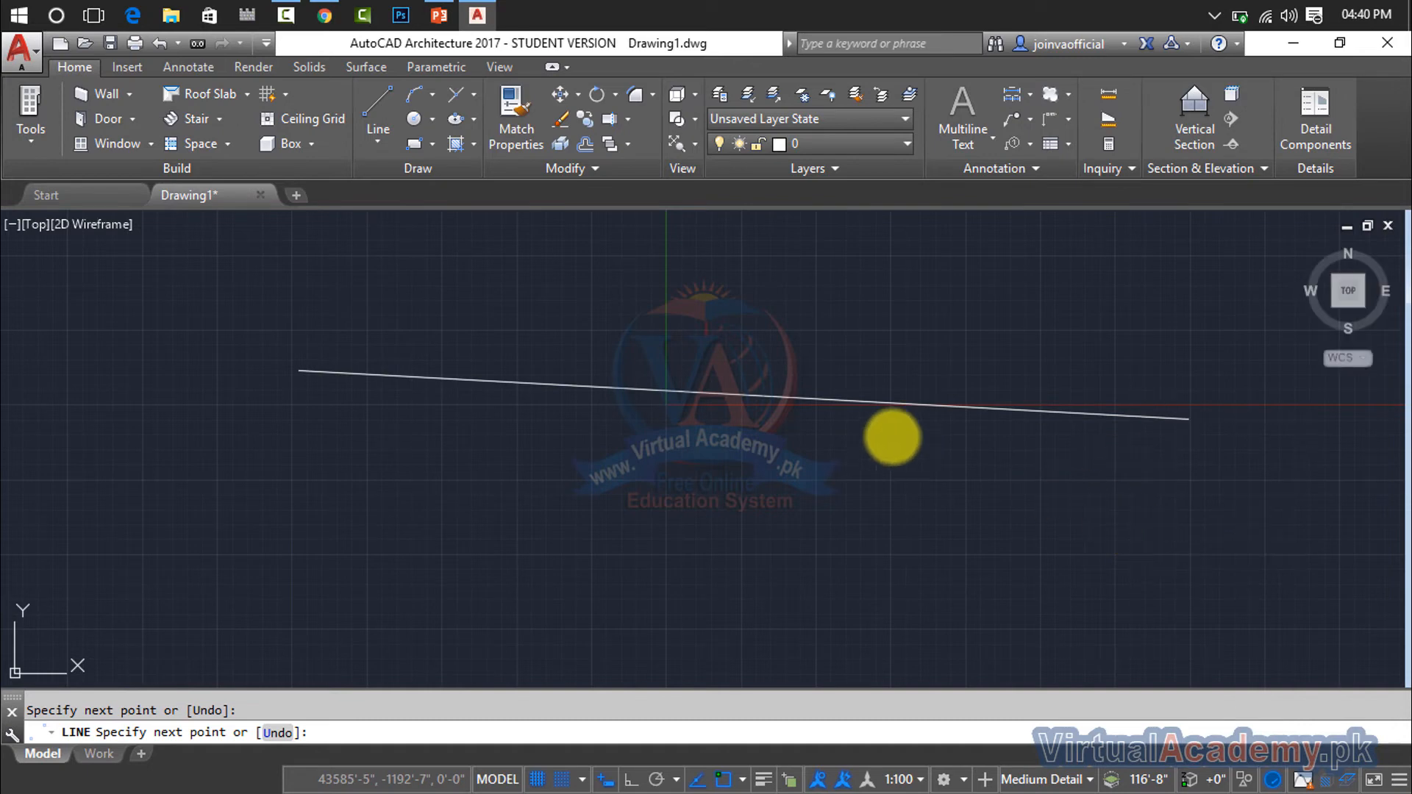
pyautogui.press('Escape')
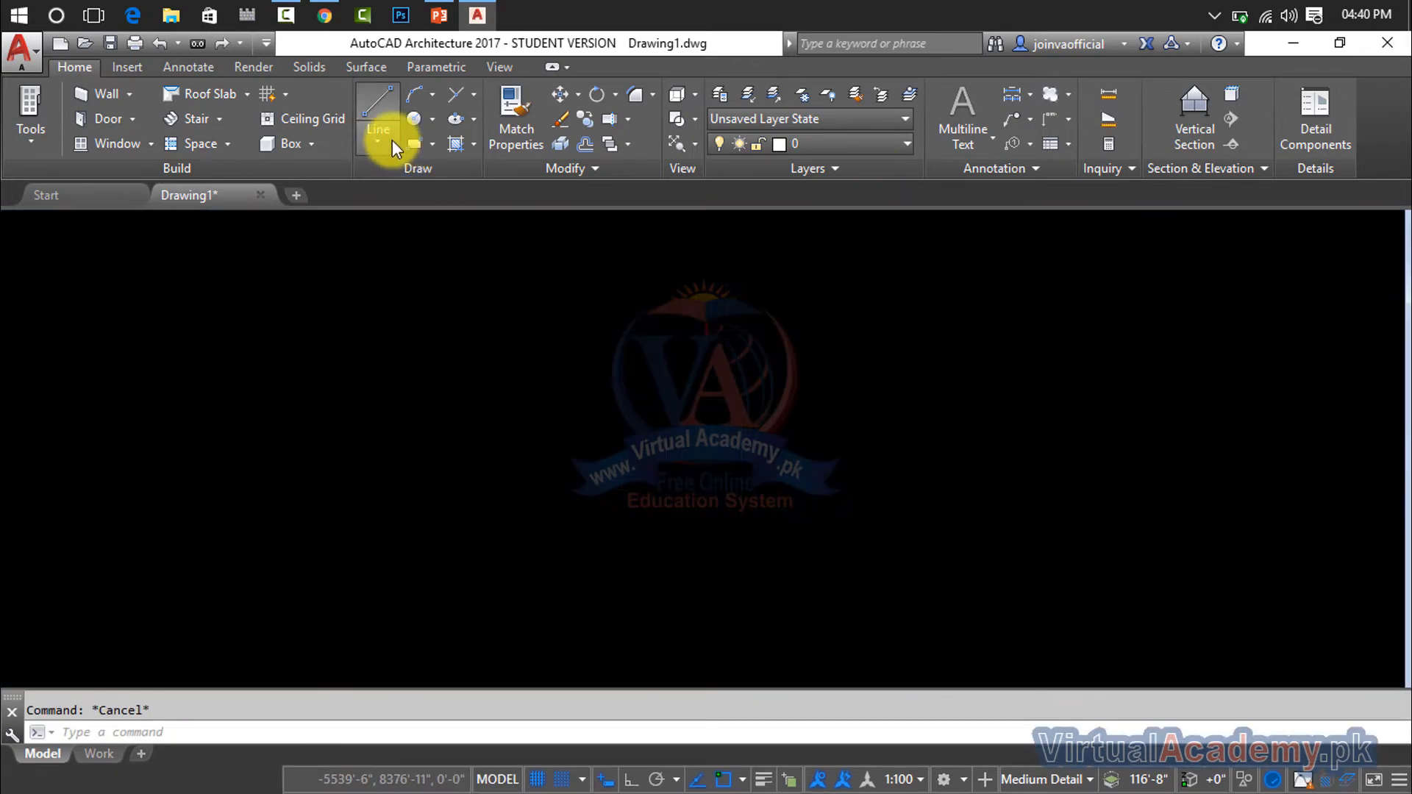
# Turn on Ortho mode while drawing a horizontal line below the sloping one, from about (-31357', -9987') to (37890', -9987').
pyautogui.click(391, 140)
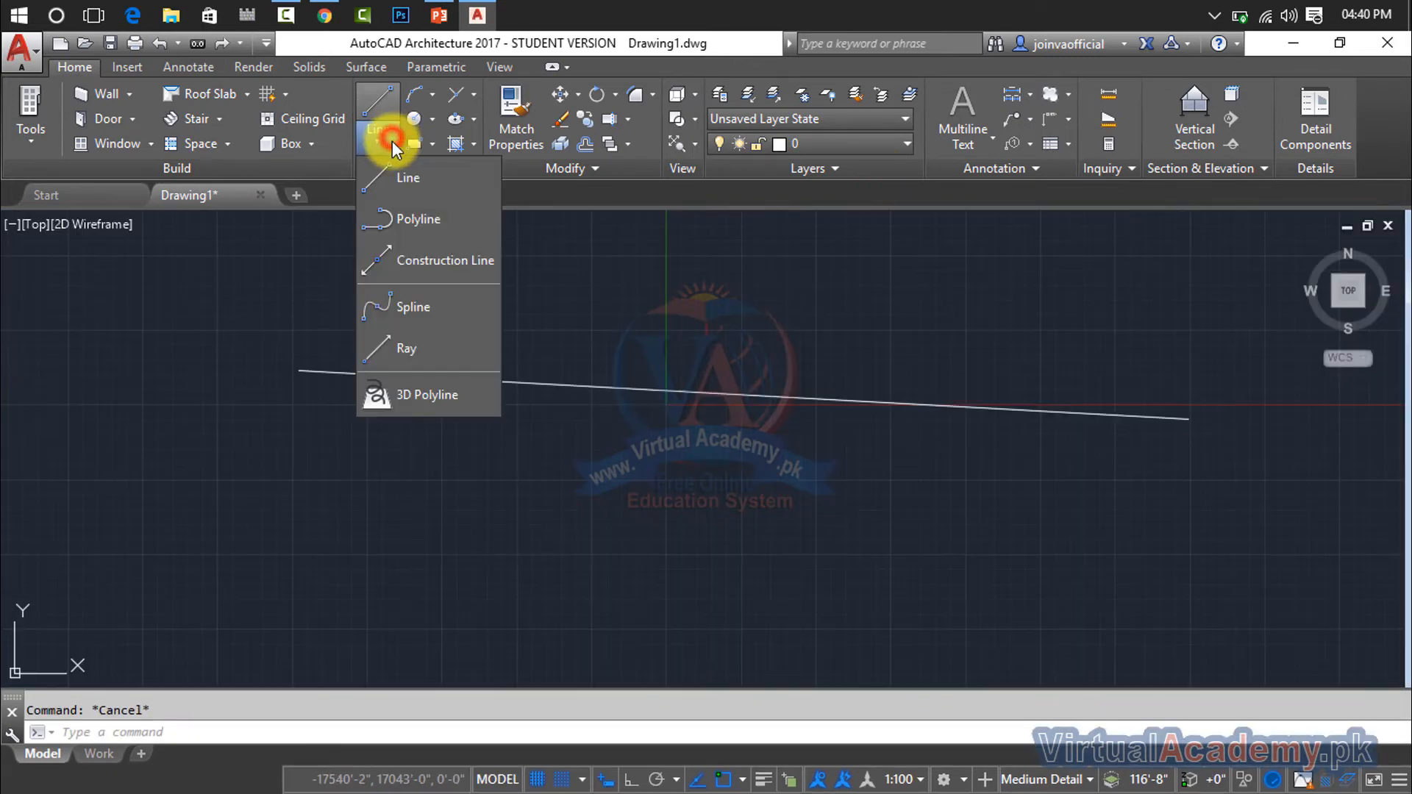
pyautogui.click(395, 178)
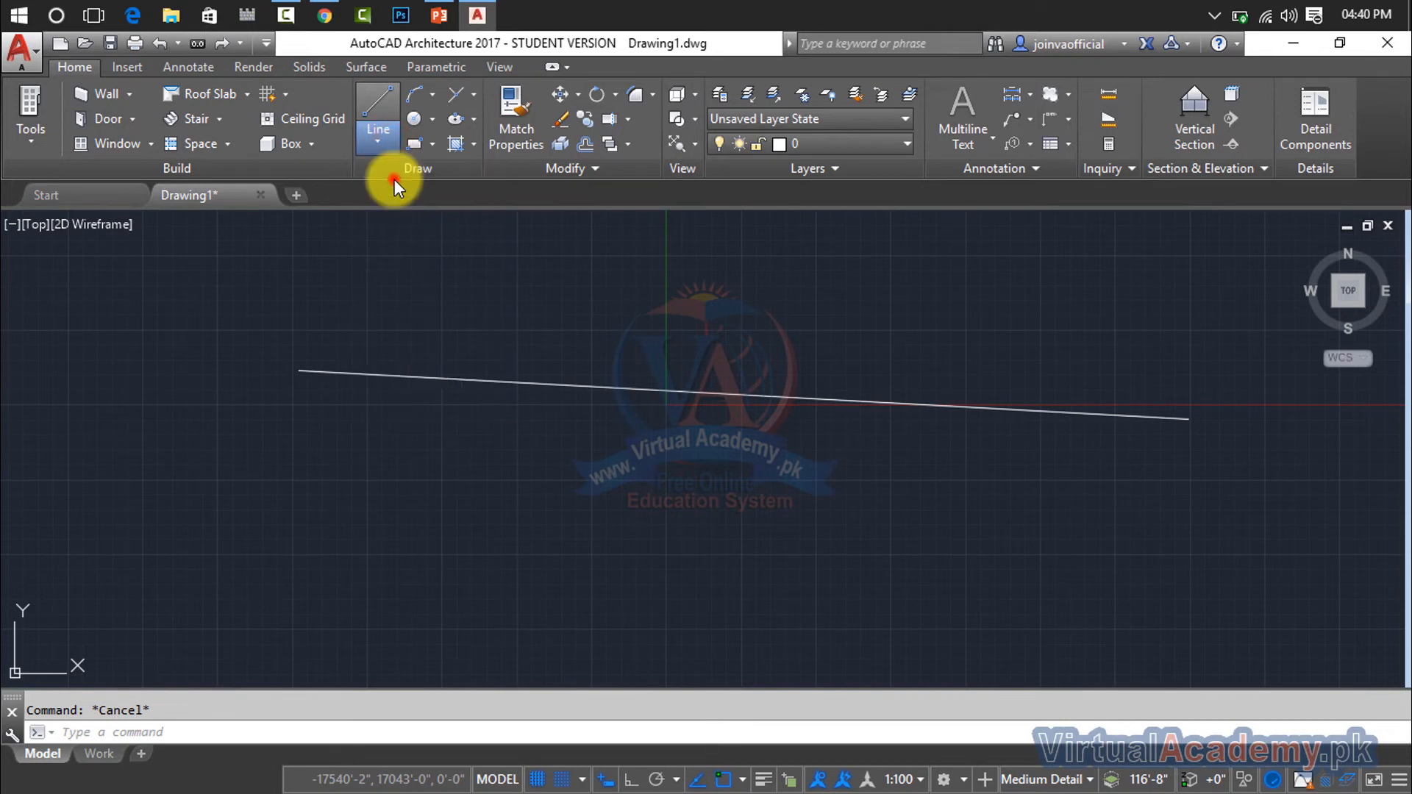
pyautogui.click(290, 525)
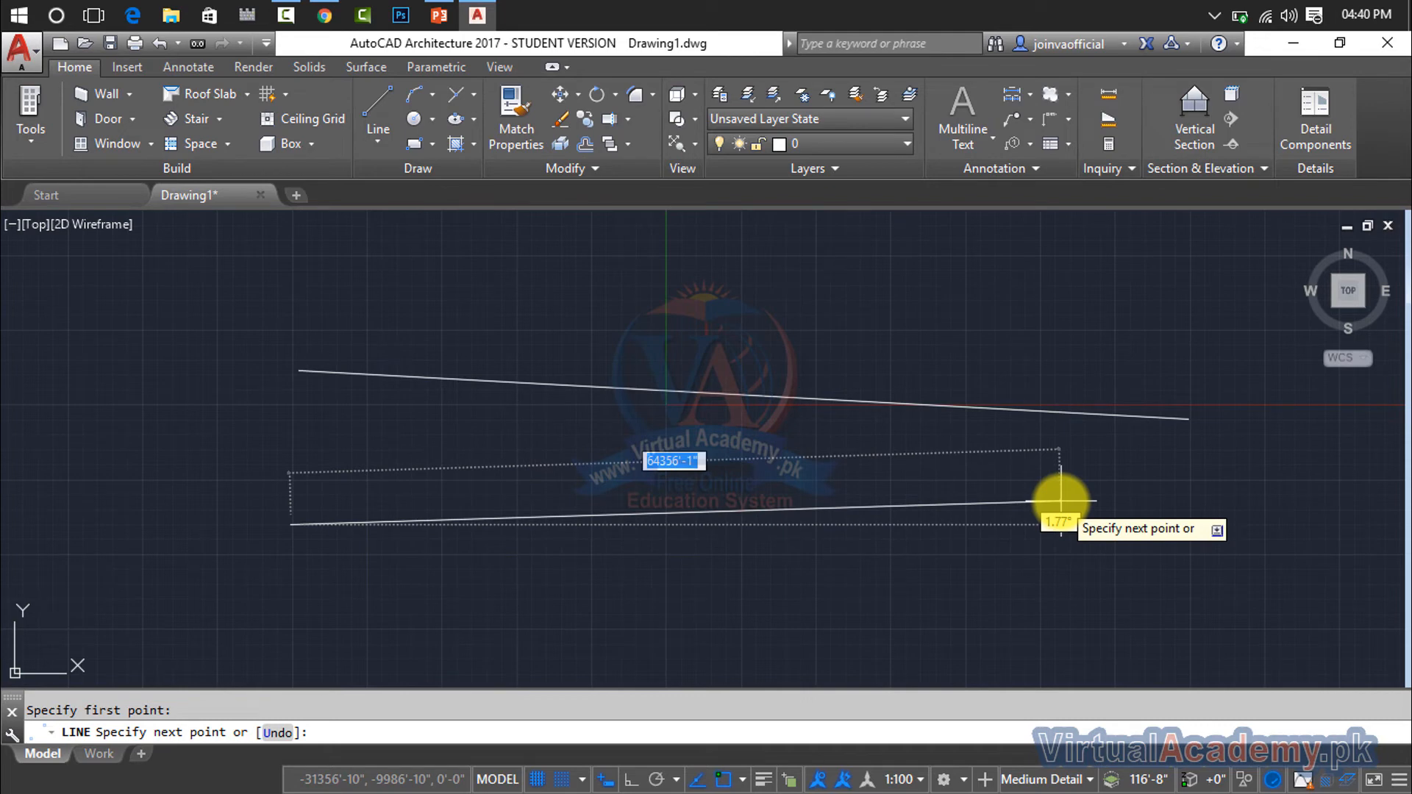
pyautogui.press('F8')
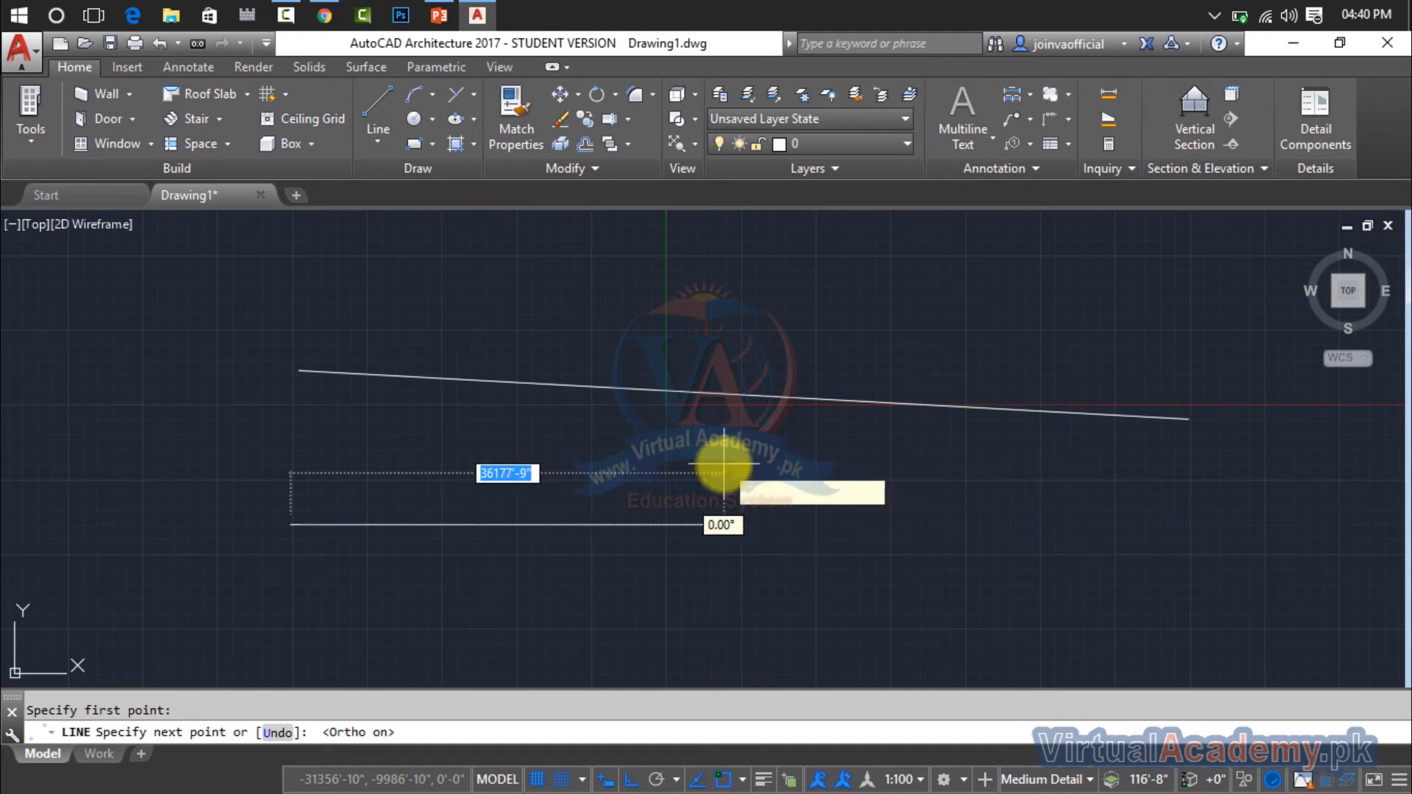
pyautogui.click(1119, 525)
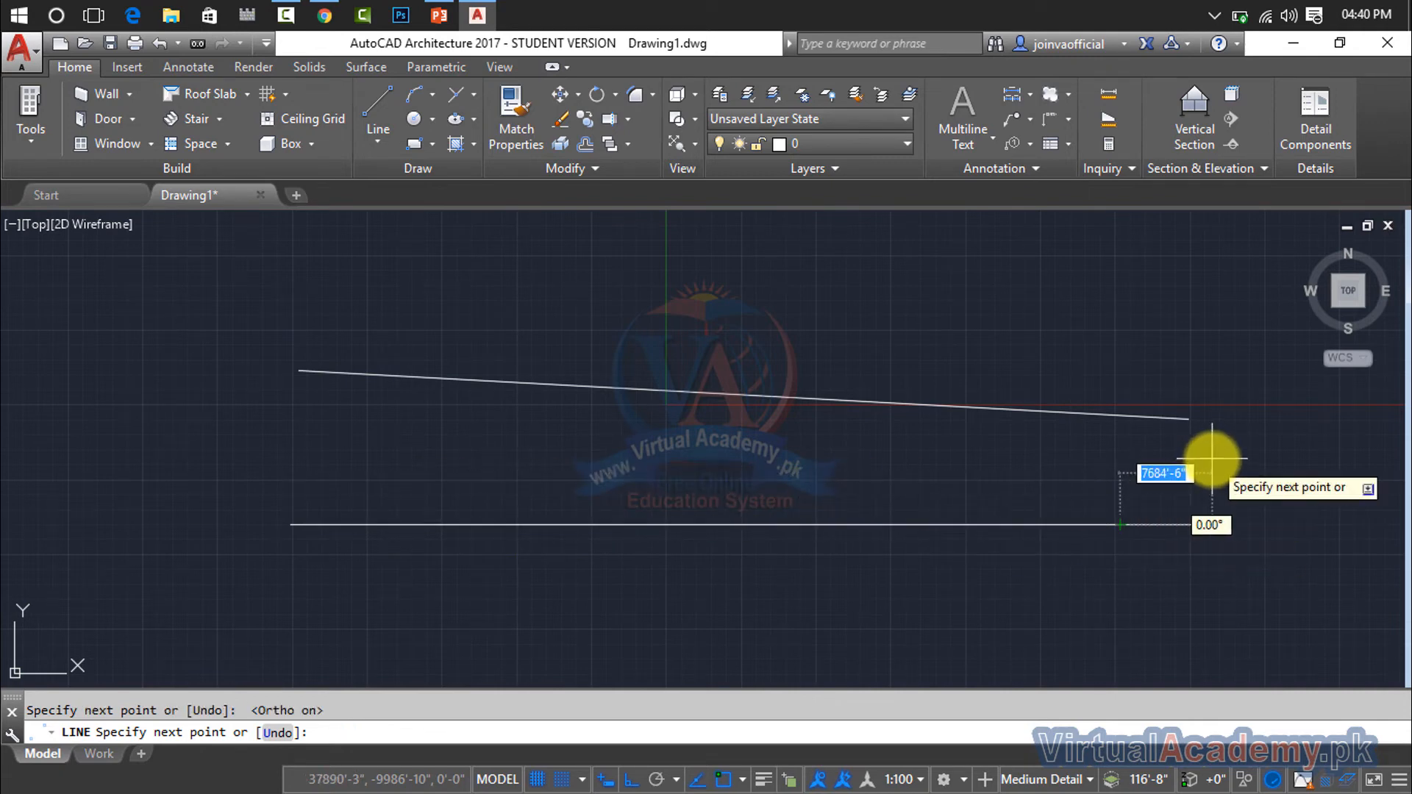
pyautogui.press('Escape')
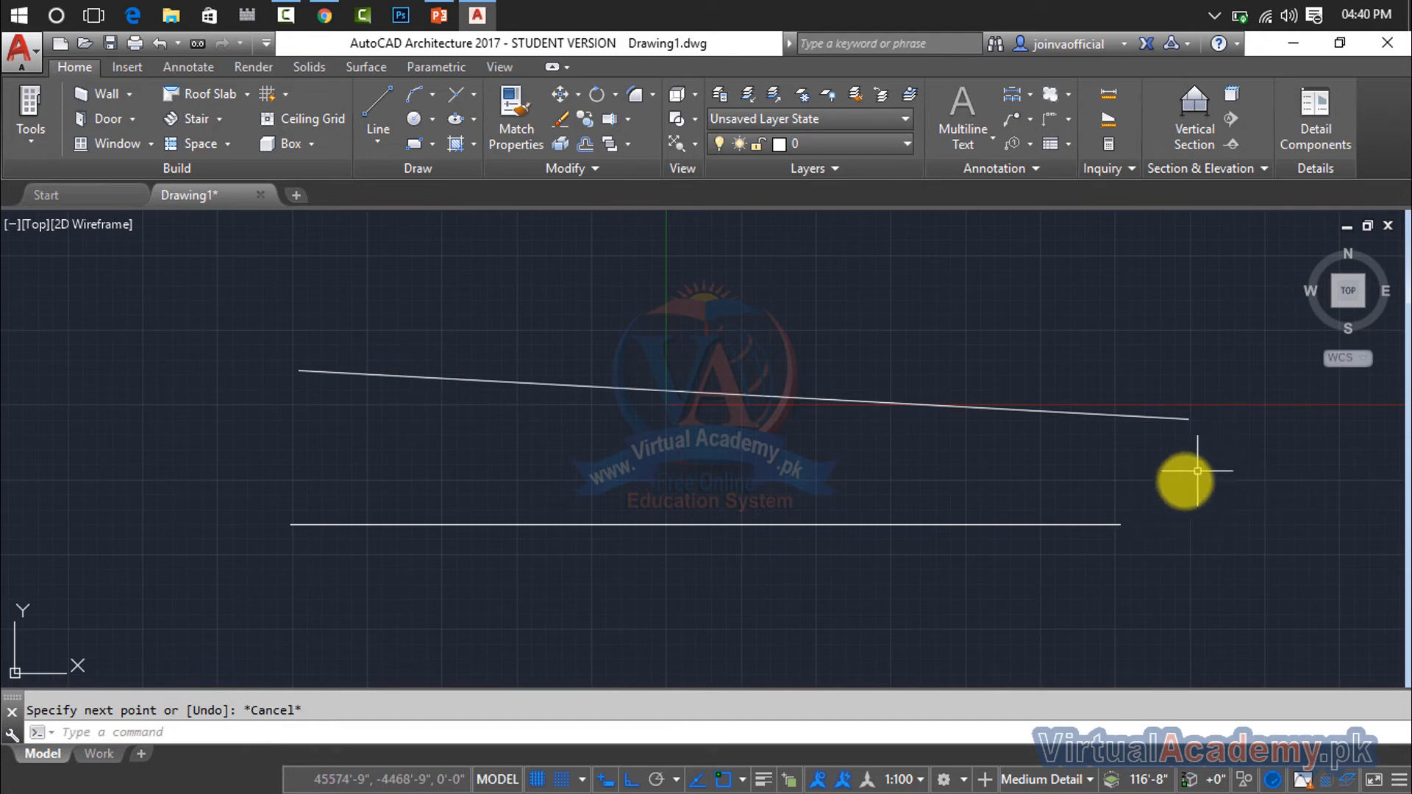
# Select both the sloping and the horizontal sample lines and erase them.
pyautogui.click(1054, 525)
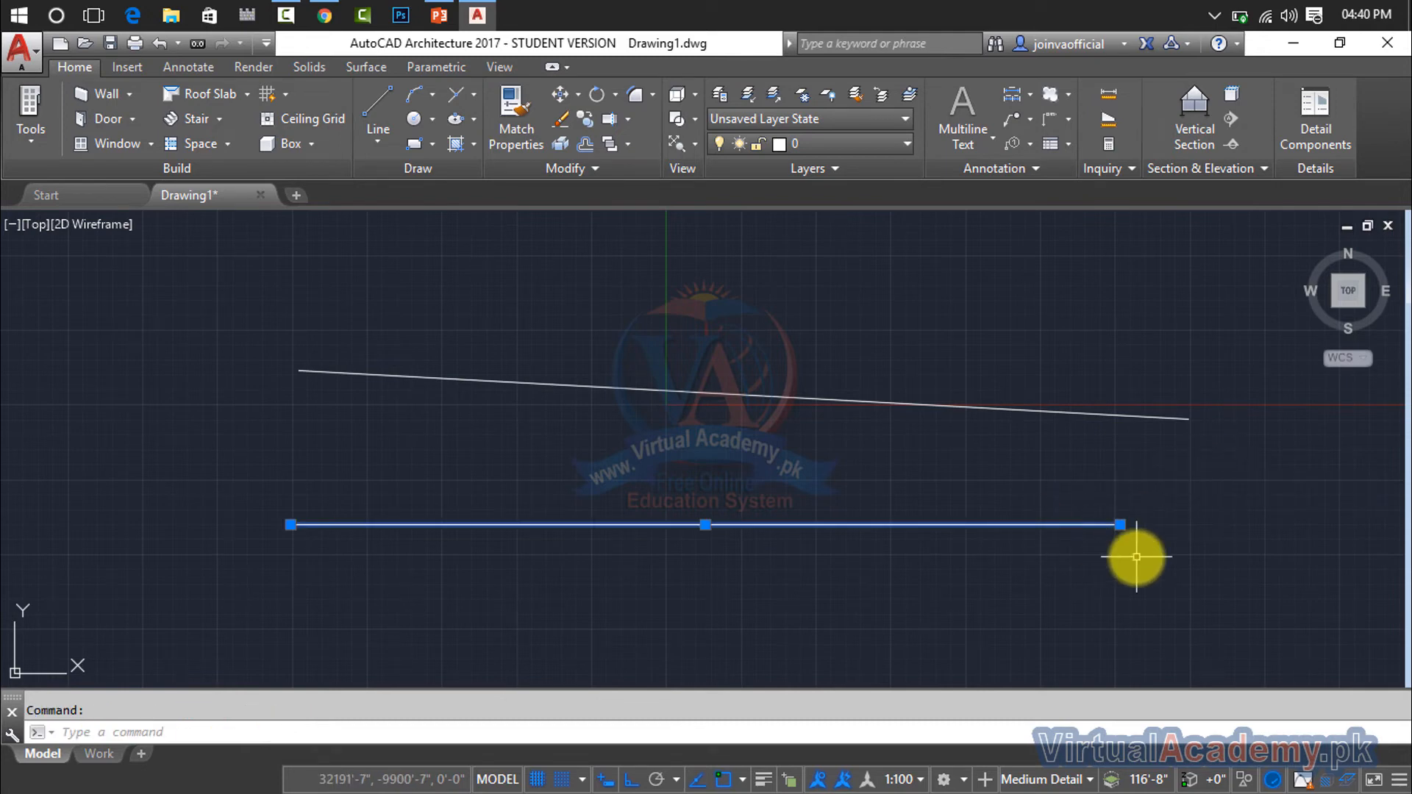
pyautogui.click(1220, 395)
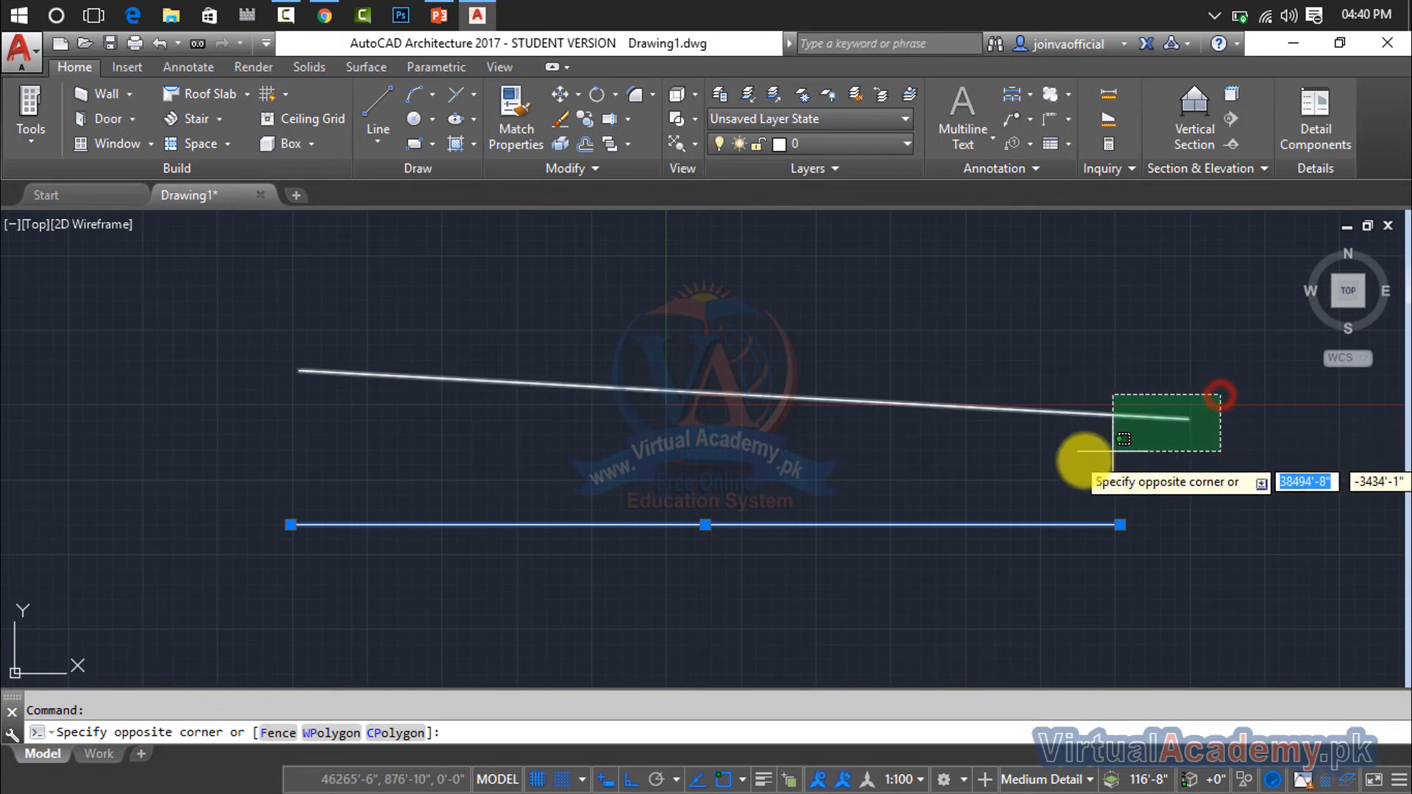
pyautogui.click(227, 537)
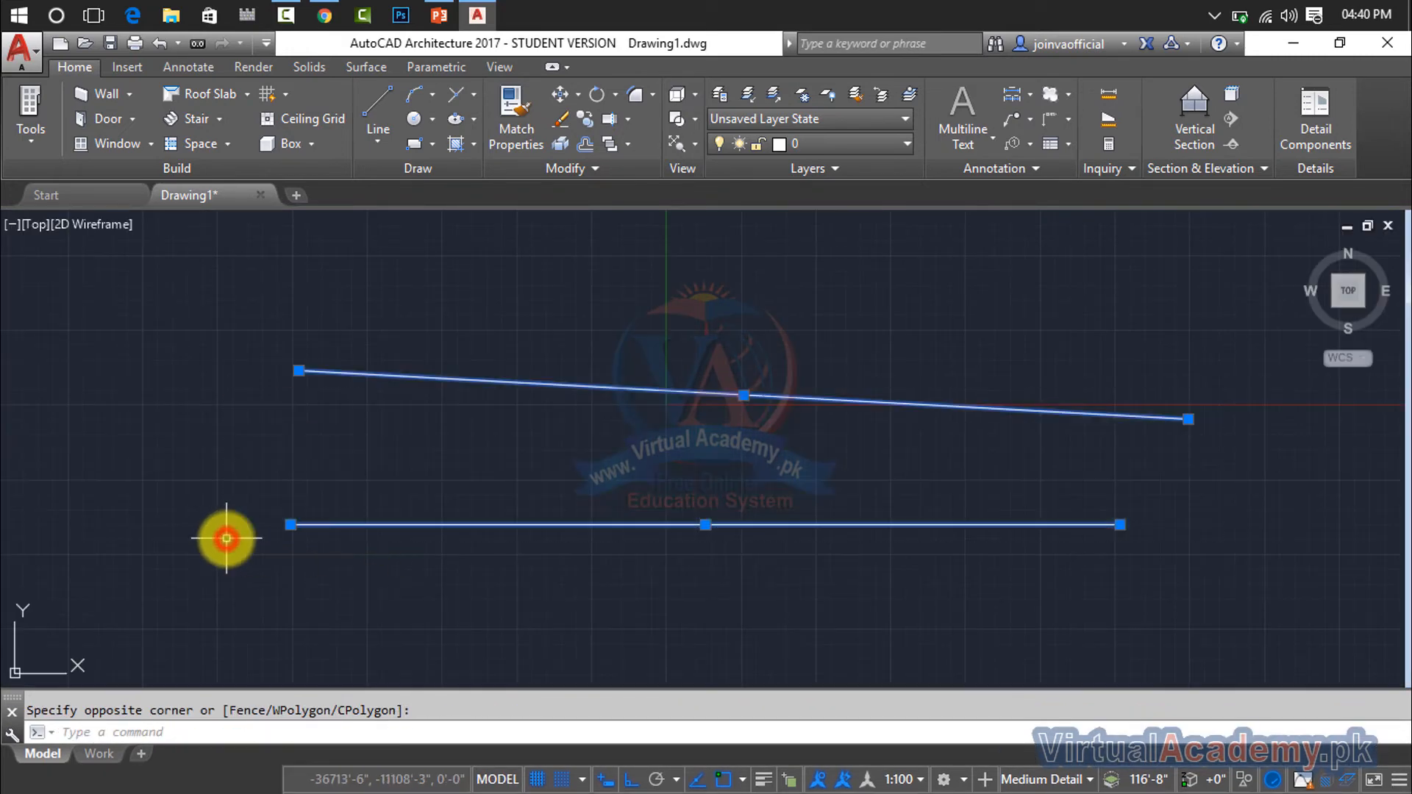
pyautogui.press('Delete')
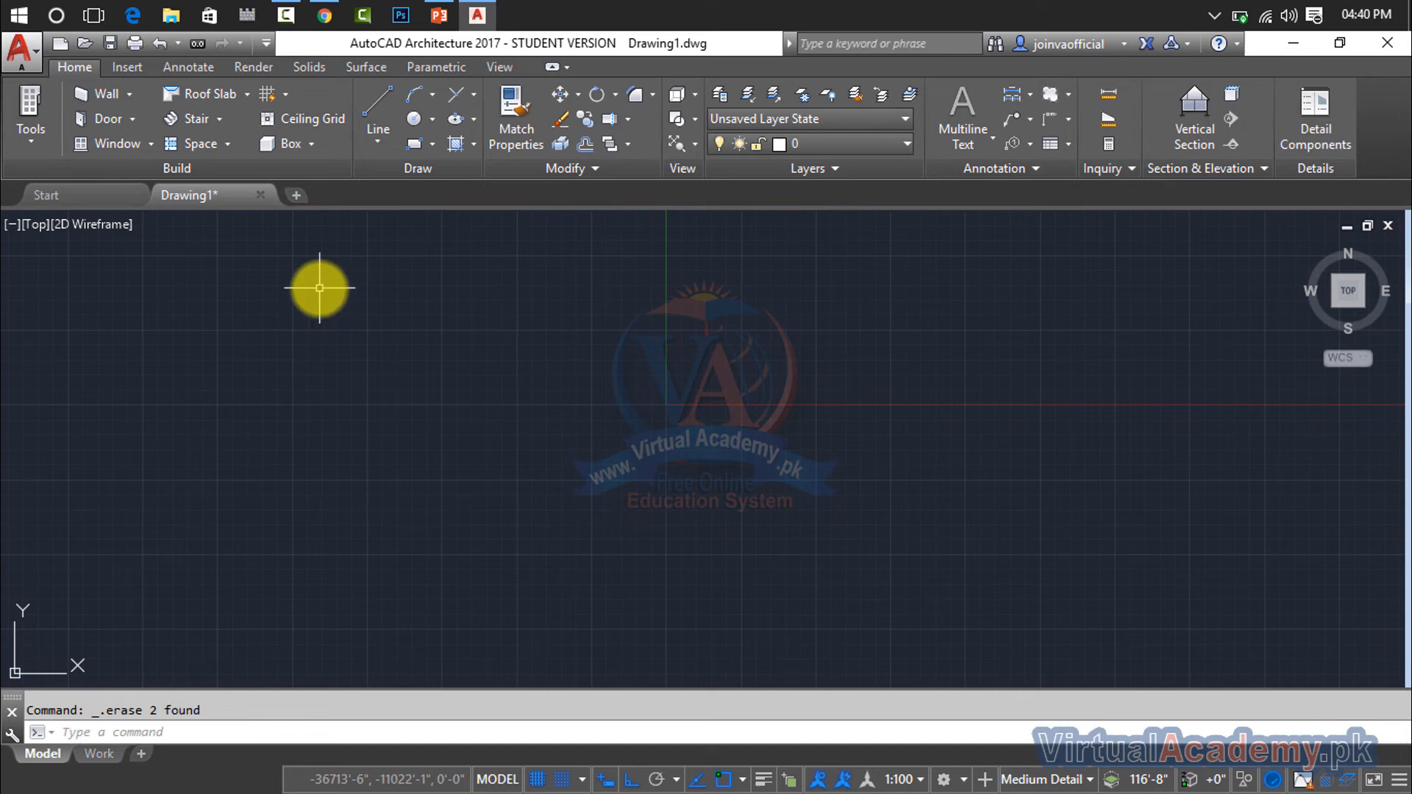
# Draw a 10' horizontal line starting from about (-31446', 964').
pyautogui.click(376, 142)
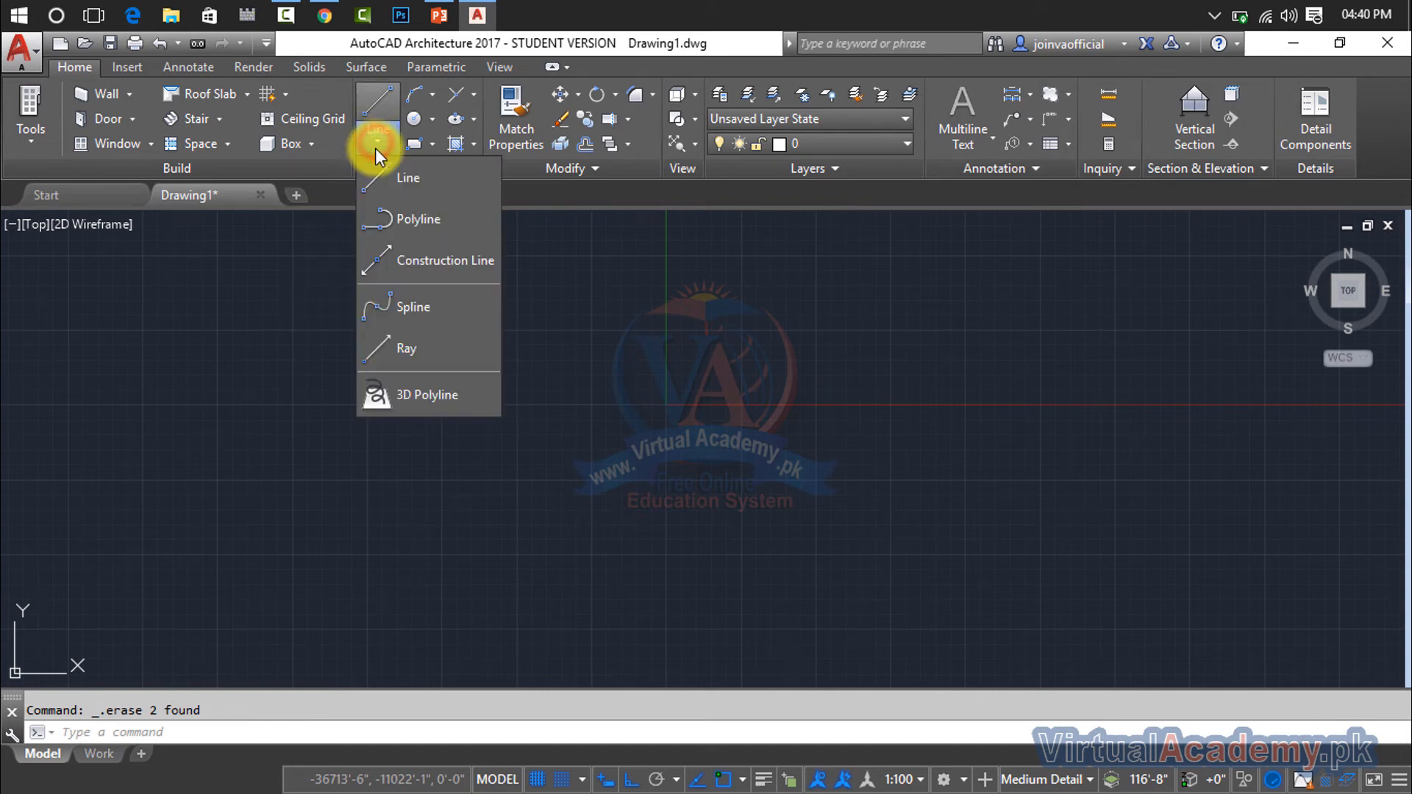
pyautogui.click(387, 183)
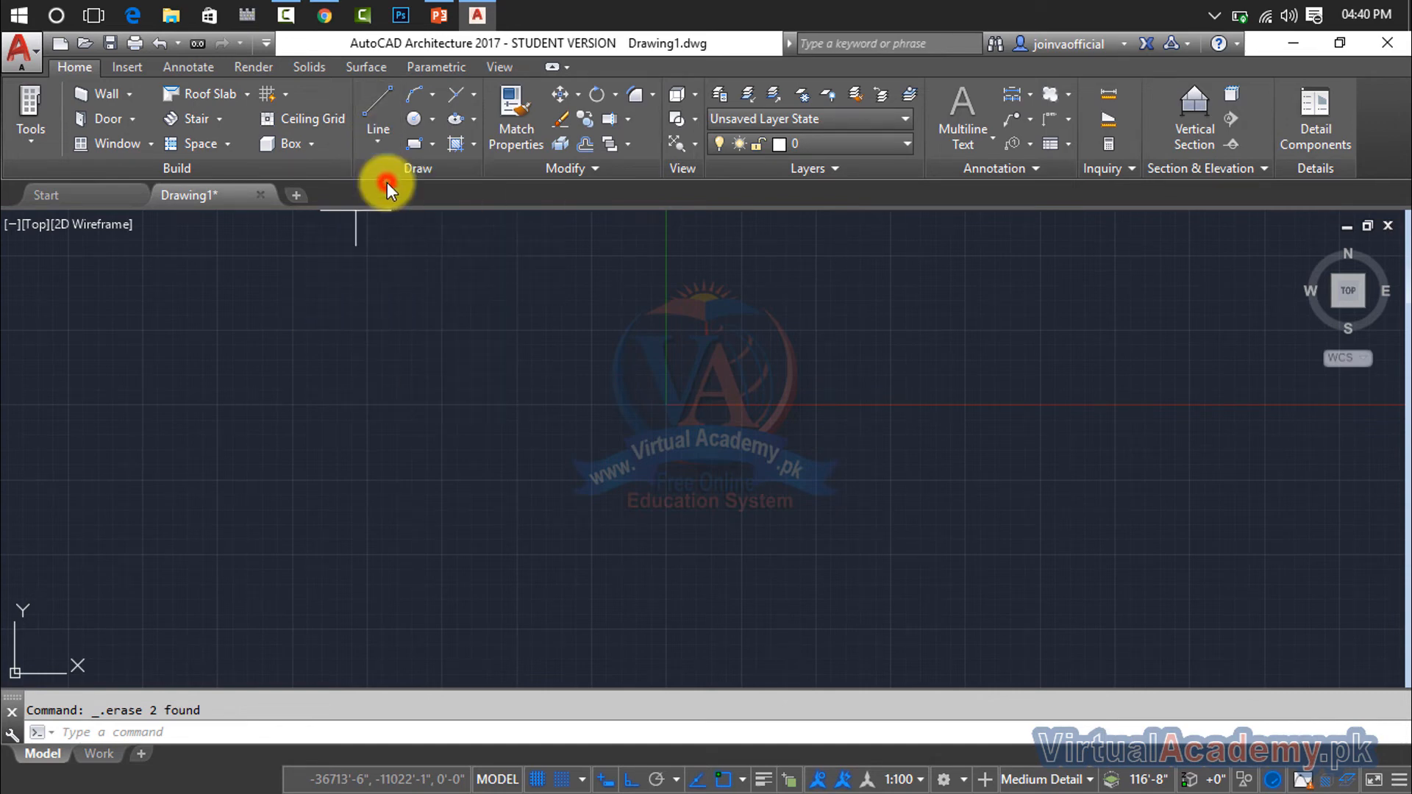
pyautogui.click(289, 392)
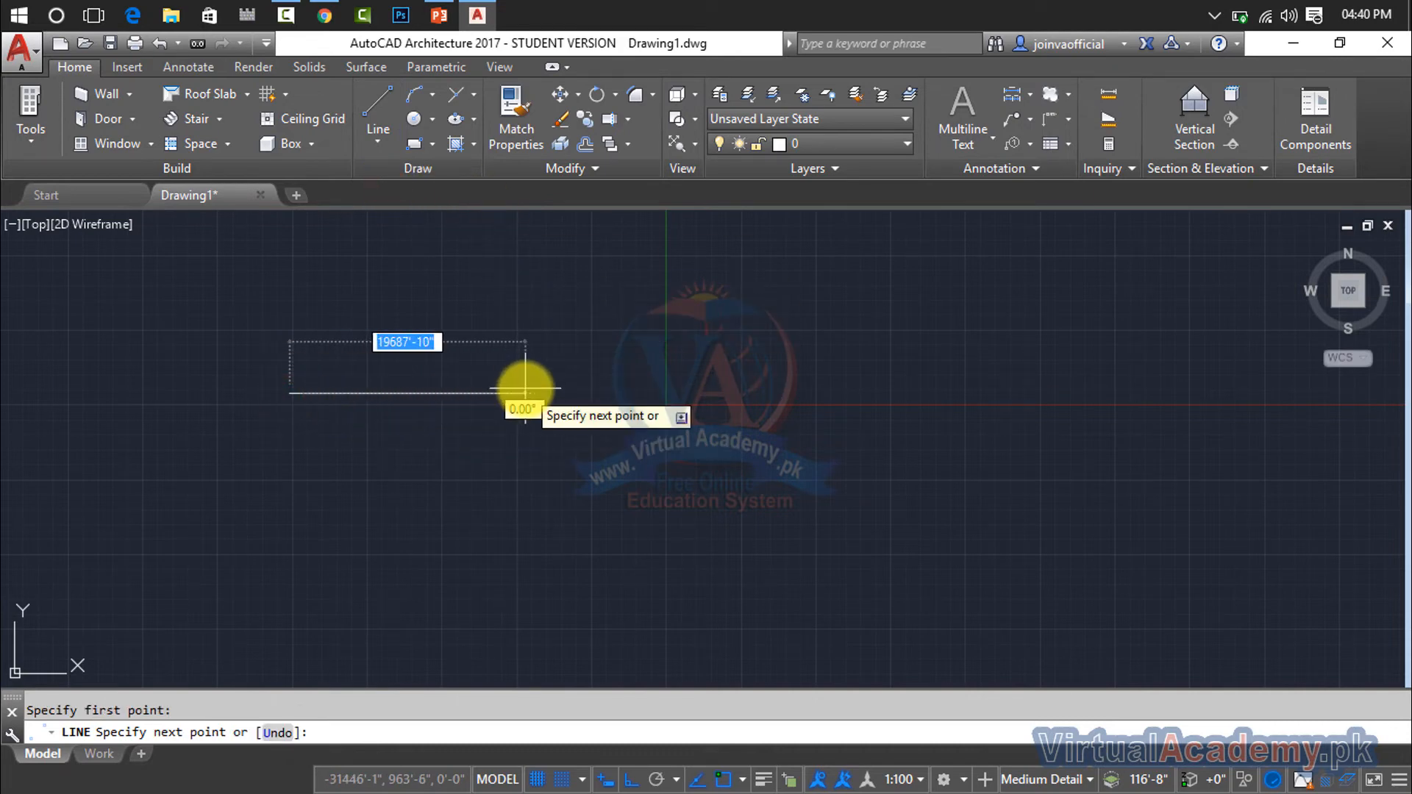
pyautogui.write("10'")
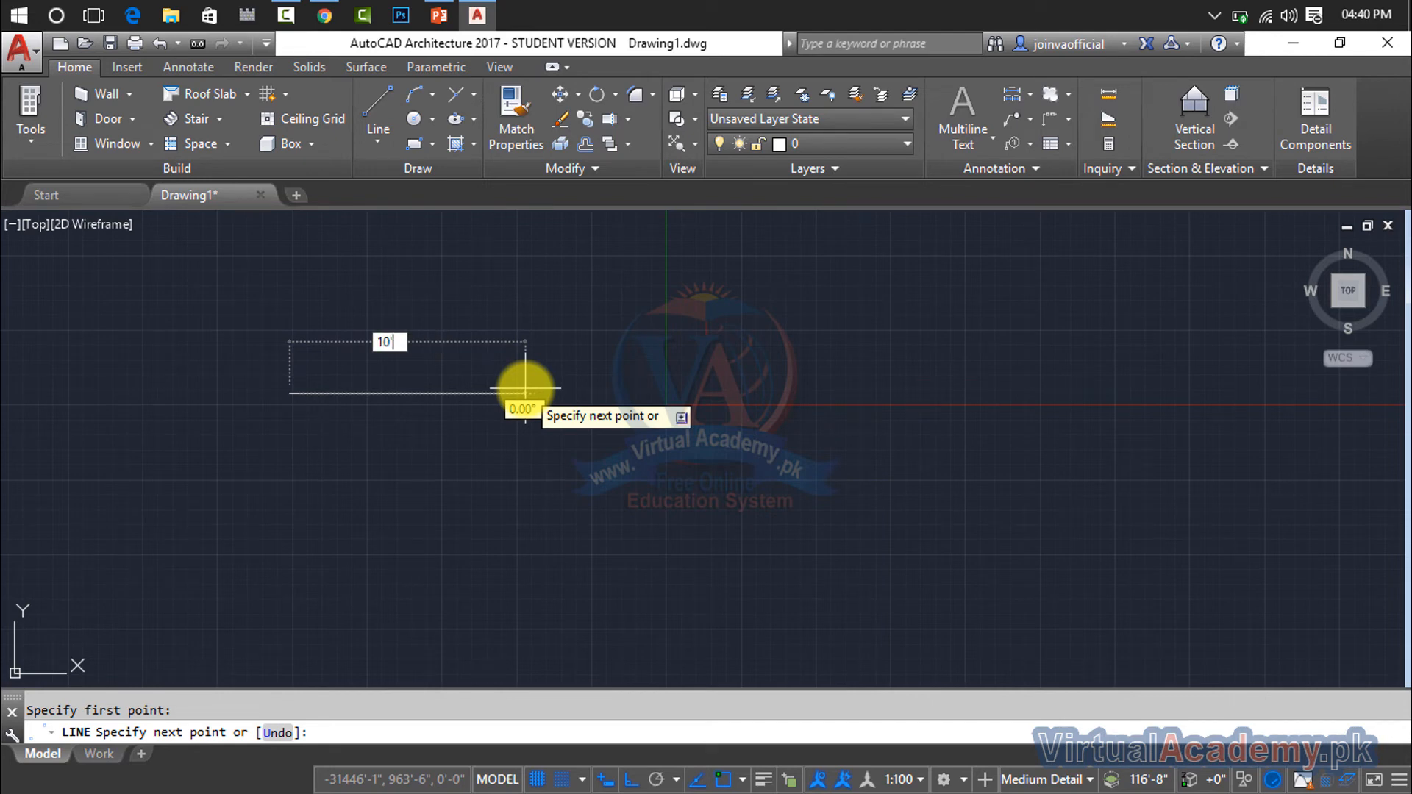
pyautogui.press('Return')
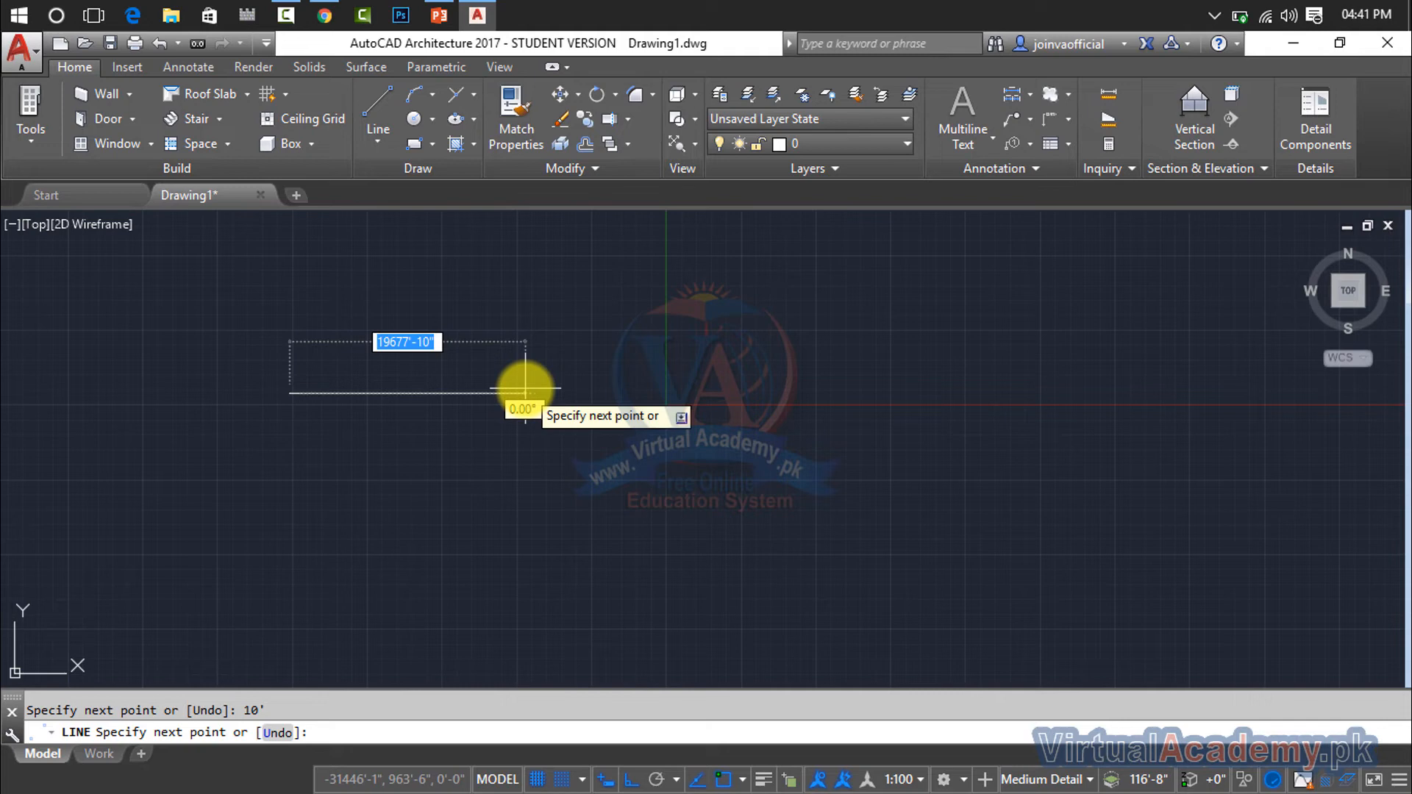
pyautogui.press('Return')
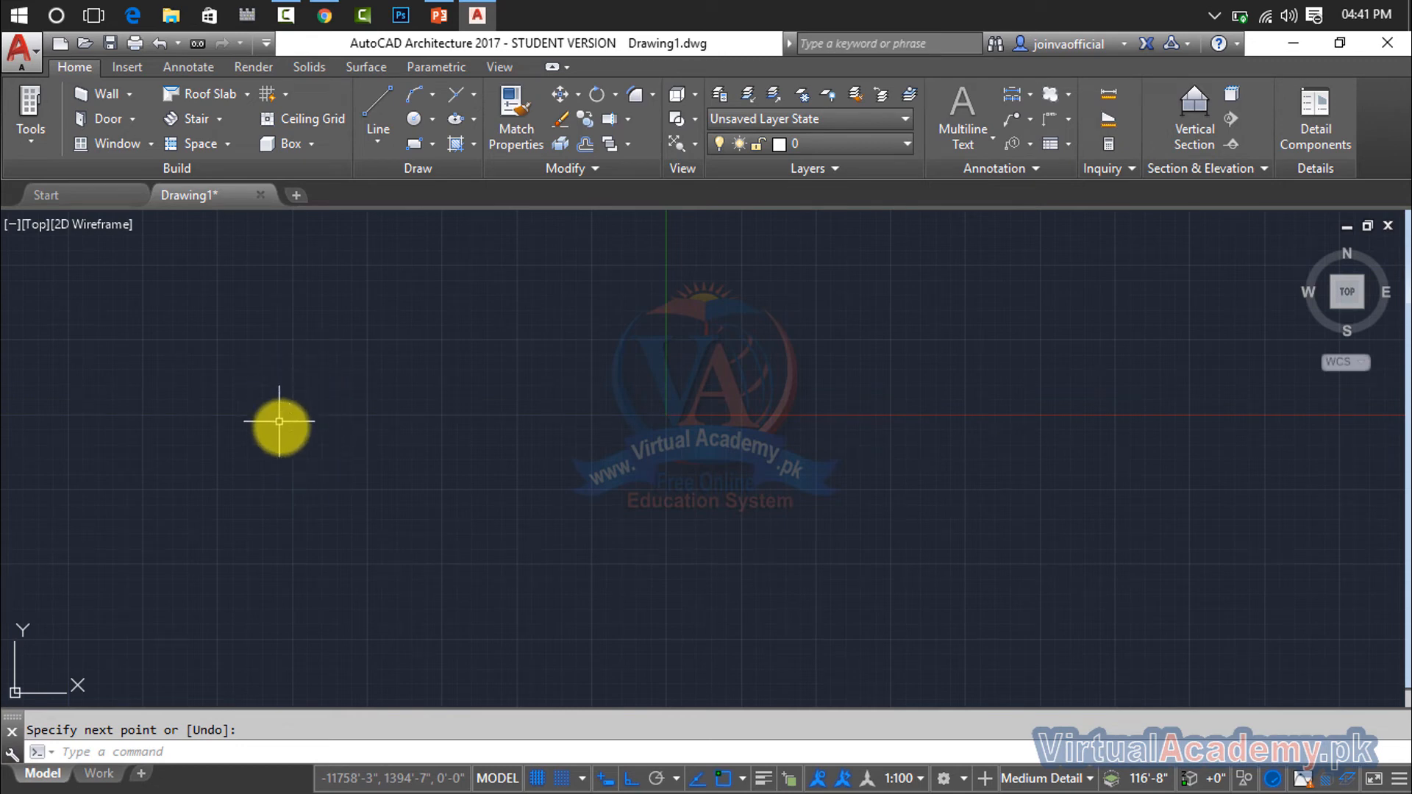
# Zoom to All to bring the whole drawing into view.
pyautogui.write('z')
pyautogui.press('Return')
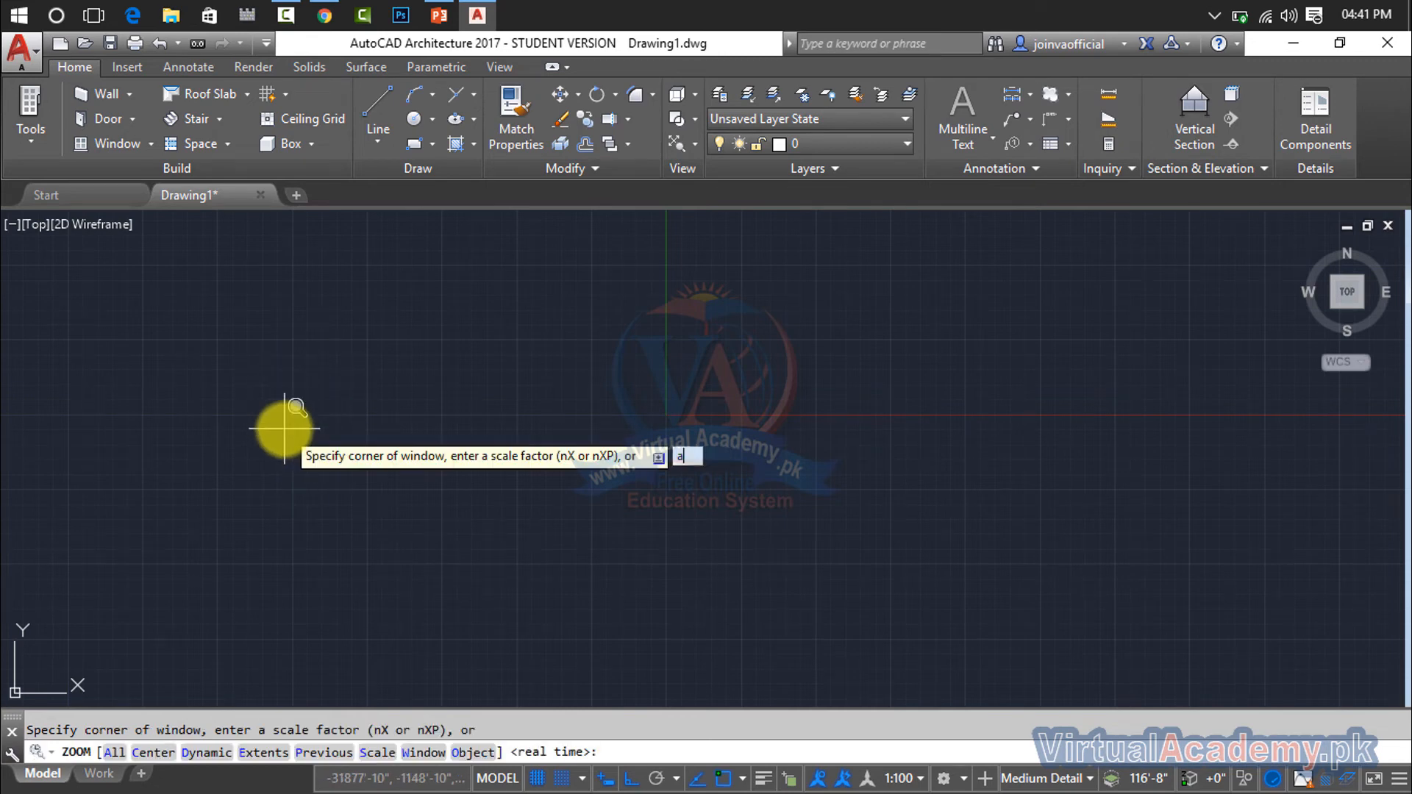
pyautogui.write('a')
pyautogui.press('Return')
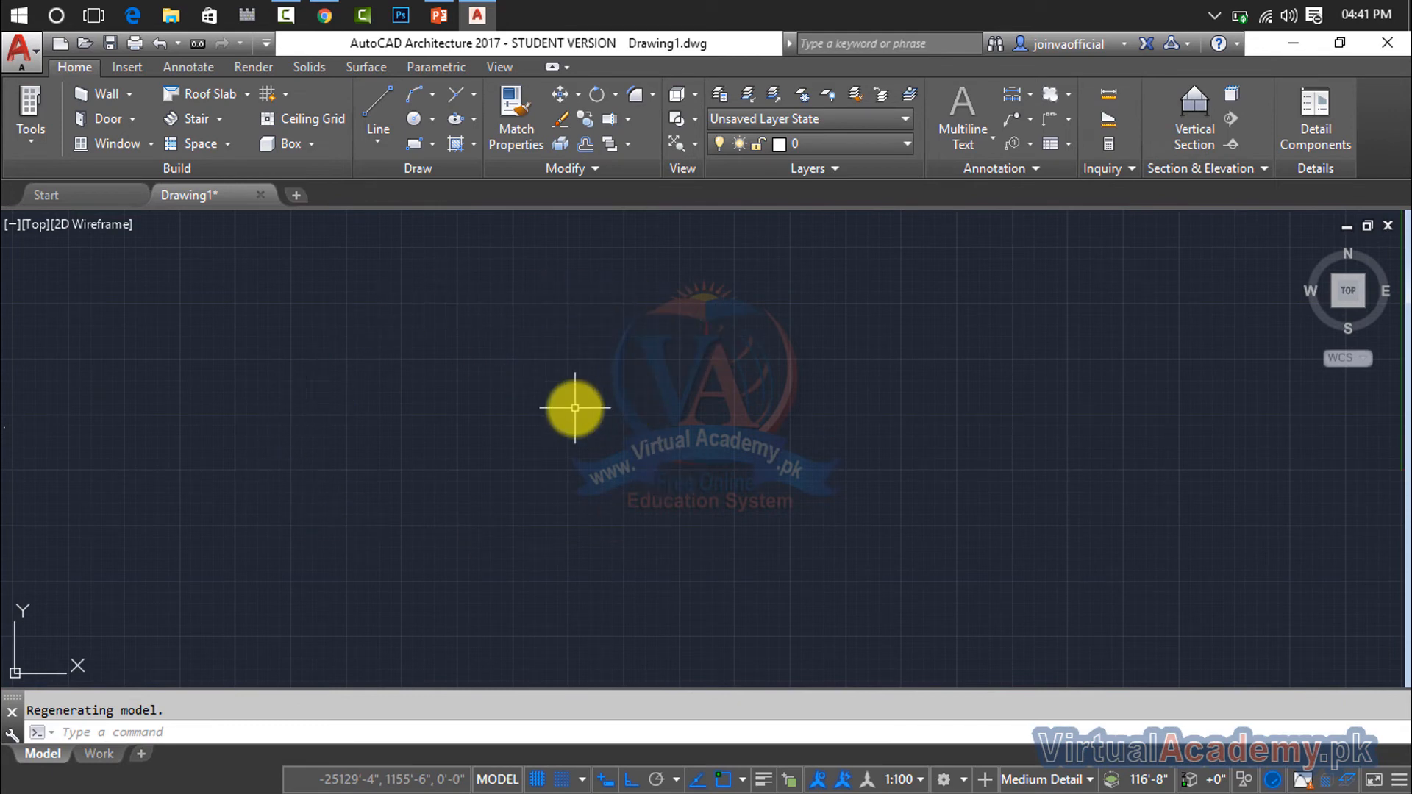
# Zoom to the drawing's extents to bring the 10' line into view.
pyautogui.press('Escape')
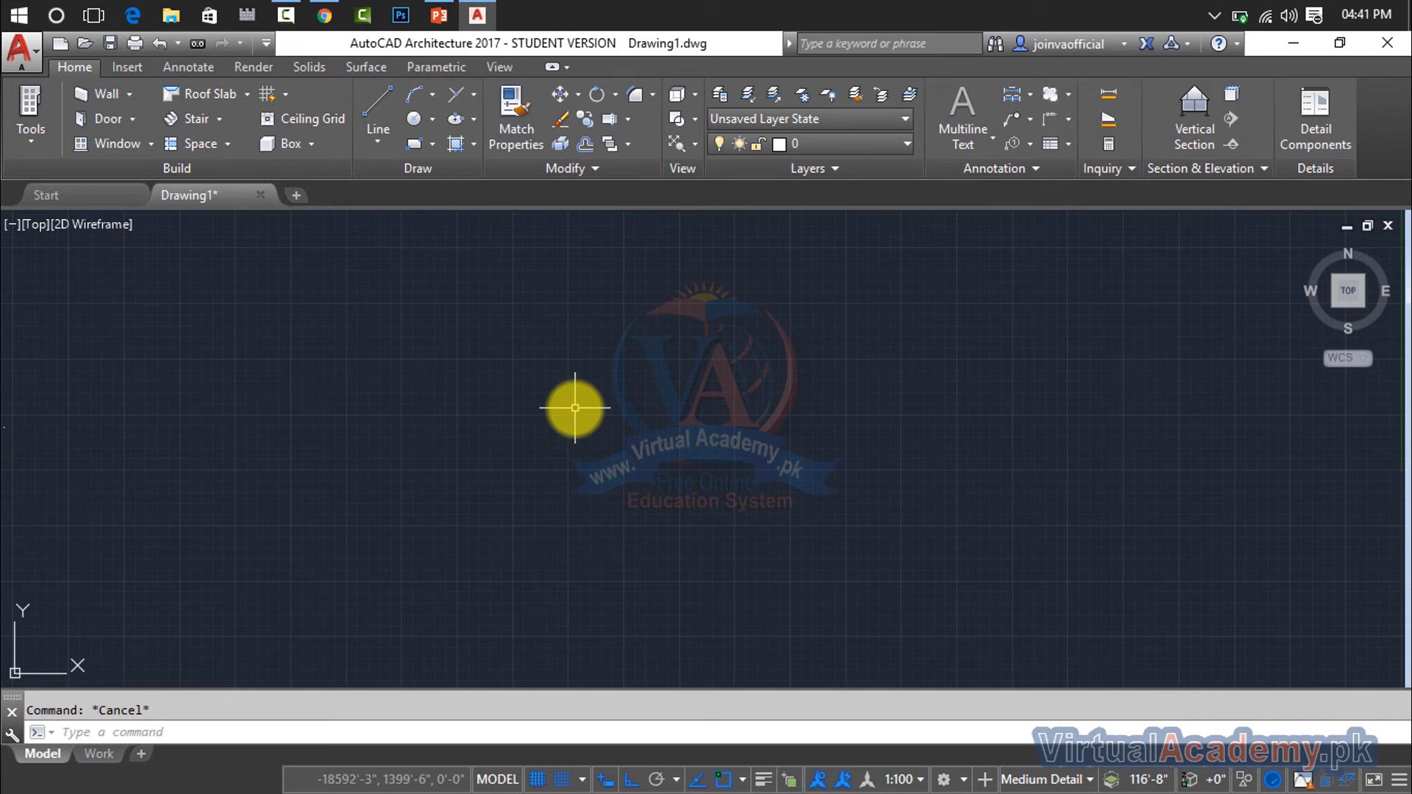
pyautogui.write('z')
pyautogui.press('Return')
pyautogui.write('e')
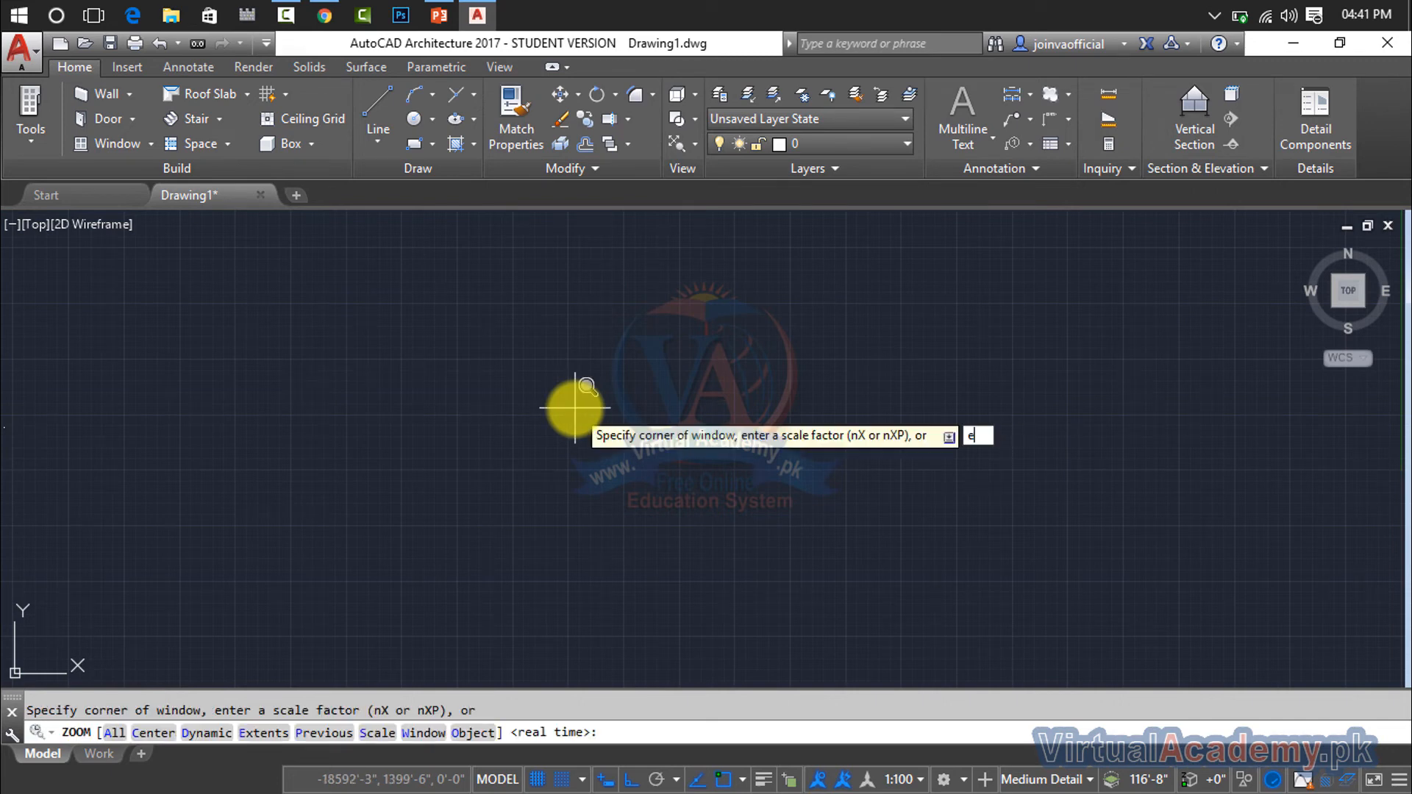
pyautogui.press('Return')
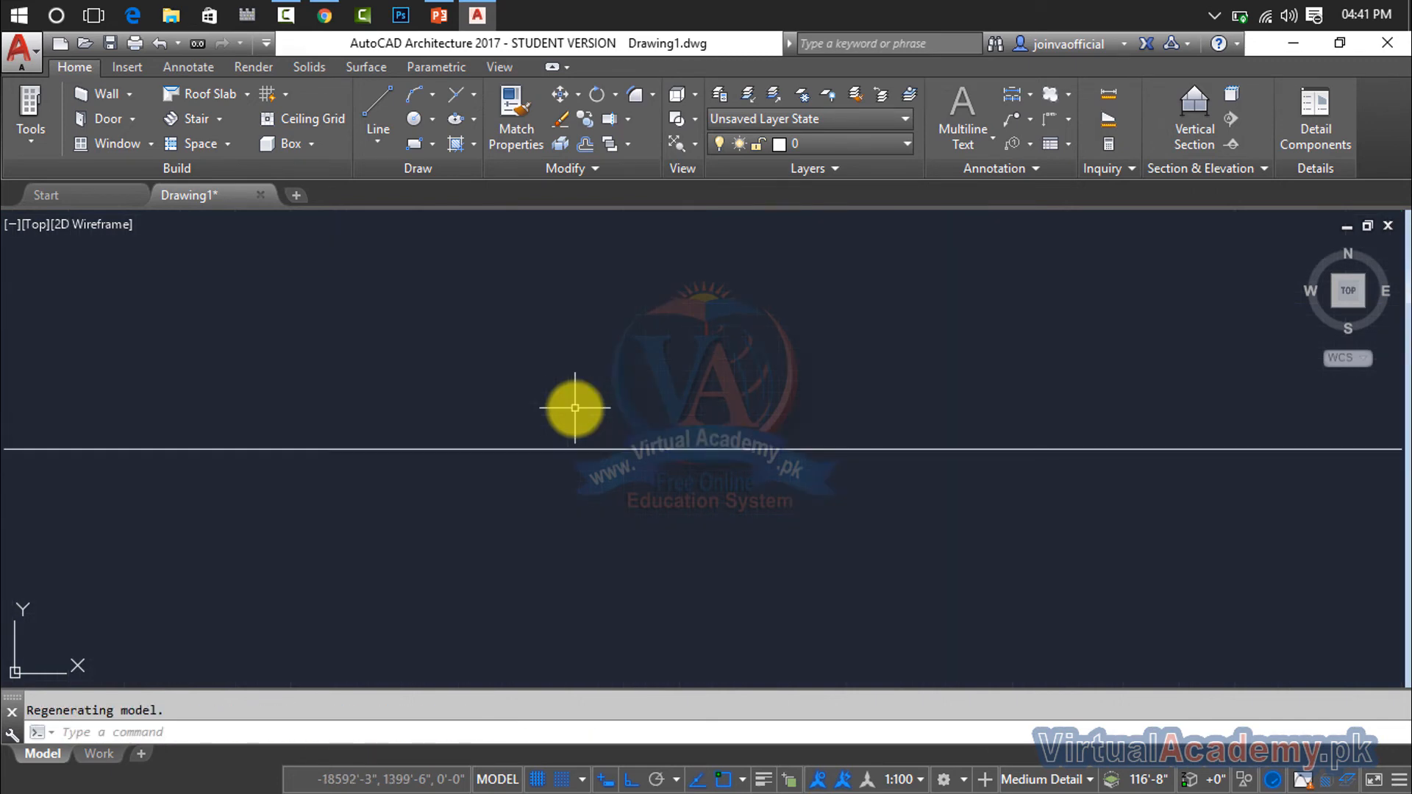
# Zoom far out from the 10' line and fit the drawing's extents in the view again.
pyautogui.scroll(-1, 576, 404)
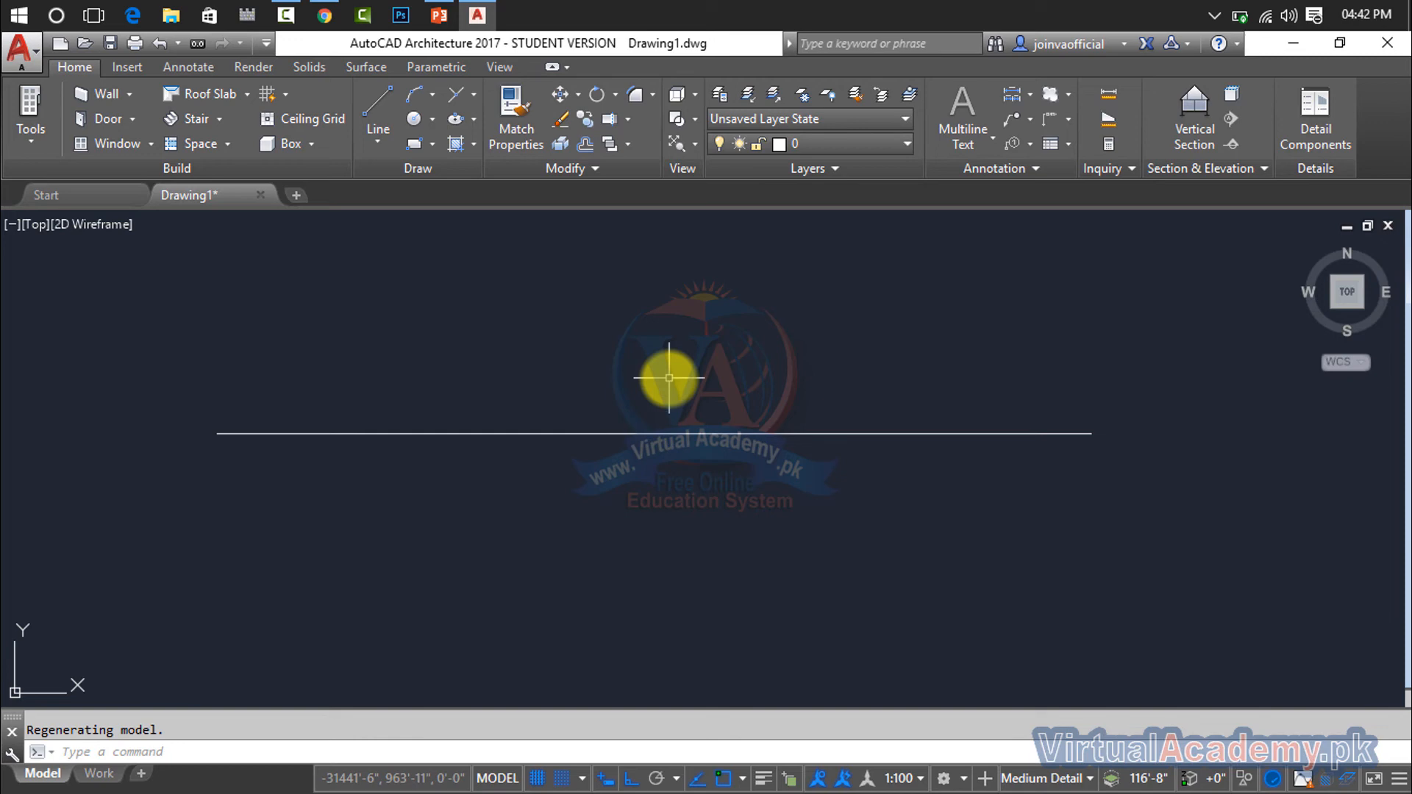
pyautogui.scroll(-12, 669, 378)
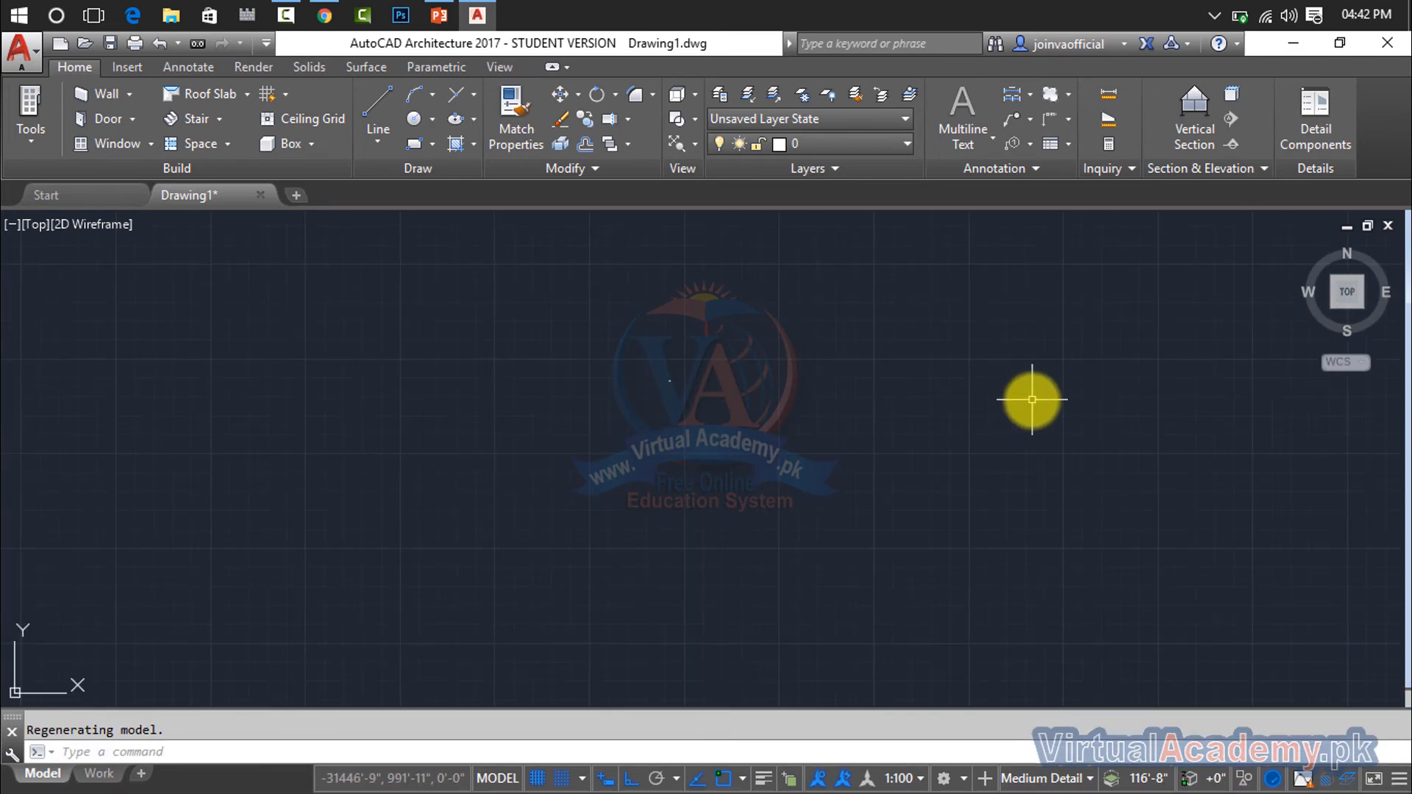
pyautogui.write('z')
pyautogui.press('Return')
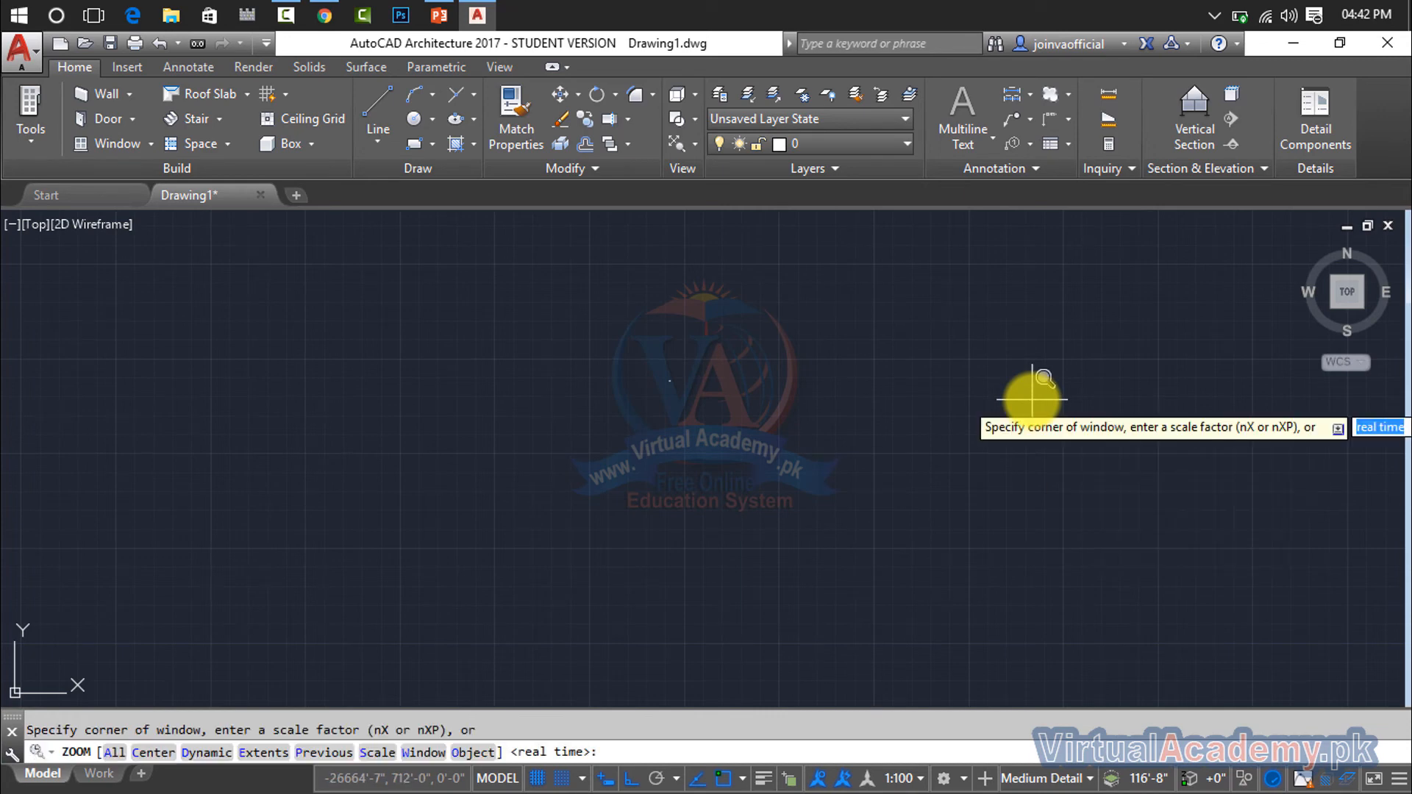
pyautogui.write('e')
pyautogui.press('Return')
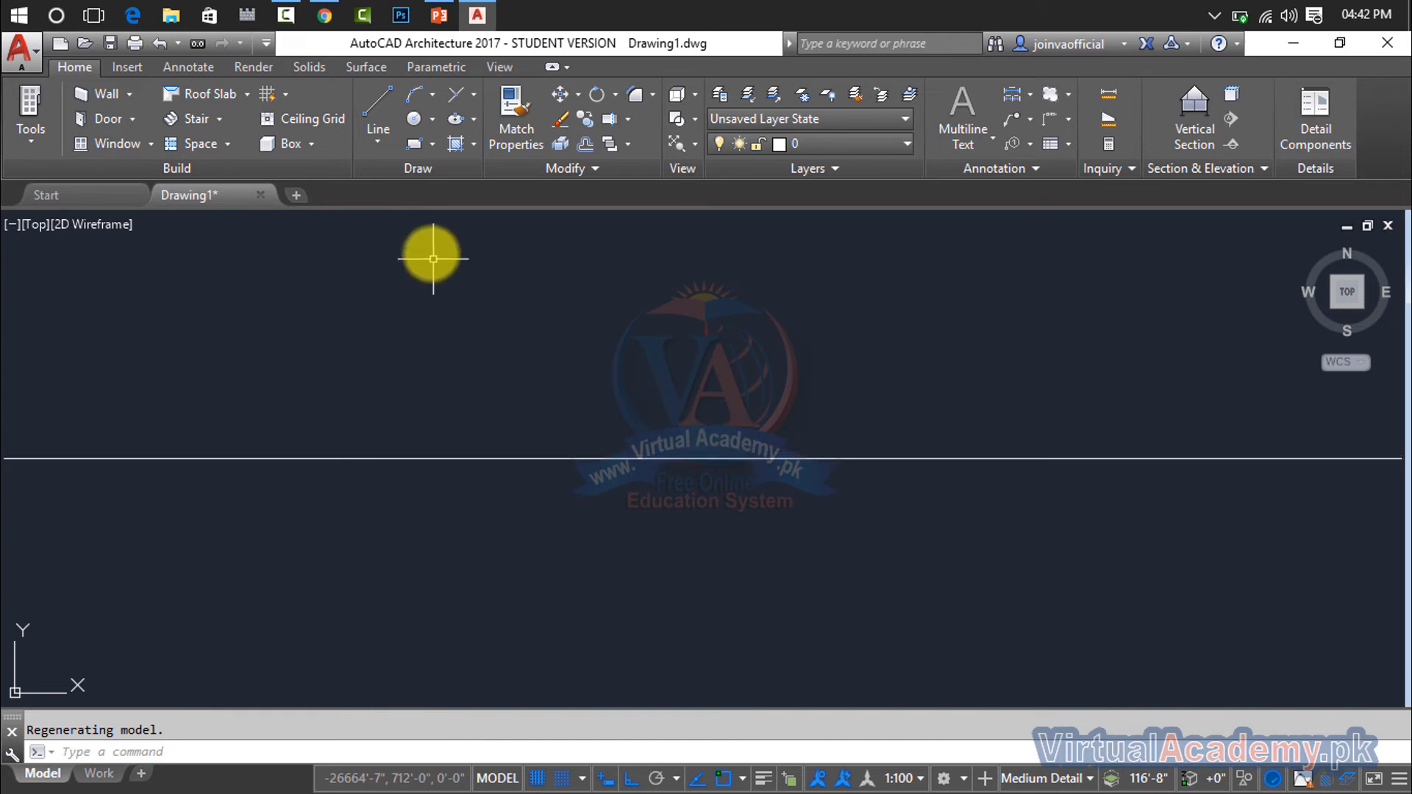
# Draw a 5' horizontal line above the 10' line, running rightward from about (-31444', 964').
pyautogui.click(380, 137)
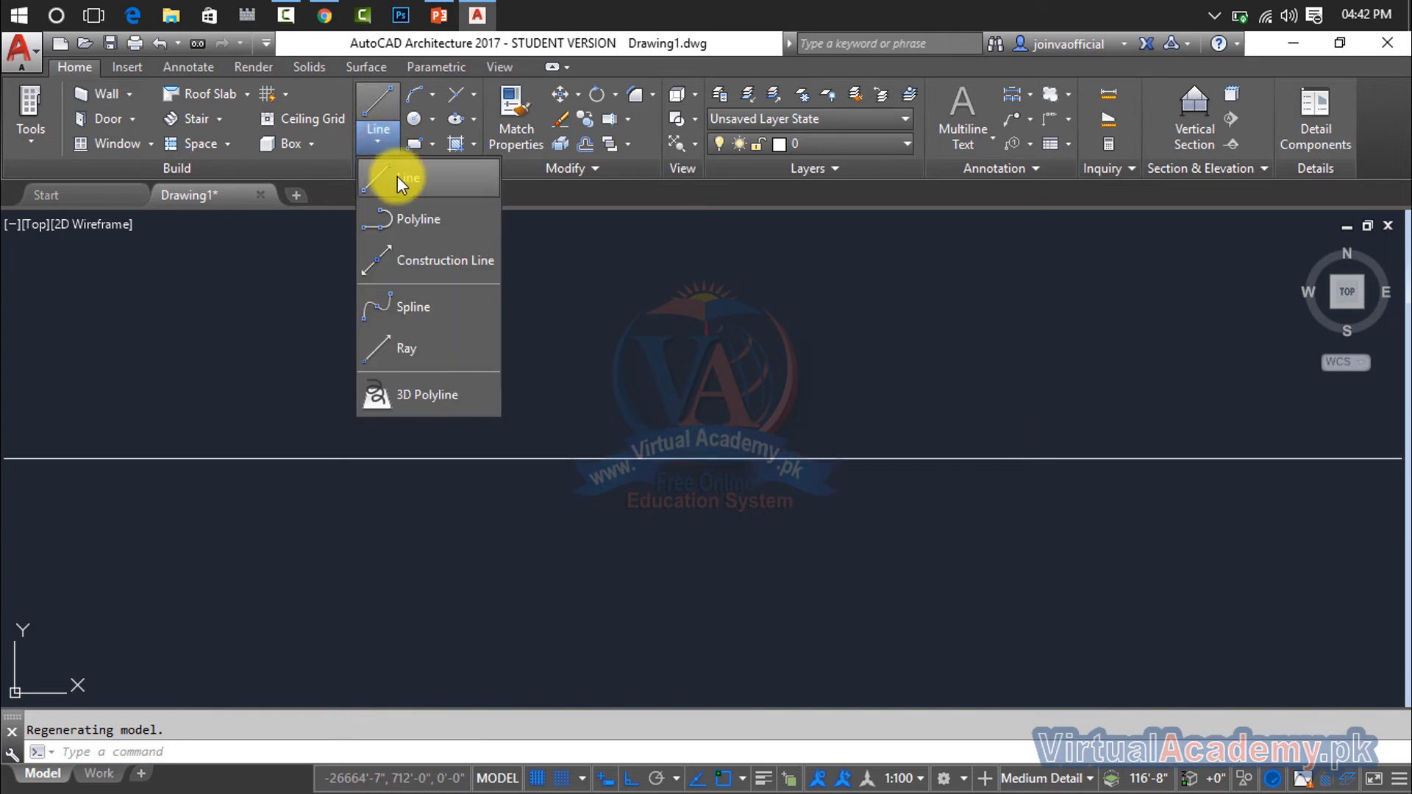
pyautogui.press('Escape')
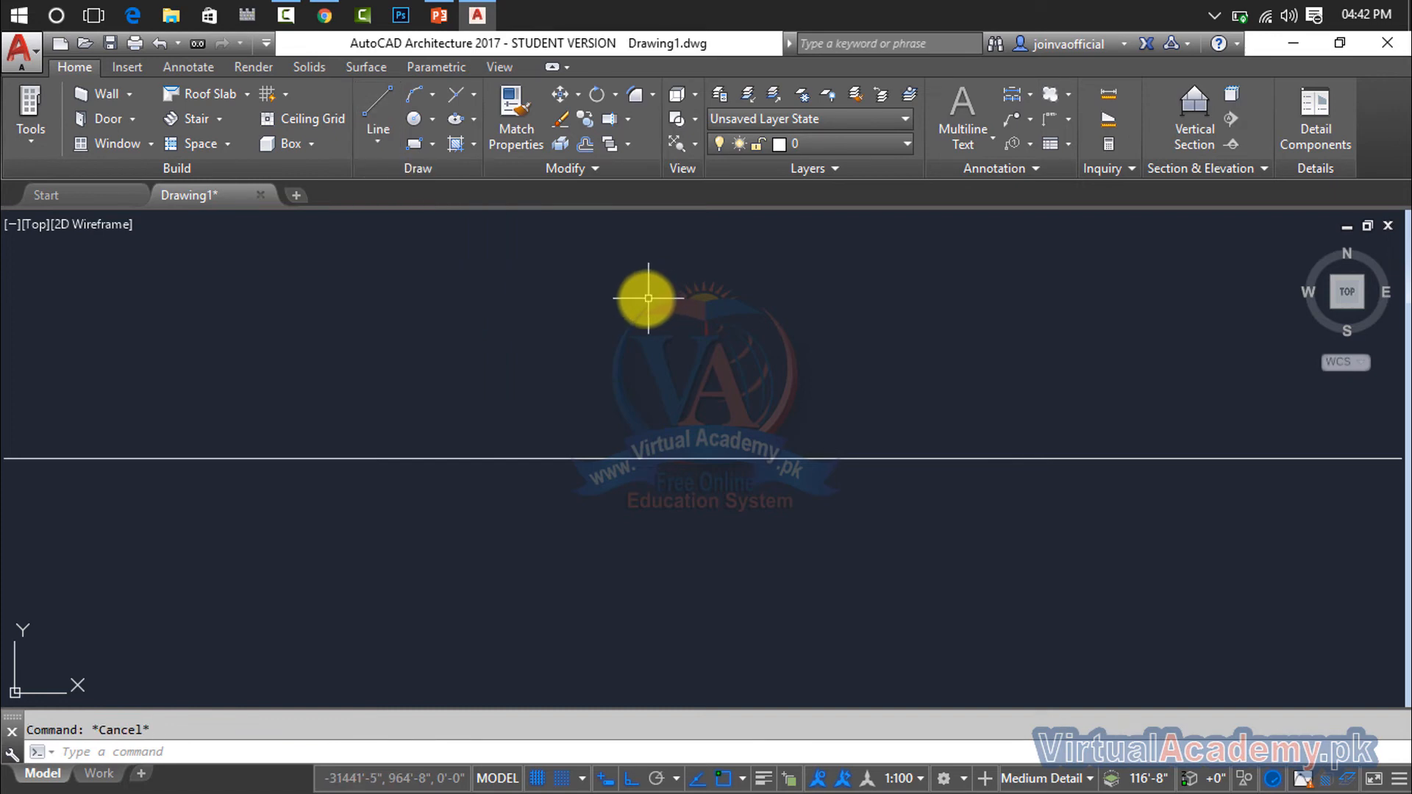
pyautogui.write('L')
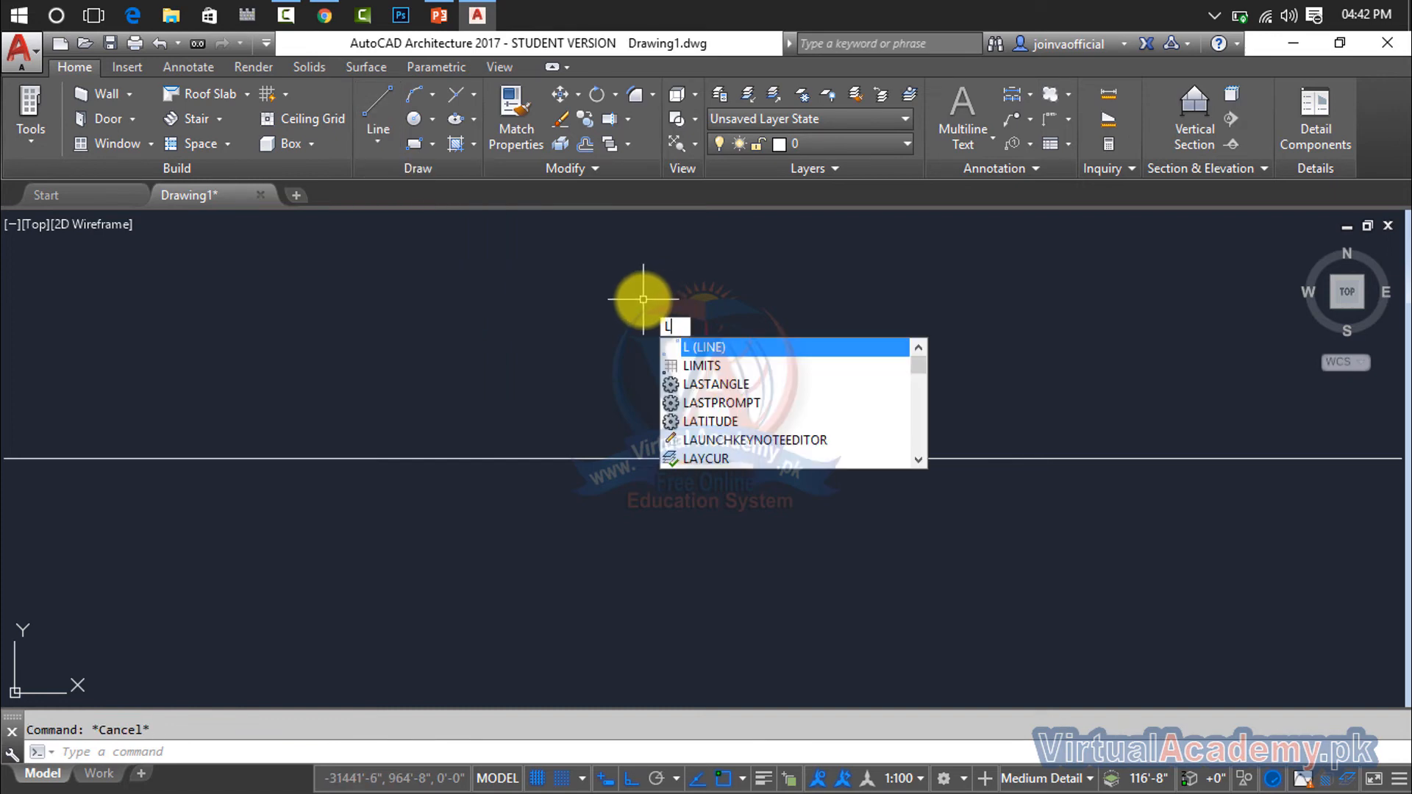
pyautogui.press('Return')
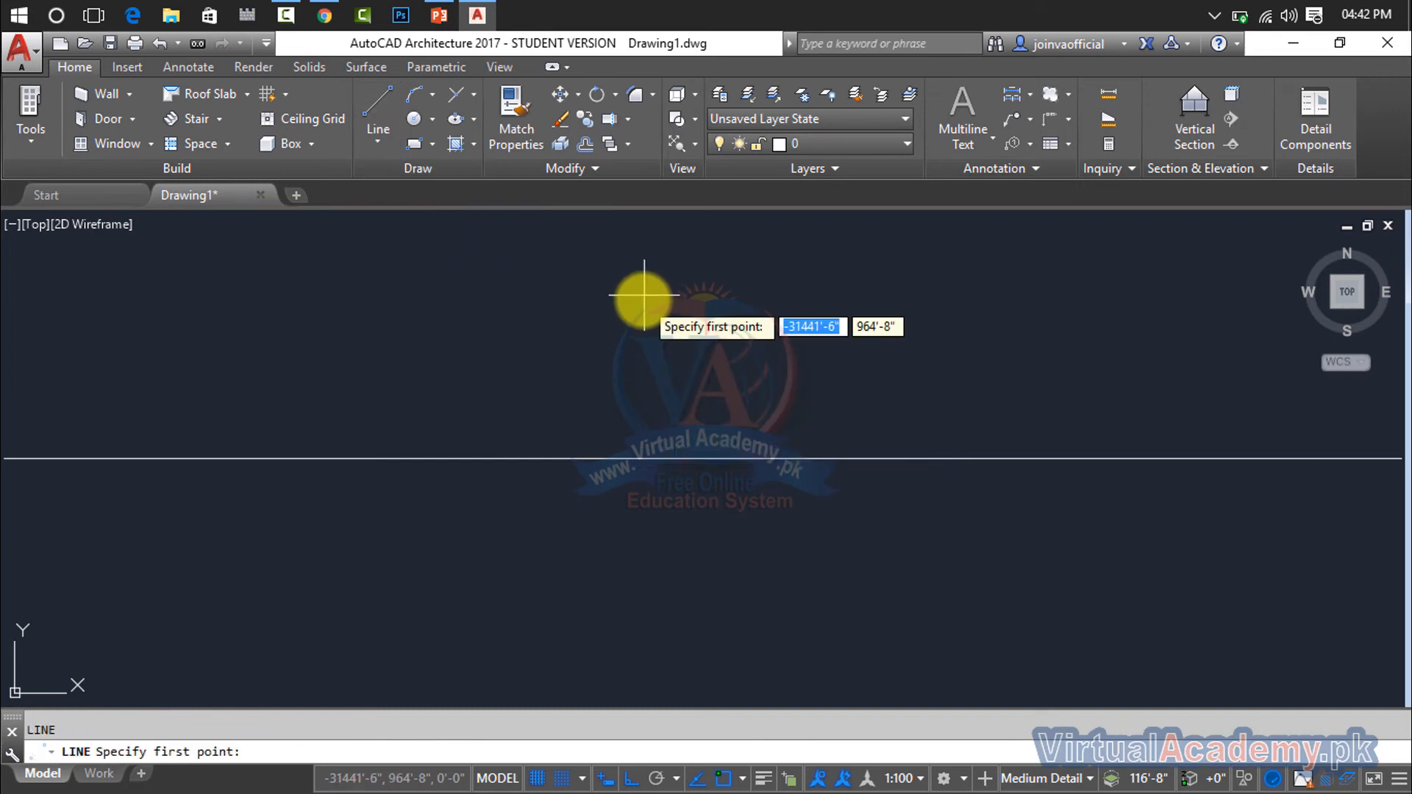
pyautogui.click(281, 340)
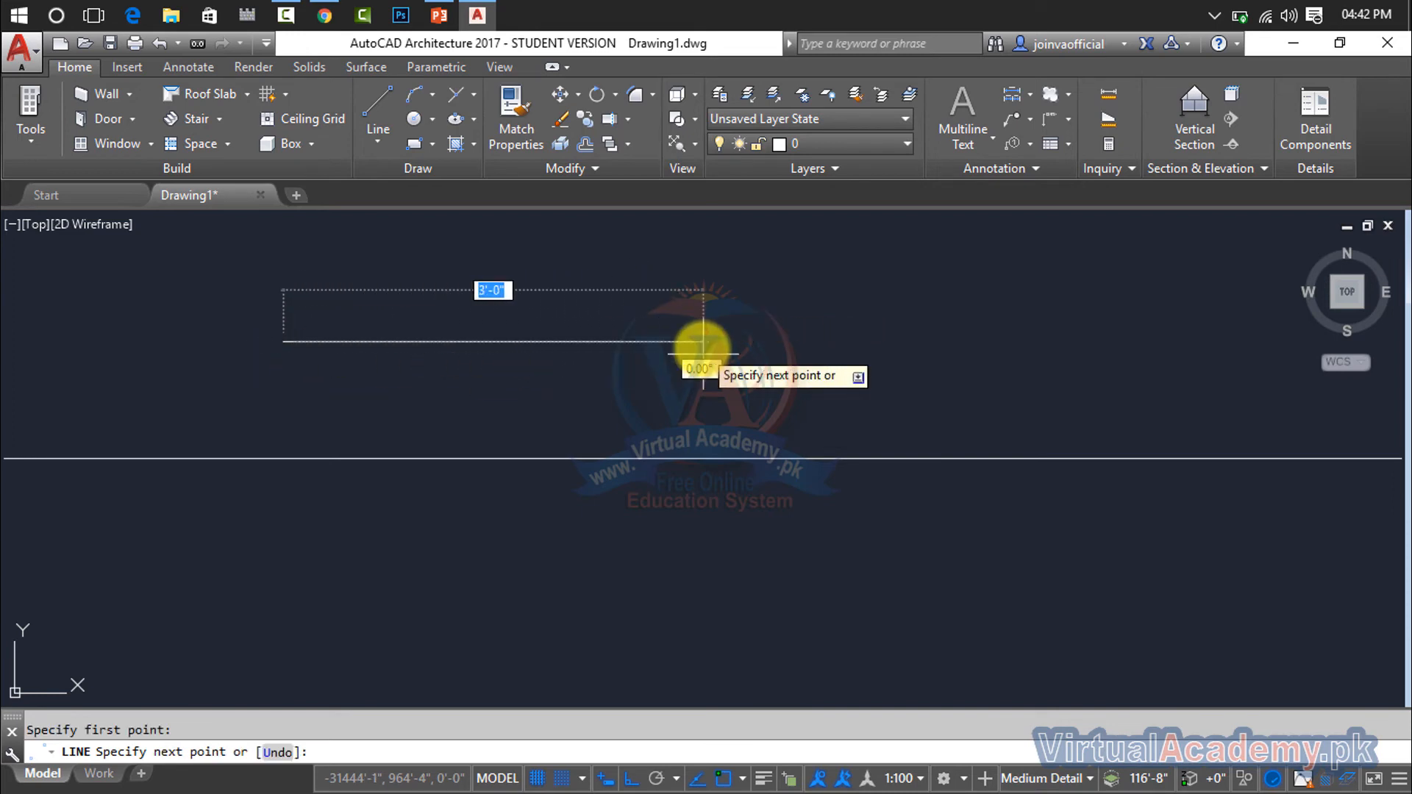
pyautogui.write("5'")
pyautogui.press('Return')
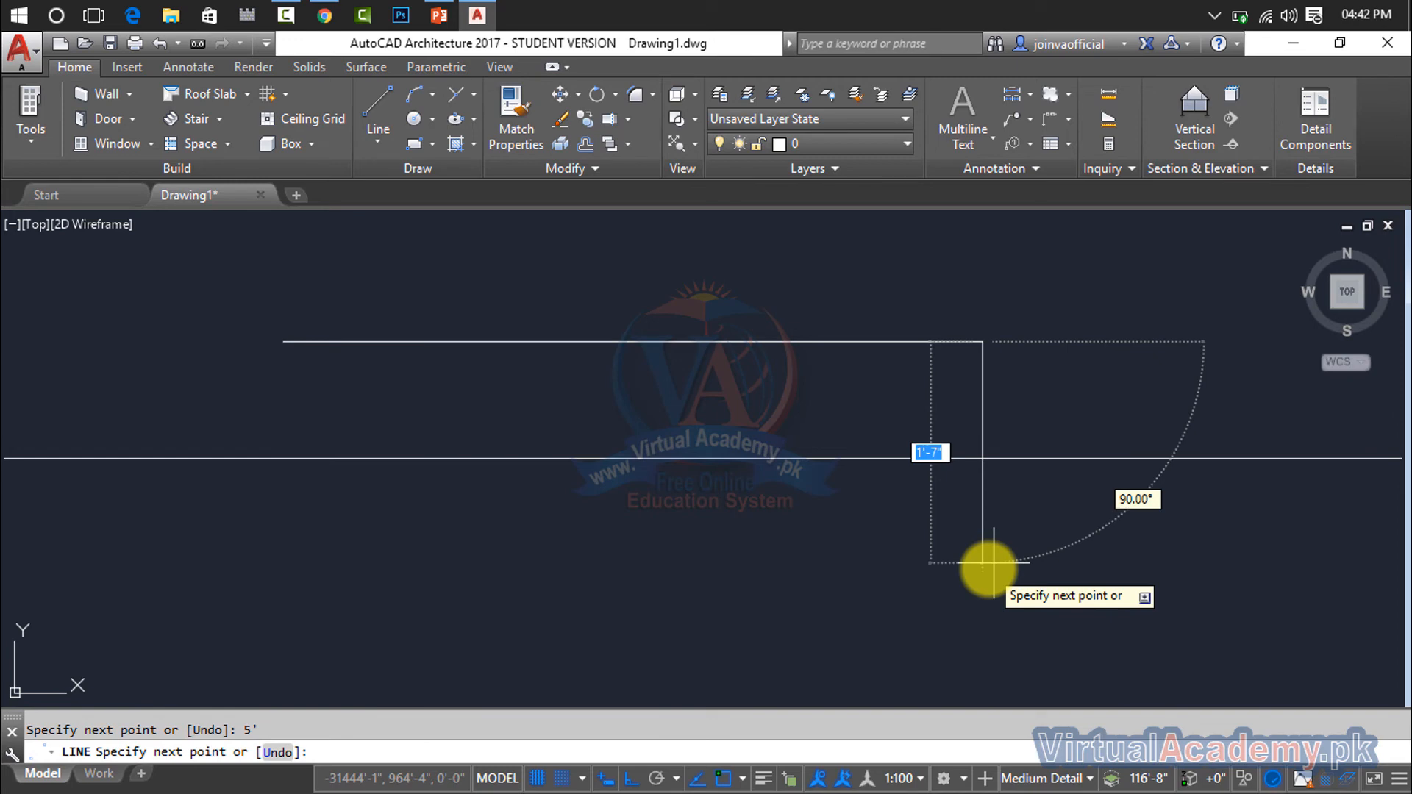
# Continue with a 5' vertical segment straight down from the upper line's right end and finish the line.
pyautogui.write("5'")
pyautogui.press('Return')
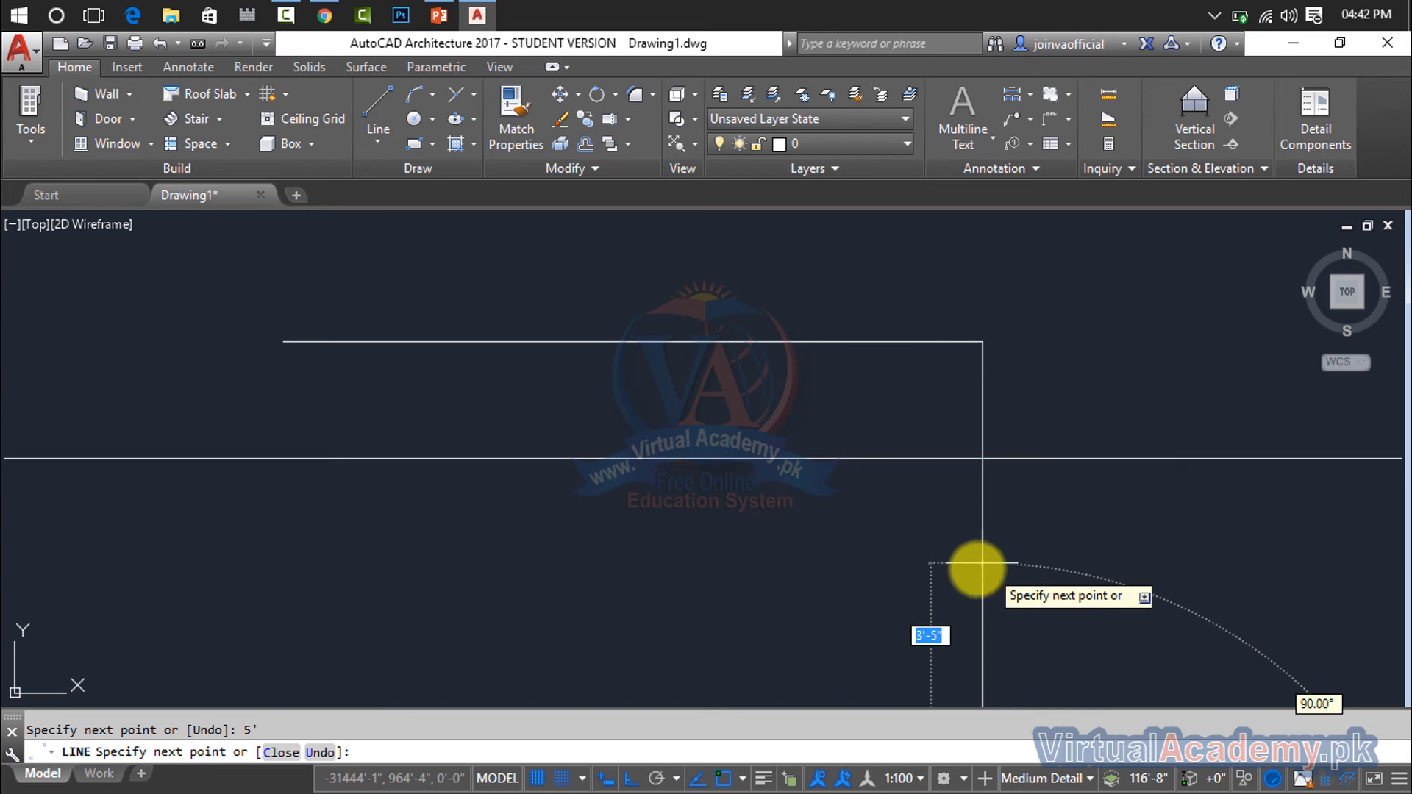
pyautogui.scroll(-5, 974, 569)
pyautogui.moveTo(975, 569); pyautogui.dragTo(968, 556, button='middle')
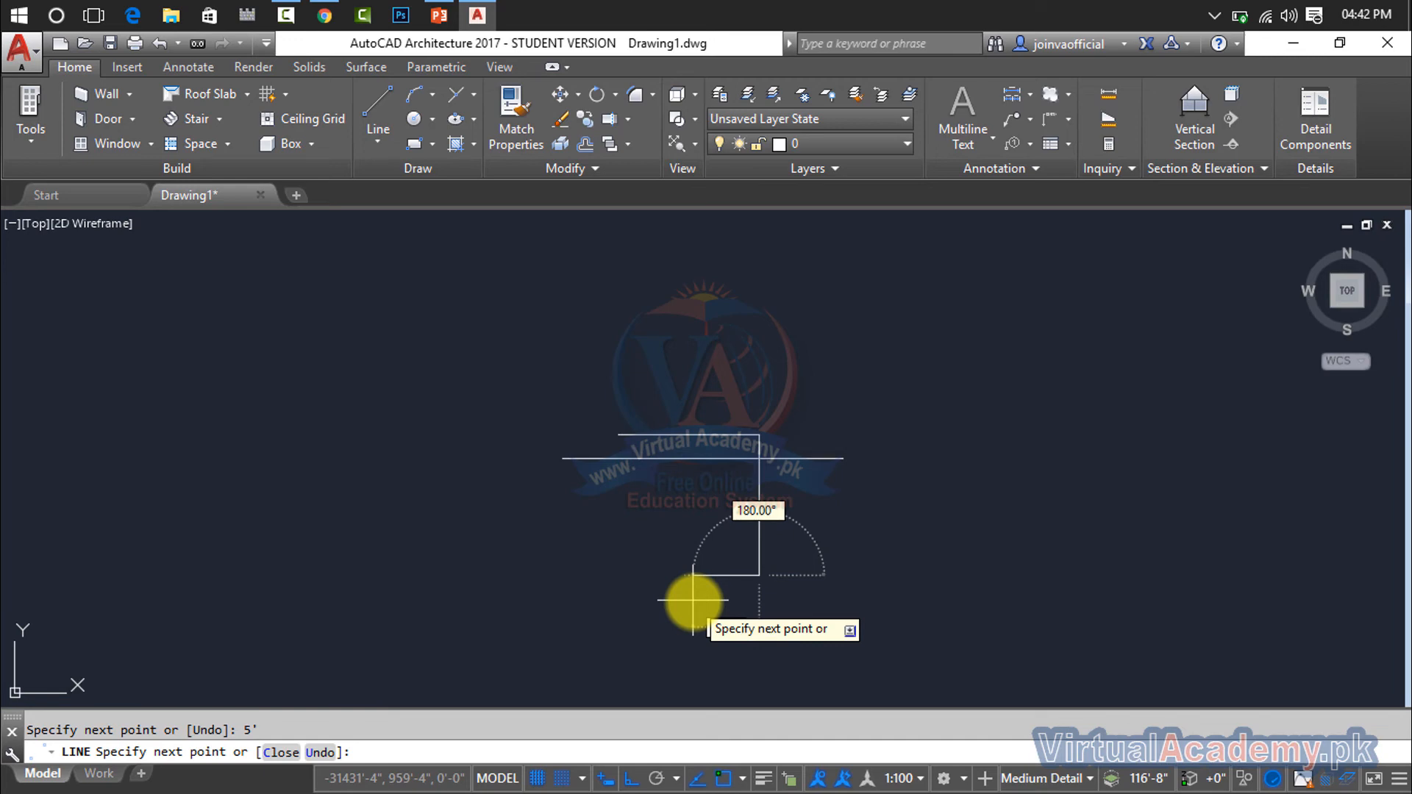
pyautogui.press('Escape')
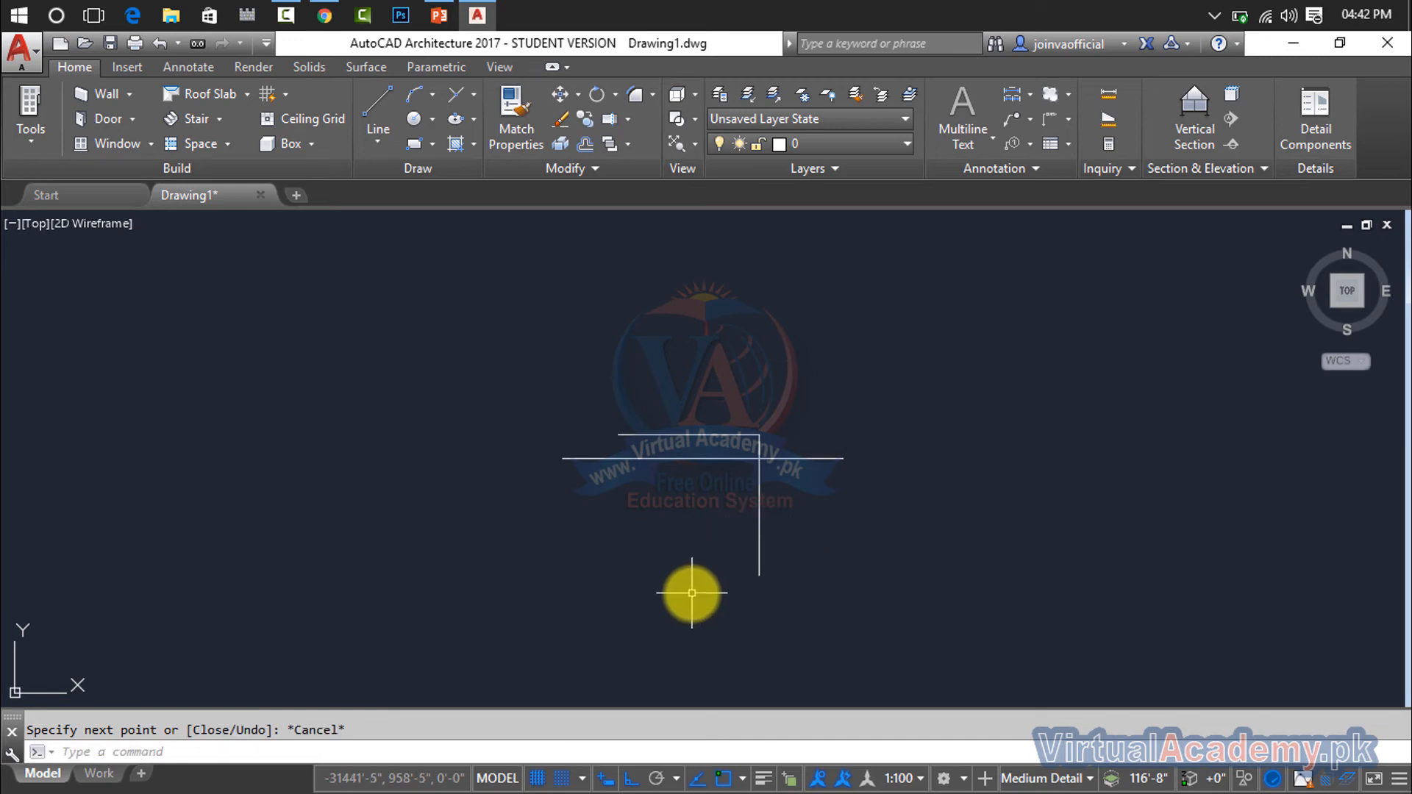
pyautogui.scroll(2, 743, 450)
pyautogui.scroll(2, 728, 434)
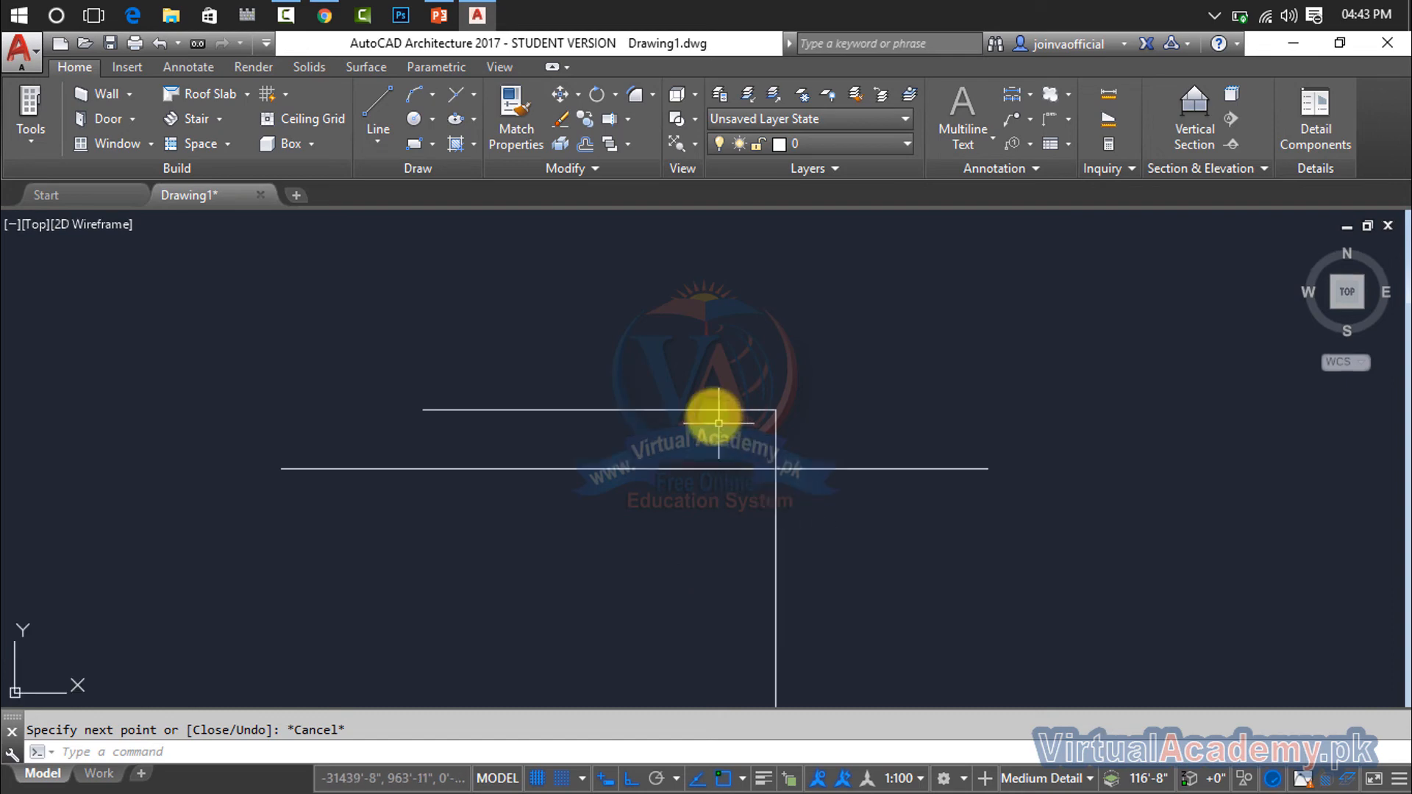
pyautogui.moveTo(797, 538); pyautogui.dragTo(769, 460, button='middle')
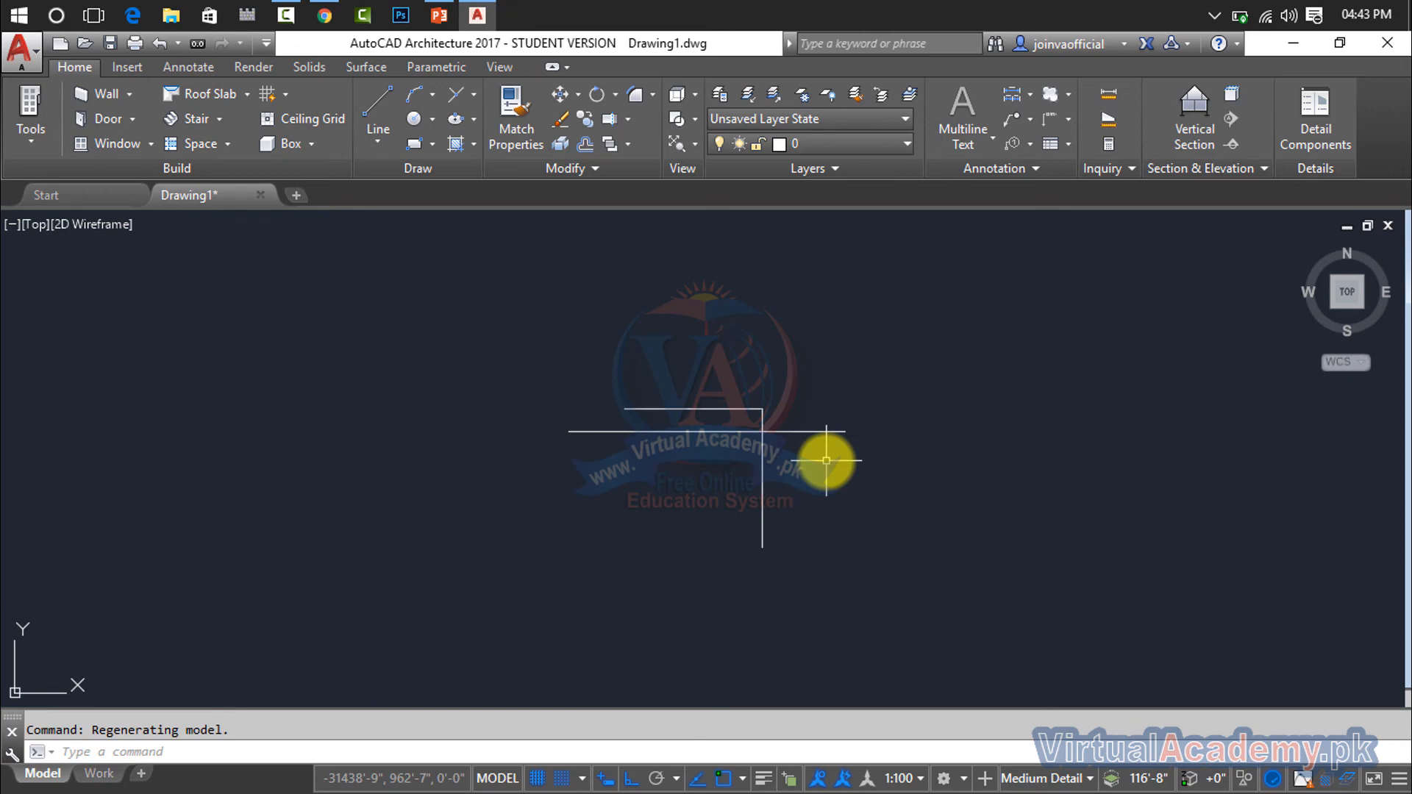
pyautogui.press('Escape')
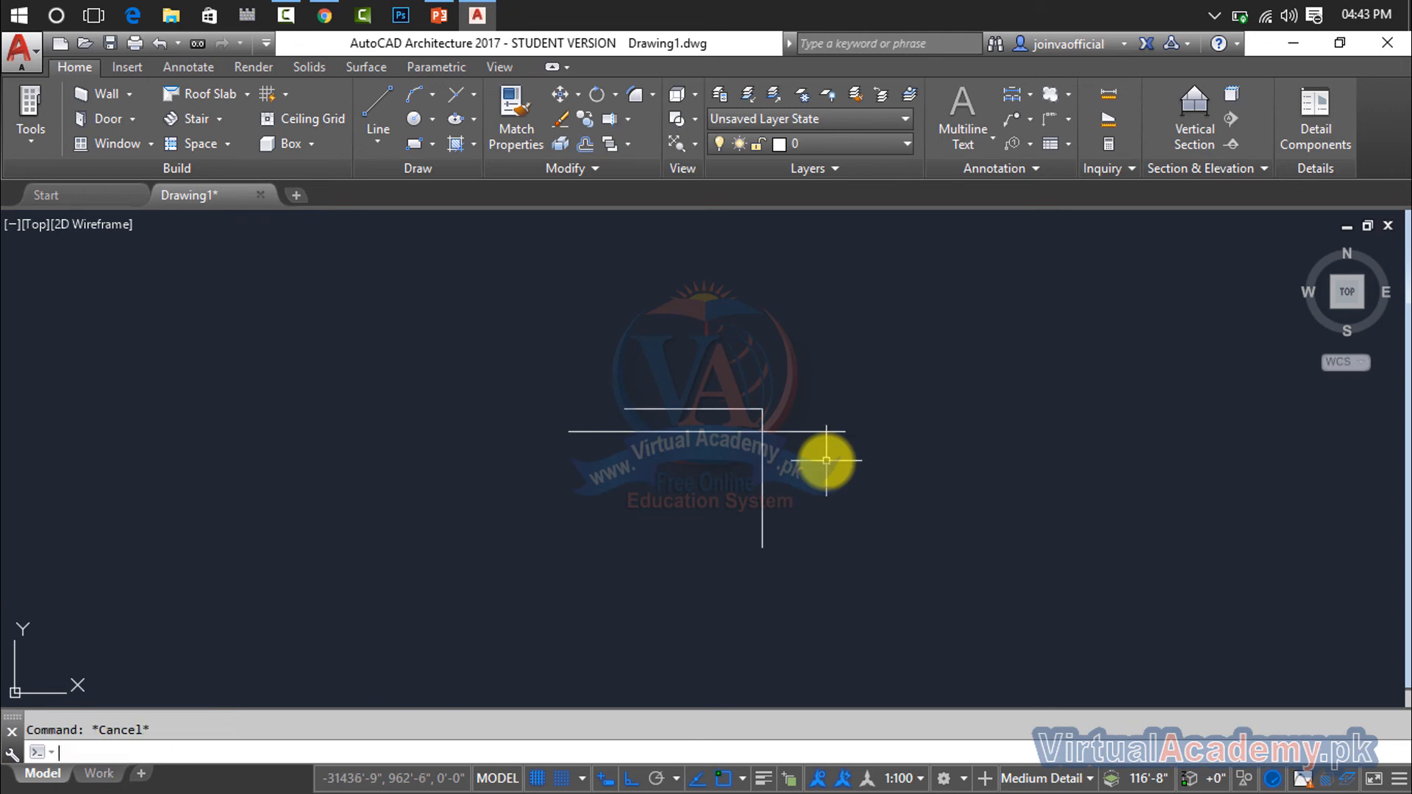
# Open the Windows On-Screen Keyboard and place it over the drawing area, below the ribbon.
pyautogui.press('super')
pyautogui.write('onsc')
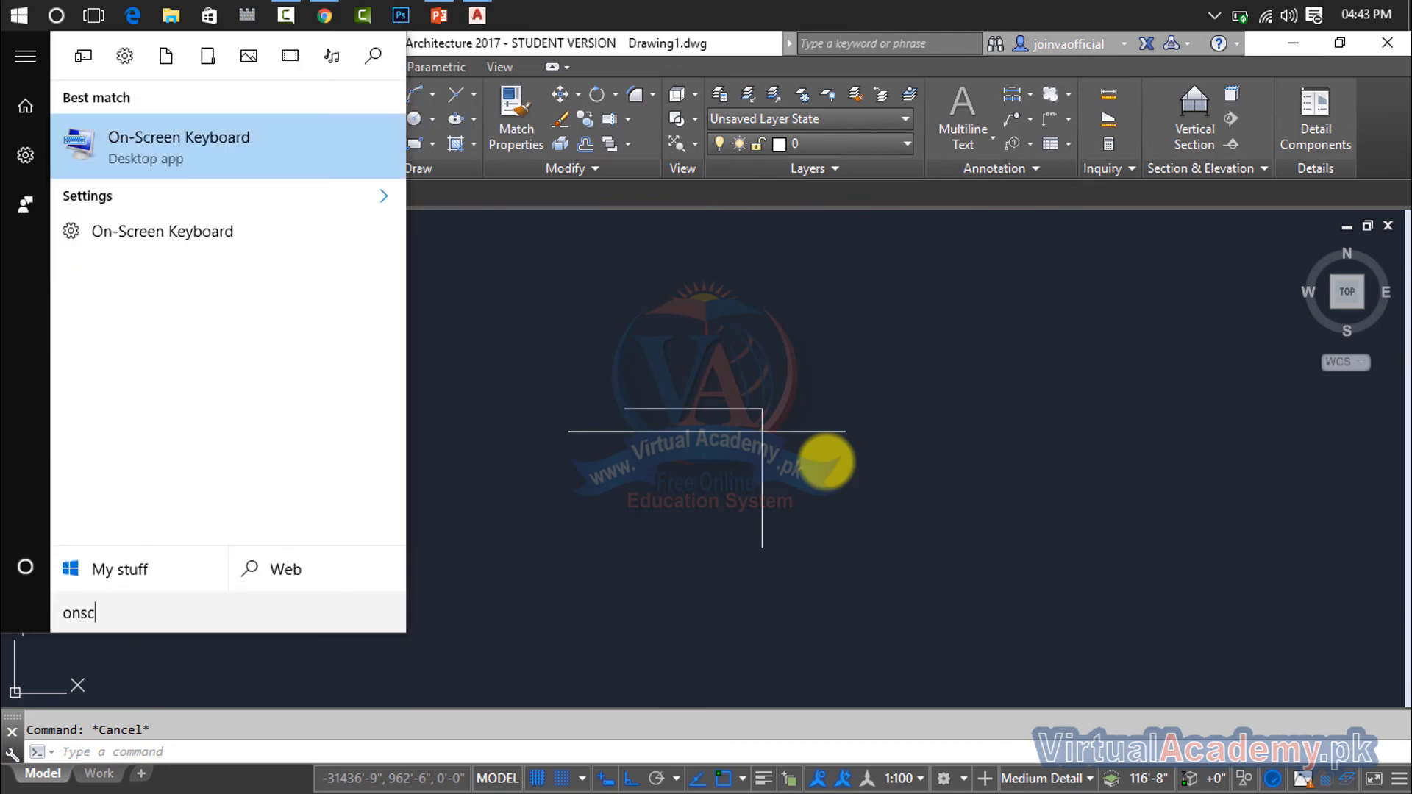
pyautogui.press('Return')
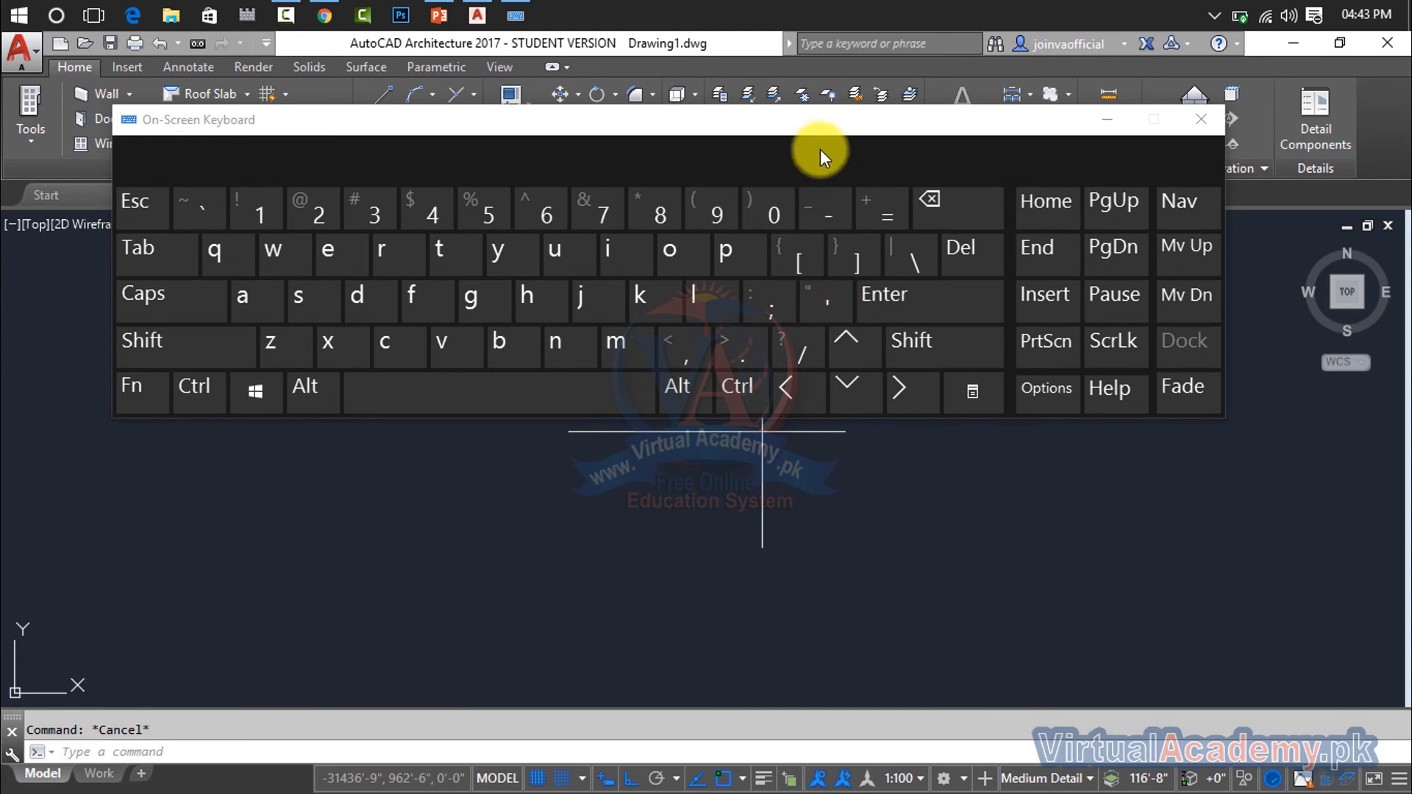
pyautogui.moveTo(813, 127); pyautogui.dragTo(839, 217)
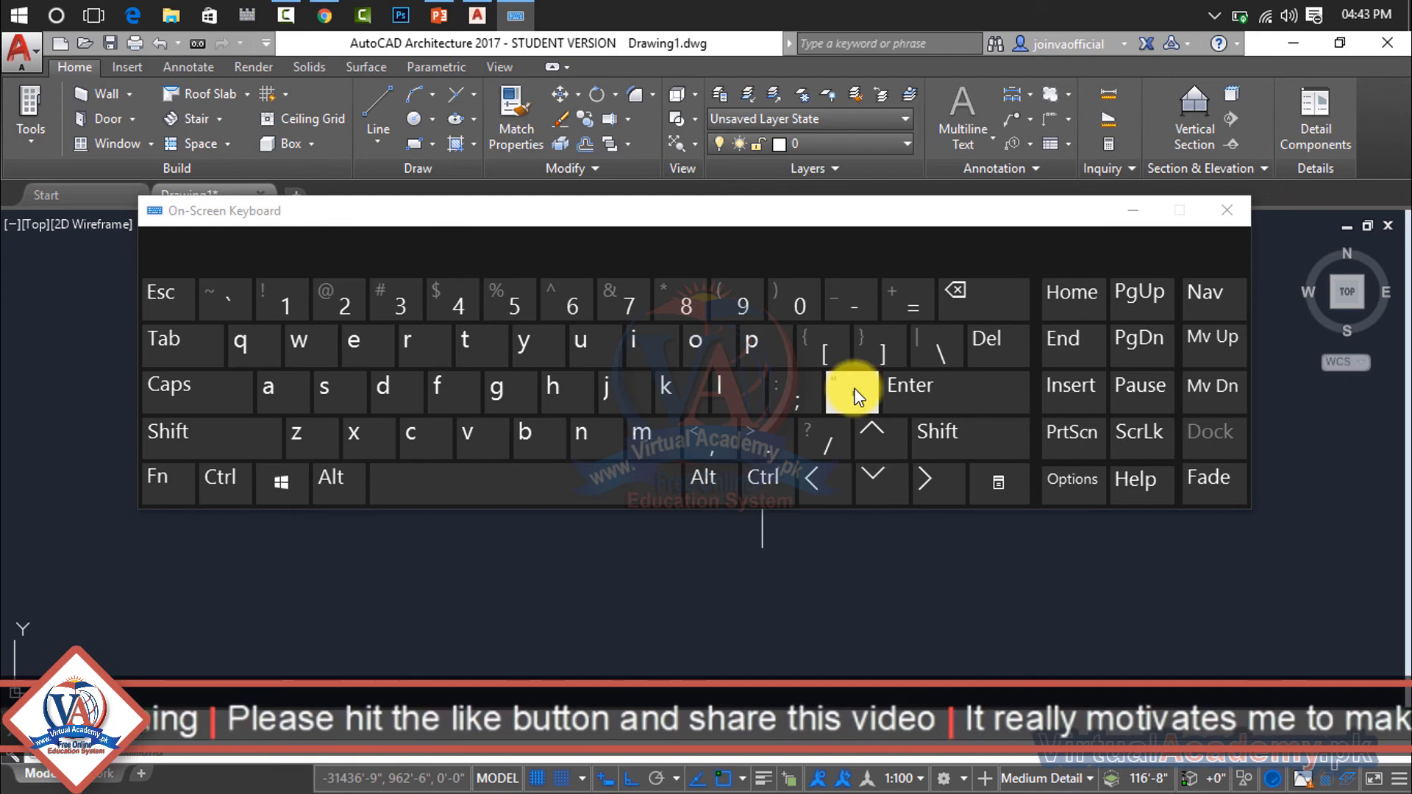
# Open Notepad, maximize its window, and move the On-Screen Keyboard lower to clear the upper text area.
pyautogui.press('super')
pyautogui.write('note')
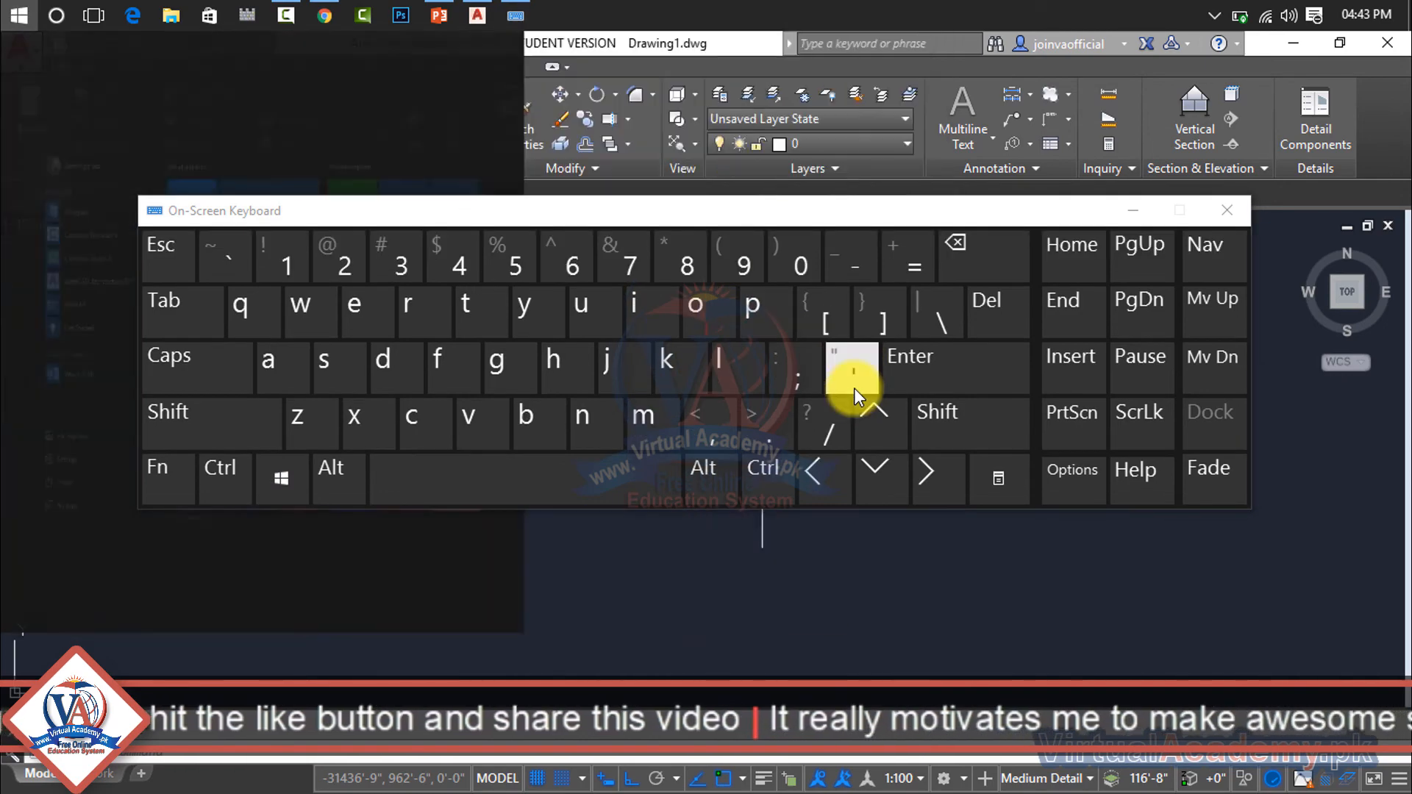
pyautogui.press('Return')
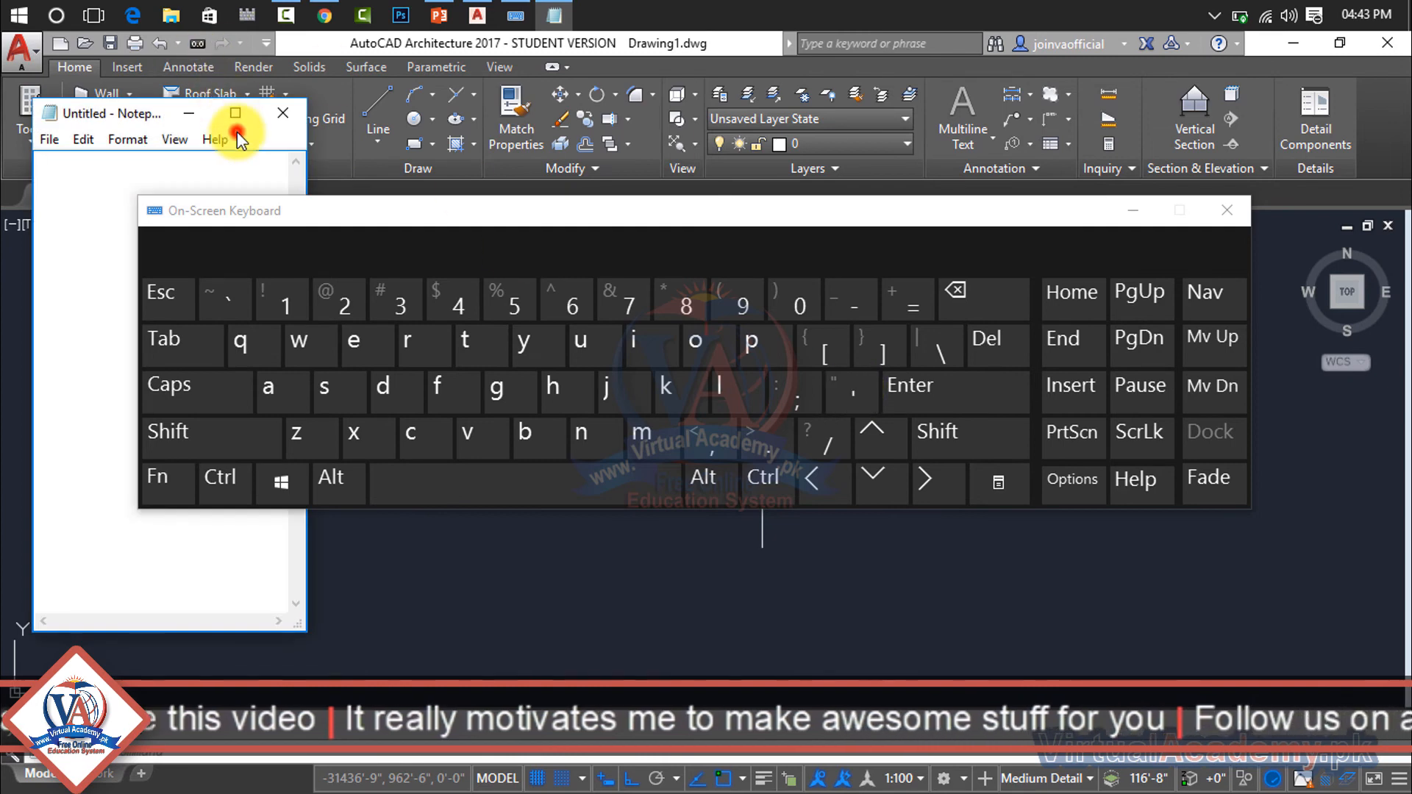
pyautogui.click(236, 112)
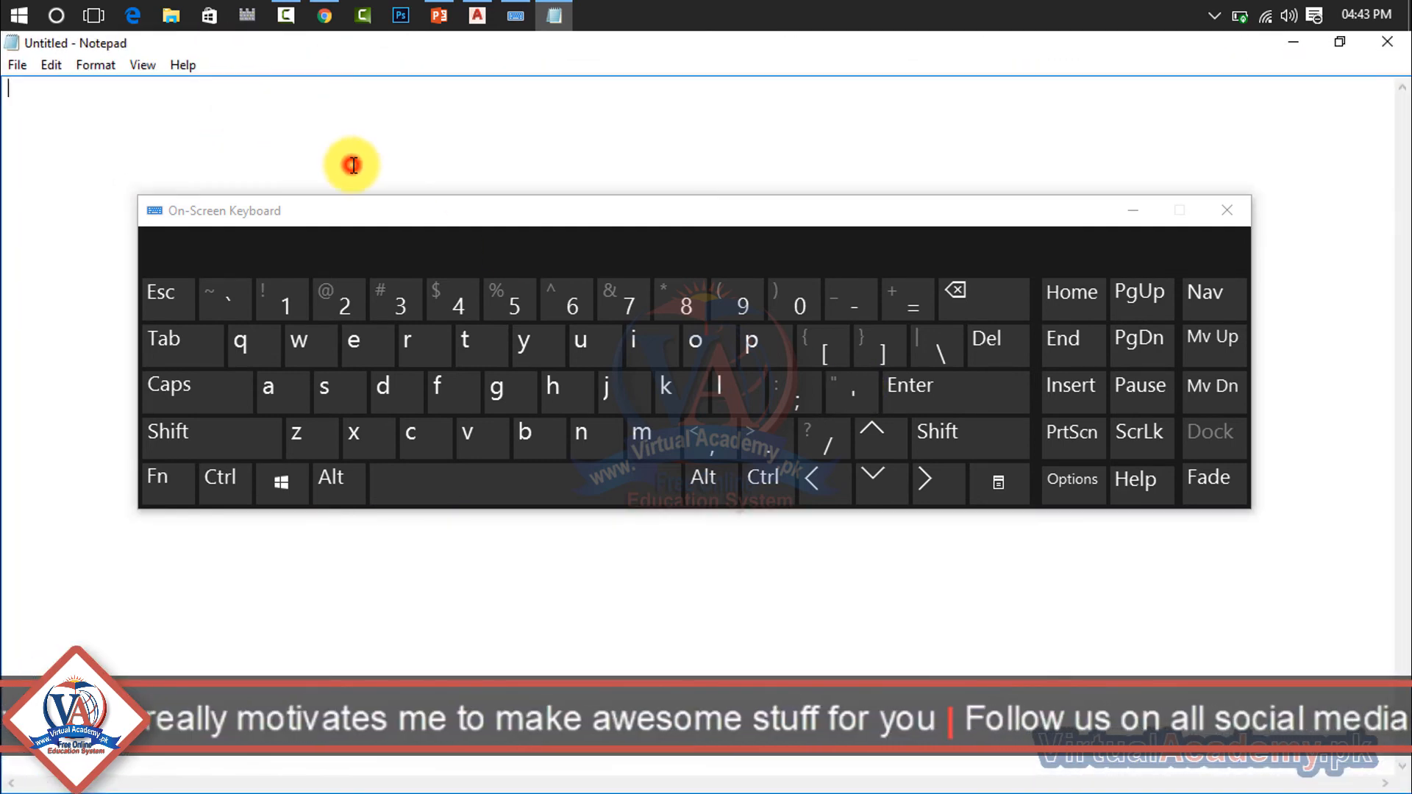
pyautogui.moveTo(394, 211); pyautogui.dragTo(356, 337)
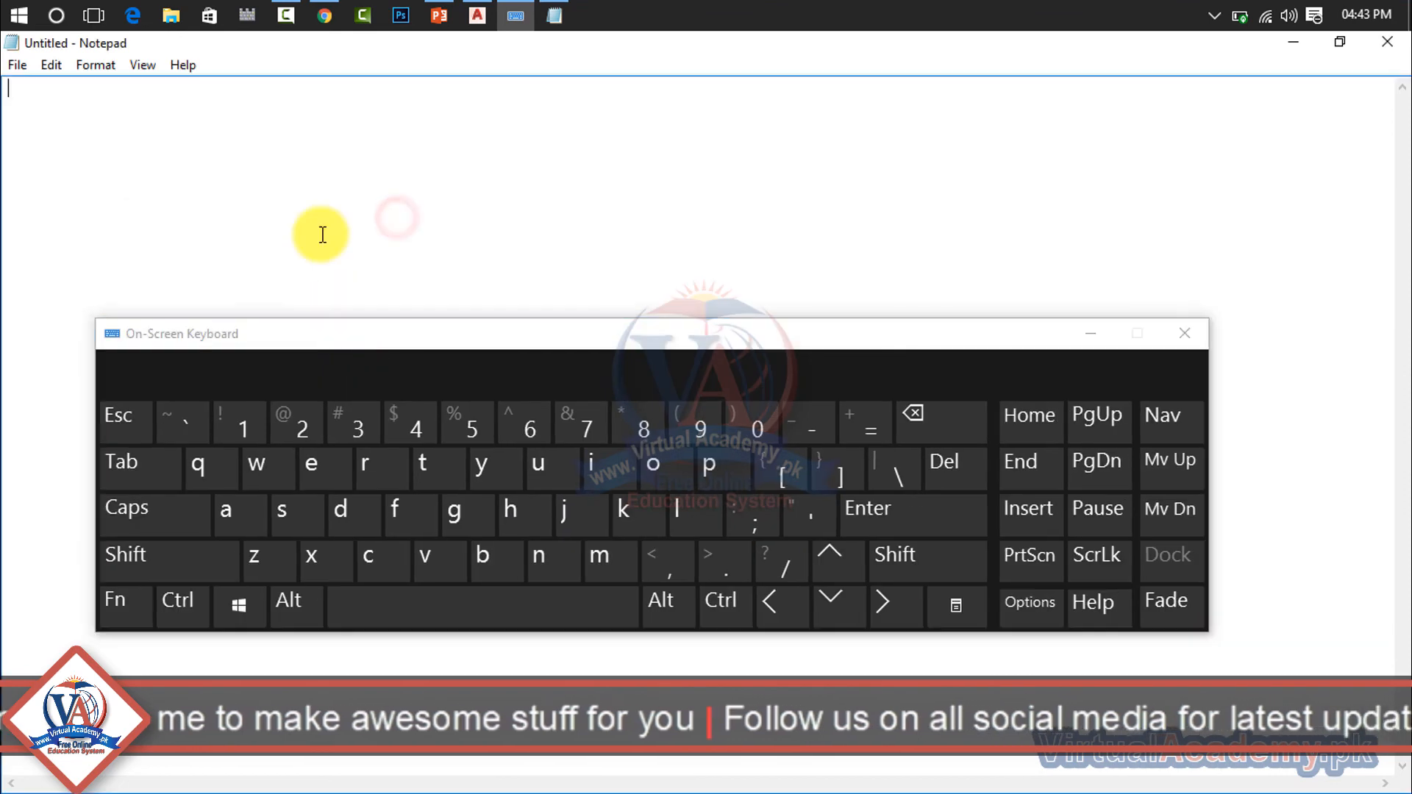
# Write the line command L on the note's first line and the length 10' below a blank line.
pyautogui.press('ctrl')
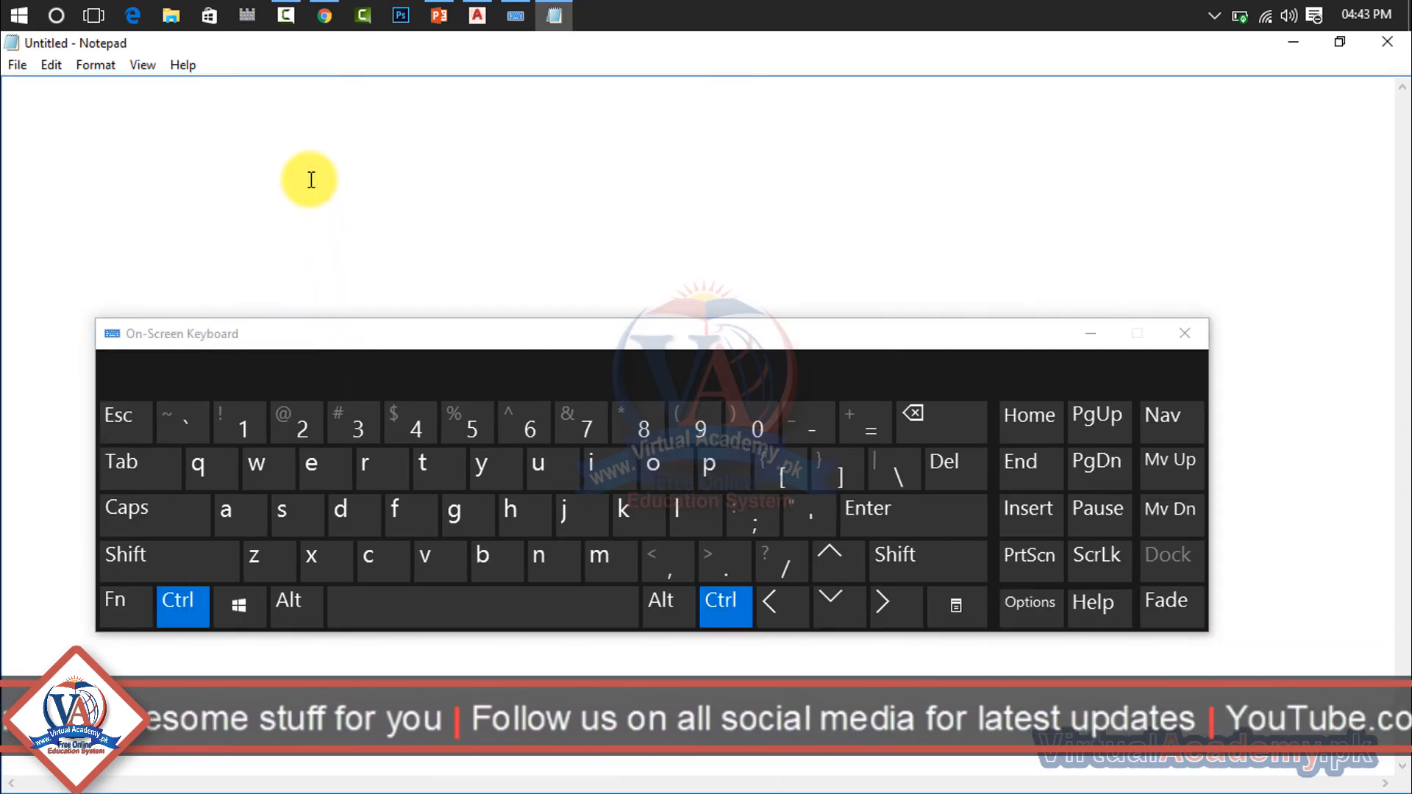
pyautogui.write('L')
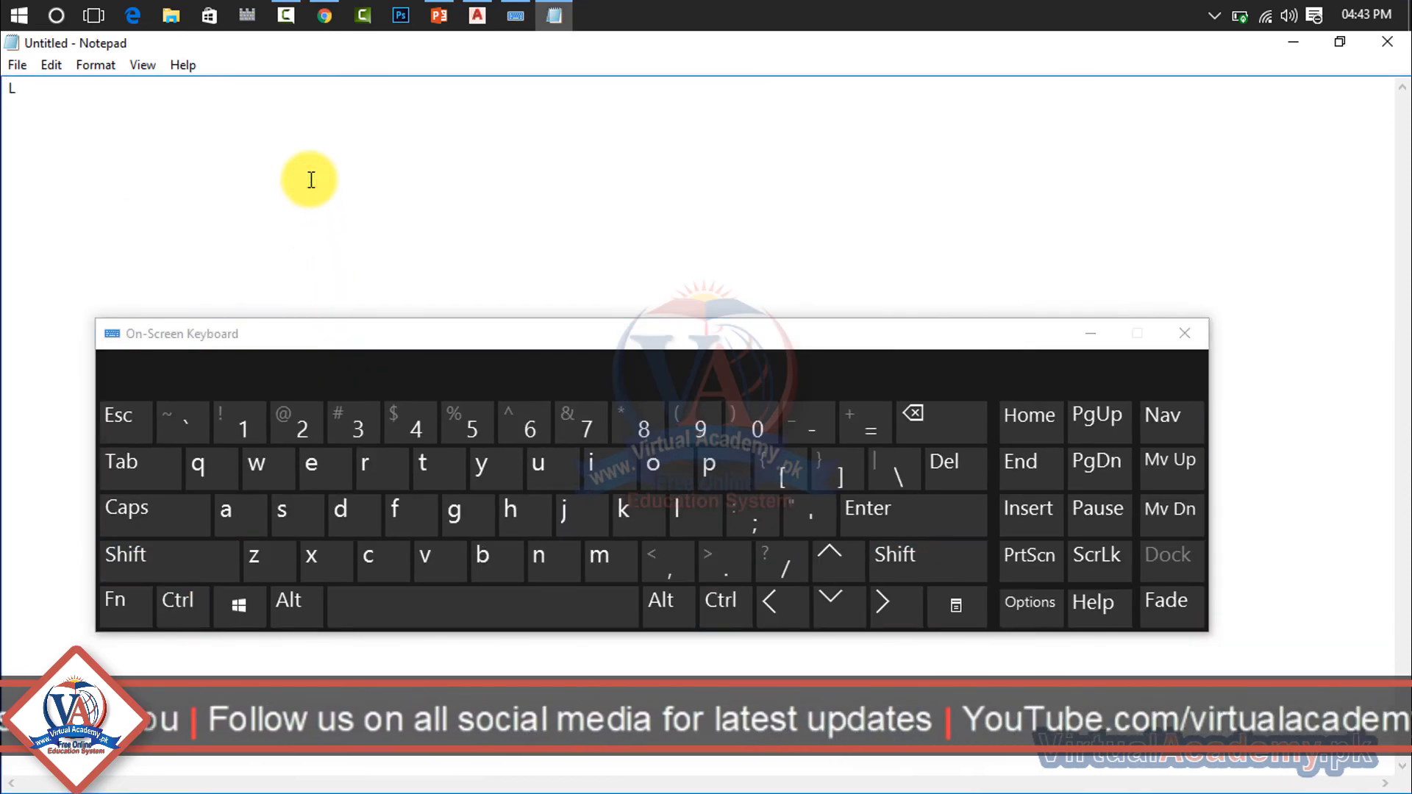
pyautogui.press('Return')
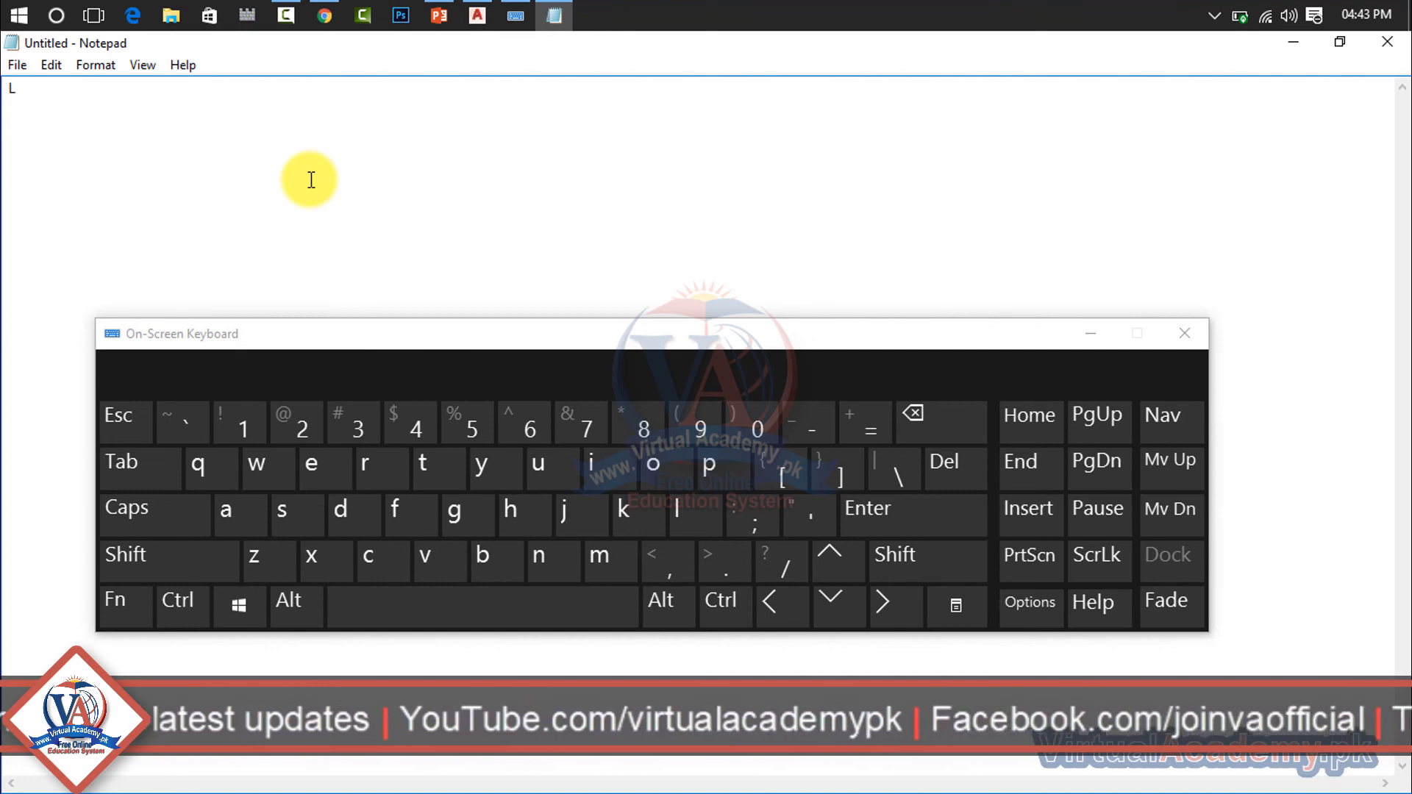
pyautogui.write('10')
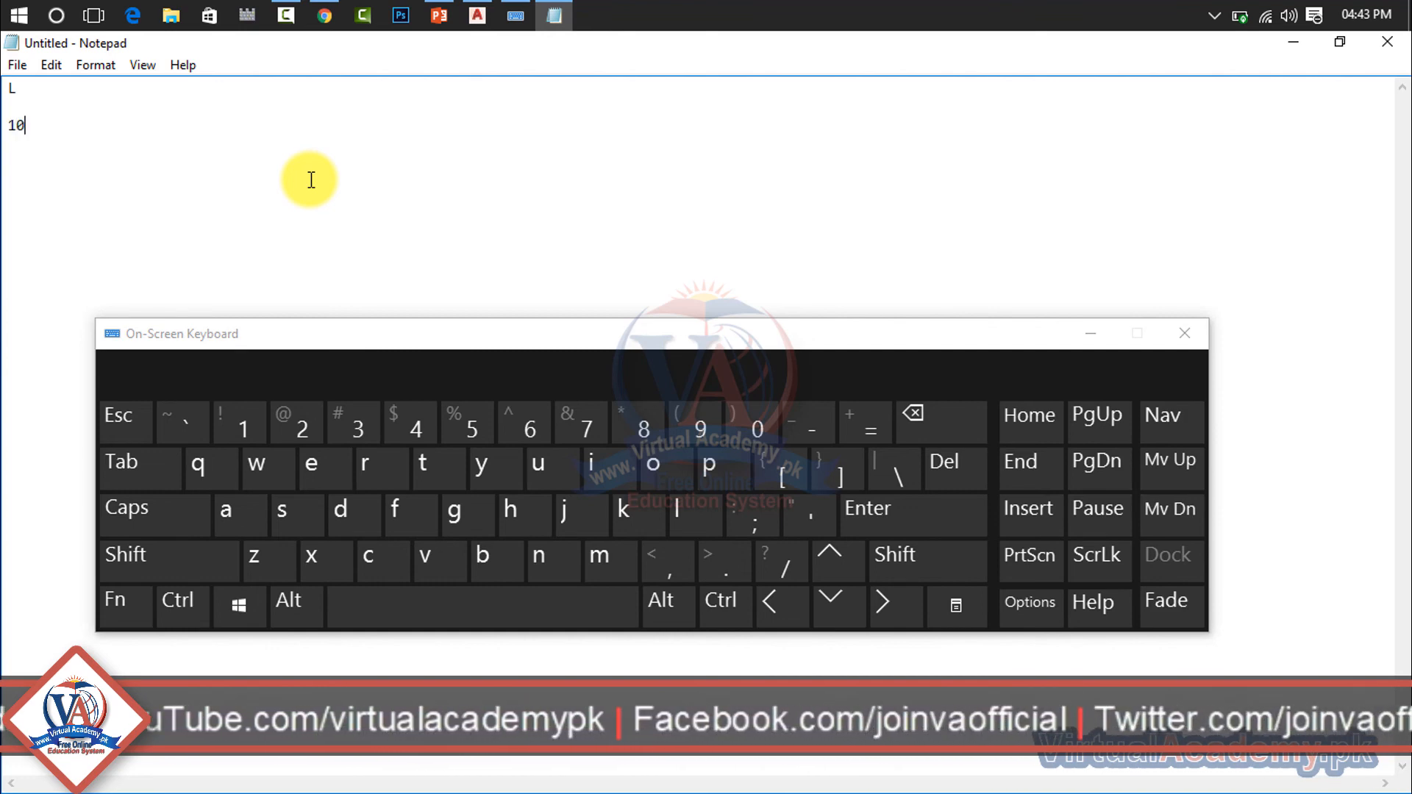
pyautogui.press('shift')
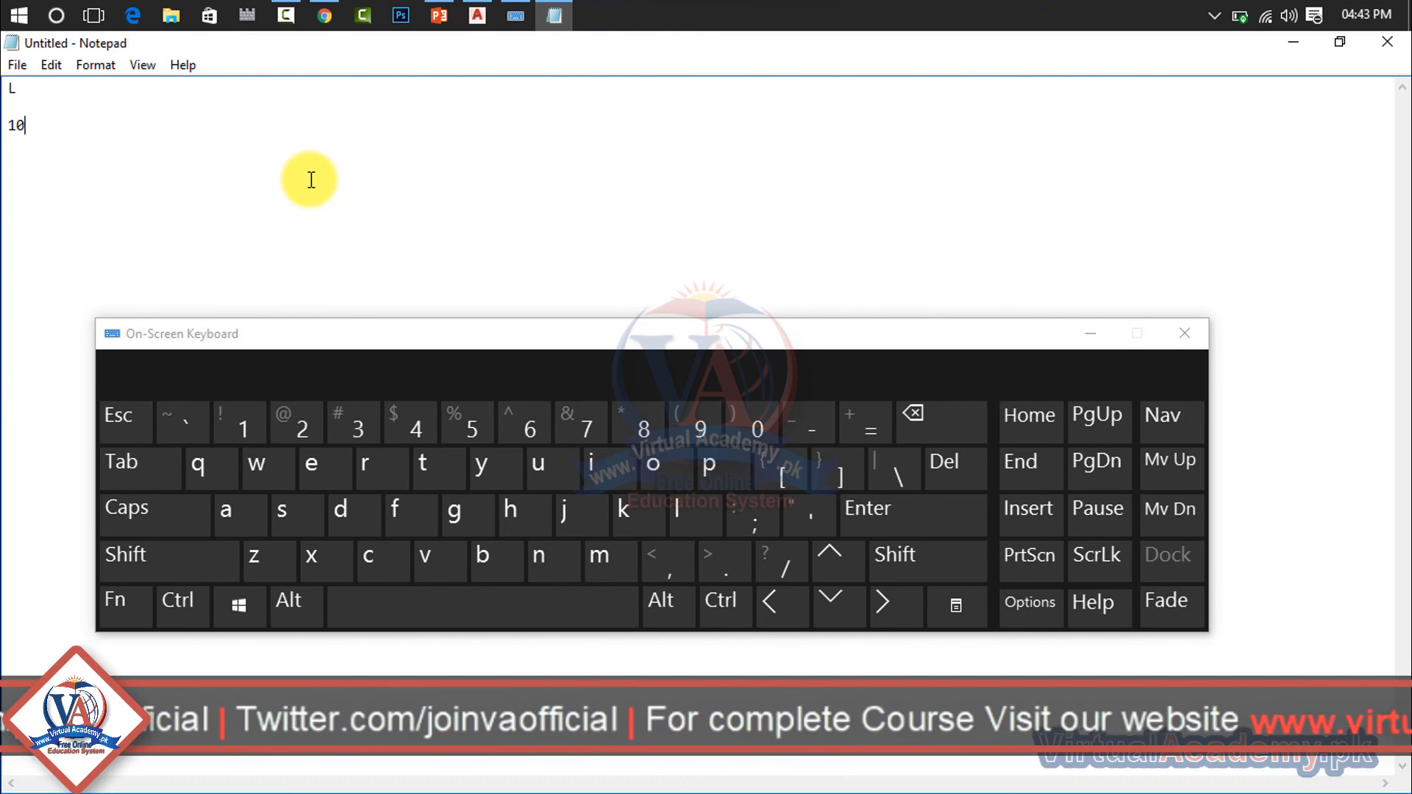
pyautogui.write("'")
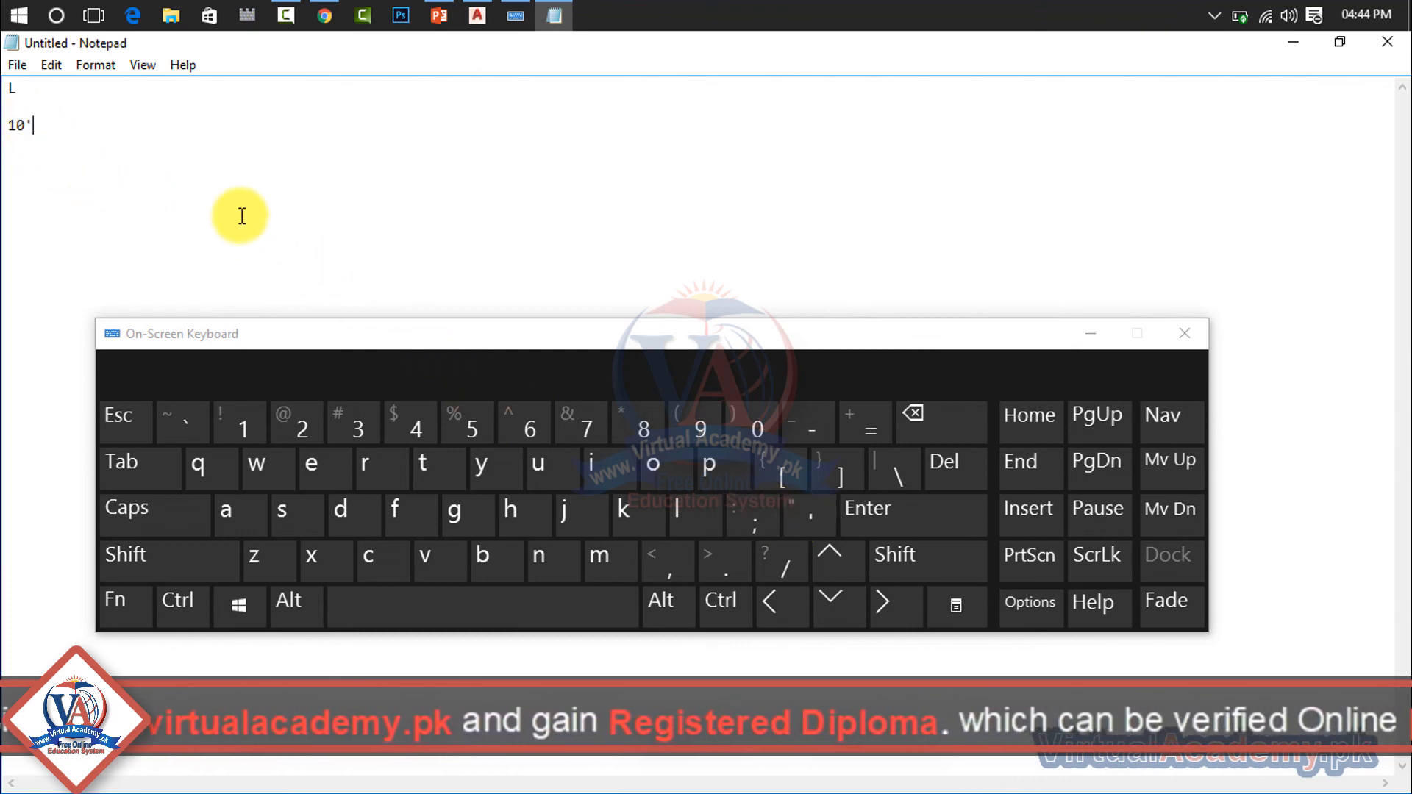
# Enlarge the note's text by setting the Notepad font size to 36, keeping Consolas Regular.
pyautogui.moveTo(164, 180); pyautogui.dragTo(3, 88)
pyautogui.click(95, 64)
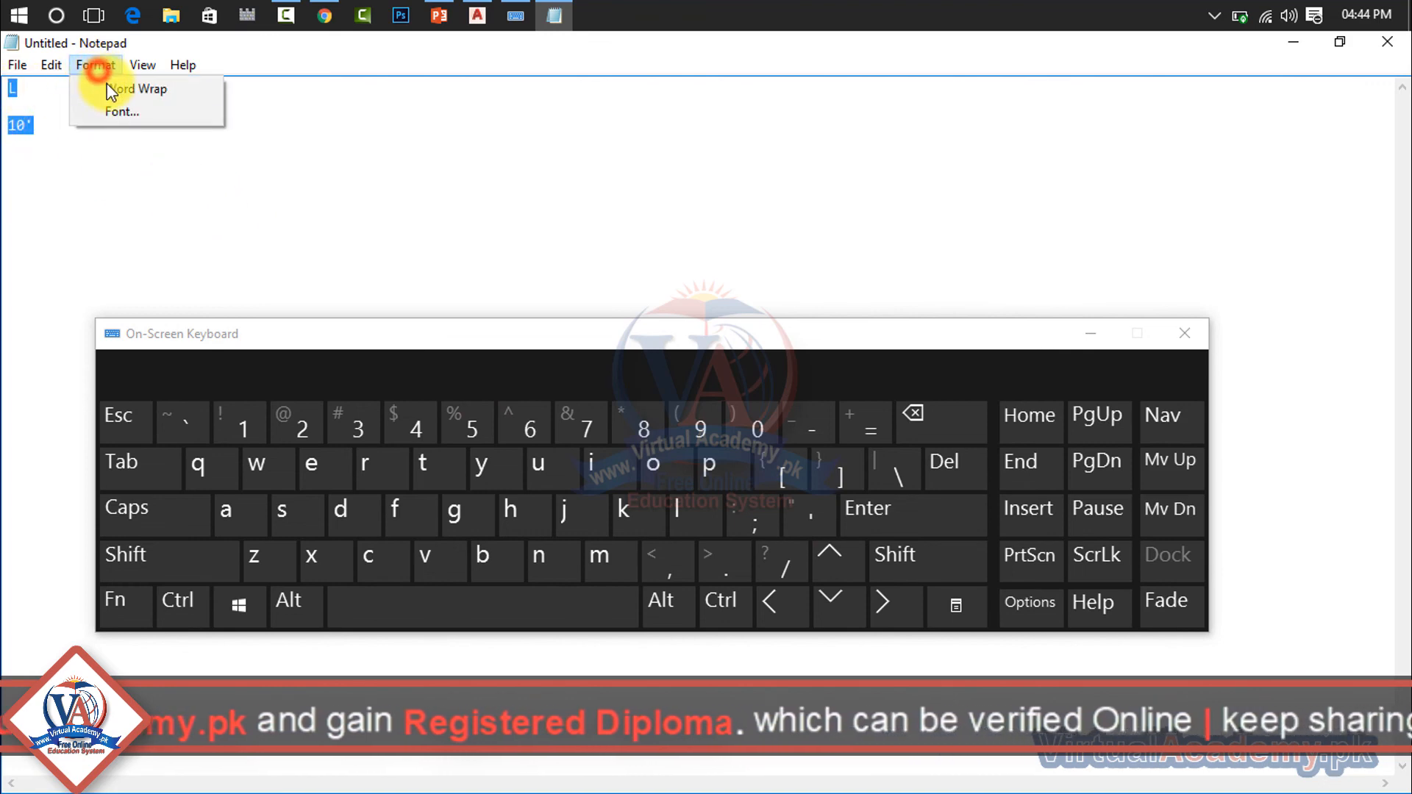
pyautogui.click(115, 107)
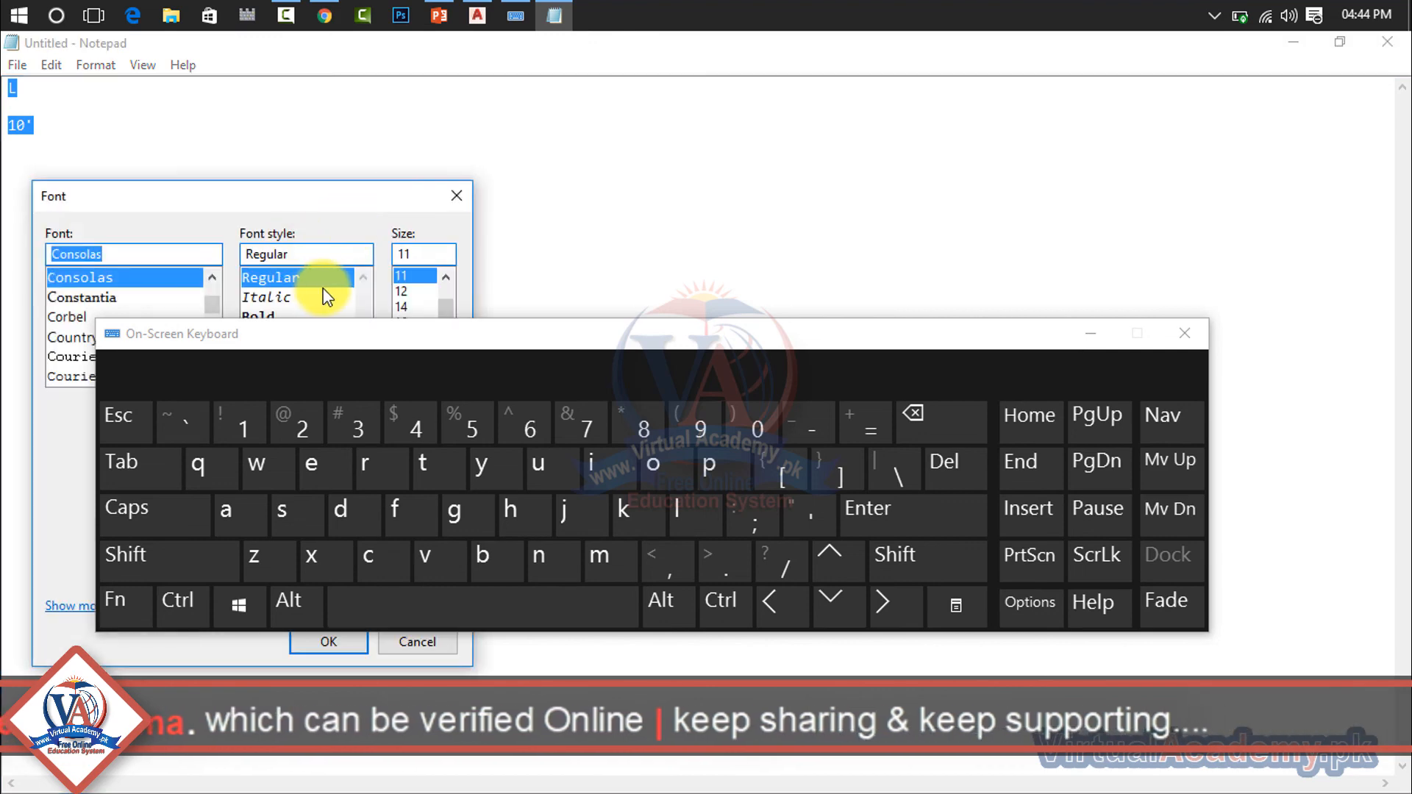
pyautogui.moveTo(387, 194); pyautogui.dragTo(532, 42)
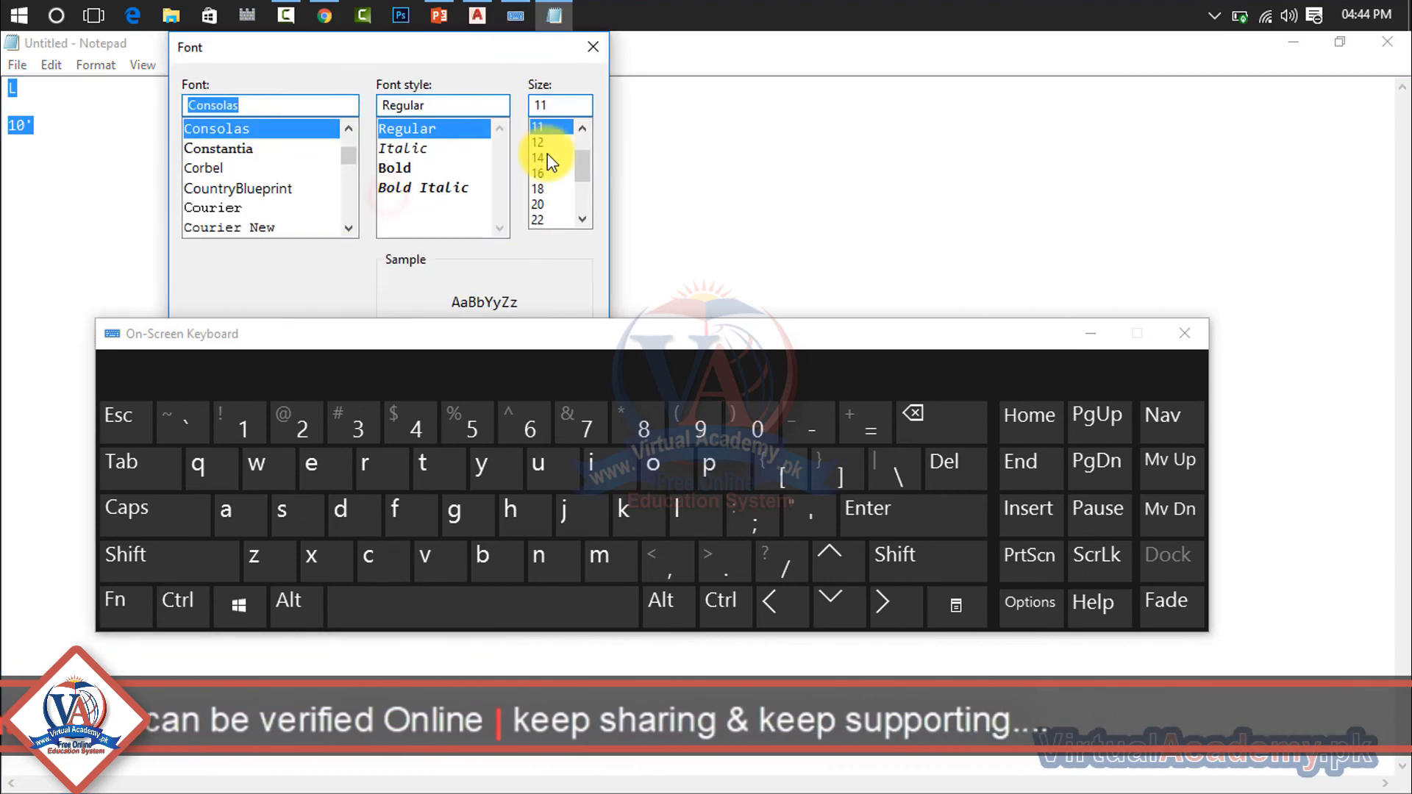
pyautogui.scroll(-2, 547, 153)
pyautogui.click(545, 189)
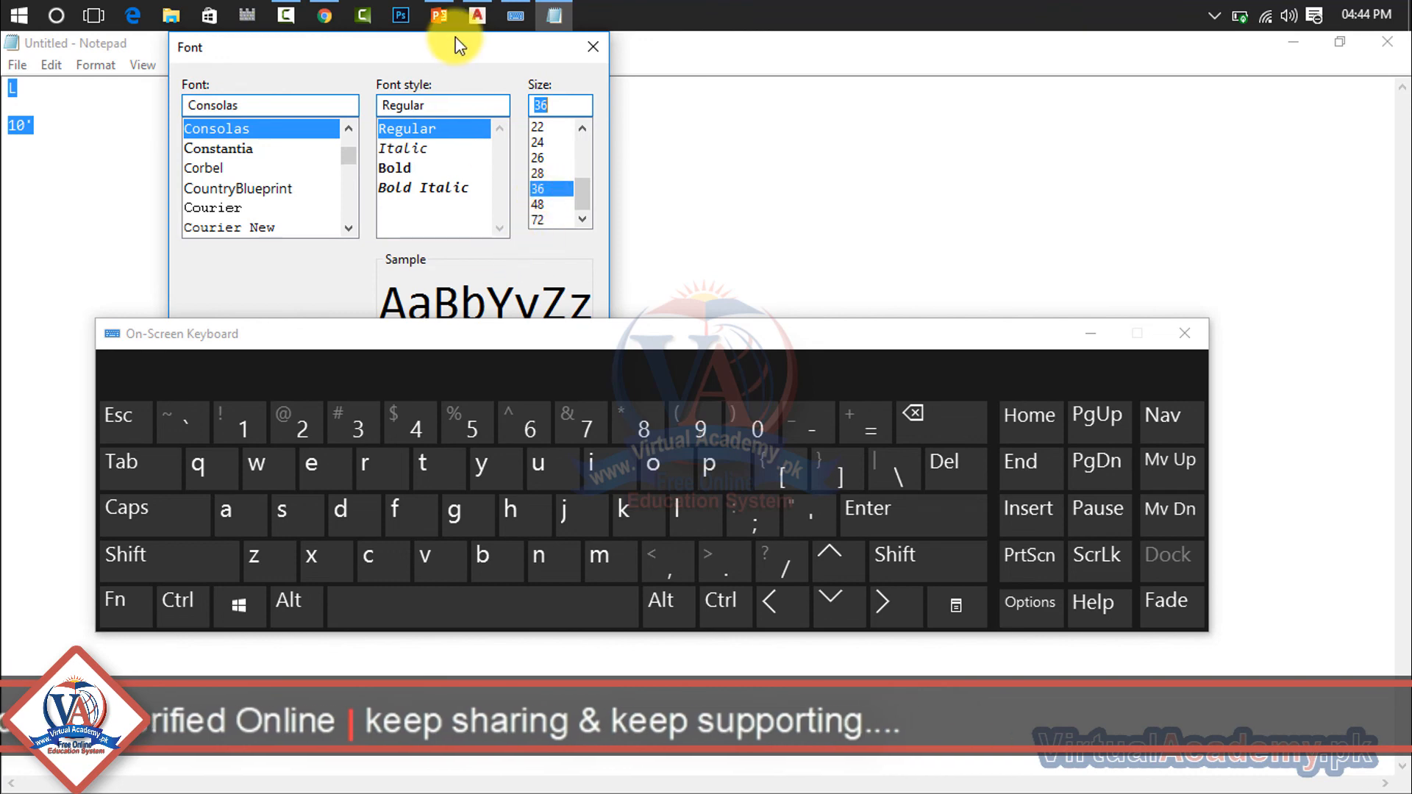
pyautogui.moveTo(488, 47); pyautogui.dragTo(924, 47)
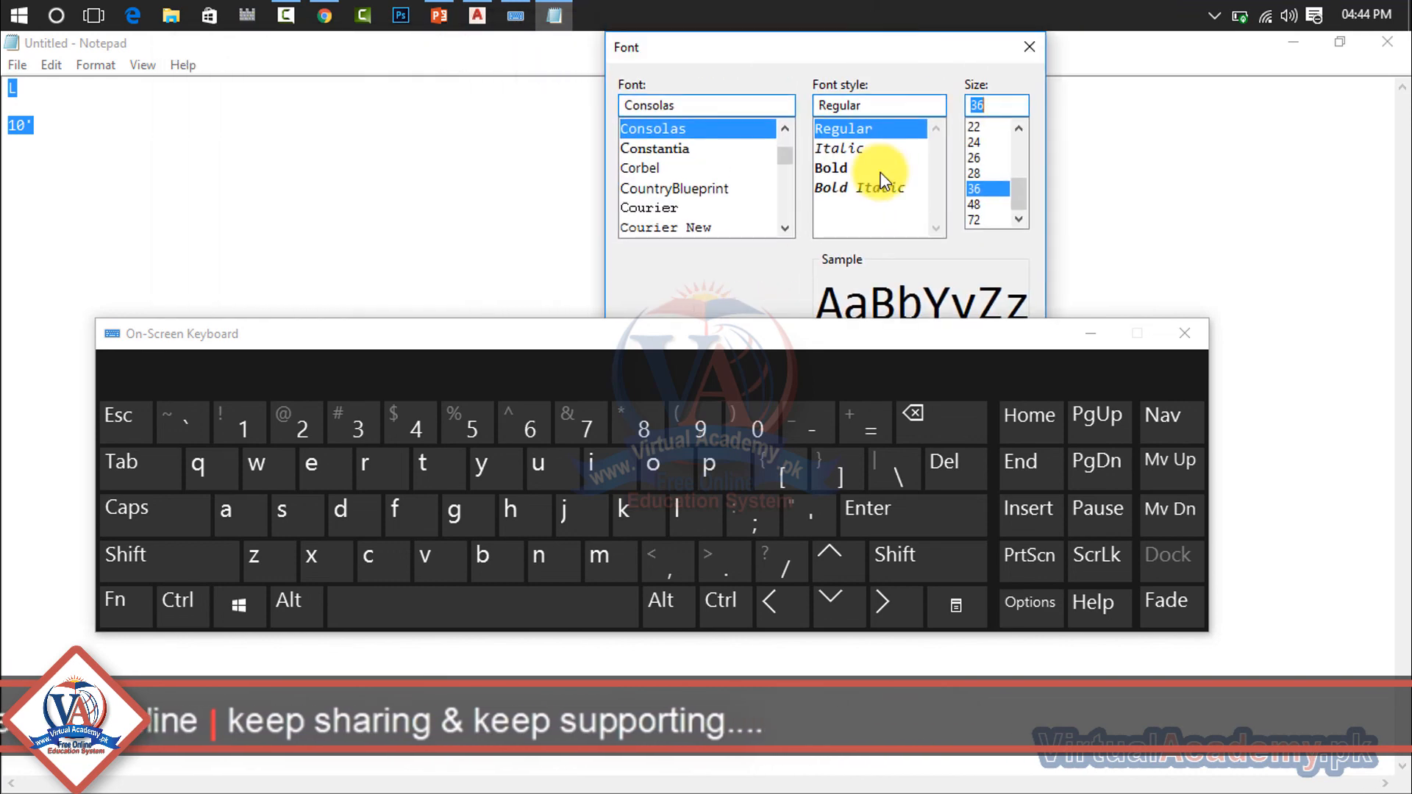
pyautogui.press('Return')
# Extend the 10' length in the note to 10'5" by adding the inches value and inch mark.
pyautogui.click(148, 237)
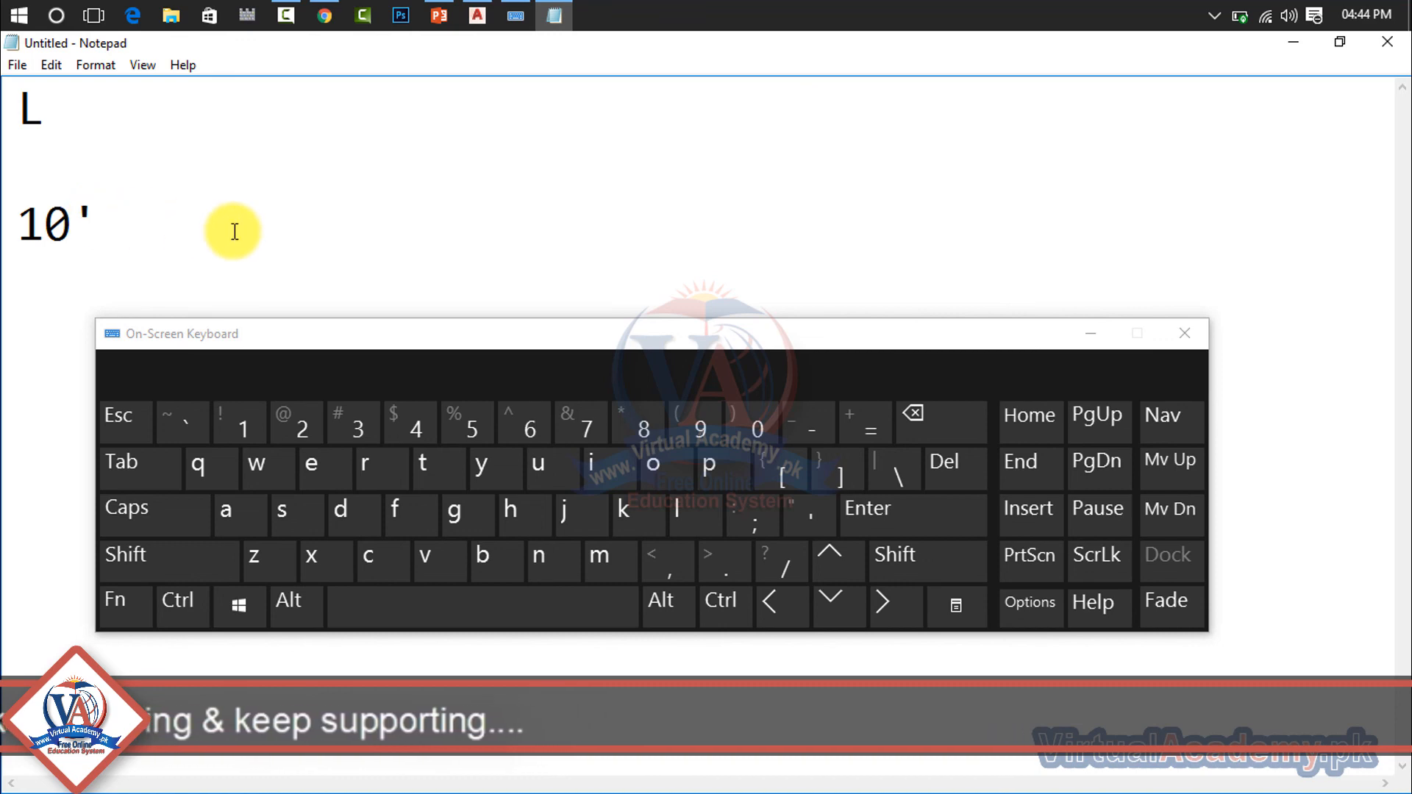
pyautogui.write('5')
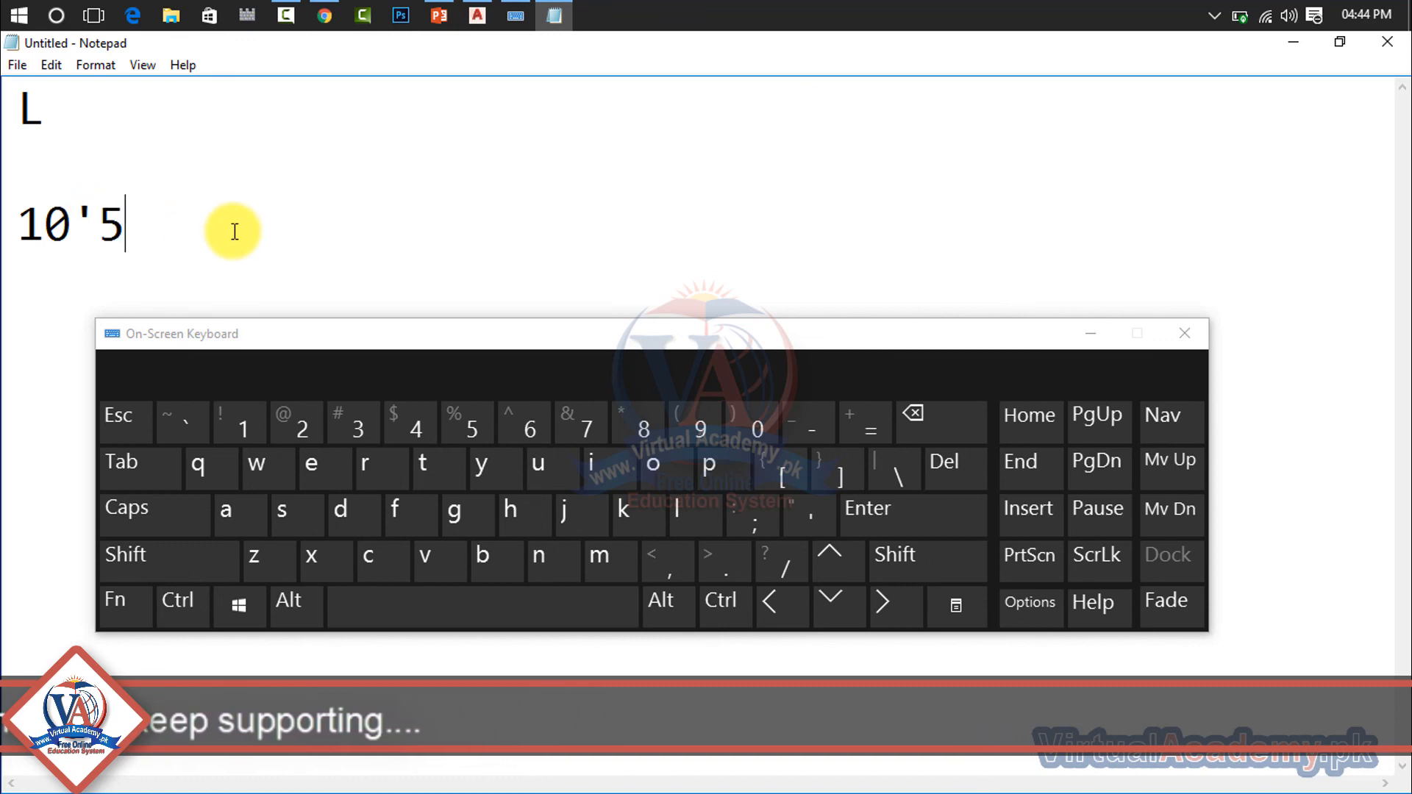
pyautogui.press('shift')
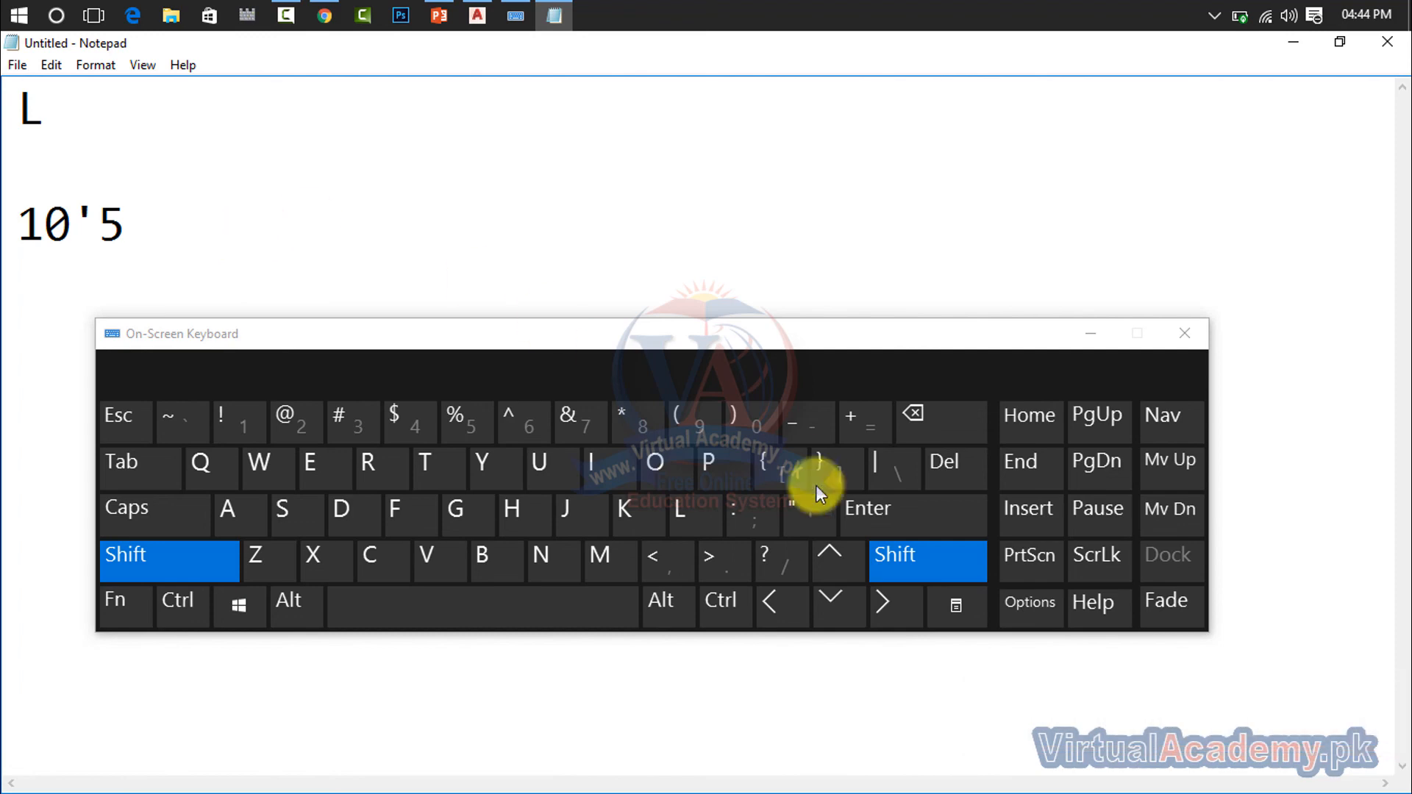
pyautogui.click(807, 515)
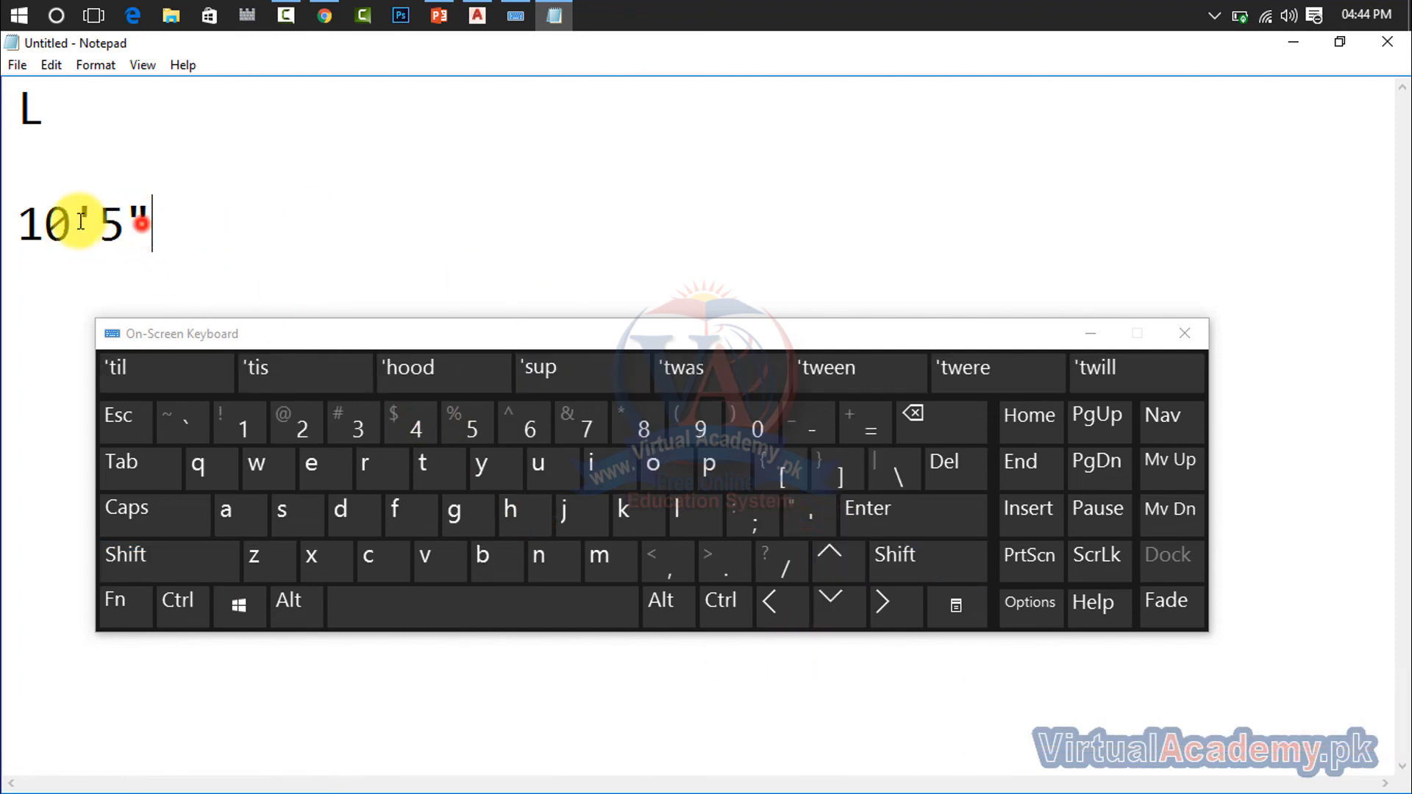
# Replace the feet-and-inches length in the note with the inches-only value 5".
pyautogui.moveTo(141, 226); pyautogui.dragTo(4, 232)
pyautogui.press('BackSpace')
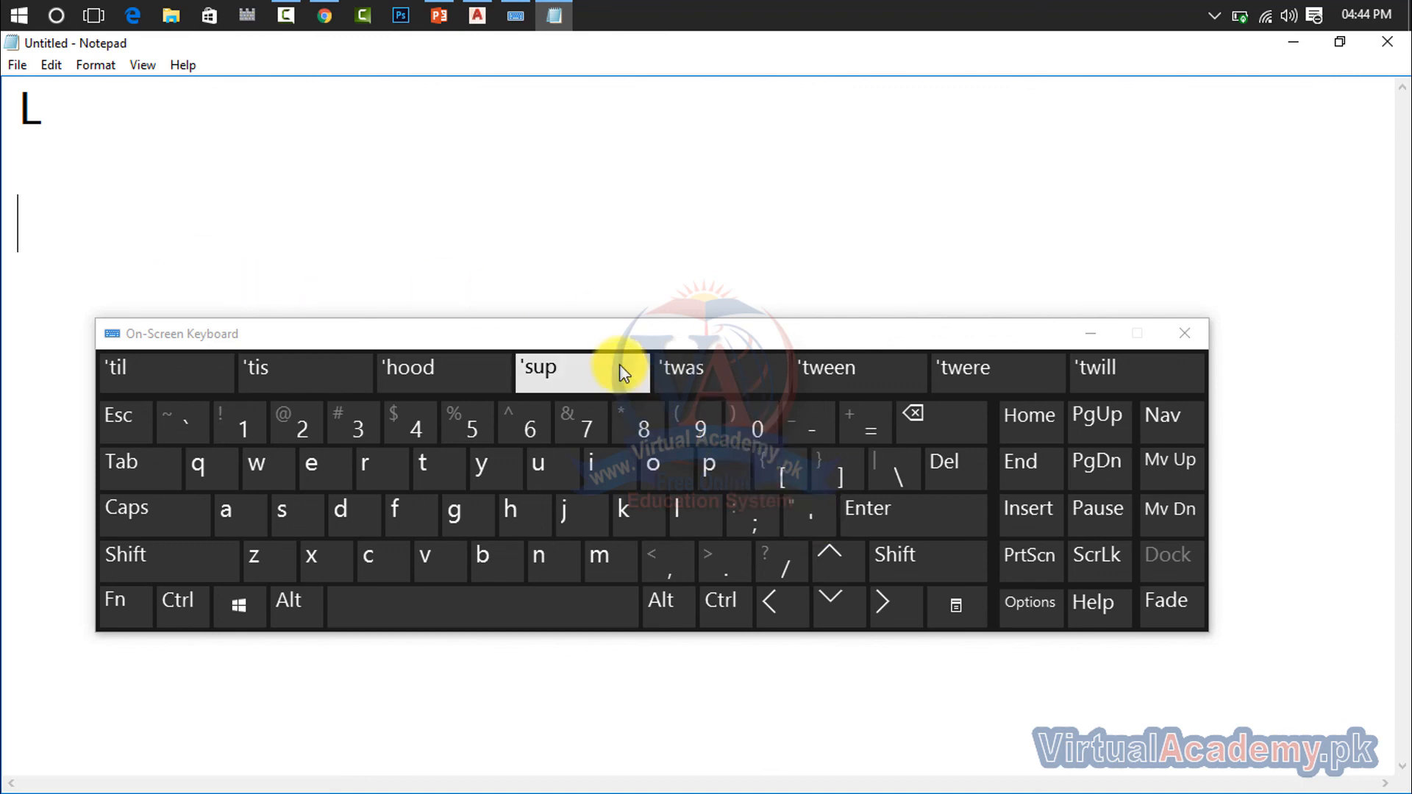
pyautogui.write('5')
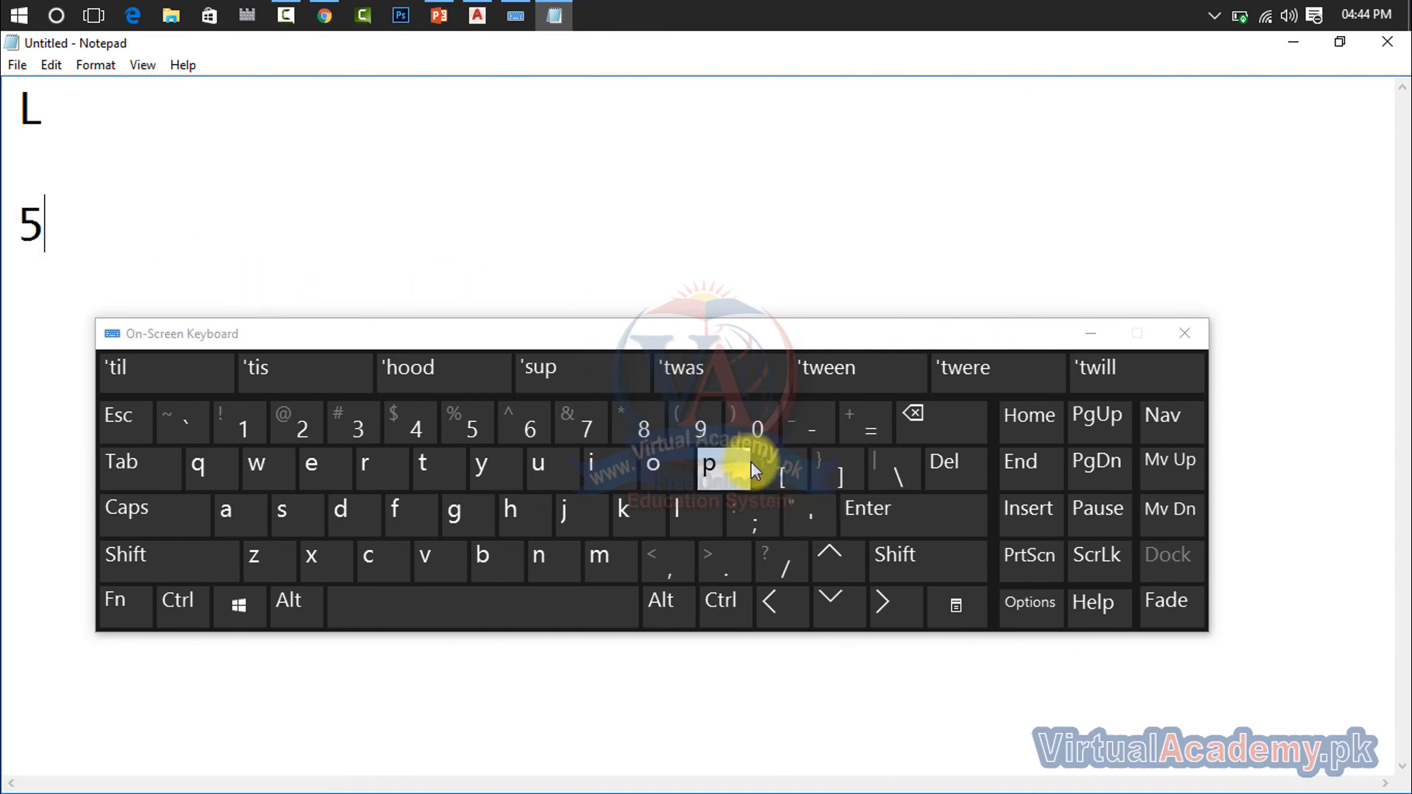
pyautogui.press('shift')
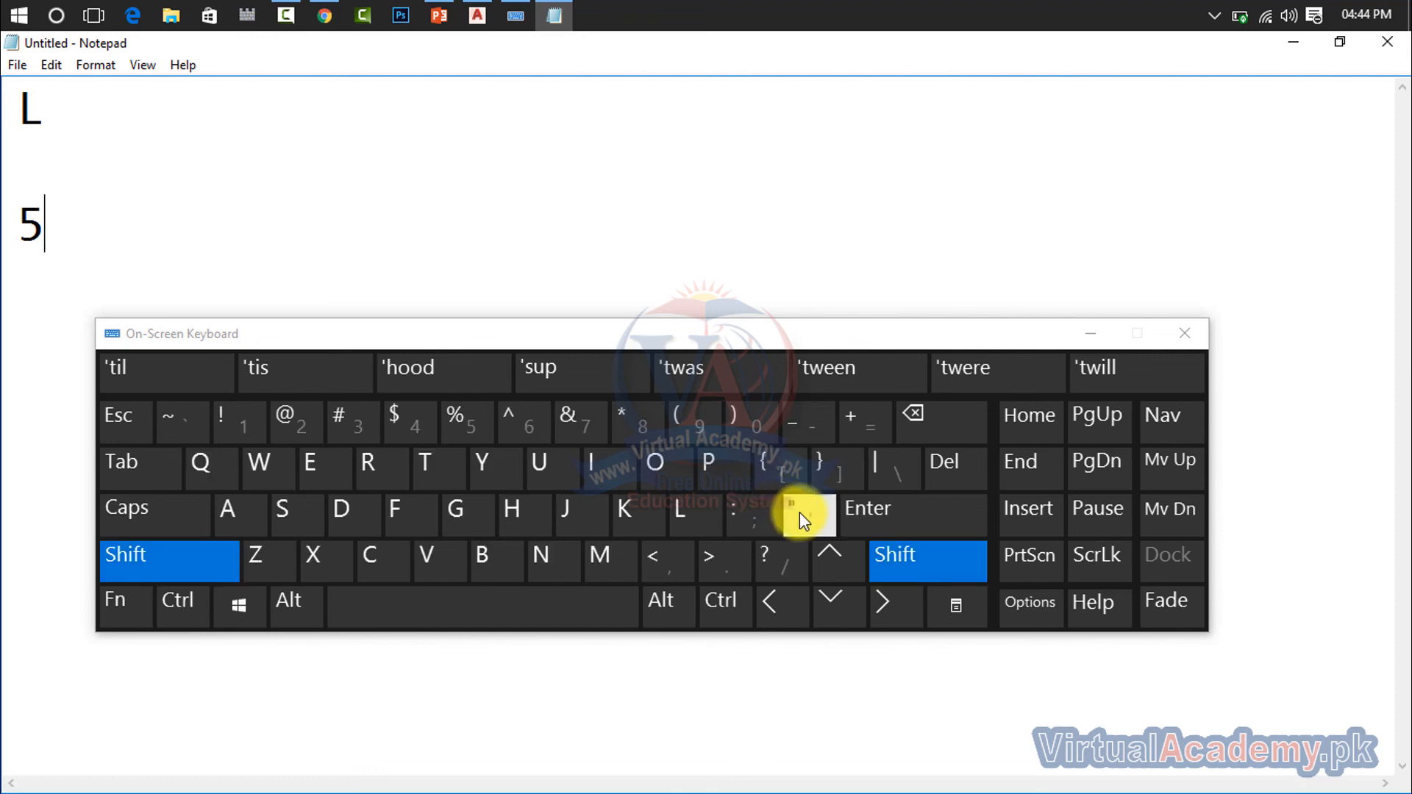
pyautogui.click(800, 515)
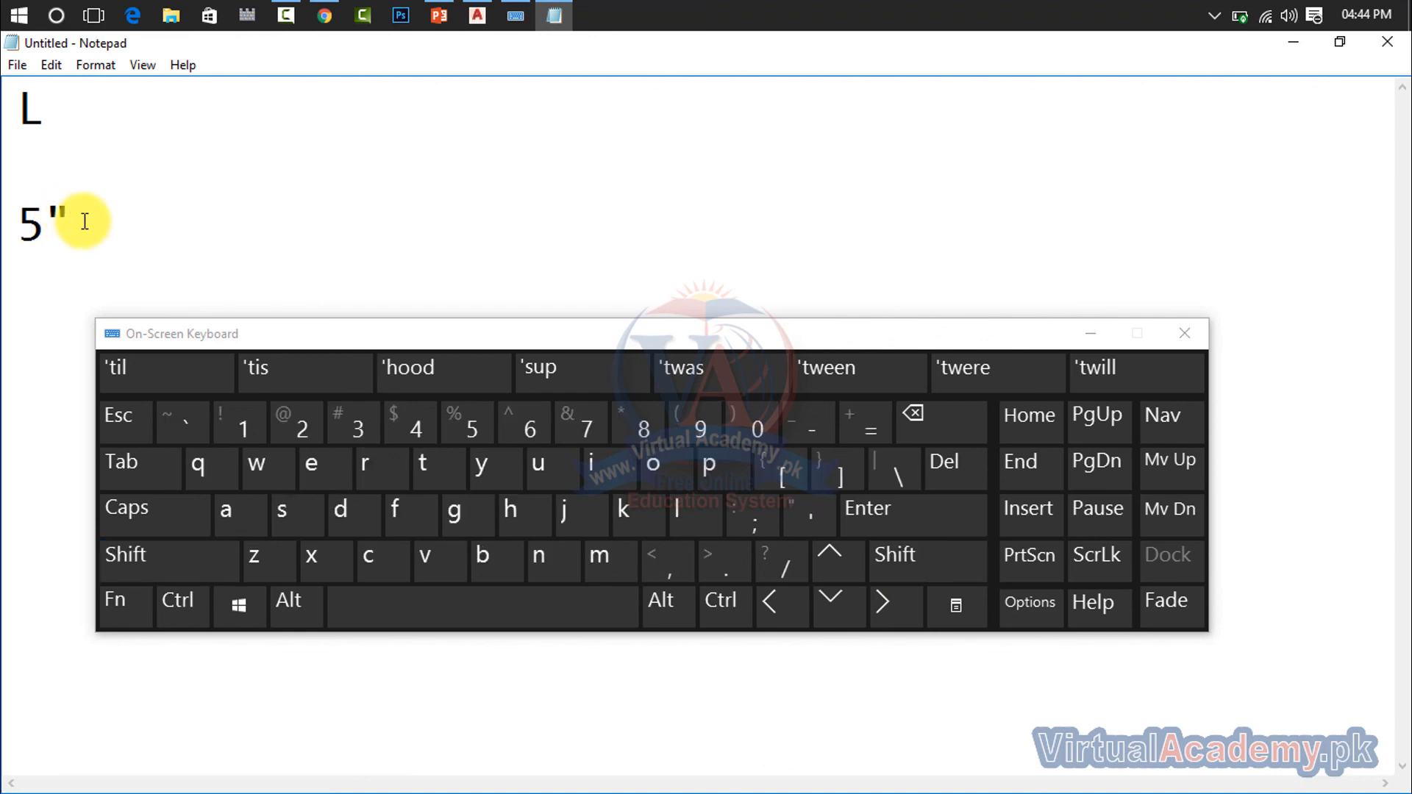
# Replace the inches-only length in the note with the feet-and-inches value 11'5".
pyautogui.moveTo(85, 221); pyautogui.dragTo(4, 223)
pyautogui.press('BackSpace')
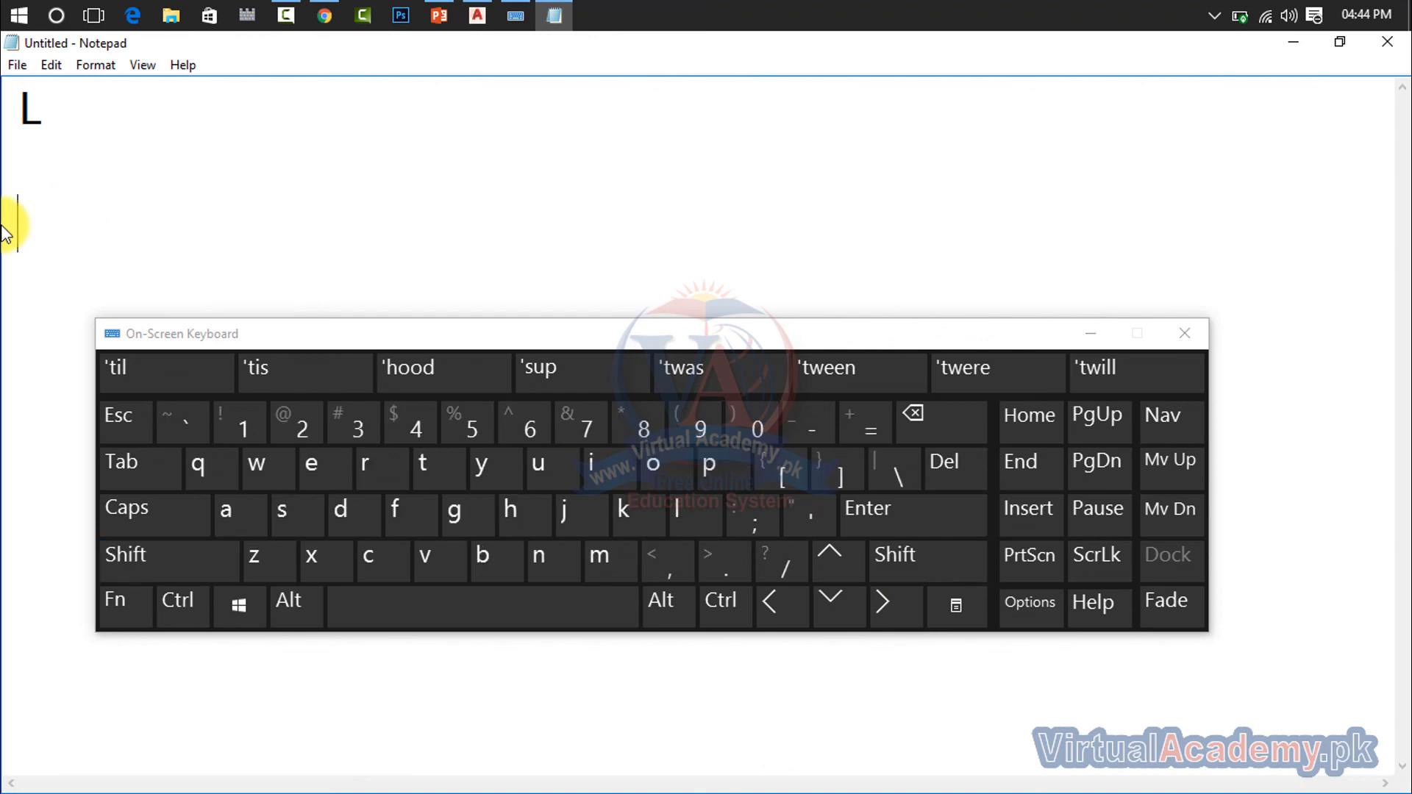
pyautogui.write('11')
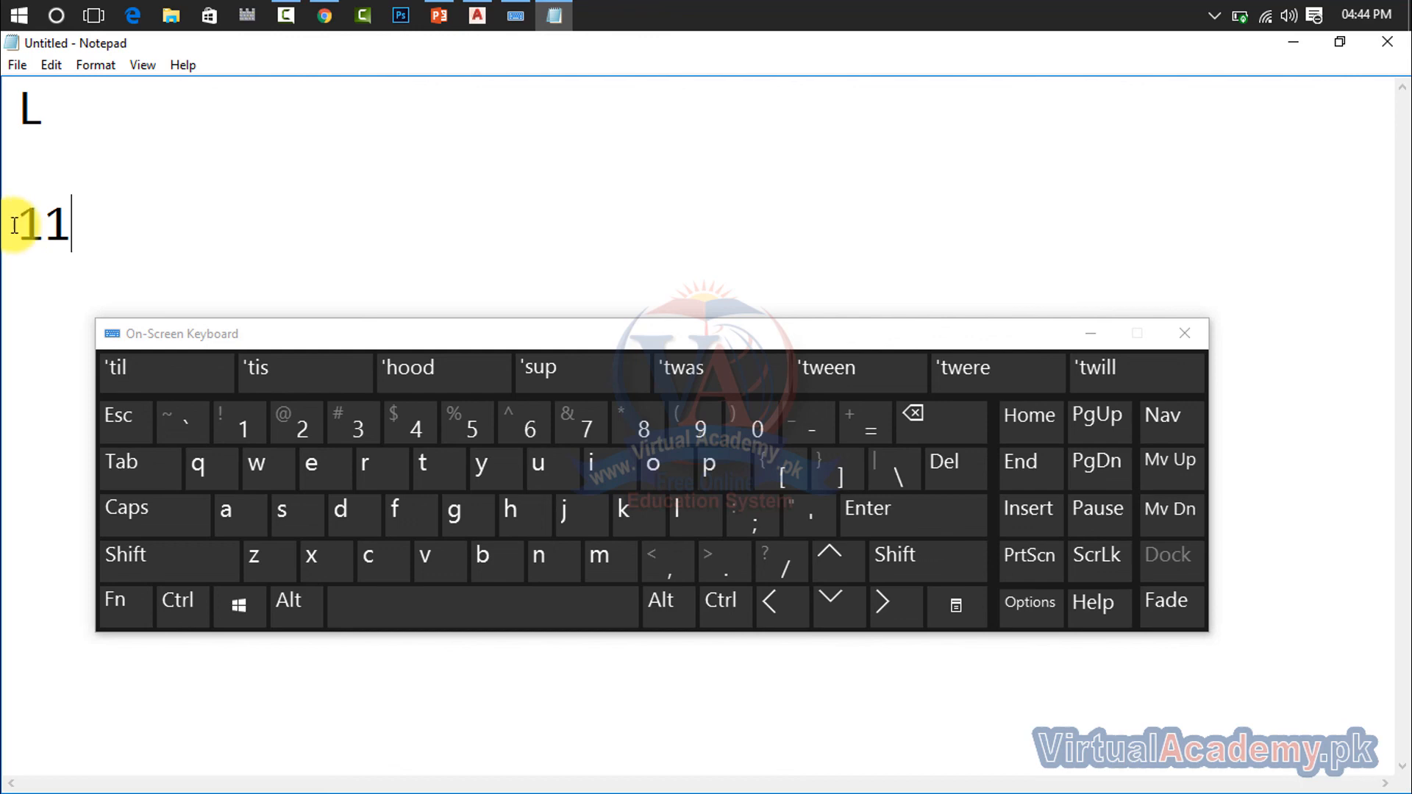
pyautogui.click(792, 510)
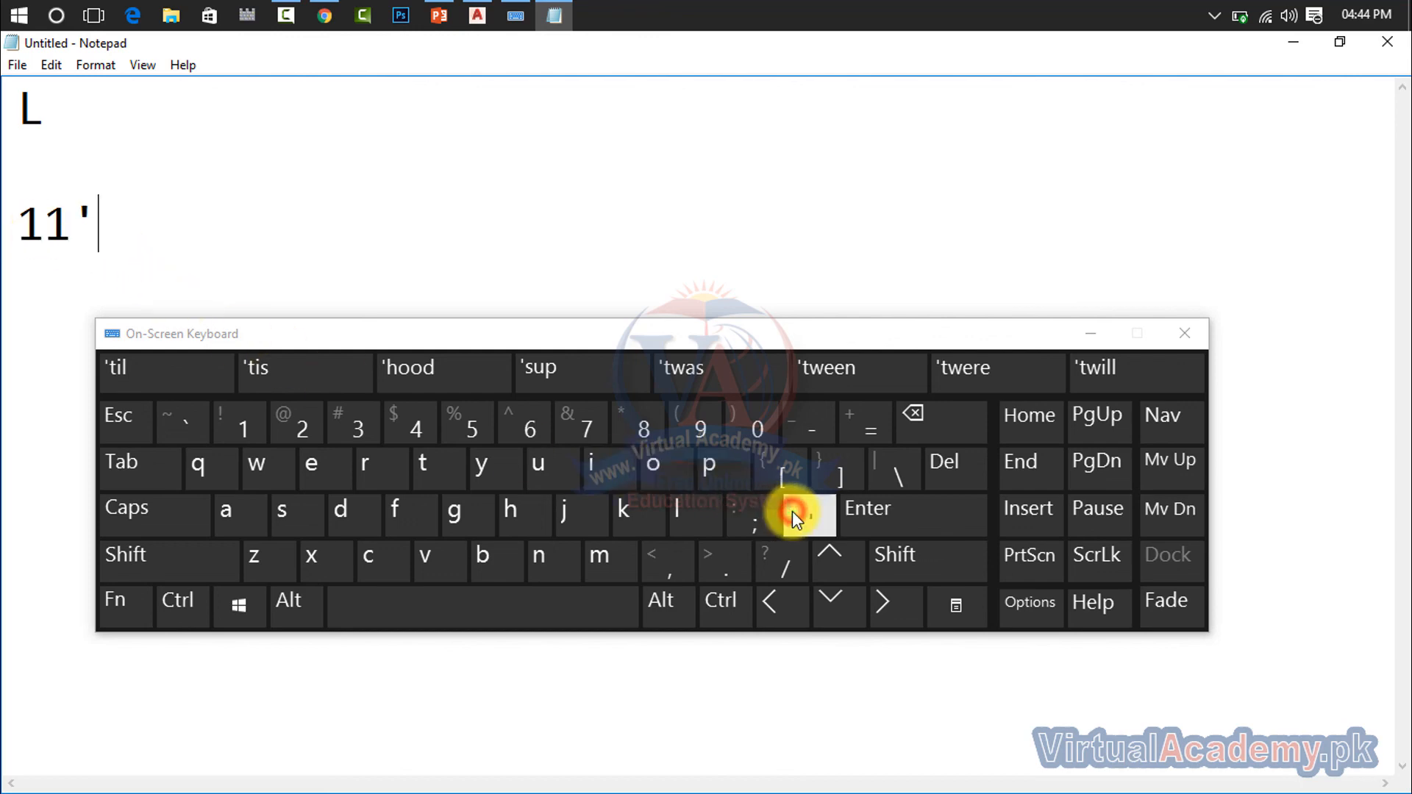
pyautogui.write('5')
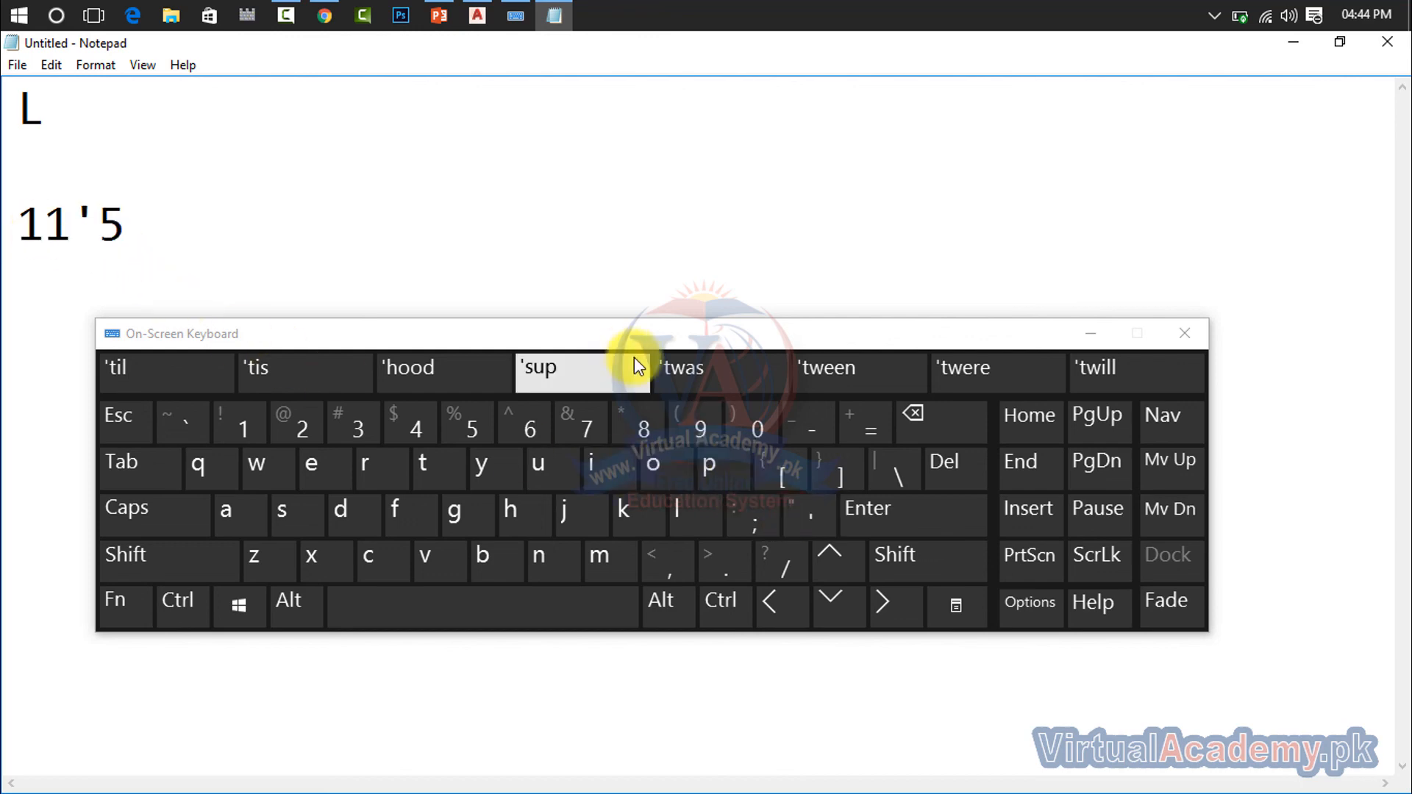
pyautogui.click(919, 559)
pyautogui.click(821, 508)
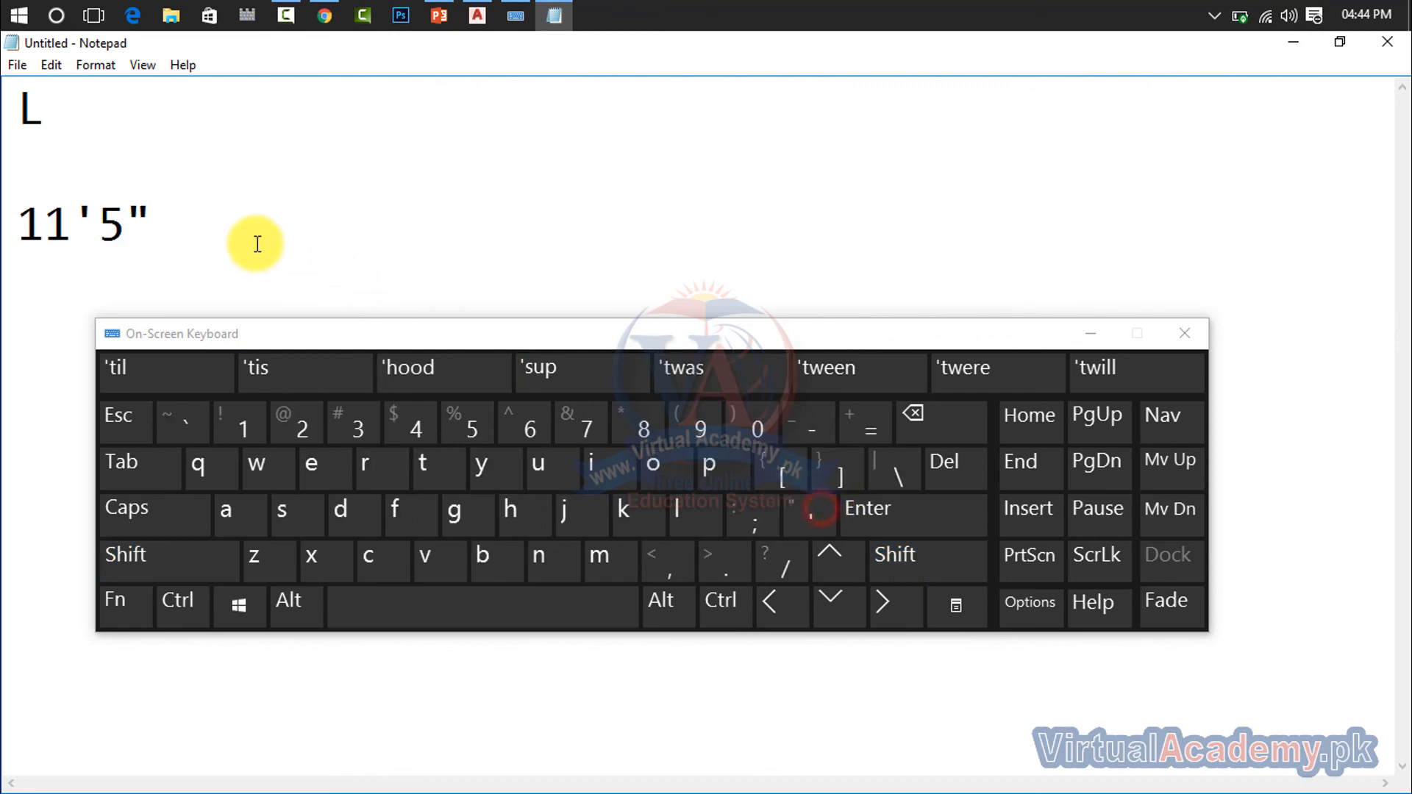
# Close the On-Screen Keyboard and Notepad, discarding the unsaved note.
pyautogui.moveTo(195, 224); pyautogui.dragTo(4, 129)
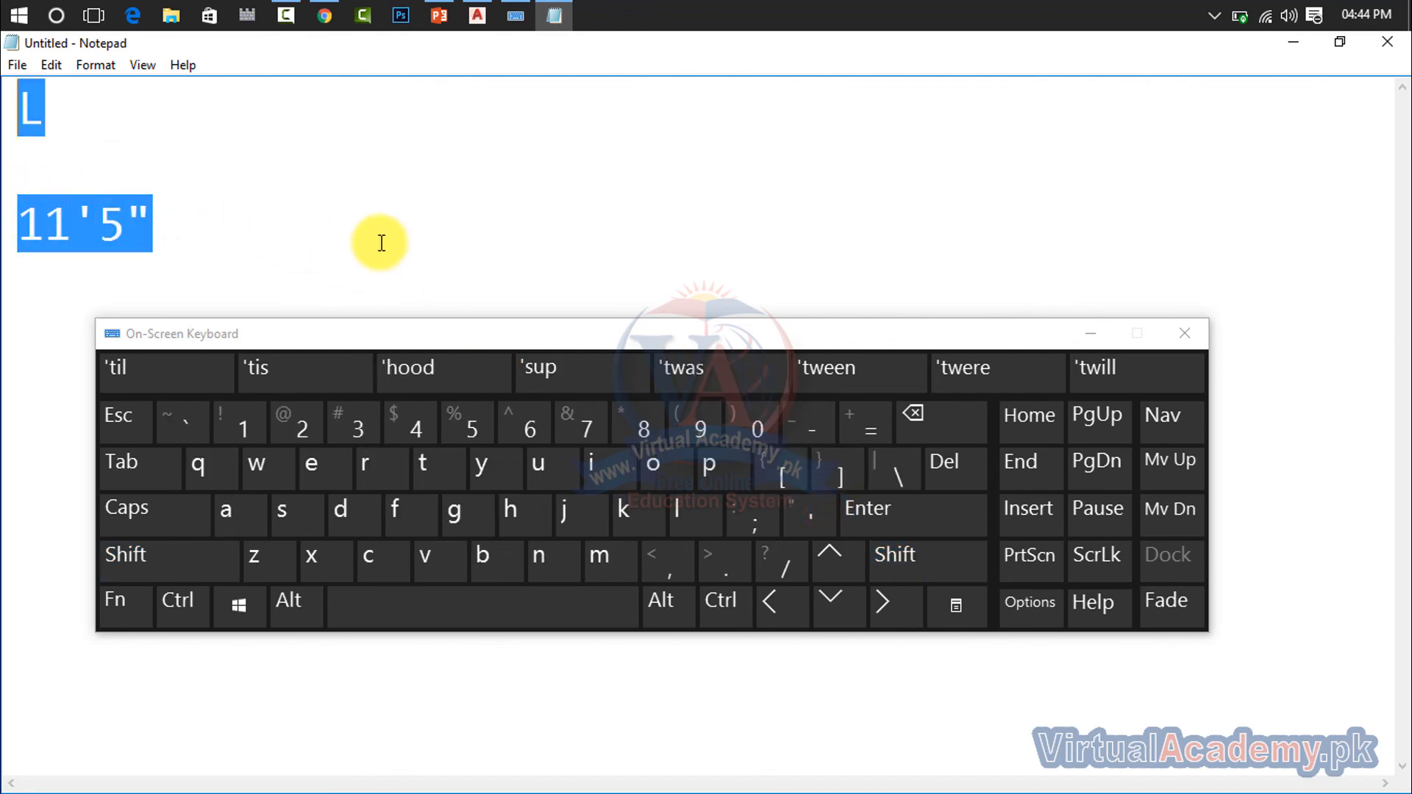
pyautogui.click(1181, 335)
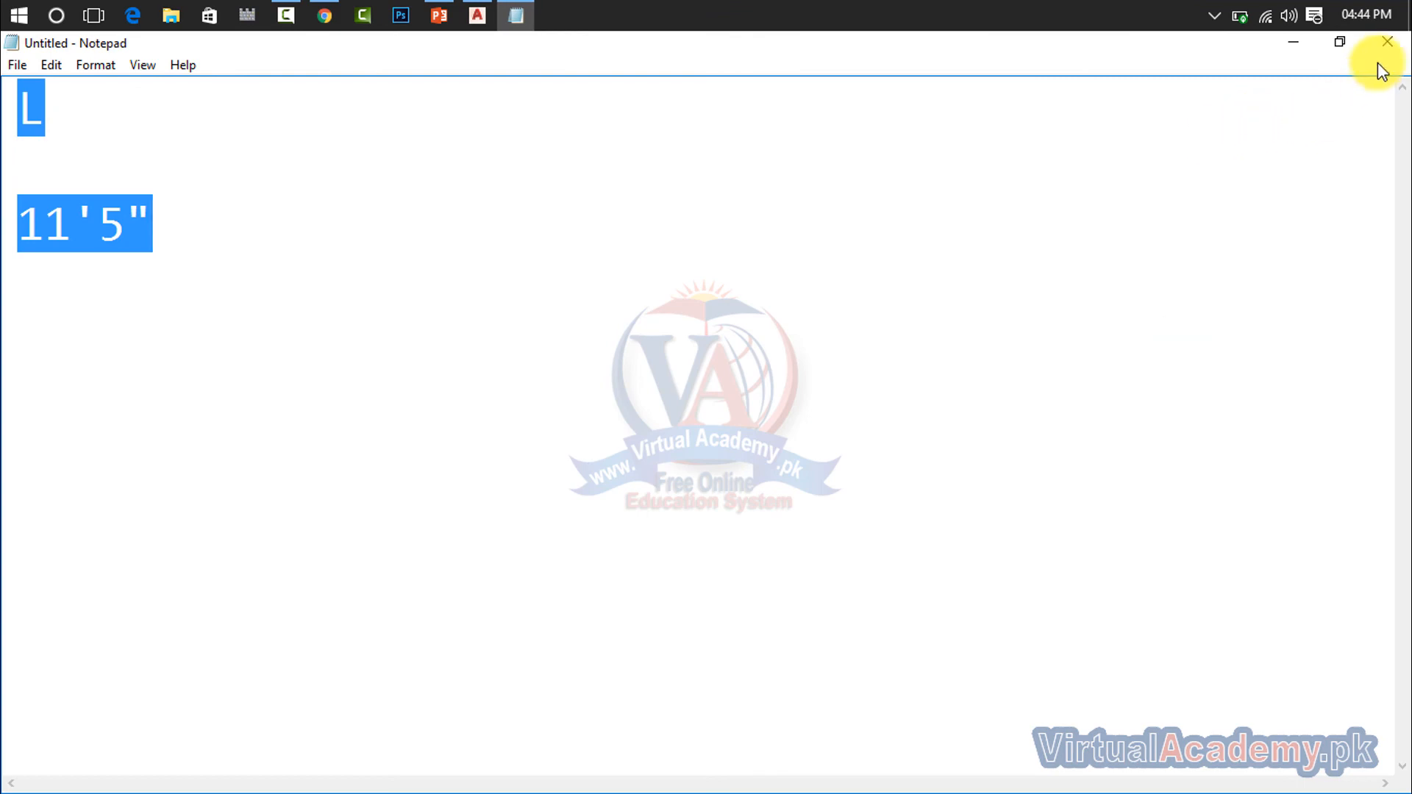
pyautogui.click(1387, 42)
pyautogui.click(753, 425)
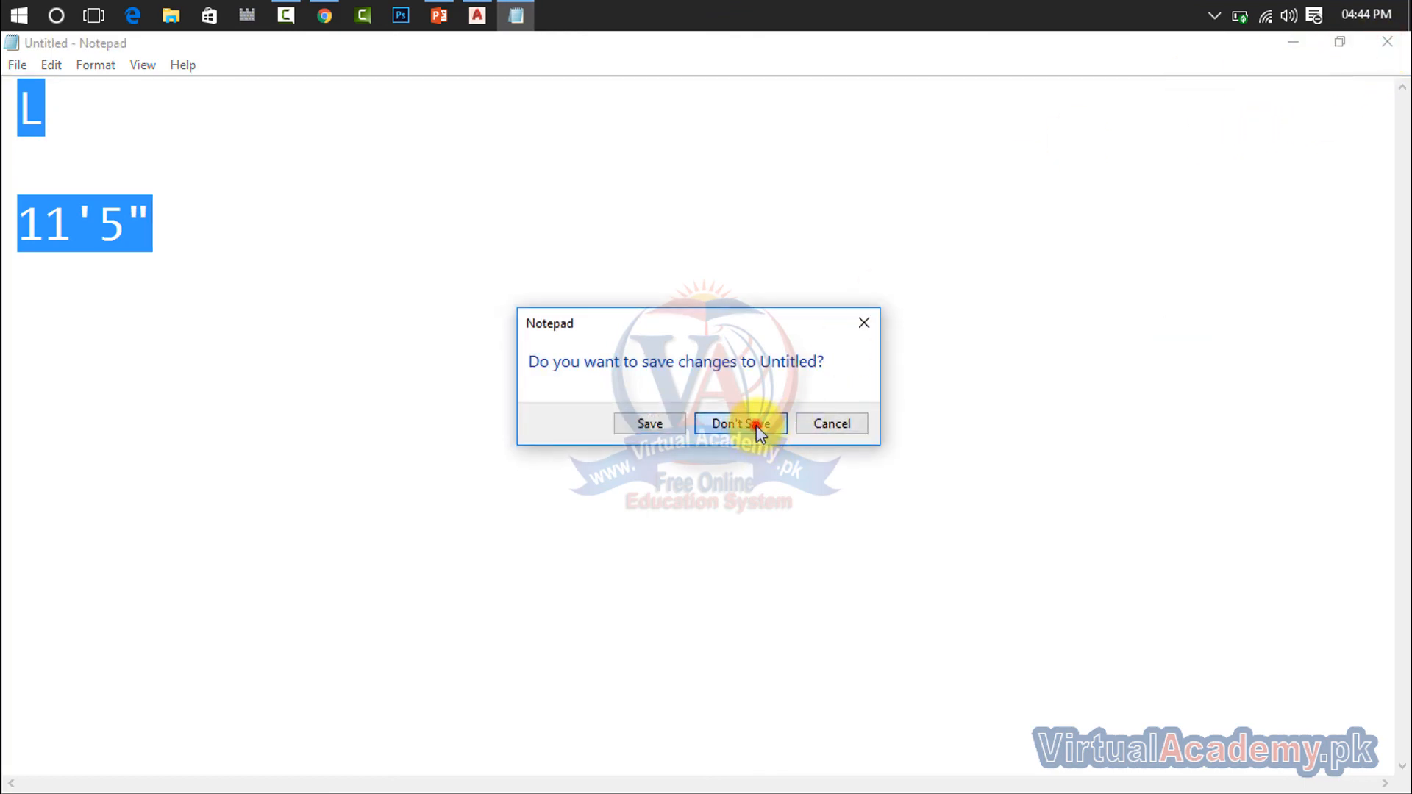